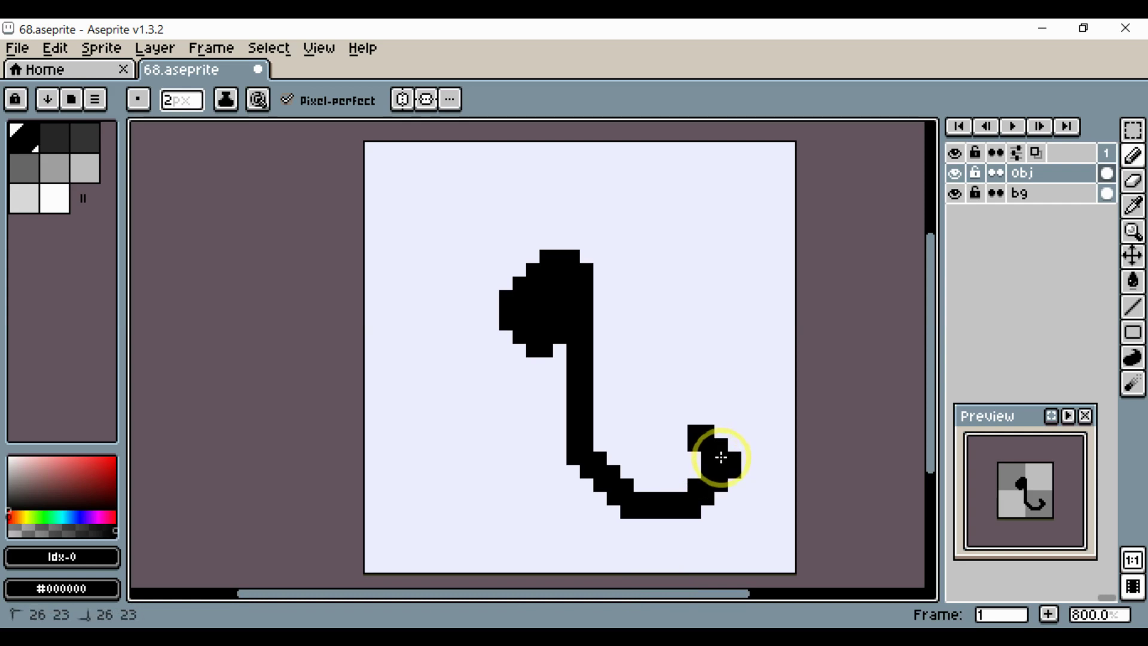
Thicken the black line drawing into a seahorse body on the obj layer, filling out the head, belly and tail with a 2 px pencil.
mouse_move(734, 456)
left_mouse_down()
mouse_move(738, 487)
mouse_move(692, 511)
left_mouse_up()
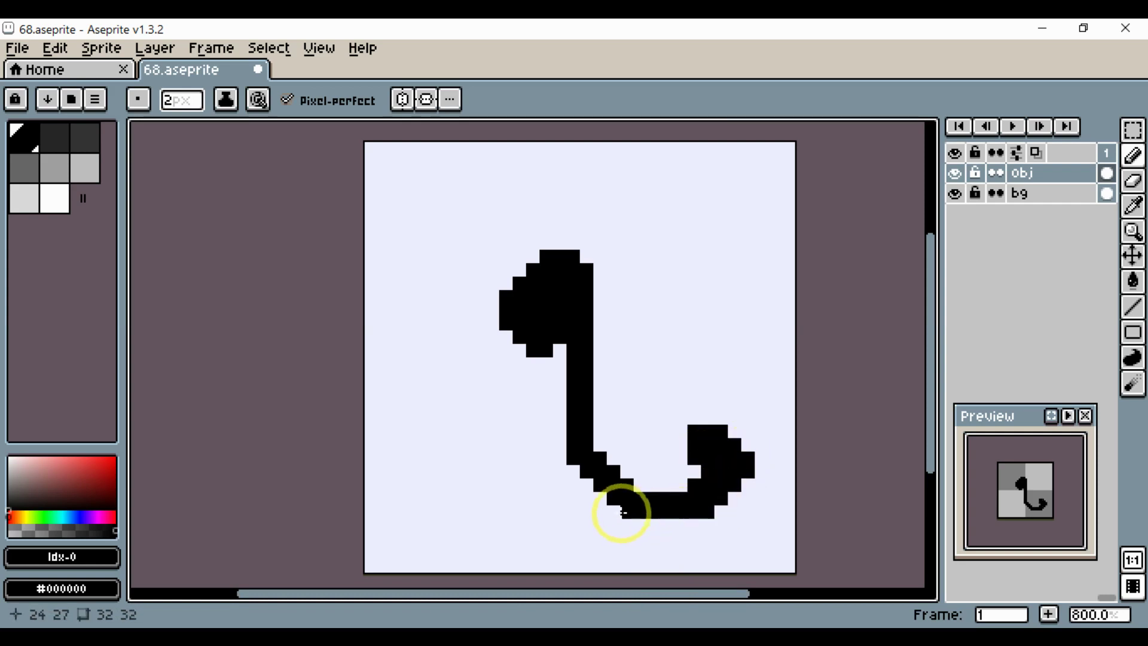
mouse_move(622, 513)
left_mouse_down()
mouse_move(573, 475)
mouse_move(588, 395)
mouse_move(572, 380)
mouse_move(557, 427)
mouse_move(567, 471)
mouse_move(581, 482)
mouse_move(578, 380)
left_mouse_up()
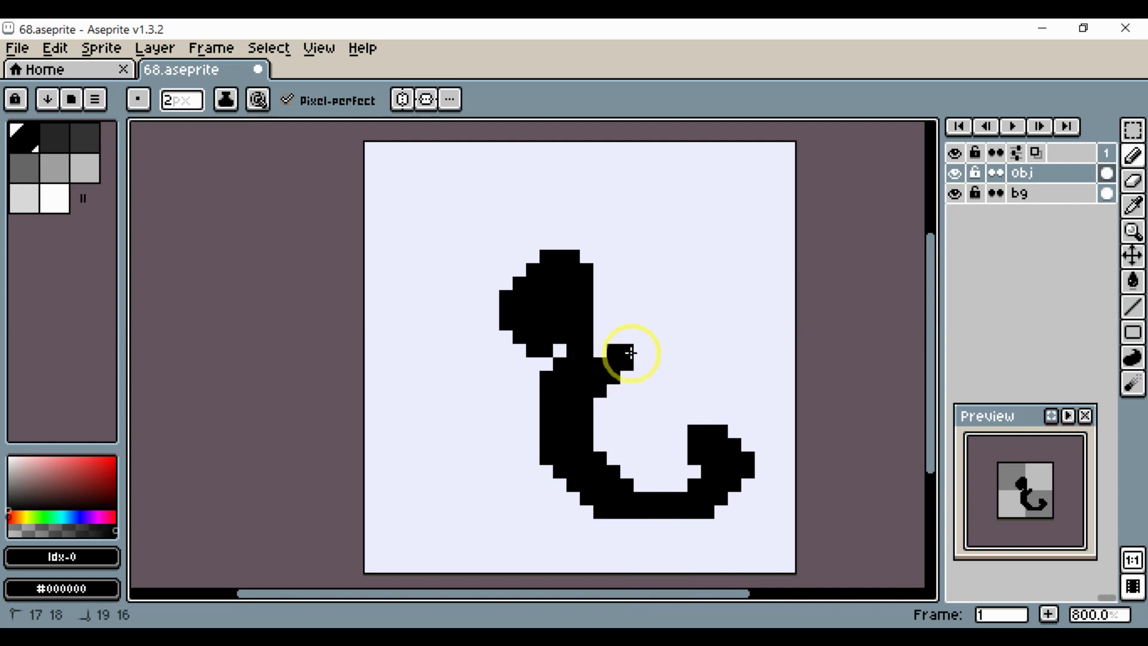
mouse_move(631, 353)
left_mouse_down()
mouse_move(625, 247)
mouse_move(593, 233)
mouse_move(566, 245)
mouse_move(565, 304)
mouse_move(602, 250)
mouse_move(608, 358)
mouse_move(586, 434)
mouse_move(591, 262)
mouse_move(553, 288)
mouse_move(589, 266)
mouse_move(566, 231)
mouse_move(530, 277)
mouse_move(518, 270)
mouse_move(564, 219)
mouse_move(630, 222)
mouse_move(674, 266)
mouse_move(679, 335)
mouse_move(663, 371)
mouse_move(602, 424)
mouse_move(649, 270)
mouse_move(649, 366)
mouse_move(588, 458)
mouse_move(588, 396)
mouse_move(551, 453)
mouse_move(562, 450)
mouse_move(554, 406)
mouse_move(547, 451)
mouse_move(560, 486)
mouse_move(582, 487)
mouse_move(558, 452)
mouse_move(557, 507)
mouse_move(572, 523)
mouse_move(649, 521)
left_mouse_up()
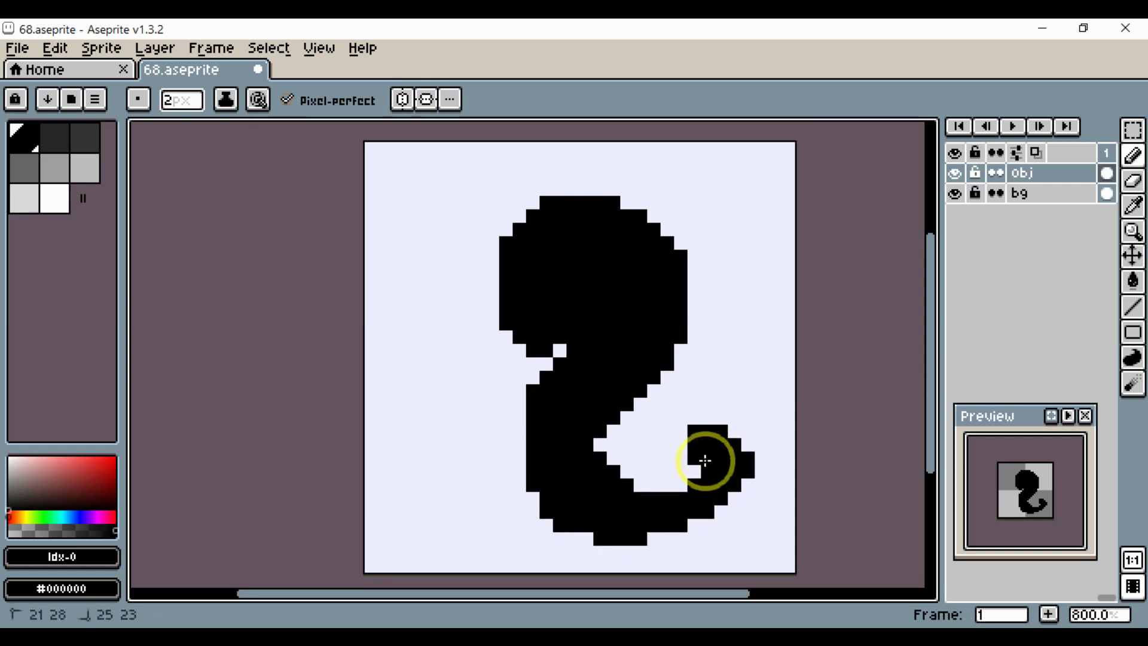
mouse_move(705, 460)
left_mouse_down()
mouse_move(609, 459)
mouse_move(607, 404)
mouse_move(630, 395)
mouse_move(630, 476)
mouse_move(637, 406)
mouse_move(611, 441)
mouse_move(638, 509)
mouse_move(607, 459)
mouse_move(644, 500)
left_mouse_up()
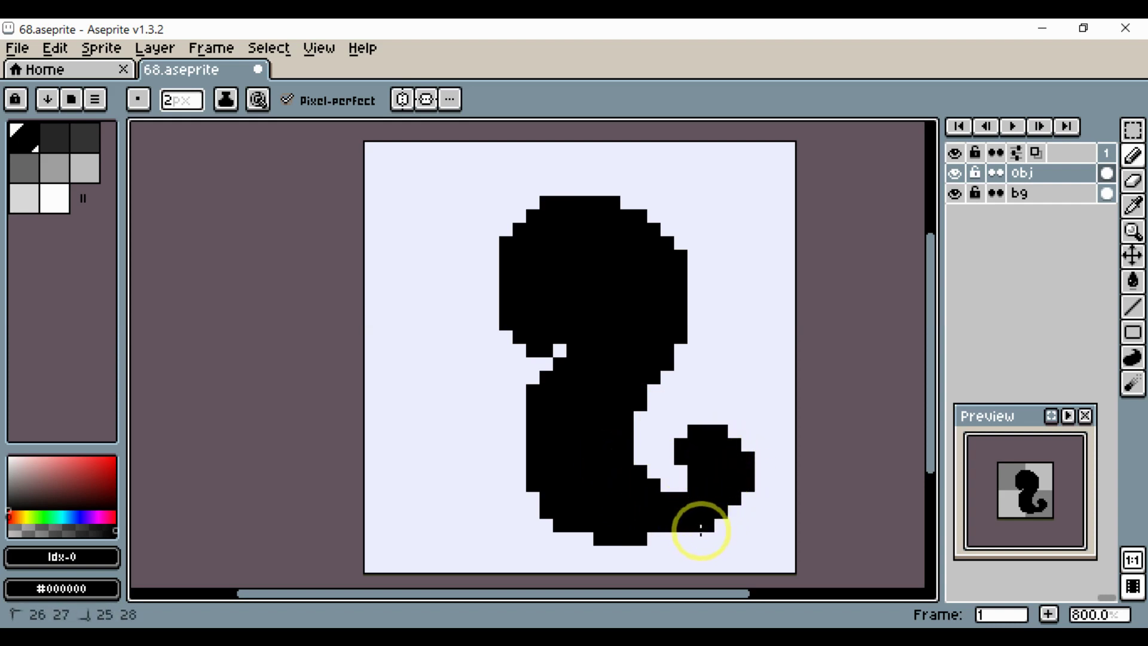
mouse_move(602, 537)
left_mouse_down()
mouse_move(558, 517)
mouse_move(528, 465)
mouse_move(529, 421)
mouse_move(530, 465)
left_mouse_up()
Erase the belly's outermost column of pixels and paint a blocky black snout on the front of the head.
key("e")
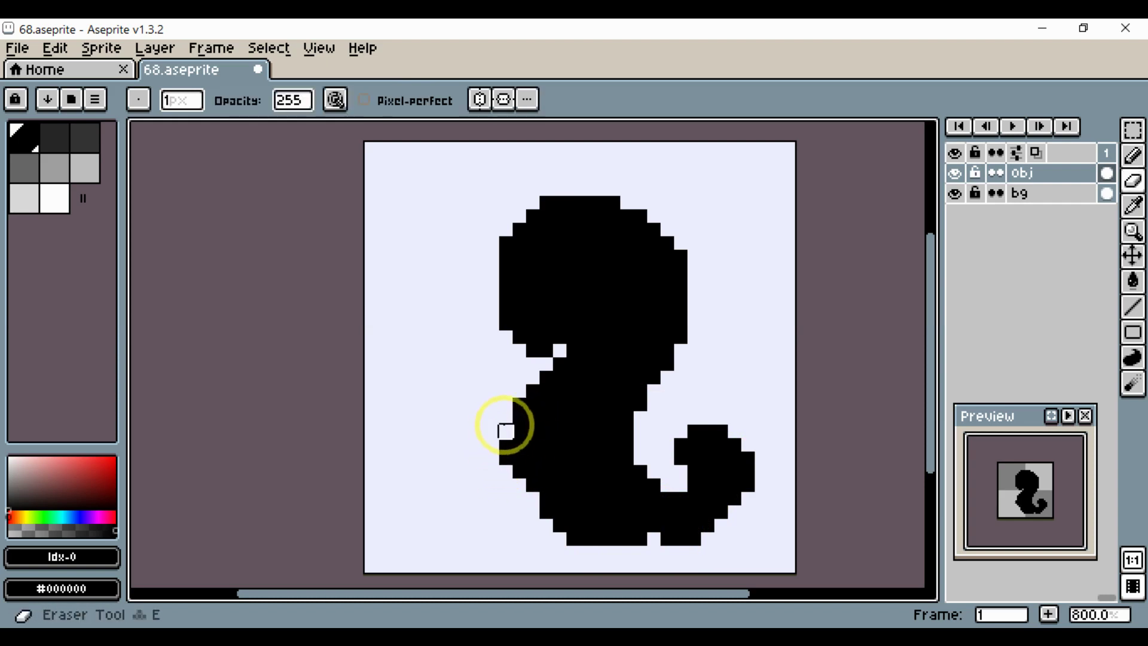
left_click(546, 445, "alt")
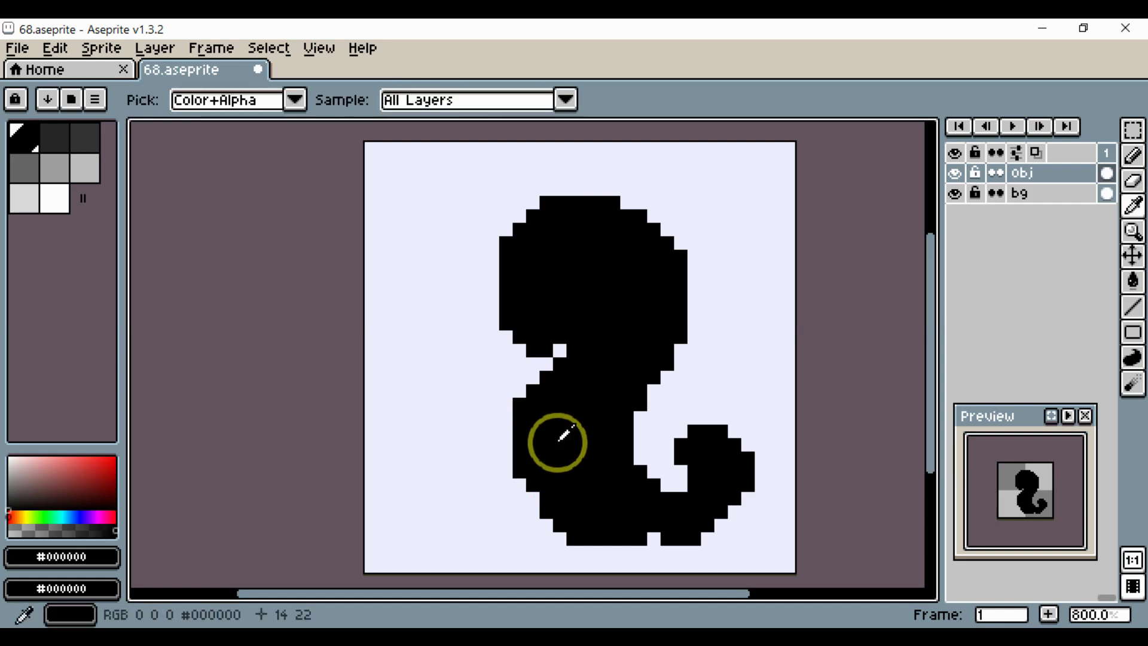
key("b")
left_click(502, 305)
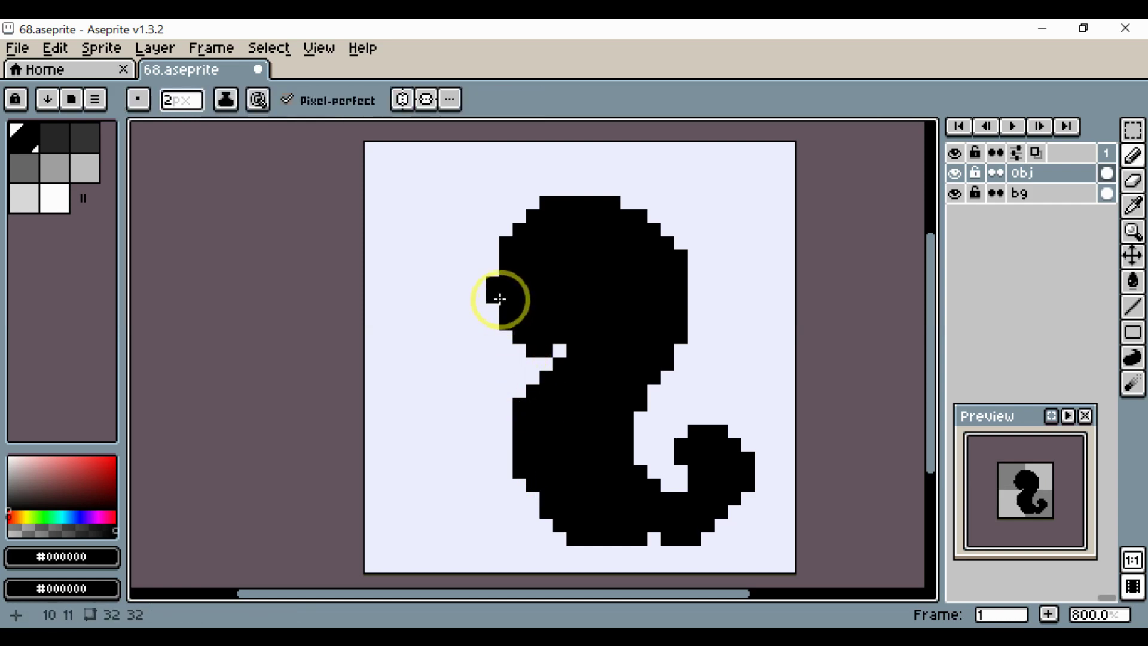
mouse_move(494, 300)
left_mouse_down()
mouse_move(495, 328)
mouse_move(518, 329)
left_mouse_up()
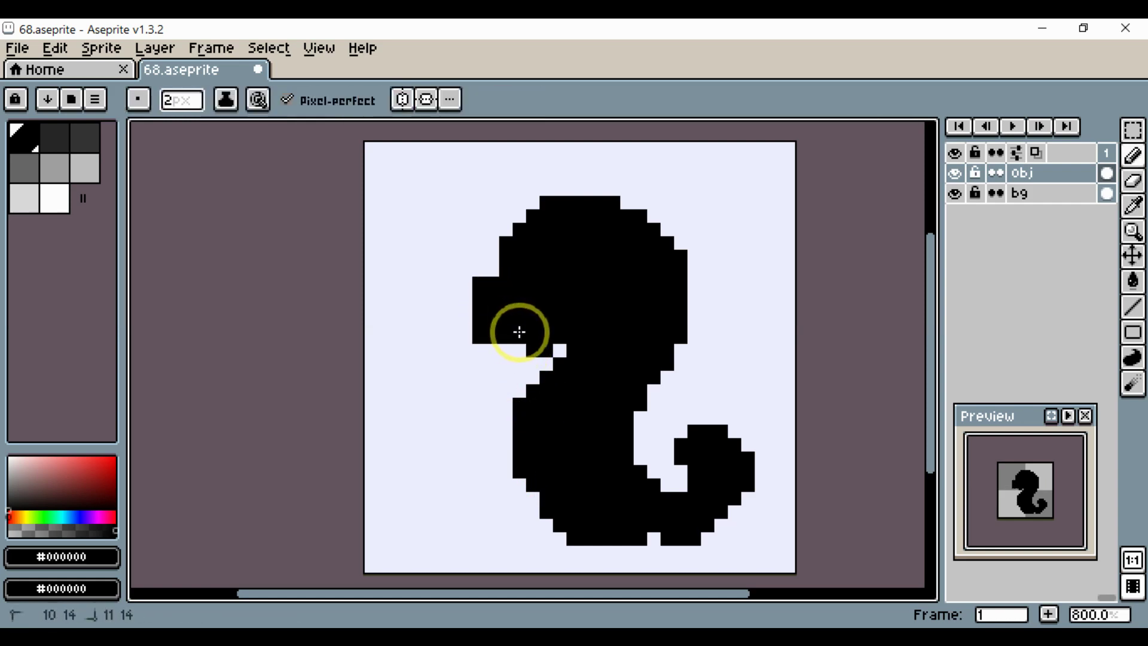
Extend the forehead, the top of the head and the upper back outward in black.
left_click(510, 240)
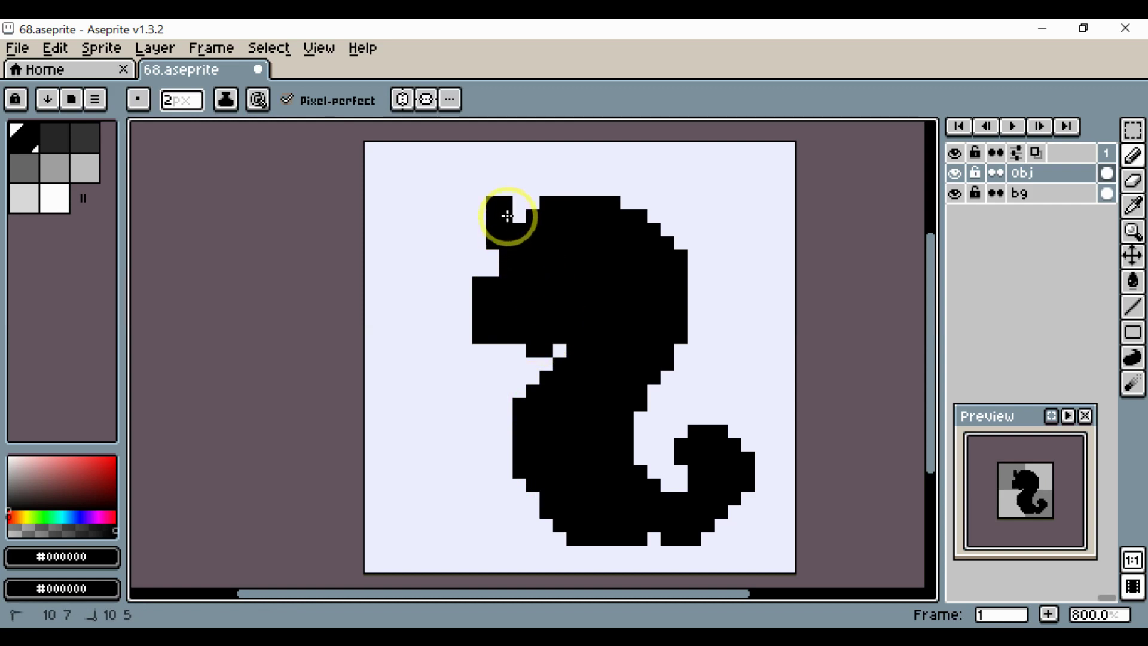
mouse_move(507, 216)
left_mouse_down()
mouse_move(530, 192)
mouse_move(592, 190)
mouse_move(661, 229)
left_mouse_up()
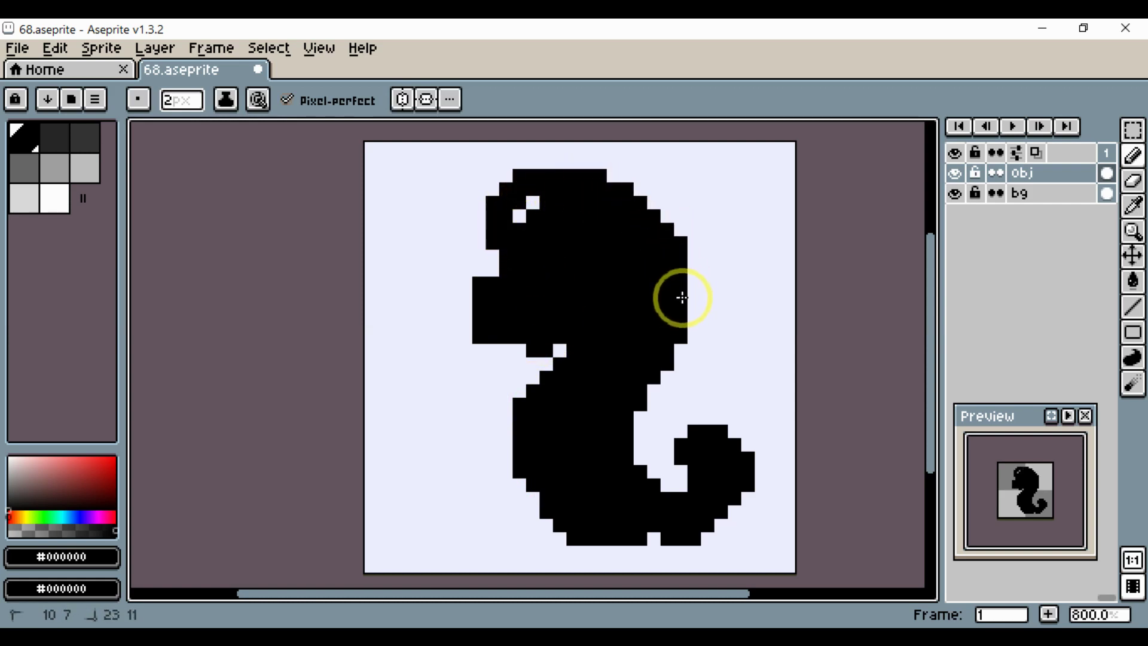
mouse_move(682, 297)
left_mouse_down()
mouse_move(643, 398)
mouse_move(690, 328)
mouse_move(694, 298)
mouse_move(677, 282)
mouse_move(692, 268)
mouse_move(694, 236)
mouse_move(673, 221)
mouse_move(649, 226)
mouse_move(659, 200)
mouse_move(627, 186)
mouse_move(623, 195)
mouse_move(572, 172)
mouse_move(546, 174)
left_mouse_up()
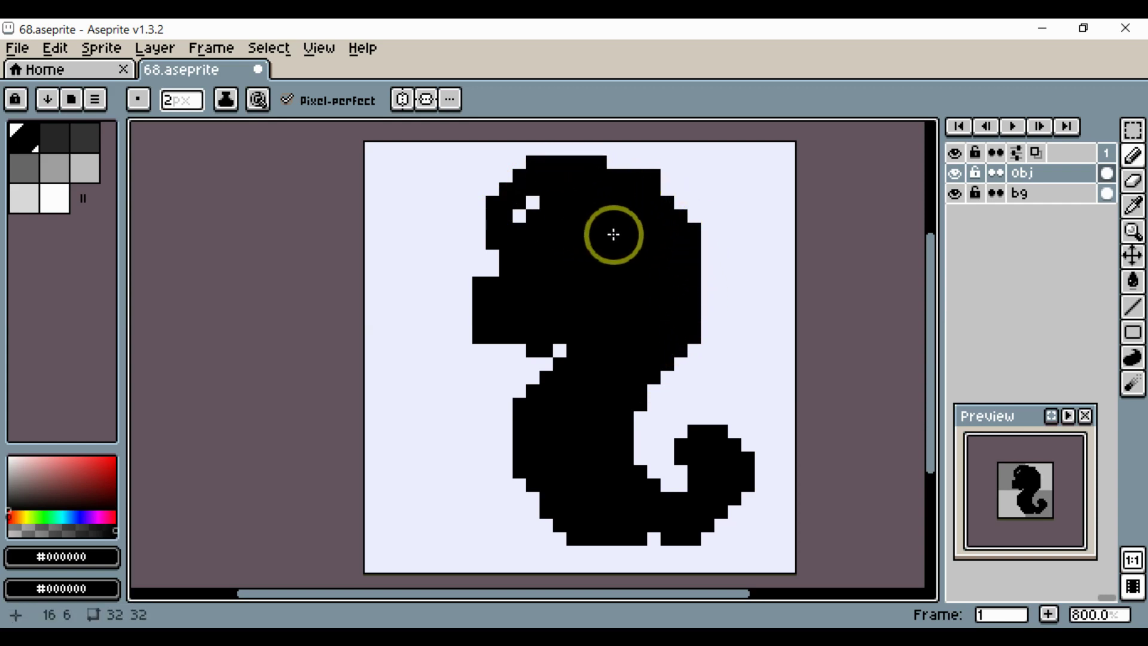
Fill the gap in the body's bottom edge and thicken the lower back above the tail in black.
left_click_drag(651, 526, 663, 532)
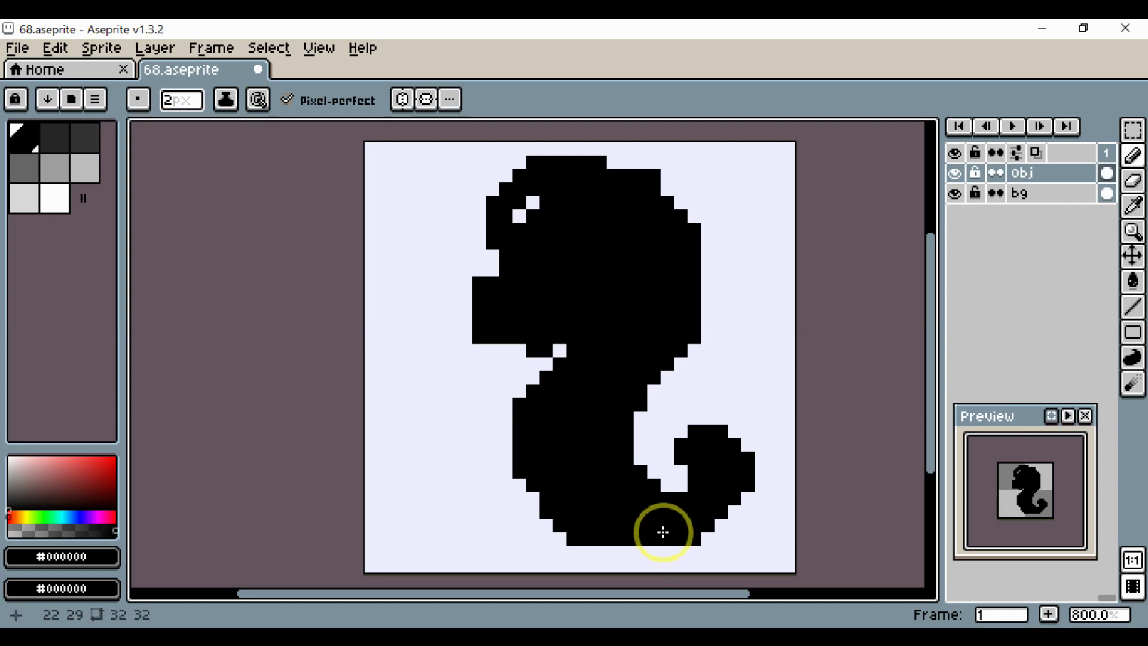
left_click_drag(642, 391, 638, 457)
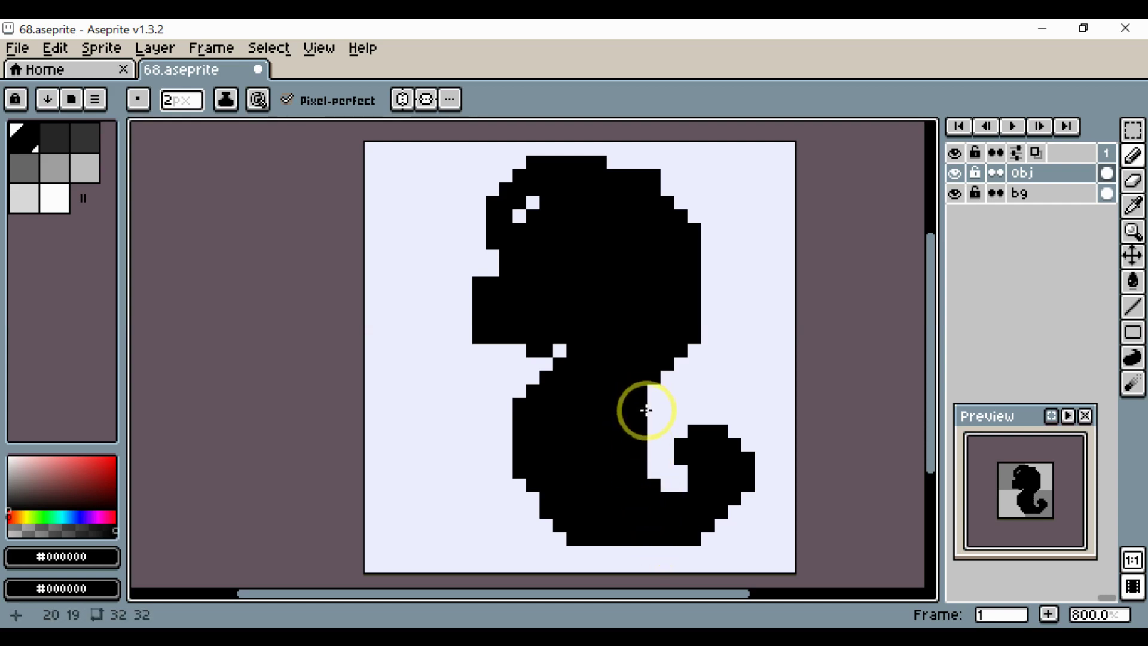
left_click_drag(646, 410, 651, 400)
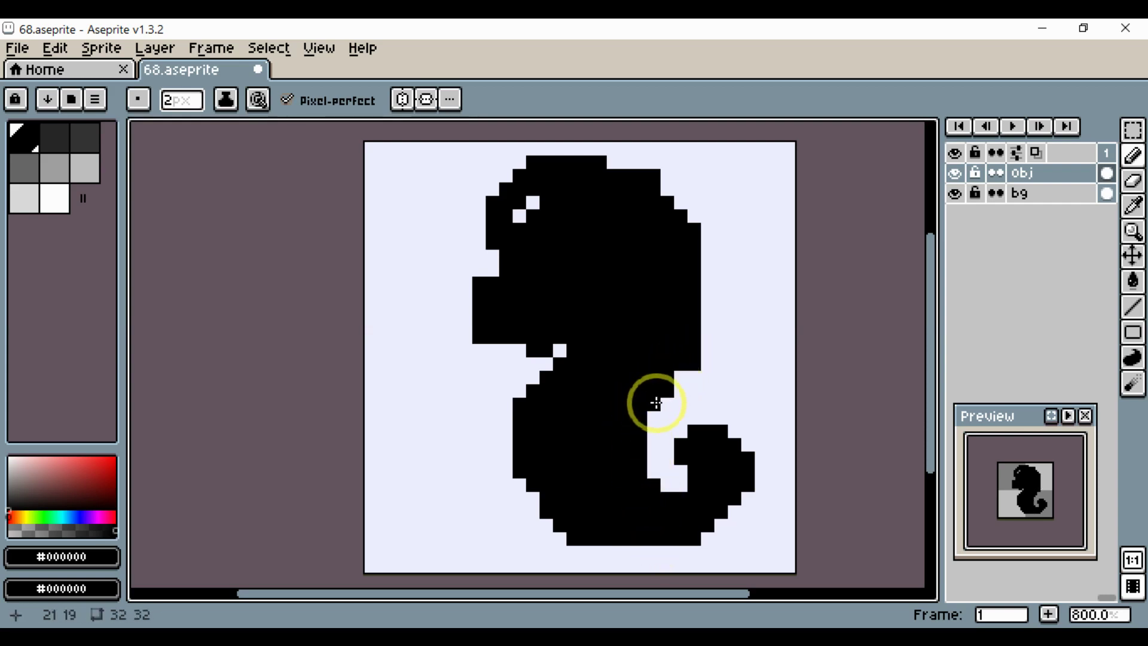
key("ctrl+z")
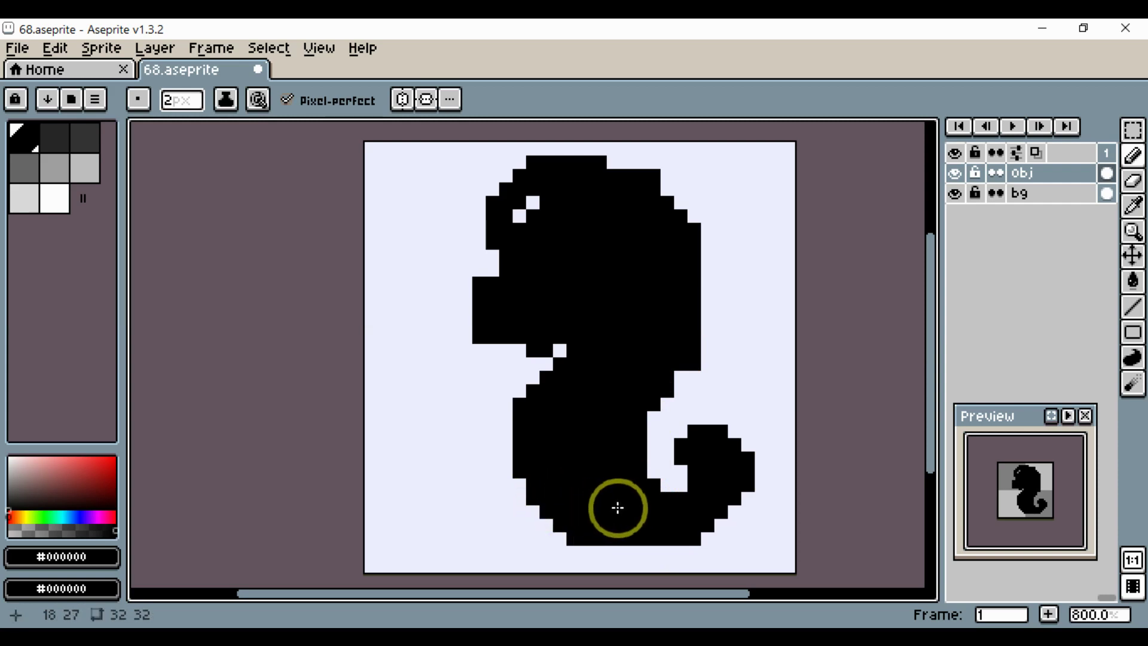
Move the silhouette two pixels left and one down, and fill out its forehead, crown and upper back in black.
key("v")
left_click_drag(632, 508, 610, 520)
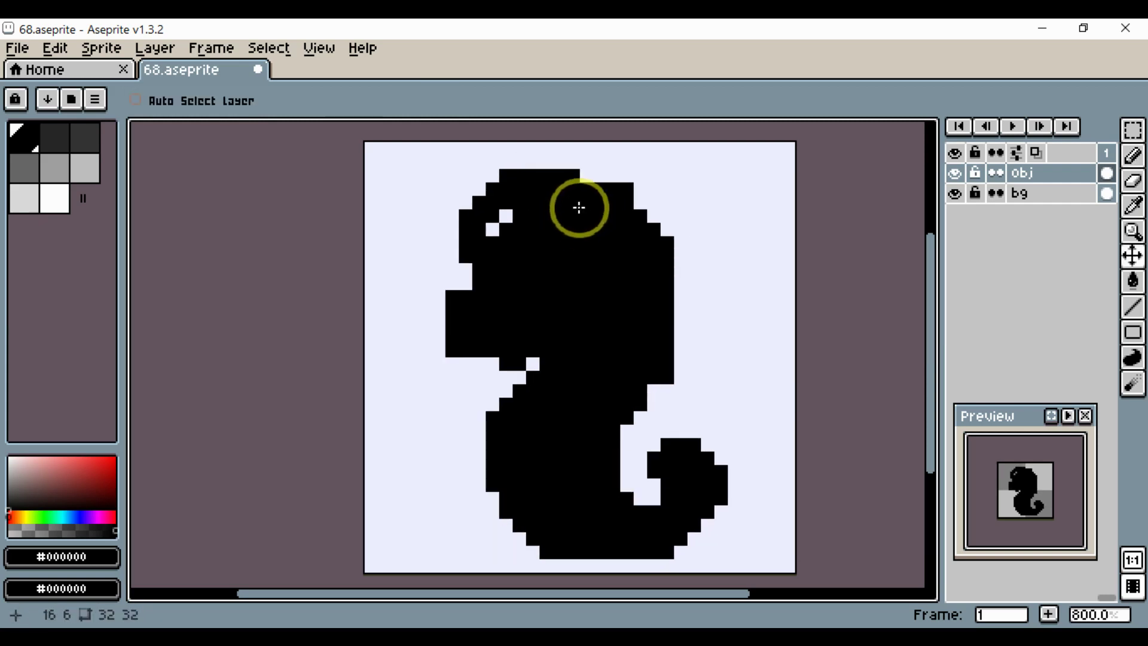
key("b")
left_click(600, 213, "alt")
left_click(592, 183)
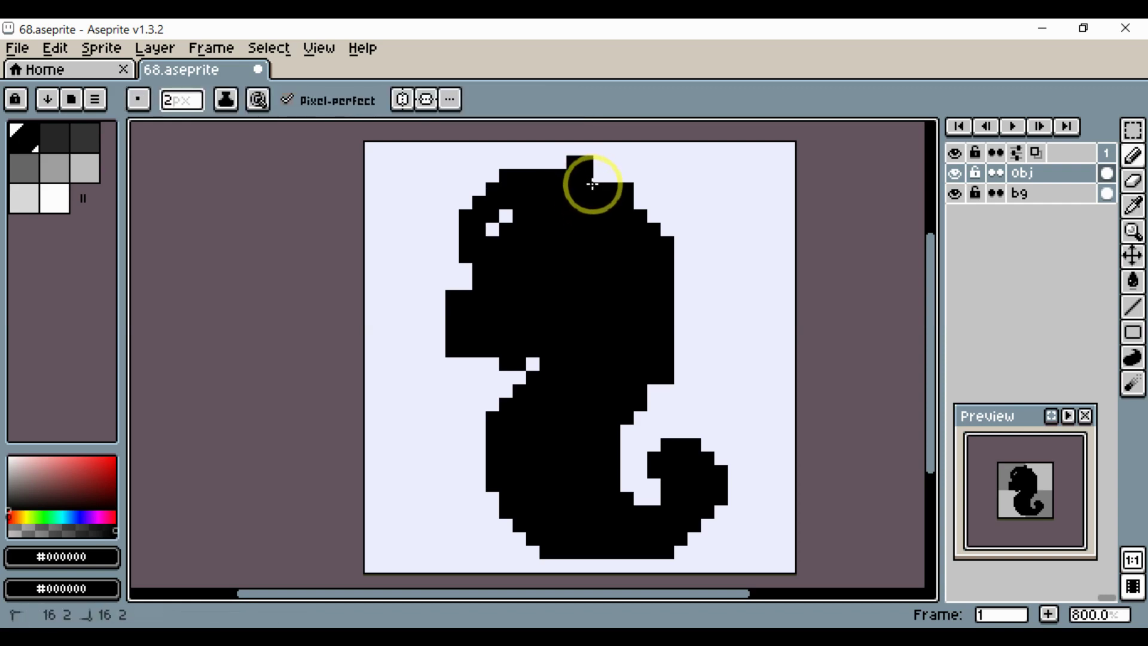
key("alt")
mouse_move(556, 206)
left_mouse_down()
mouse_move(496, 235)
mouse_move(476, 226)
mouse_move(487, 196)
mouse_move(506, 190)
mouse_move(467, 227)
mouse_move(545, 181)
mouse_move(626, 202)
mouse_move(642, 226)
mouse_move(630, 201)
mouse_move(670, 256)
mouse_move(668, 324)
left_mouse_up()
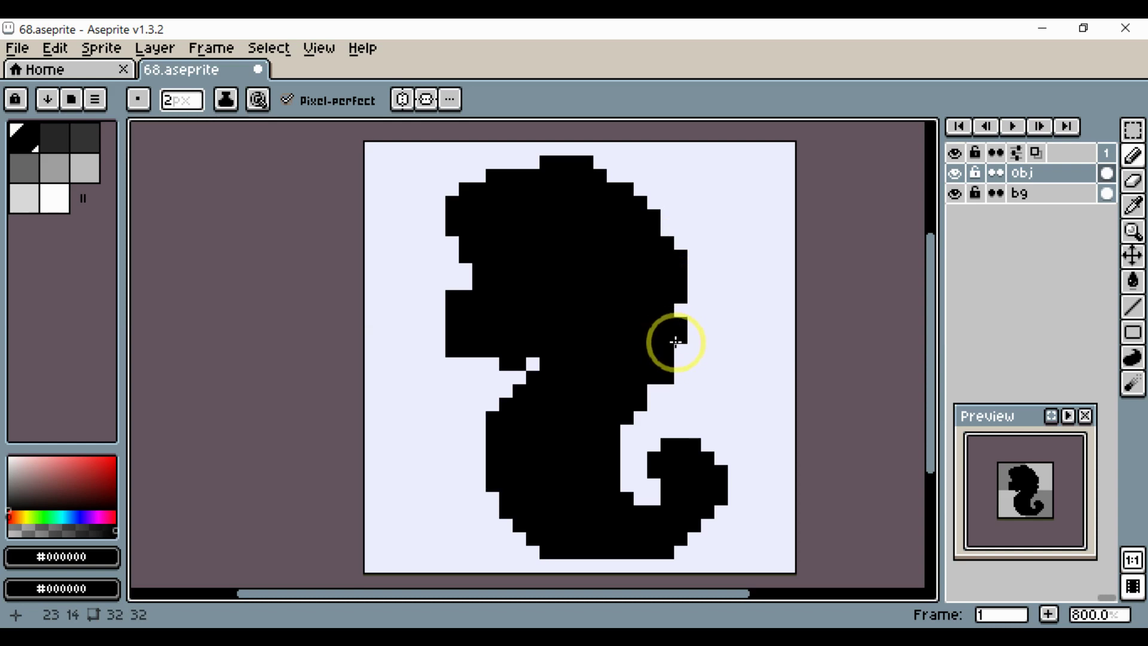
Erase the jagged corner pixels on the lower back and widen the notch under the chin.
key("e")
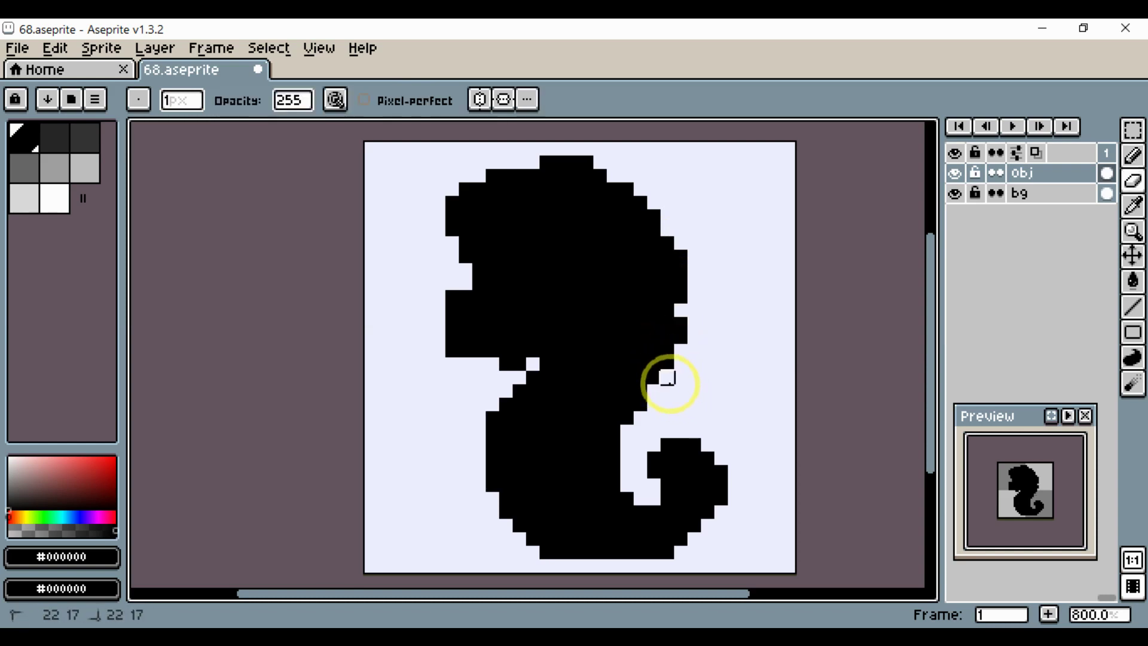
scroll(655, 417, "down", 3)
scroll(658, 429, "up", 5)
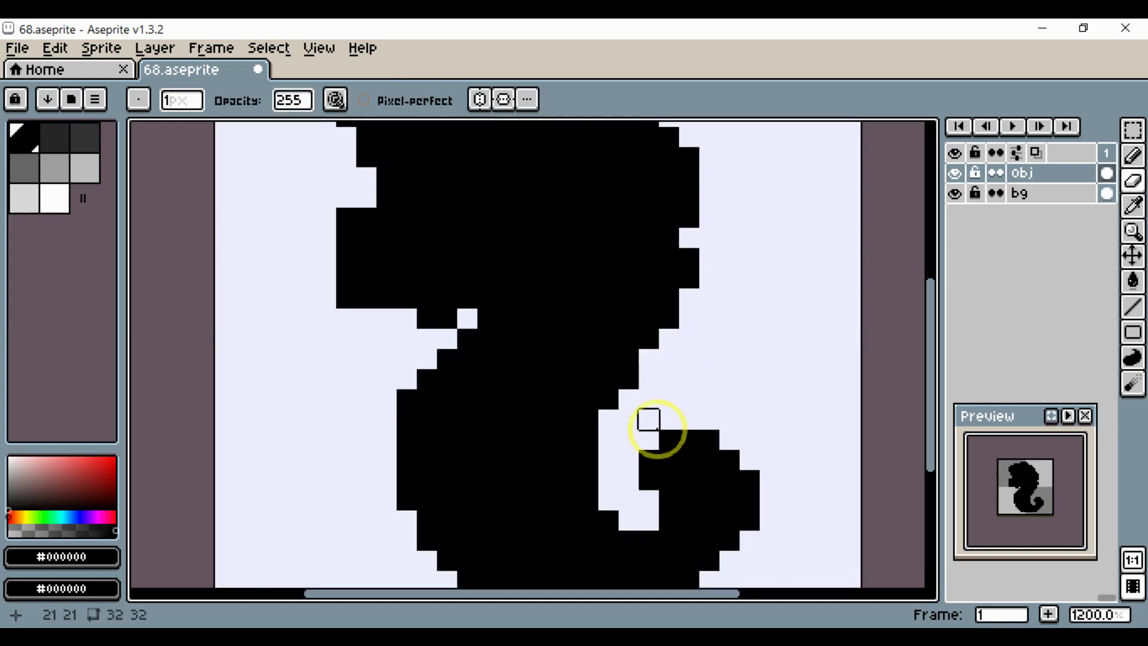
left_click_drag(555, 392, 648, 431)
left_click(538, 358)
key("i")
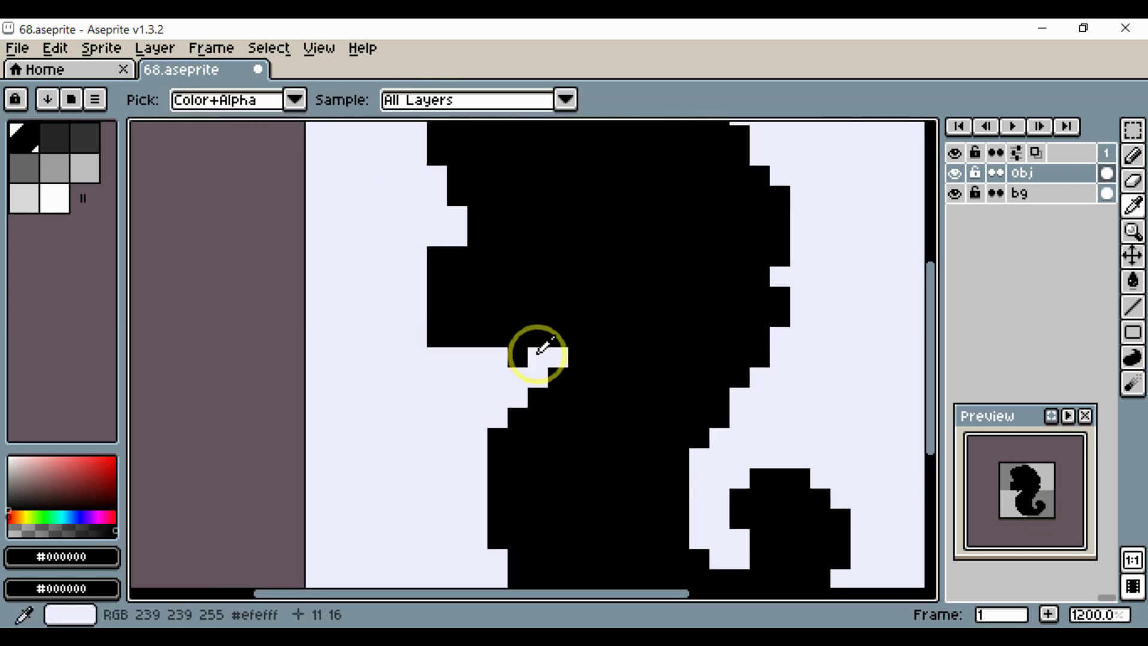
Fill the underside of the snout in black and round off the snout's corners with the 1 px eraser.
key("b")
left_click(458, 353)
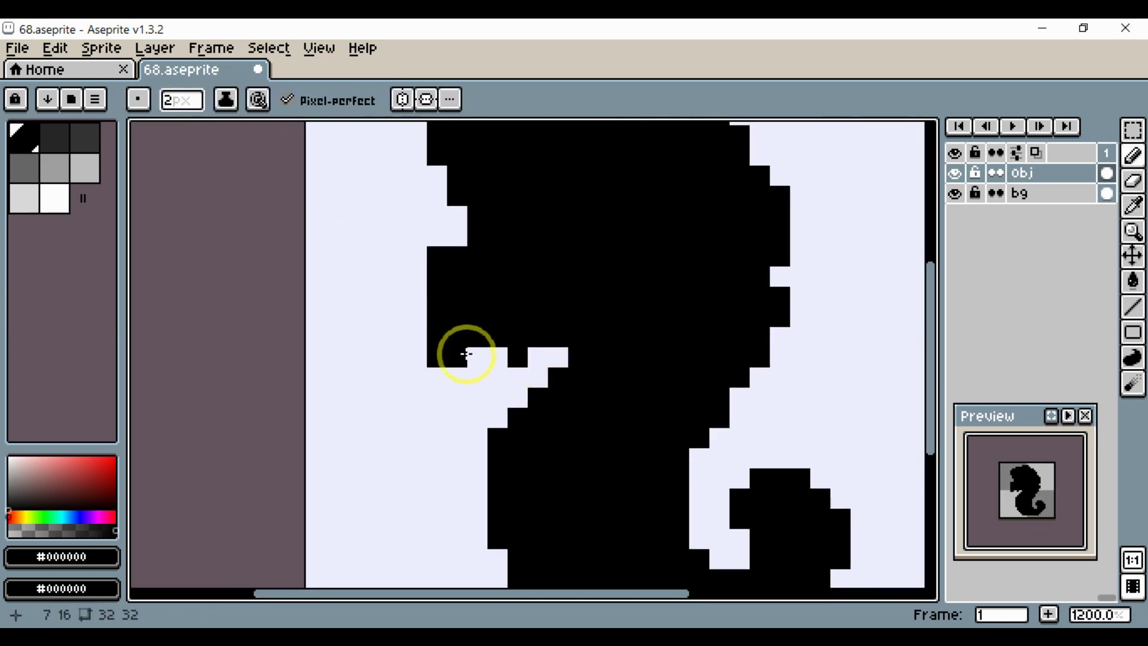
mouse_move(466, 354)
left_mouse_down()
mouse_move(576, 359)
mouse_move(559, 349)
left_mouse_up()
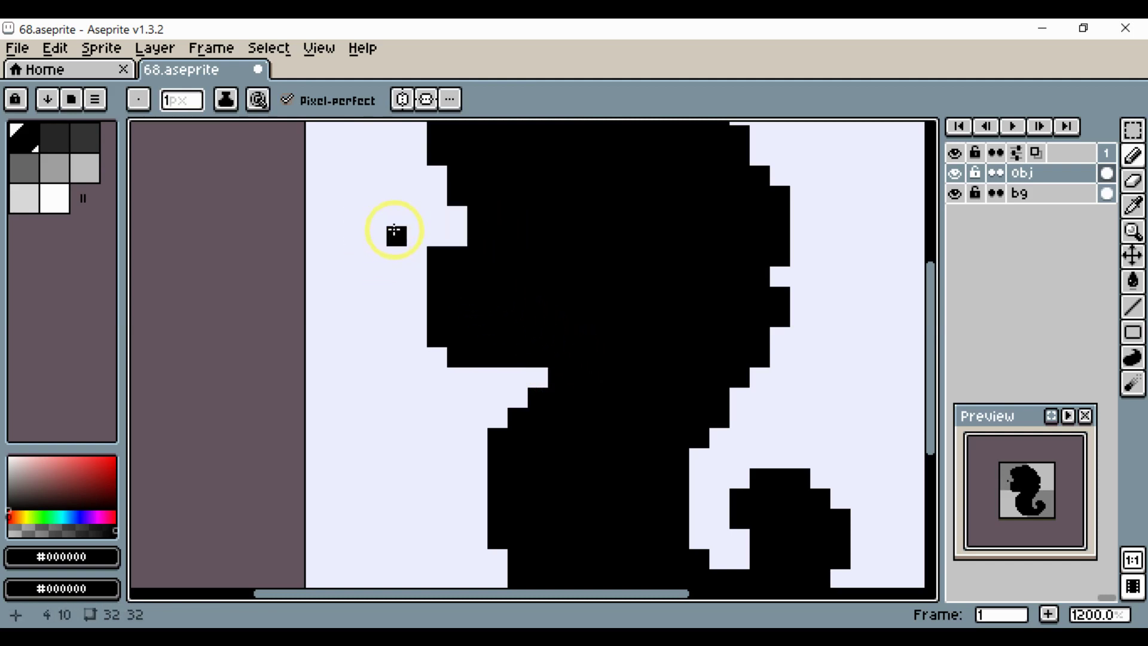
key("e")
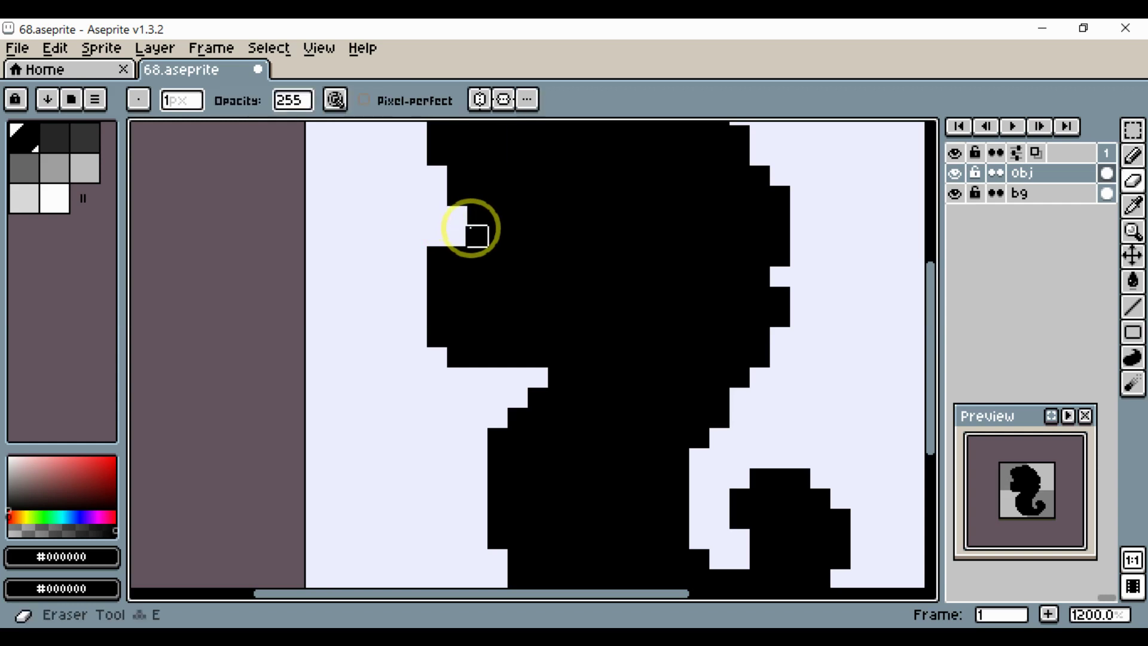
scroll(476, 236, "down", 2)
scroll(498, 263, "down", 3)
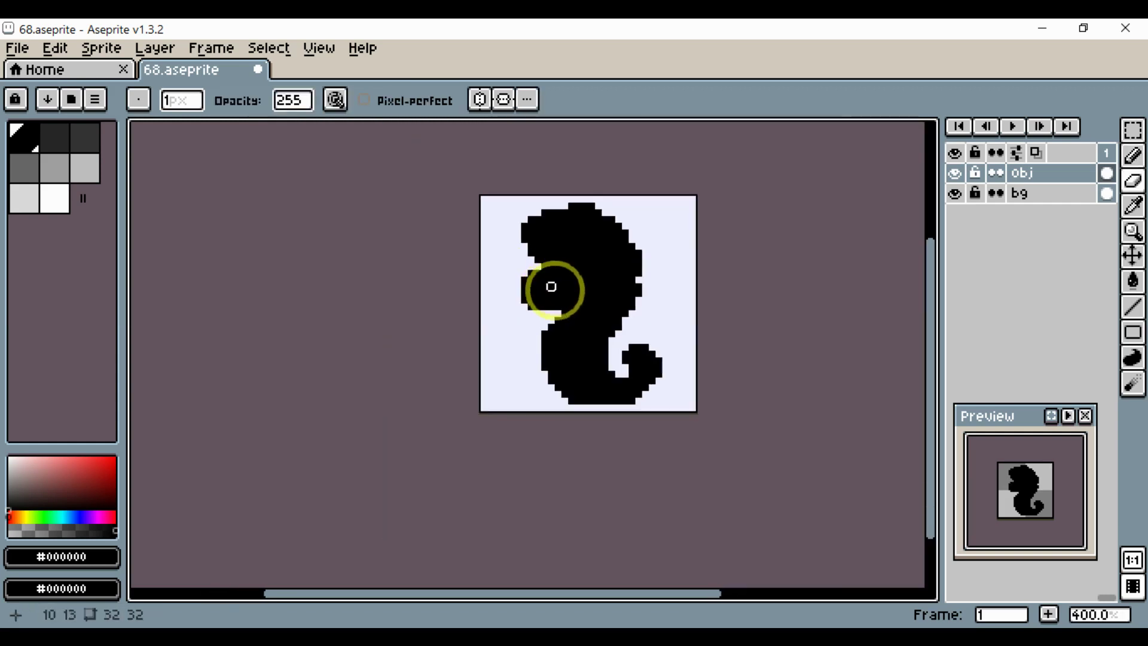
scroll(626, 302, "up", 3)
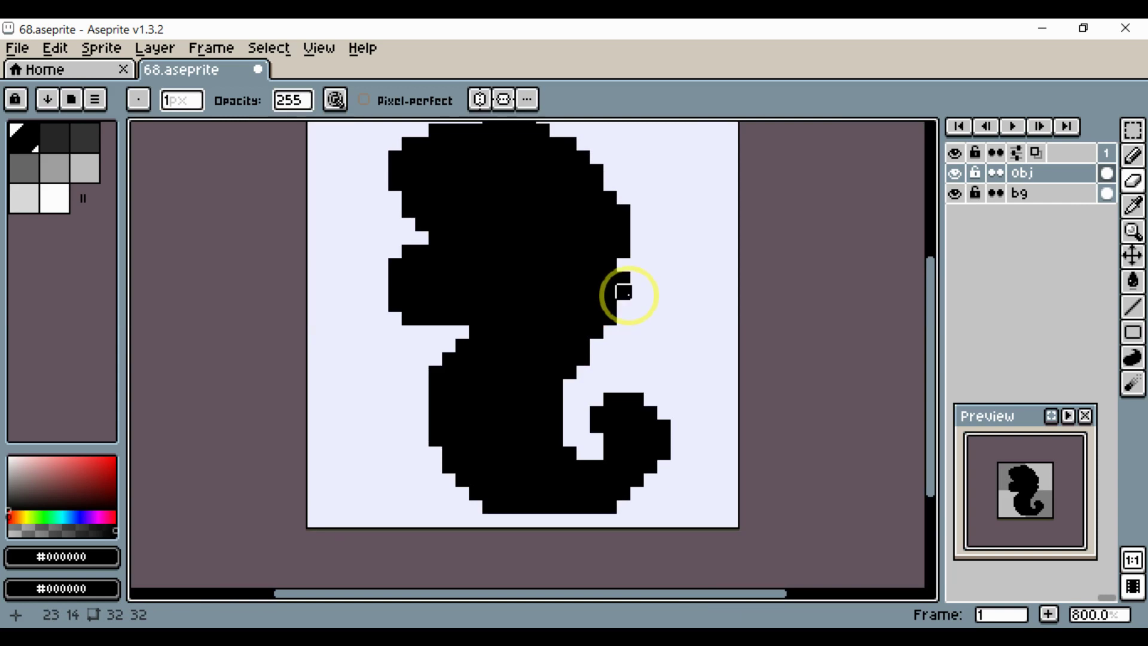
Fill the corner pixels inside the tail's curl with the 1 px black pencil to smooth the inner curve.
scroll(598, 455, "up", 2)
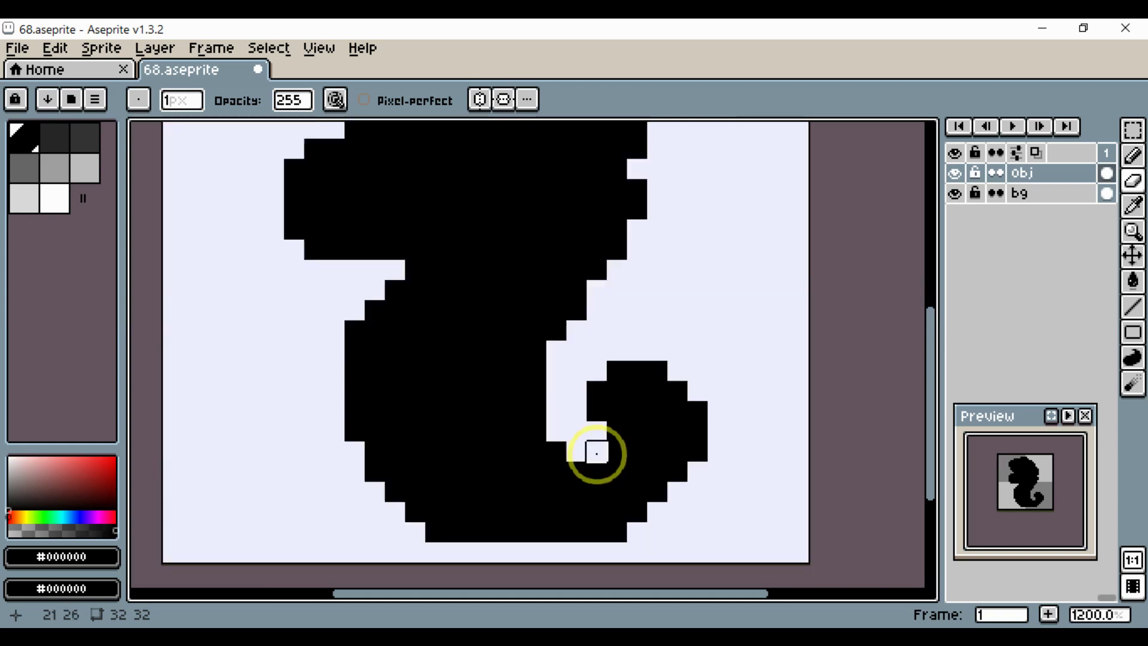
left_click(623, 484, "alt")
key("b")
left_click(607, 456)
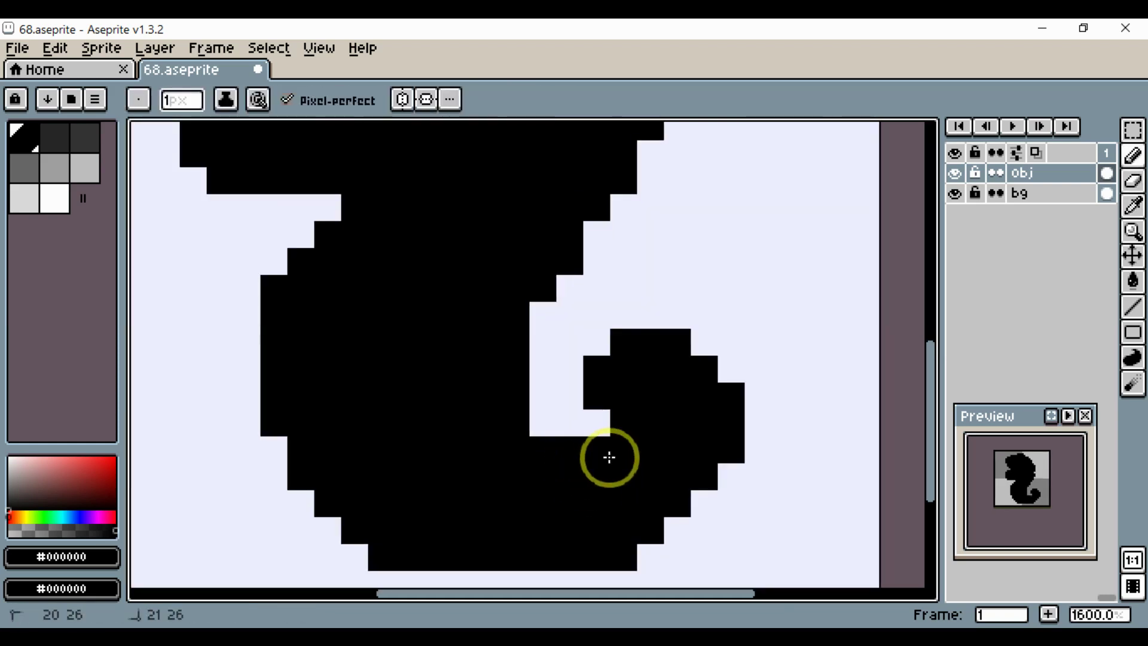
left_click(541, 429)
scroll(592, 462, "down", 3)
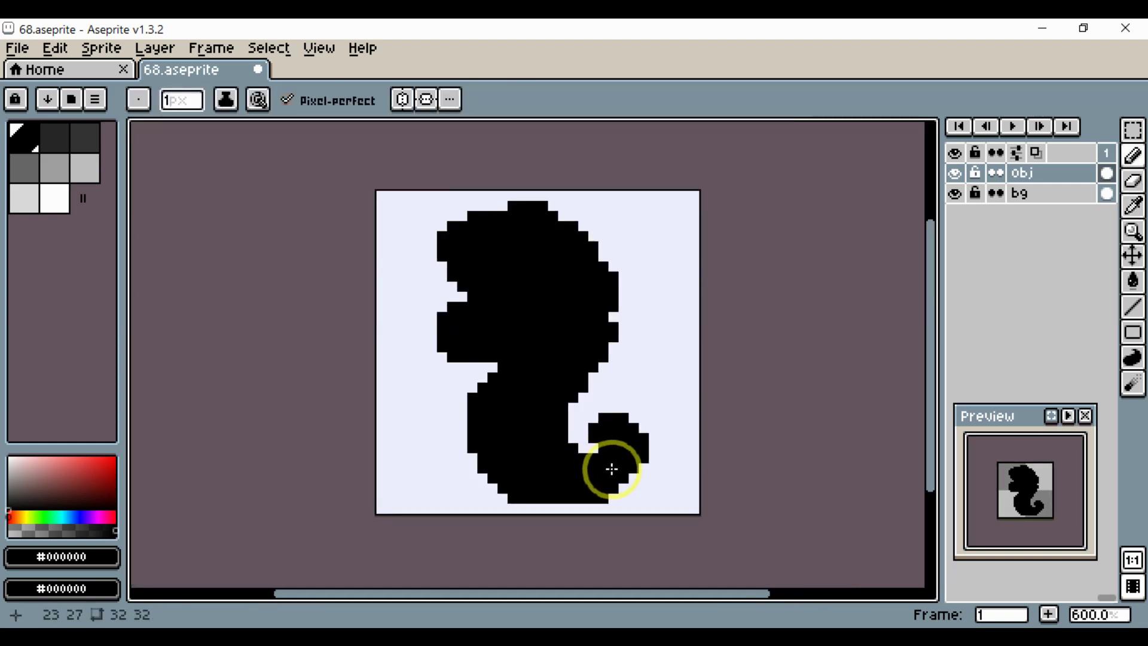
Widen the curled tail outward by two pixels and fill the notch in the back with black.
scroll(615, 467, "up", 2)
left_click_drag(641, 456, 659, 439)
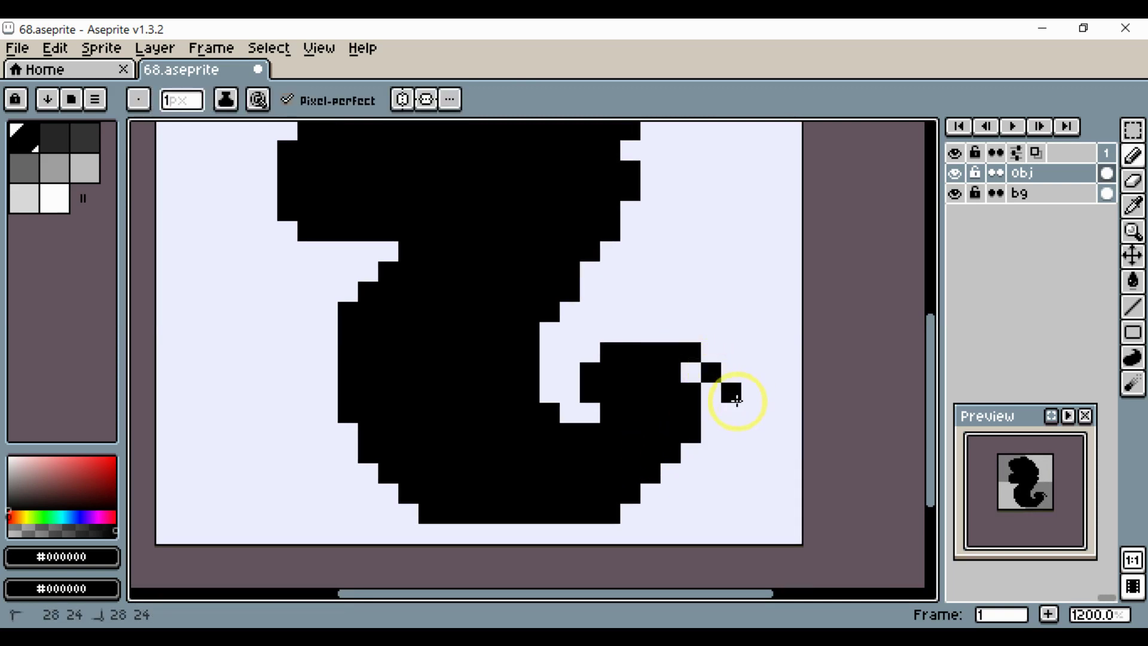
mouse_move(717, 458)
left_mouse_down()
mouse_move(619, 517)
mouse_move(677, 461)
mouse_move(709, 407)
mouse_move(712, 431)
mouse_move(679, 385)
mouse_move(690, 383)
mouse_move(712, 401)
left_mouse_up()
left_click(688, 379)
scroll(688, 379, "down", 5)
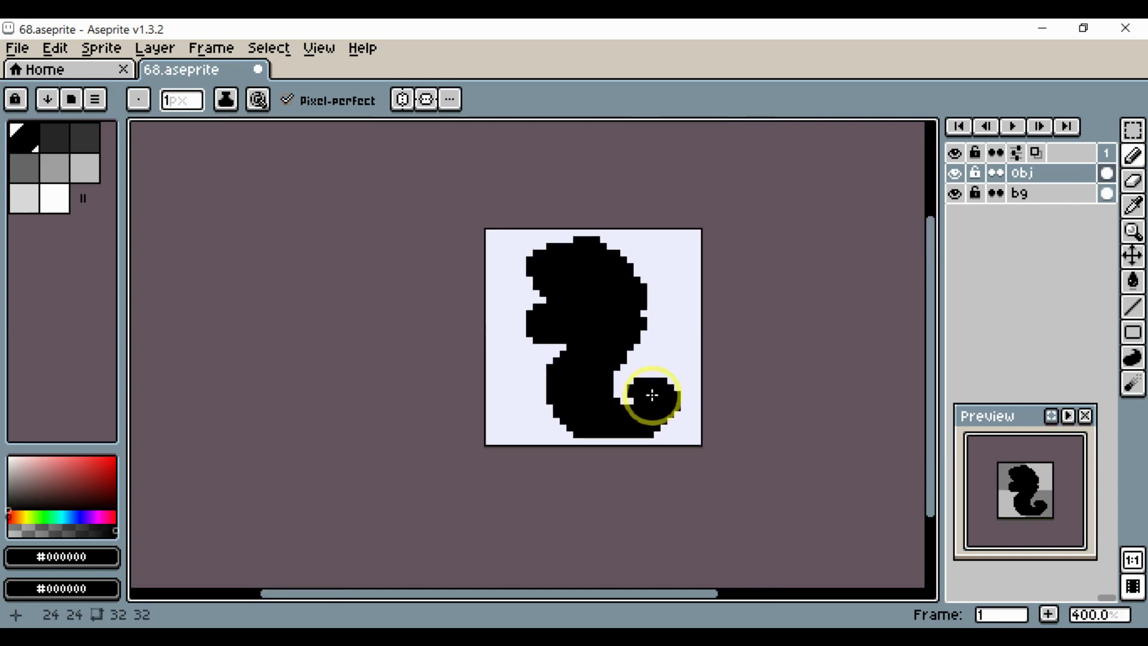
scroll(654, 397, "up", 2)
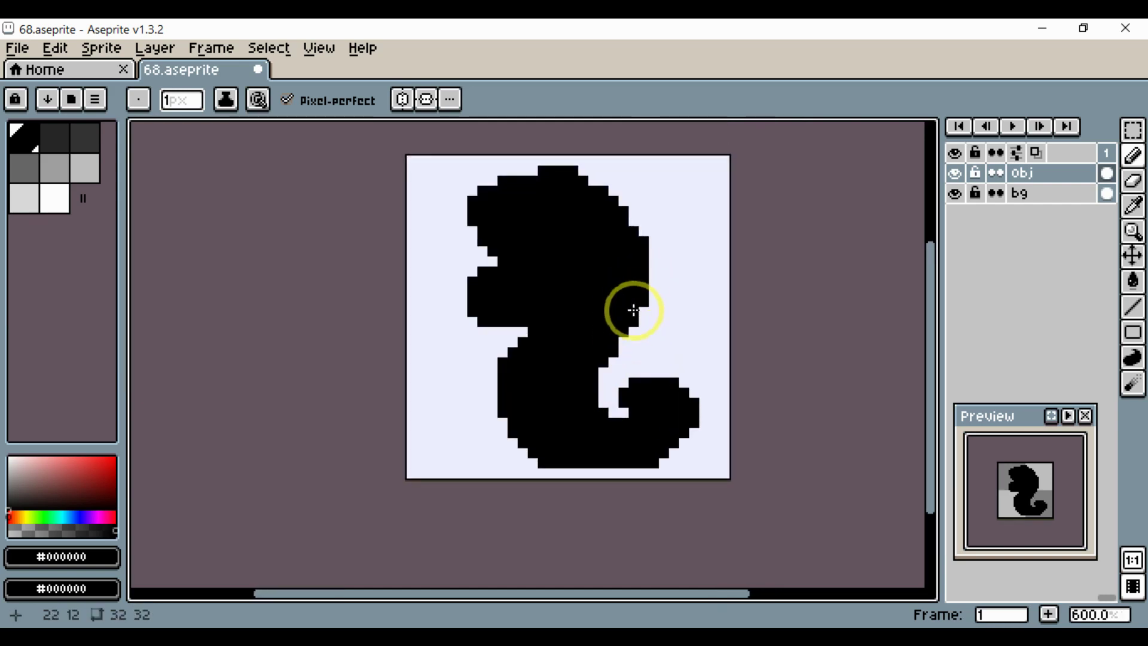
scroll(634, 310, "down", 1)
scroll(623, 325, "up", 2)
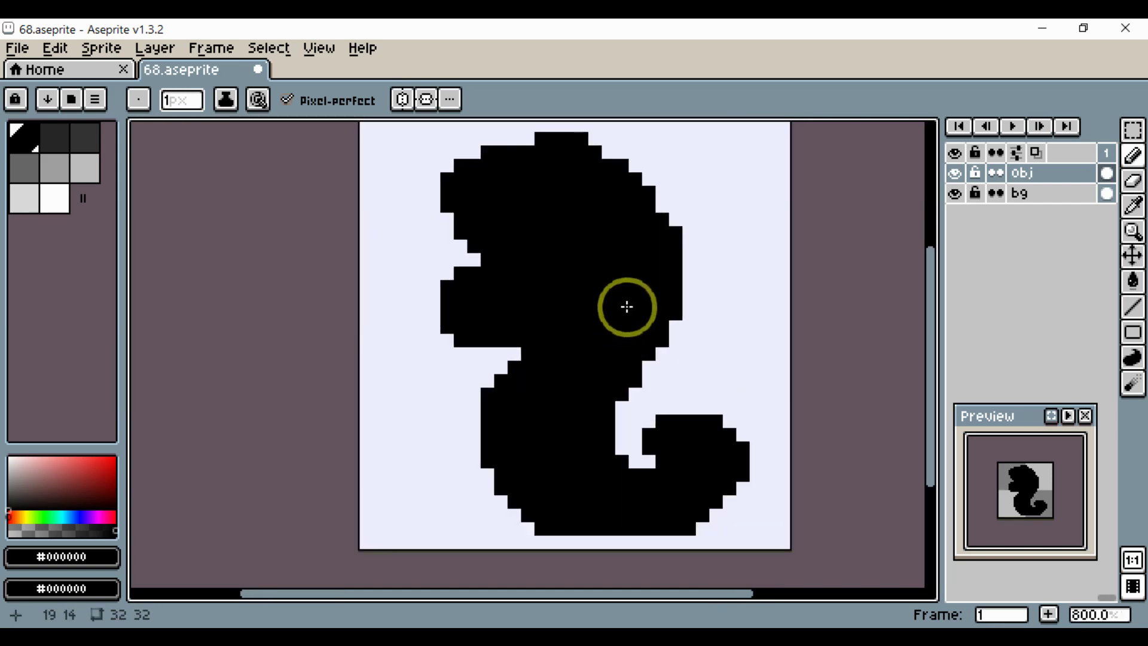
Fill the inside of the seahorse's snout with light grey #bebebe using the 1 px pencil, keeping a black outline.
left_click(83, 165)
left_click(24, 197)
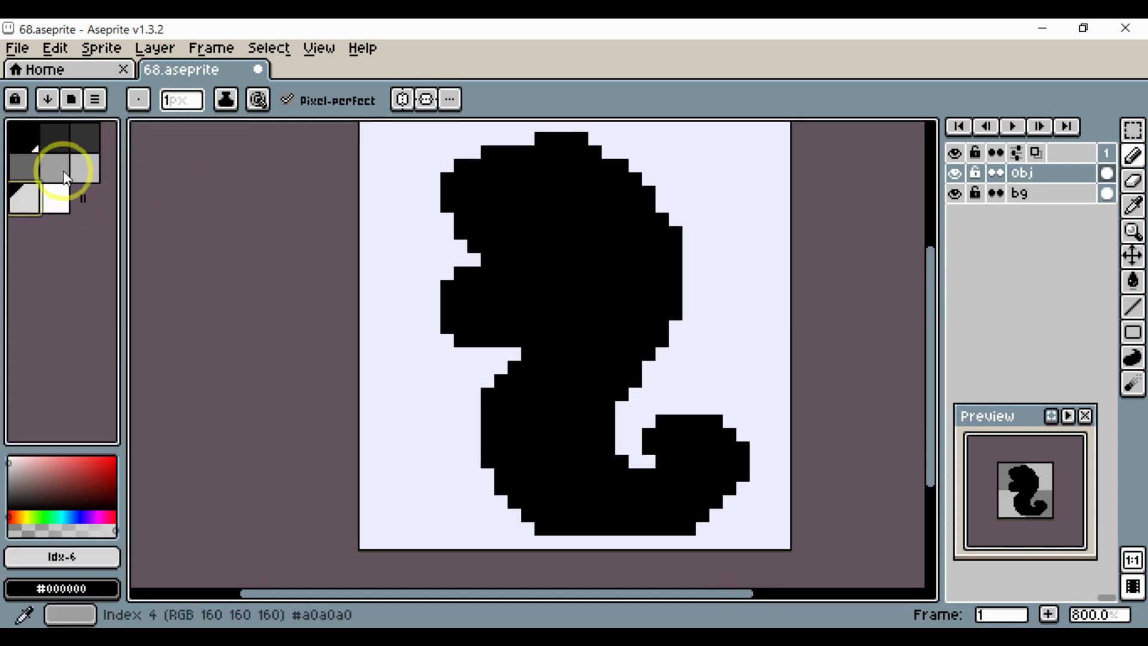
left_click(84, 169)
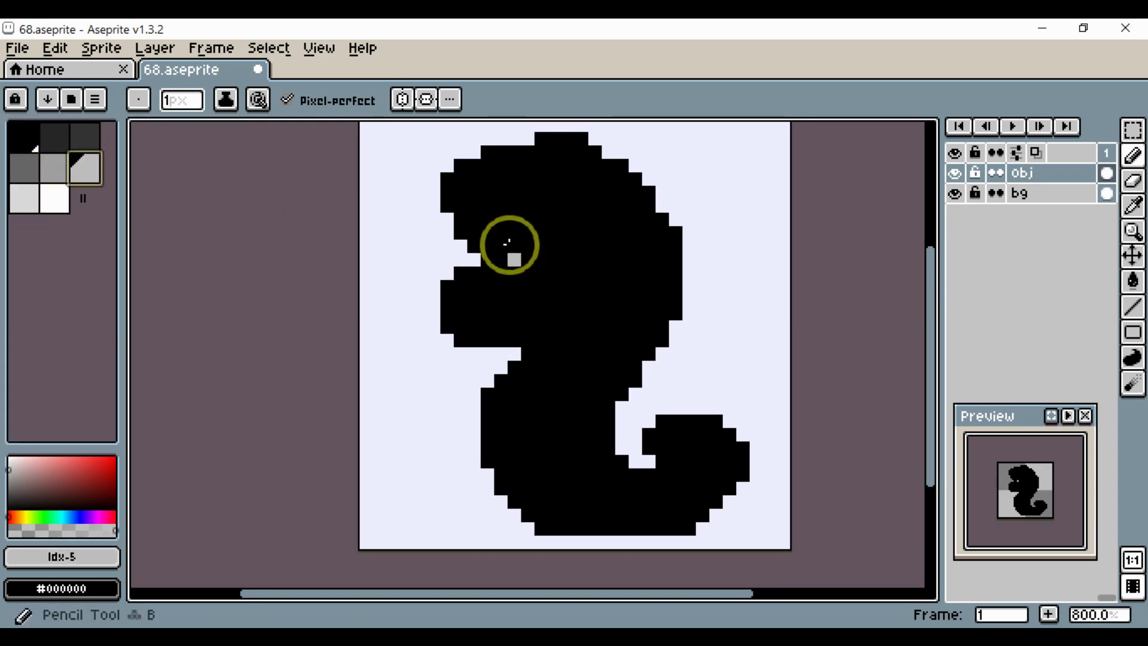
mouse_move(496, 218)
left_mouse_down()
mouse_move(516, 265)
mouse_move(461, 311)
left_mouse_up()
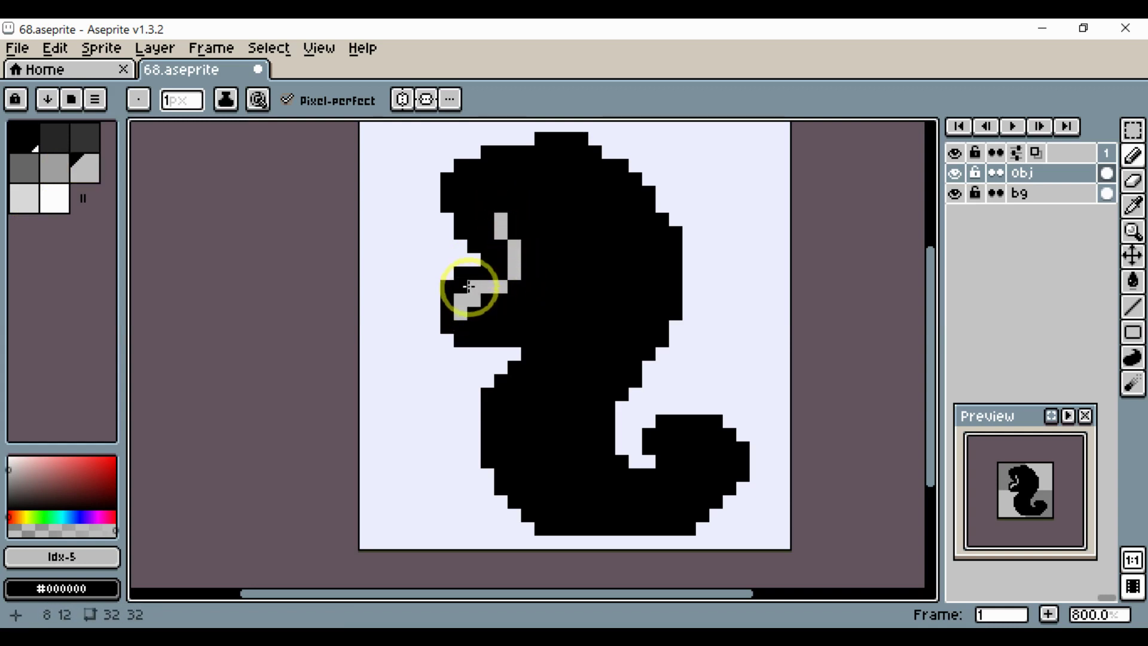
scroll(472, 296, "up", 1)
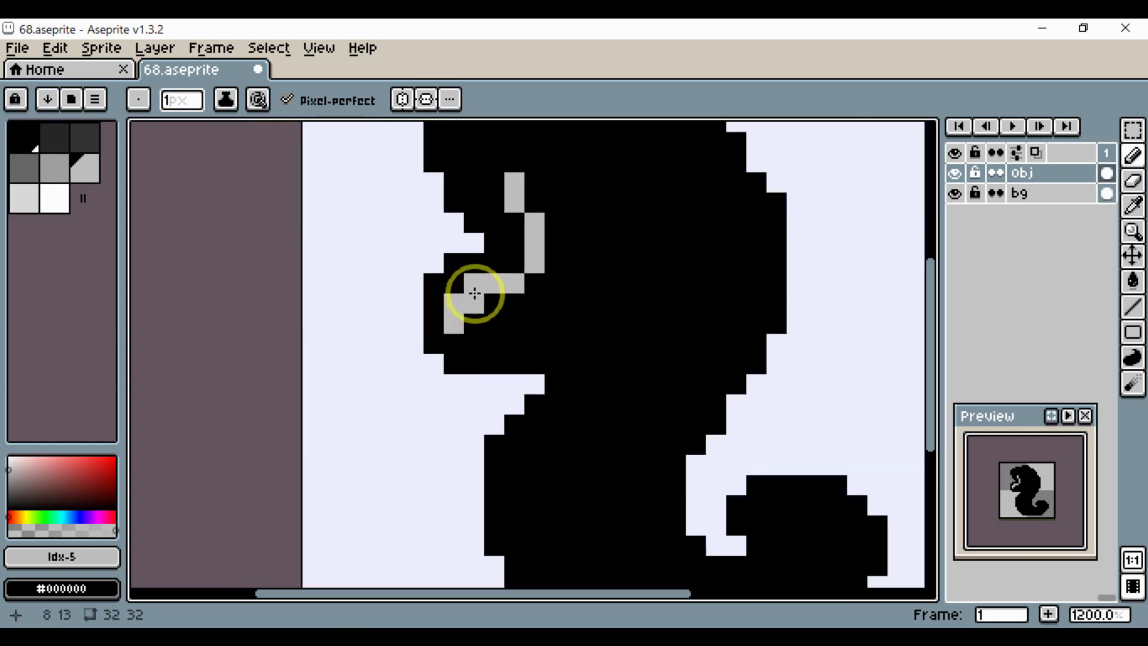
mouse_move(461, 333)
left_mouse_down()
mouse_move(534, 353)
mouse_move(465, 335)
mouse_move(559, 280)
mouse_move(490, 312)
mouse_move(562, 293)
left_mouse_up()
Fill the head and cheek area with light grey using a 2 px pencil, keeping a thick black band along the head and back.
key("plus")
key("plus")
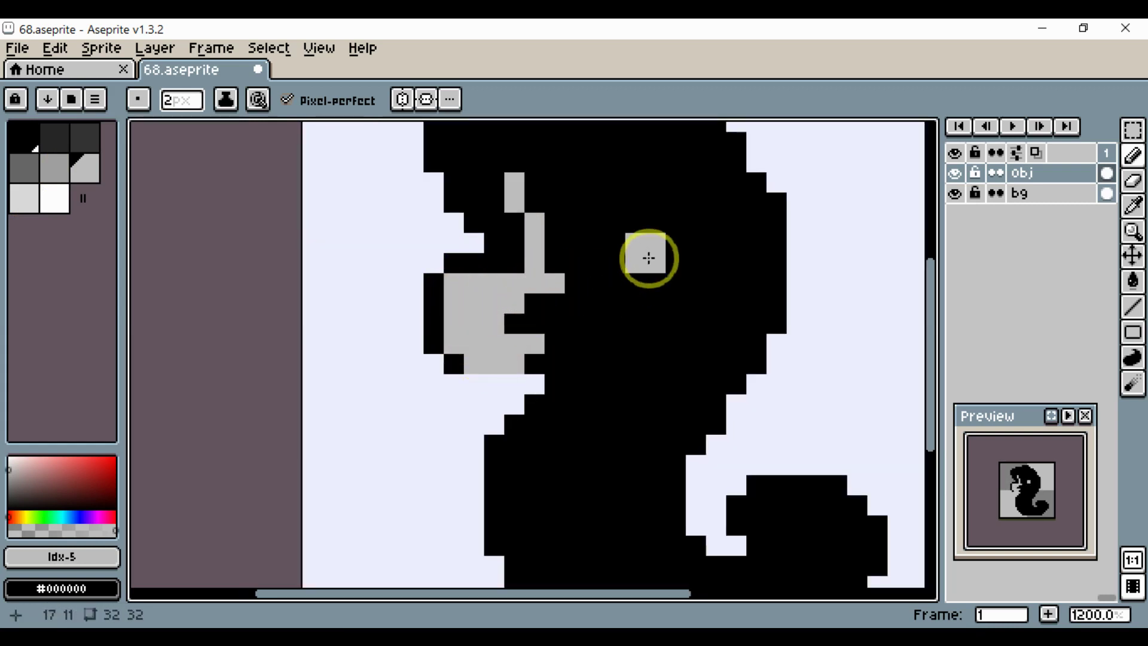
mouse_move(635, 242)
left_mouse_down()
mouse_move(630, 287)
mouse_move(630, 269)
mouse_move(589, 249)
mouse_move(606, 304)
mouse_move(573, 226)
mouse_move(573, 287)
left_mouse_up()
key("minus")
key("space")
left_click_drag(580, 270, 586, 341)
mouse_move(542, 296)
left_mouse_down()
mouse_move(535, 250)
mouse_move(611, 246)
mouse_move(680, 342)
mouse_move(580, 258)
mouse_move(532, 282)
mouse_move(520, 261)
mouse_move(515, 299)
left_mouse_up()
Continue the 2 px light grey fill down the neck and belly to the body's base, leaving the black outline around it.
mouse_move(598, 251)
left_mouse_down()
mouse_move(705, 351)
mouse_move(707, 336)
left_mouse_up()
left_click_drag(706, 318, 665, 438)
key("space")
left_click_drag(677, 434, 699, 321)
mouse_move(728, 260)
left_mouse_down()
mouse_move(695, 363)
mouse_move(679, 274)
mouse_move(631, 277)
mouse_move(618, 317)
mouse_move(635, 300)
mouse_move(598, 302)
mouse_move(620, 305)
mouse_move(608, 316)
mouse_move(639, 470)
mouse_move(604, 425)
mouse_move(618, 451)
mouse_move(612, 381)
left_mouse_up()
key("space")
mouse_move(612, 382)
left_mouse_down()
mouse_move(616, 284)
mouse_move(579, 379)
mouse_move(564, 379)
mouse_move(615, 390)
mouse_move(579, 398)
mouse_move(581, 423)
mouse_move(620, 457)
mouse_move(591, 437)
mouse_move(662, 451)
mouse_move(644, 361)
mouse_move(663, 413)
mouse_move(656, 321)
mouse_move(682, 469)
mouse_move(664, 367)
mouse_move(664, 424)
mouse_move(634, 387)
left_mouse_up()
left_click_drag(633, 449, 608, 501)
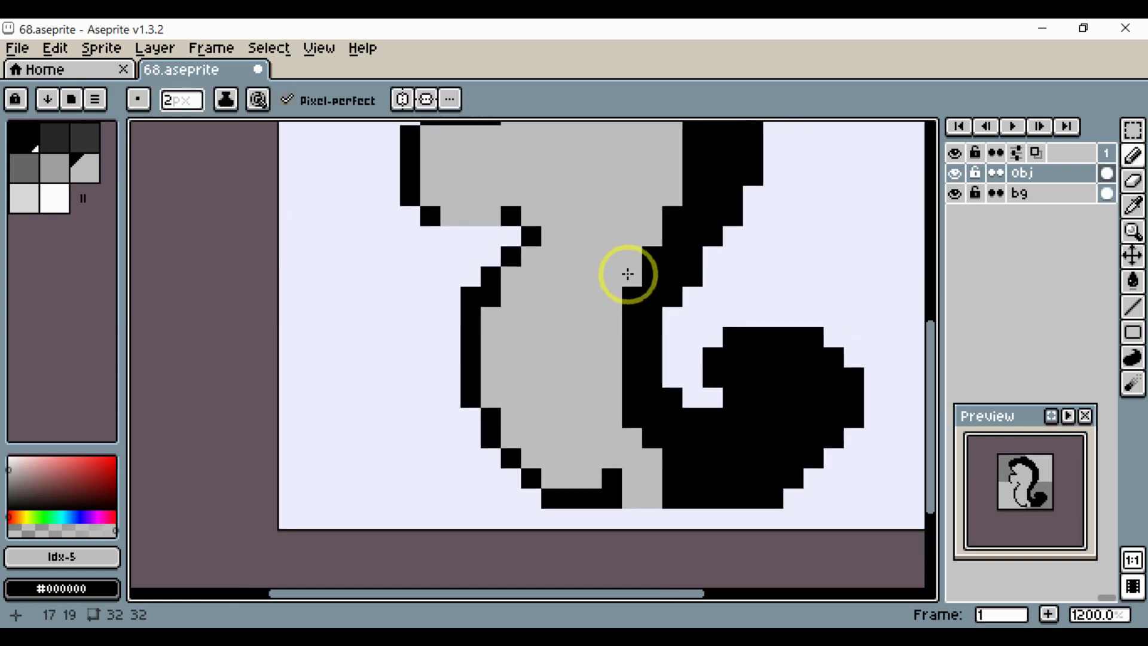
Fill the lower back and the curled tail with light grey, leaving a thin black outline around the curl.
mouse_move(628, 274)
left_mouse_down()
mouse_move(627, 379)
mouse_move(640, 255)
mouse_move(650, 252)
mouse_move(630, 382)
mouse_move(639, 433)
mouse_move(685, 473)
mouse_move(674, 484)
mouse_move(658, 449)
mouse_move(723, 460)
mouse_move(795, 421)
mouse_move(768, 461)
mouse_move(715, 487)
mouse_move(738, 488)
mouse_move(812, 427)
mouse_move(821, 414)
mouse_move(807, 385)
mouse_move(827, 407)
mouse_move(834, 391)
mouse_move(754, 367)
left_mouse_up()
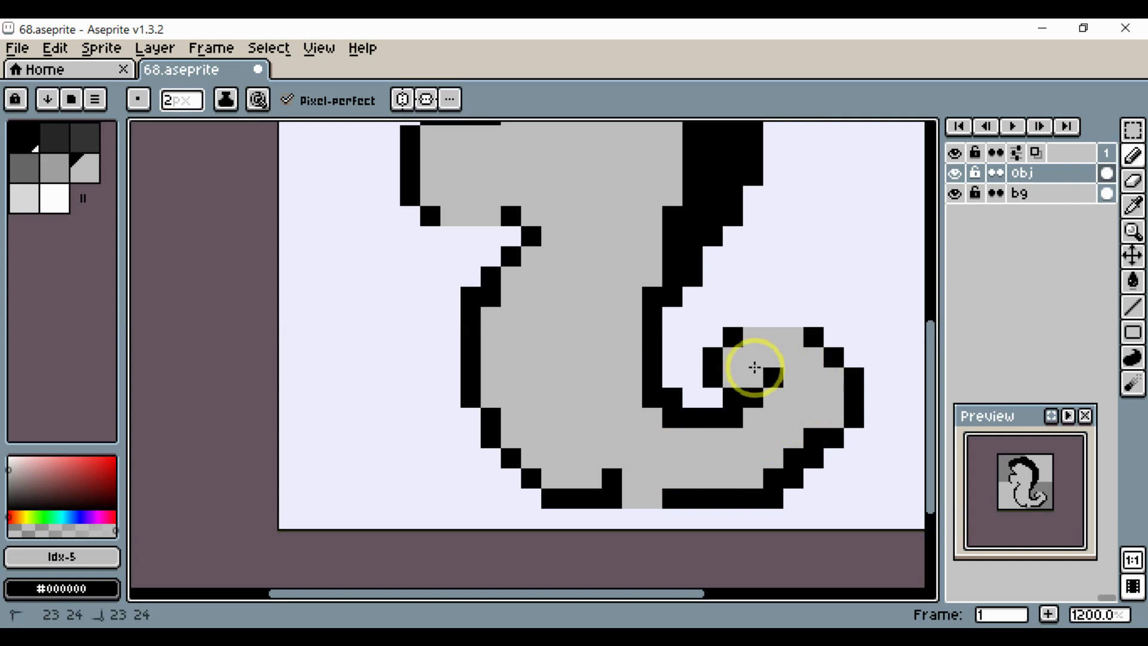
scroll(816, 448, "down", 3)
scroll(819, 446, "up", 3)
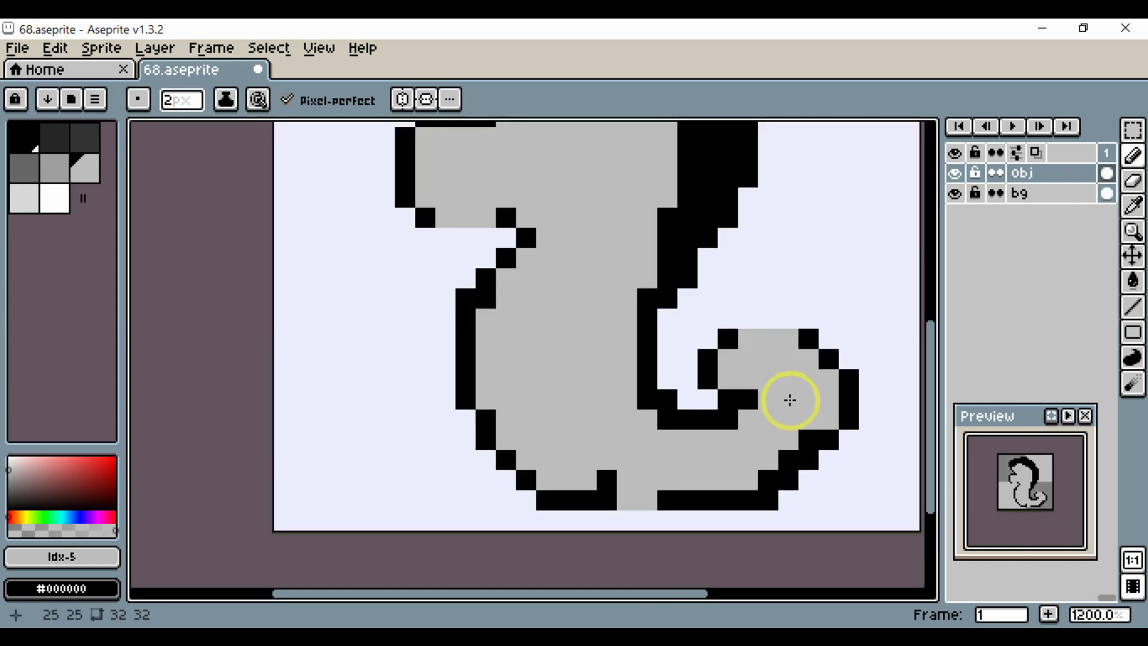
Draw a small black hook inside the tail's curl and trim its inner pixels with light grey using the 1 px pencil.
left_click(748, 400, "alt")
left_click(773, 402)
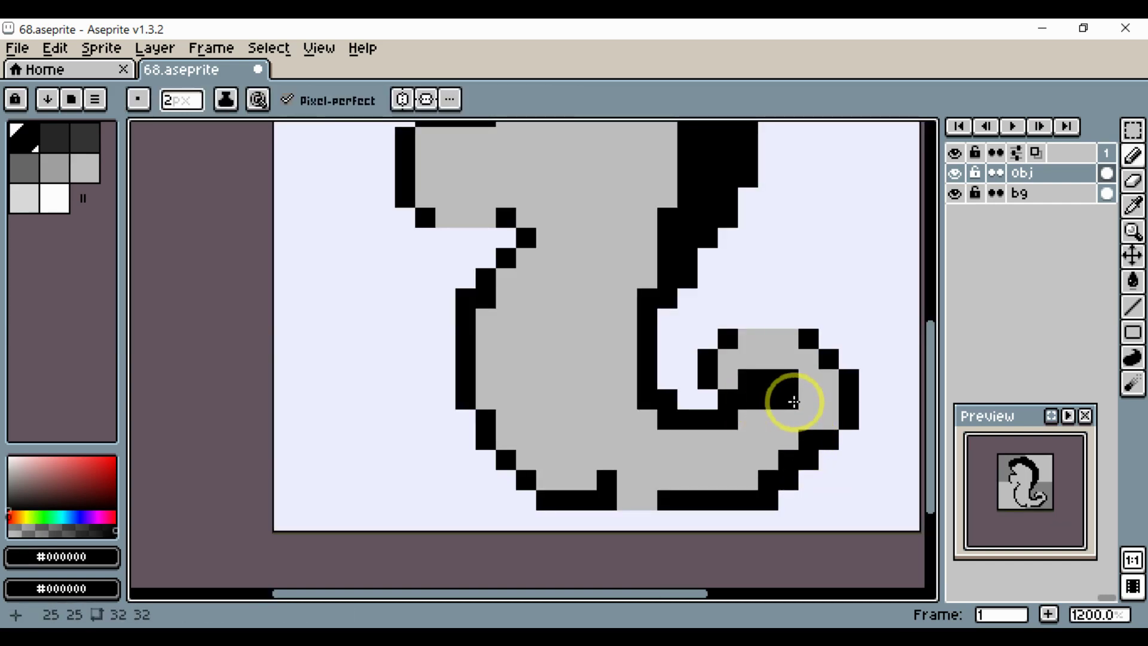
key("minus")
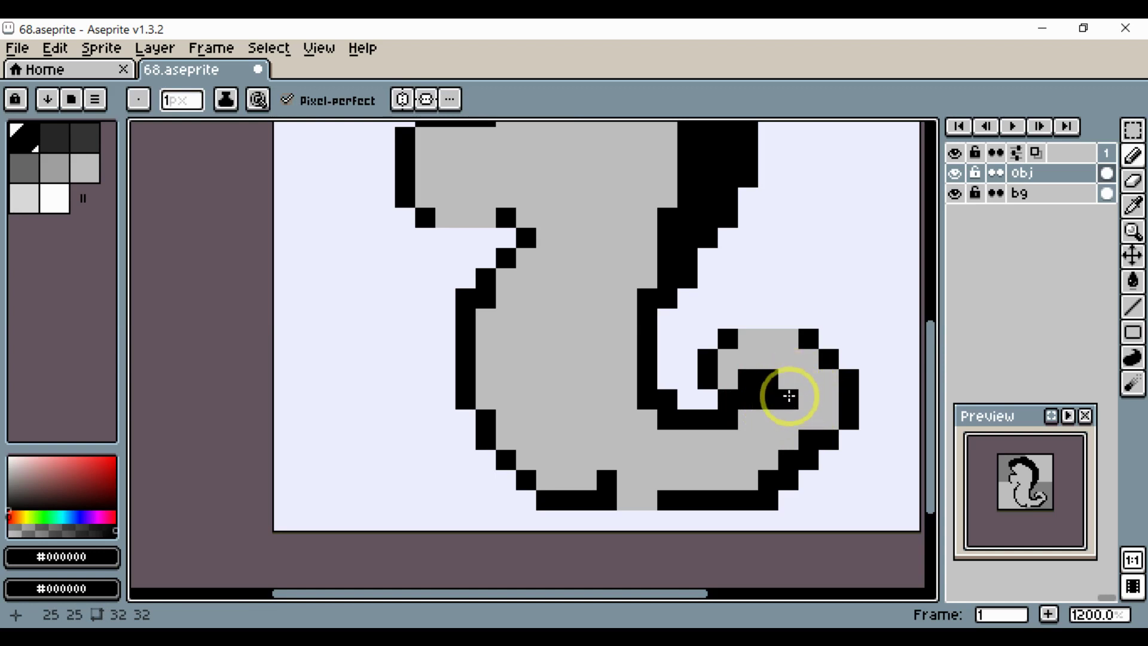
left_click(790, 398)
left_click(733, 371, "alt")
left_click(743, 377)
left_click(748, 391)
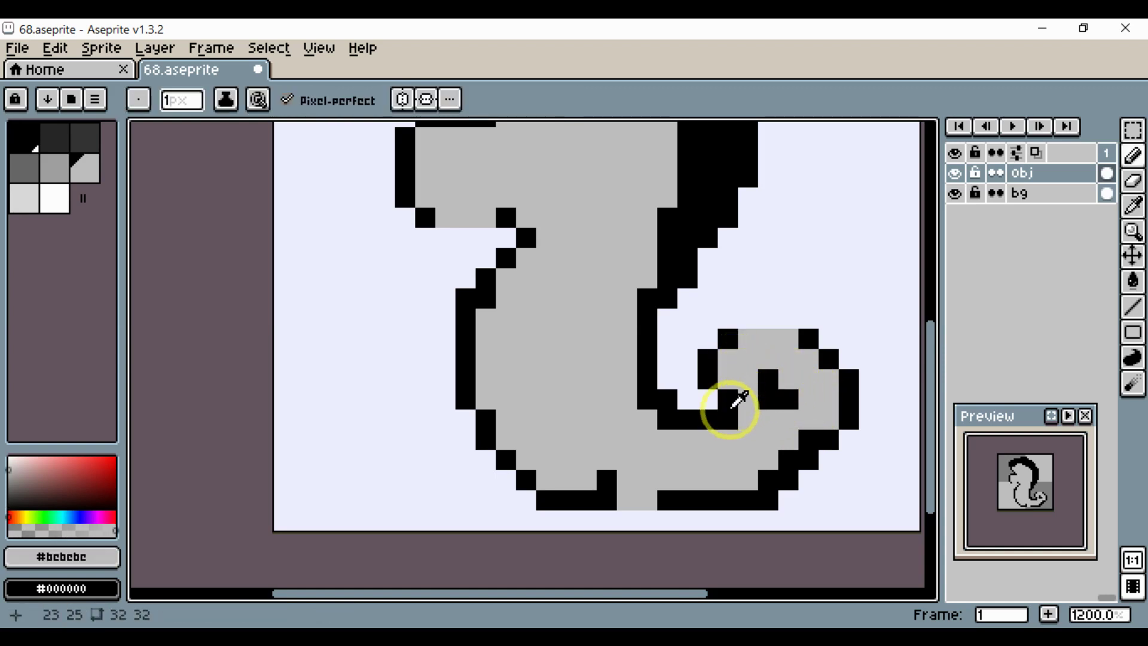
Refine the black spiral line inside the tail's curl, touching up its inner end with single black and light grey pixels.
left_click(730, 406, "alt")
scroll(759, 419, "down", 1)
scroll(777, 411, "up", 1)
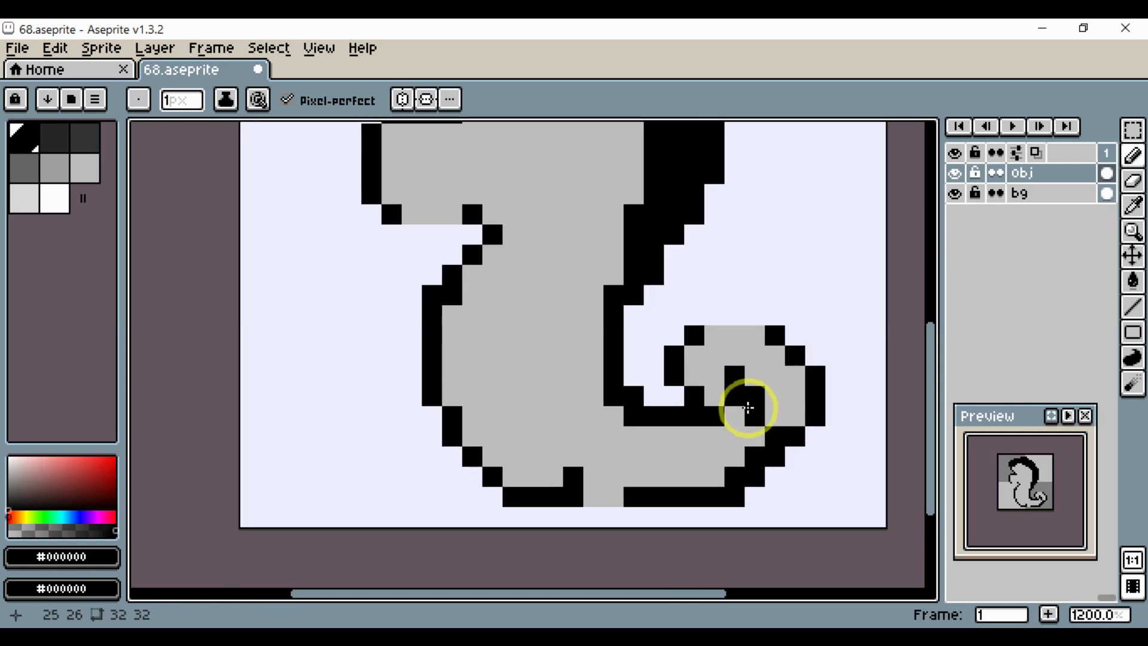
left_click(721, 389, "alt")
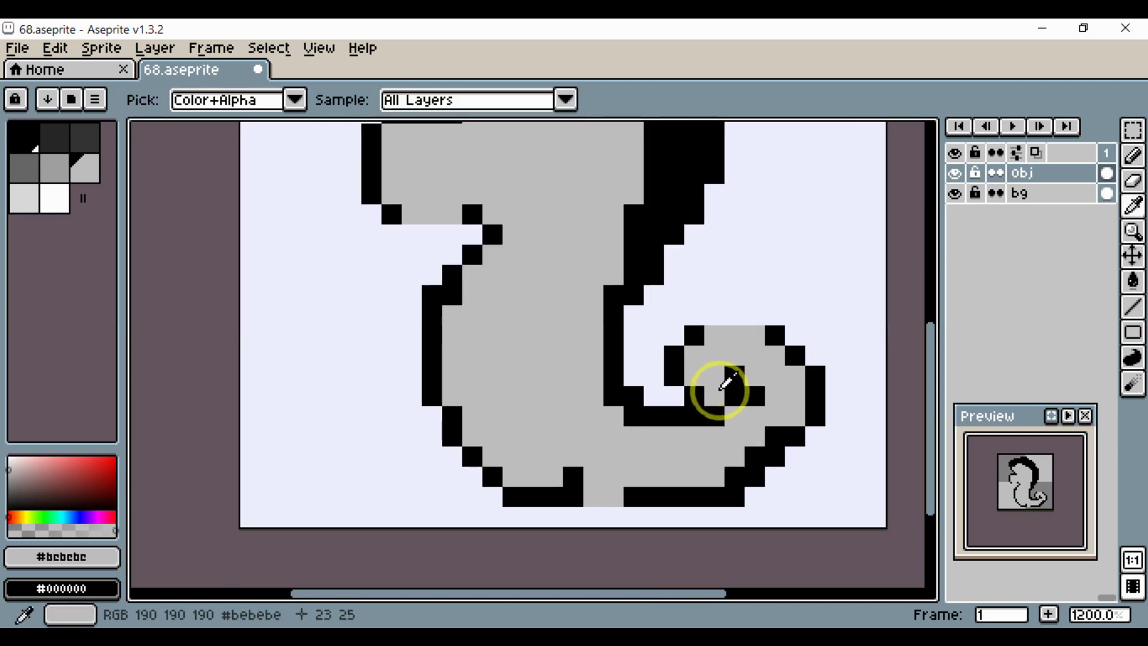
left_click(756, 390, "alt")
left_click(737, 408)
scroll(739, 414, "down", 5)
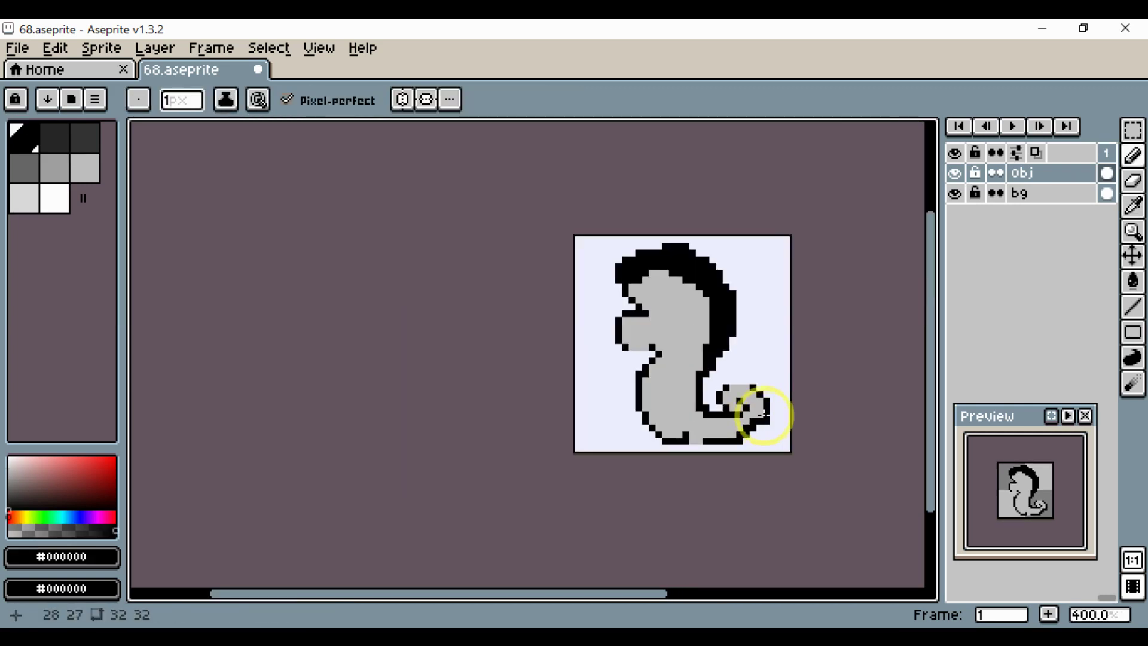
Outline the tail curl's upper edge in black, extend its outer edge outward, and erase the corner pixel beneath the tail.
scroll(751, 410, "up", 3)
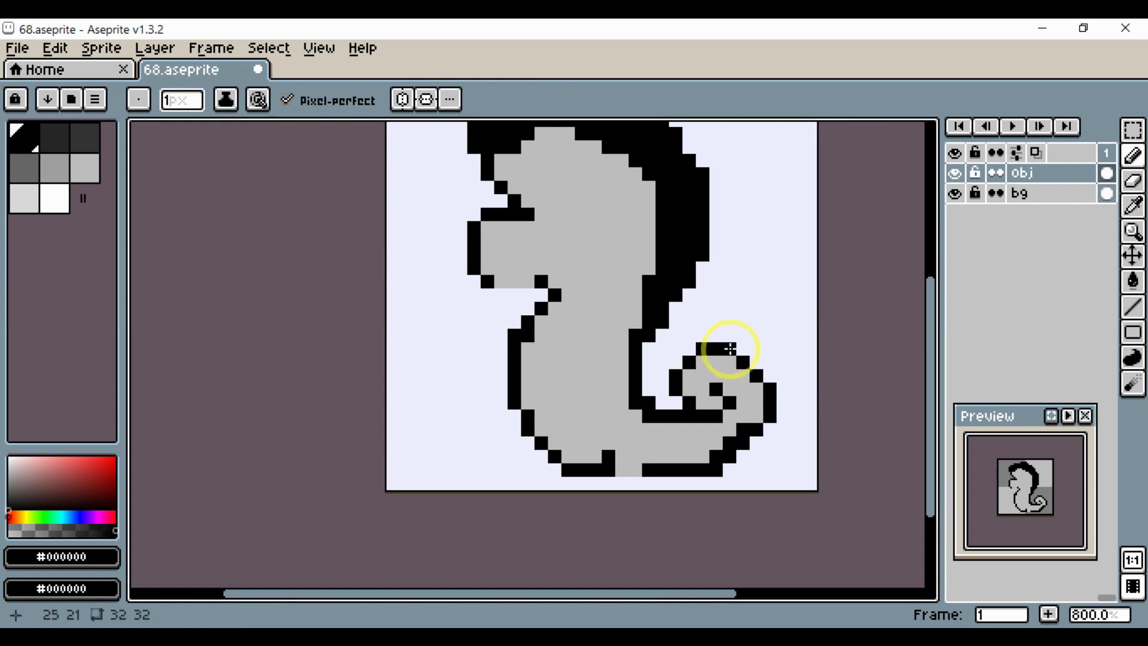
scroll(733, 353, "down", 3)
scroll(747, 377, "up", 3)
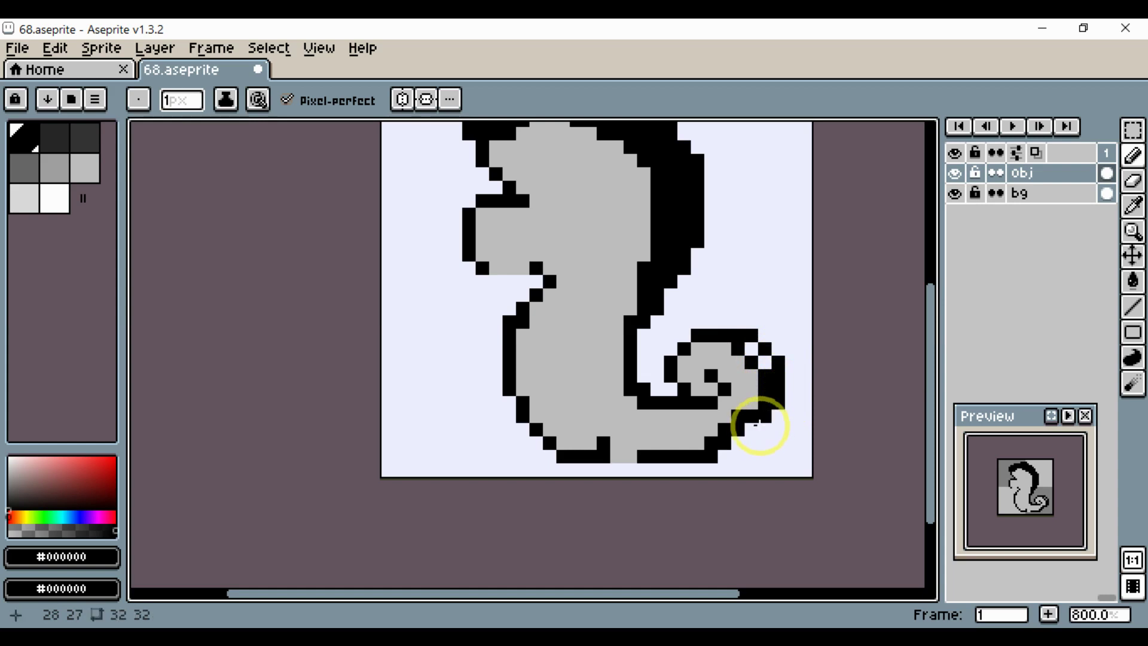
key("e")
left_click(712, 456)
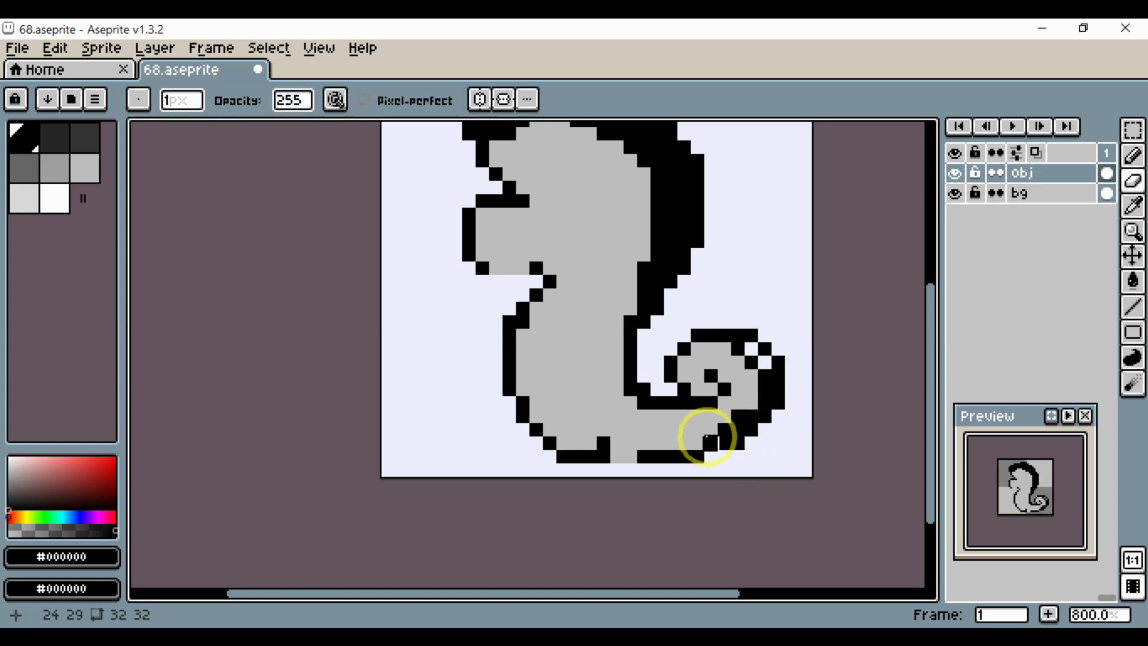
Thin the tail's outer outline and fill the gaps inside the curl with light grey using the 1 px pencil.
left_click(701, 428, "alt")
key("b")
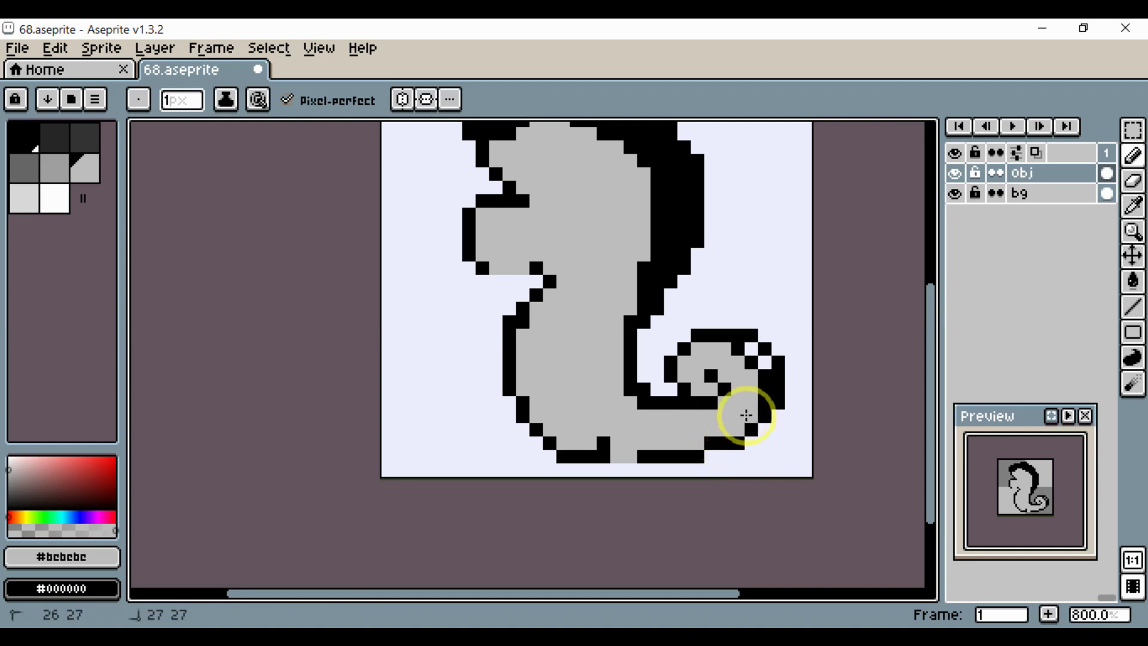
left_click_drag(751, 360, 754, 352)
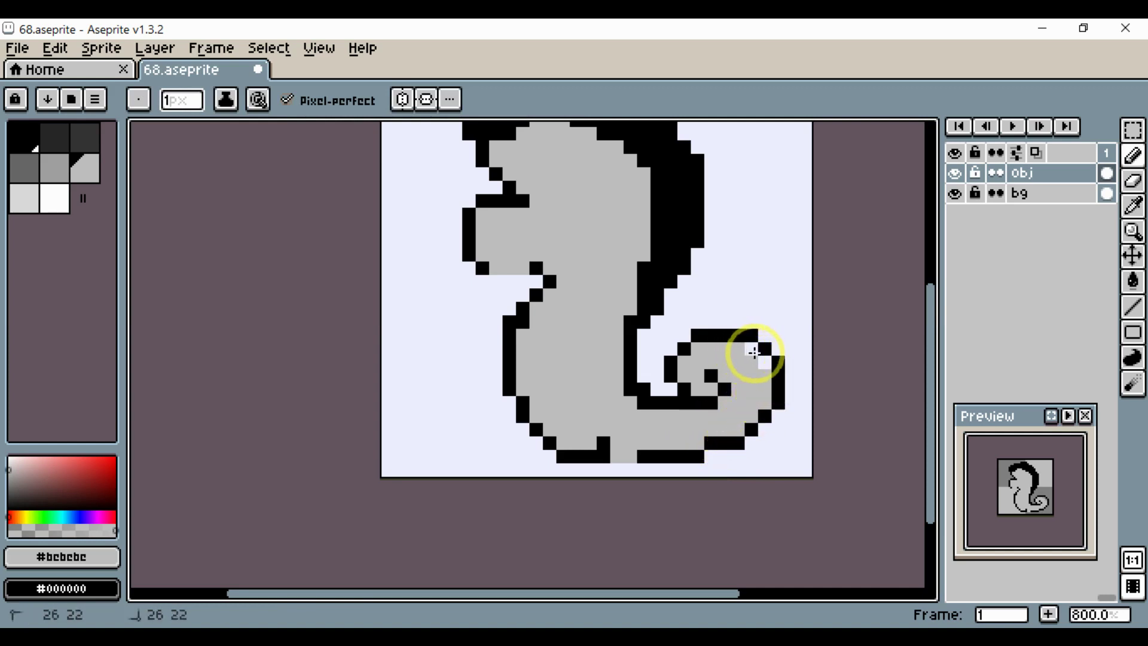
scroll(765, 375, "down", 3)
scroll(746, 402, "up", 3)
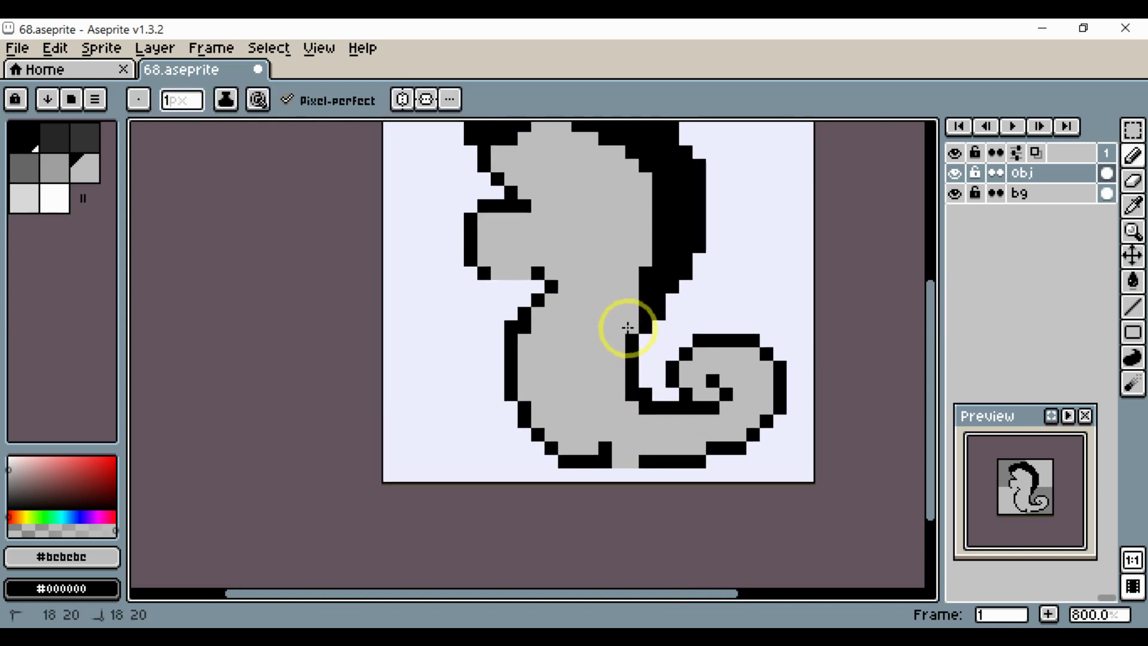
Fill the outline corner at the lower back in black and thin the black band along the back with light grey.
left_click(631, 352, "alt")
left_click(633, 328)
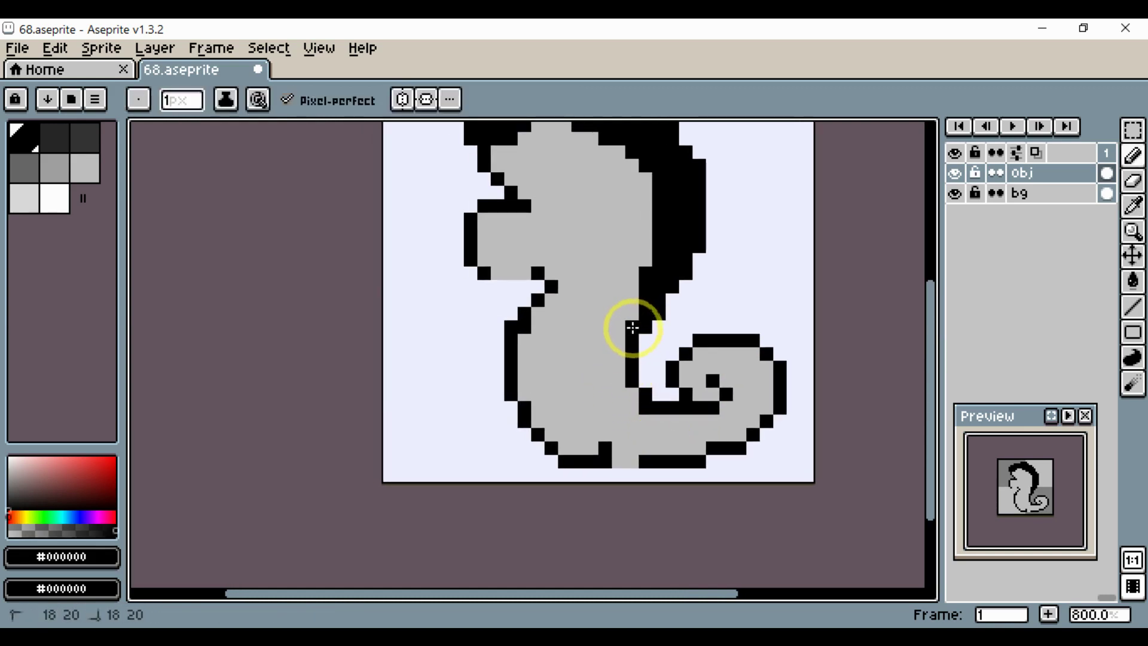
left_click(631, 305, "alt")
mouse_move(646, 287)
left_mouse_down()
mouse_move(673, 225)
mouse_move(666, 193)
mouse_move(662, 243)
mouse_move(662, 209)
left_mouse_up()
left_click_drag(663, 246, 661, 218)
key("space")
left_click_drag(645, 247, 660, 329)
mouse_move(671, 271)
left_mouse_down()
mouse_move(588, 212)
mouse_move(655, 214)
mouse_move(688, 269)
mouse_move(654, 226)
left_mouse_up()
Draw a small black fin outline behind the head and thicken the black crest over the forehead.
left_click(687, 270, "alt")
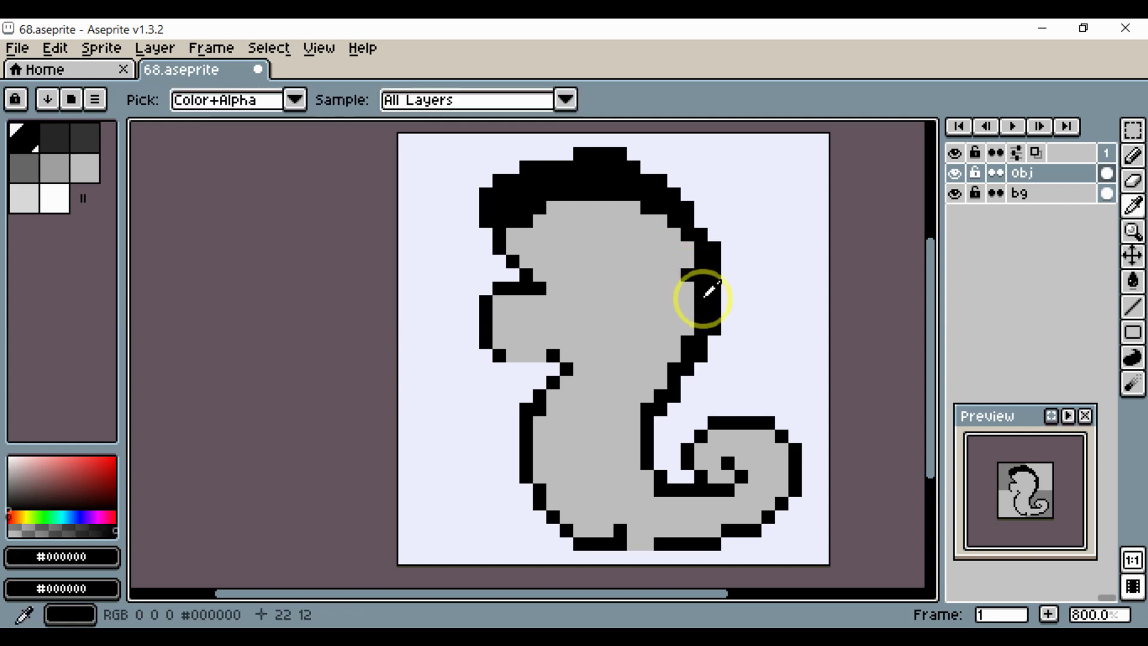
left_click(671, 276)
mouse_move(677, 269)
left_mouse_down()
mouse_move(664, 241)
mouse_move(619, 204)
mouse_move(556, 203)
mouse_move(534, 215)
mouse_move(554, 205)
mouse_move(511, 237)
left_mouse_up()
scroll(562, 269, "down", 4)
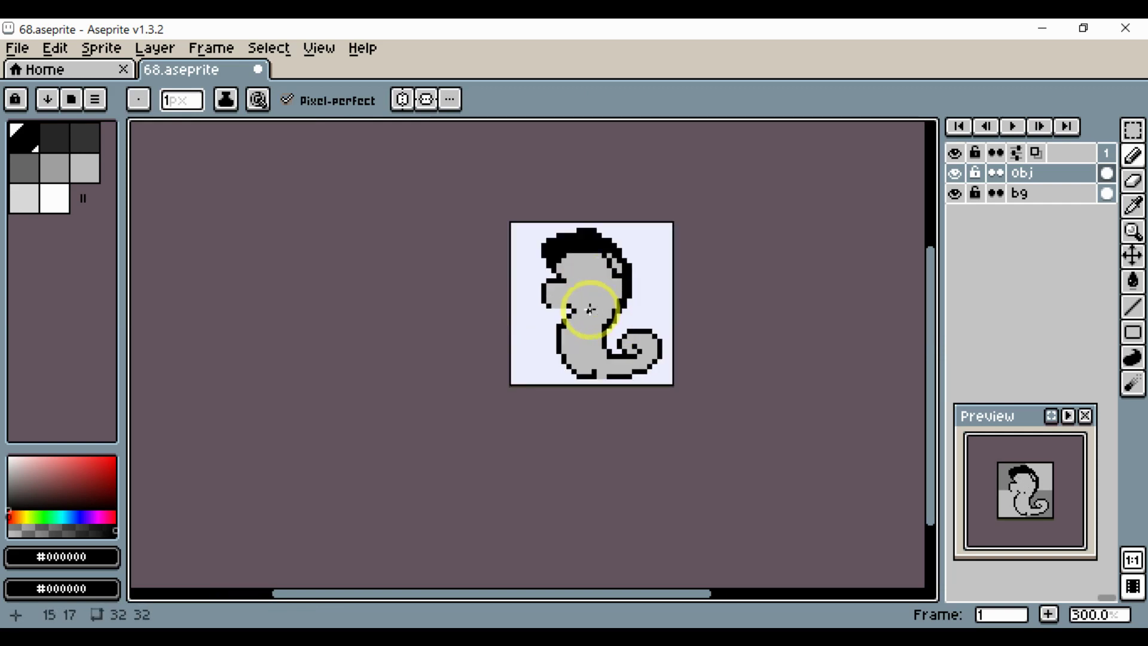
Outline the snout's underside in black and clean its inner corner with light grey.
scroll(598, 341, "up", 6)
mouse_move(543, 309)
left_mouse_down()
mouse_move(570, 305)
mouse_move(582, 322)
left_mouse_up()
key("ctrl+z")
left_click(586, 305, "alt")
left_click(555, 305)
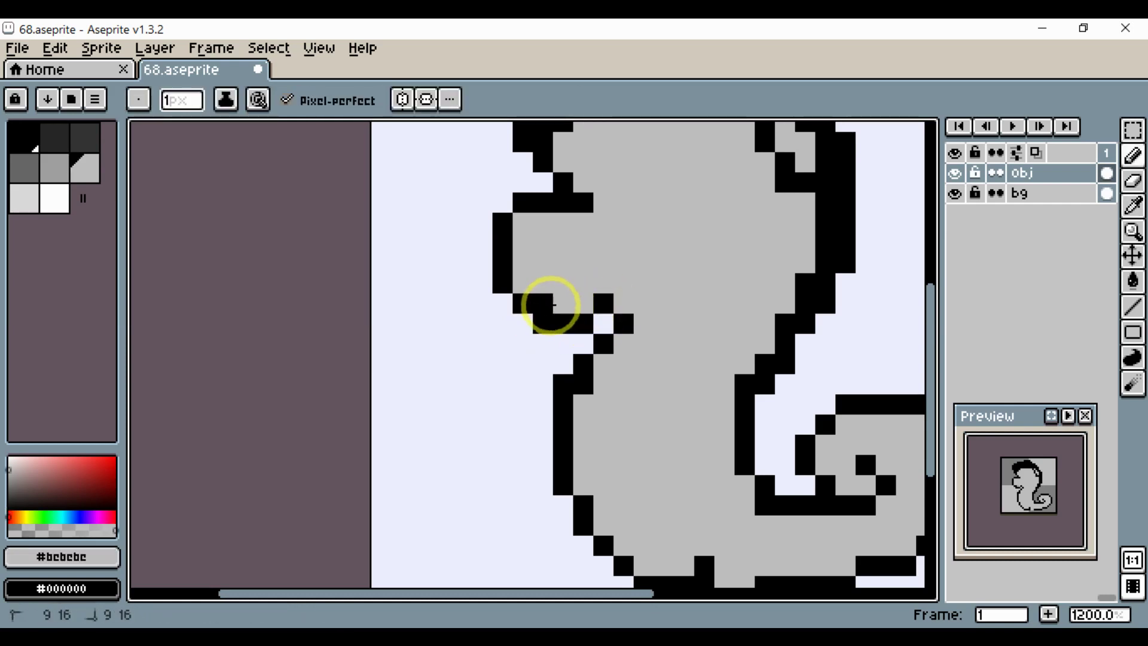
left_click(552, 305)
Draw a black mouth line slanting up into the cheek and fill the gap pixel under the chin.
left_click(590, 312, "alt")
left_click_drag(591, 313, 633, 303)
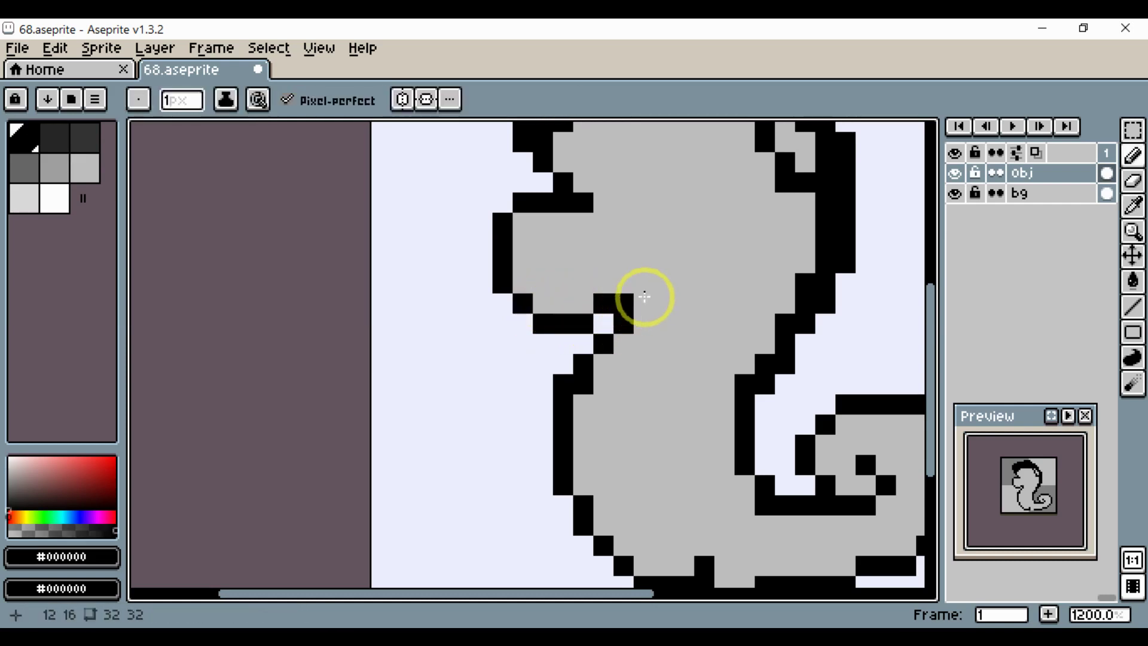
left_click(648, 279)
left_click(605, 329)
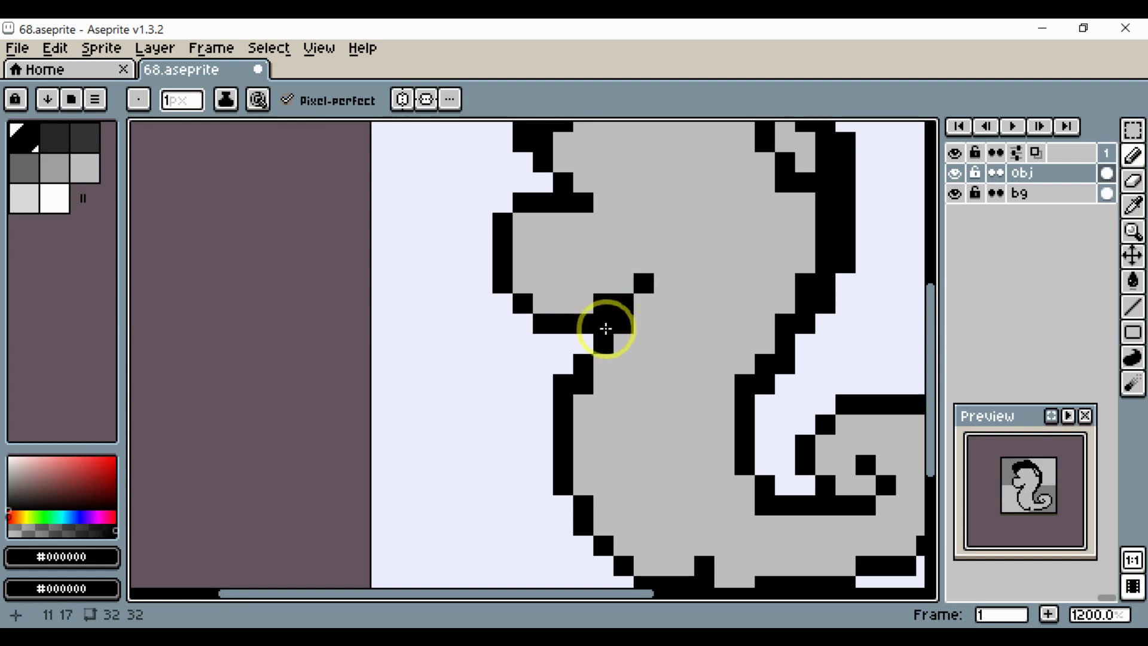
Cover the leftover black pixels between the mouth line and the throat with light grey.
left_click(628, 339, "alt")
left_click(635, 328)
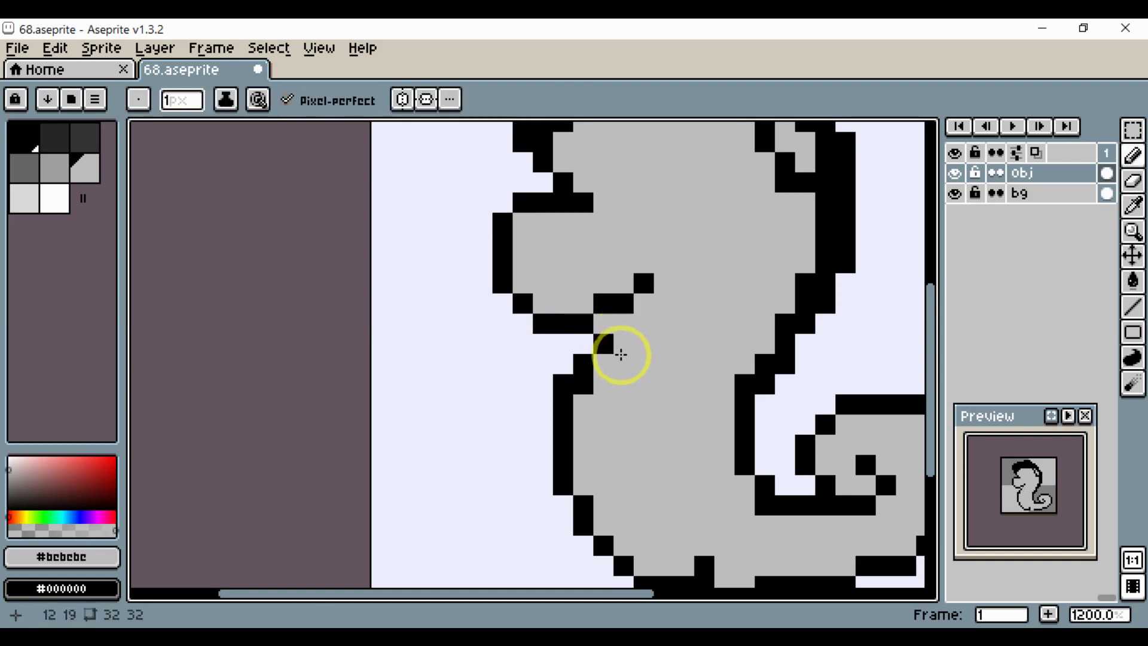
left_click_drag(618, 352, 662, 364)
scroll(665, 363, "down", 3)
scroll(639, 387, "up", 1)
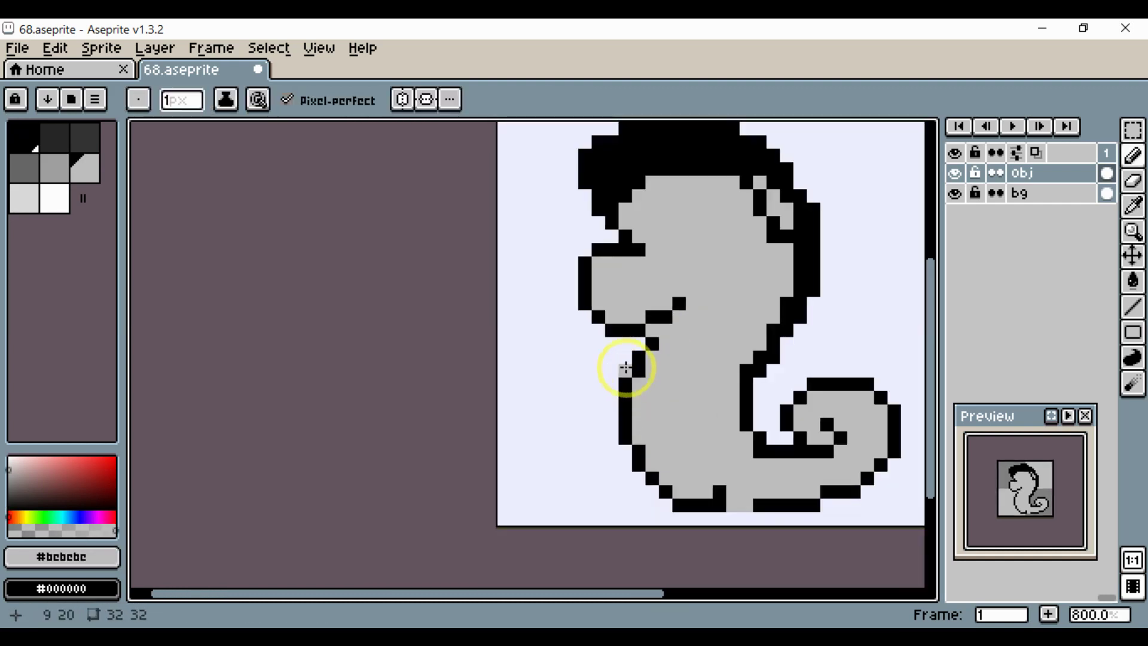
Erase the protruding outline pixel on the upper chest with the 1 px eraser to smooth the curve below the throat.
key("e")
scroll(634, 374, "up", 2)
scroll(605, 375, "down", 2)
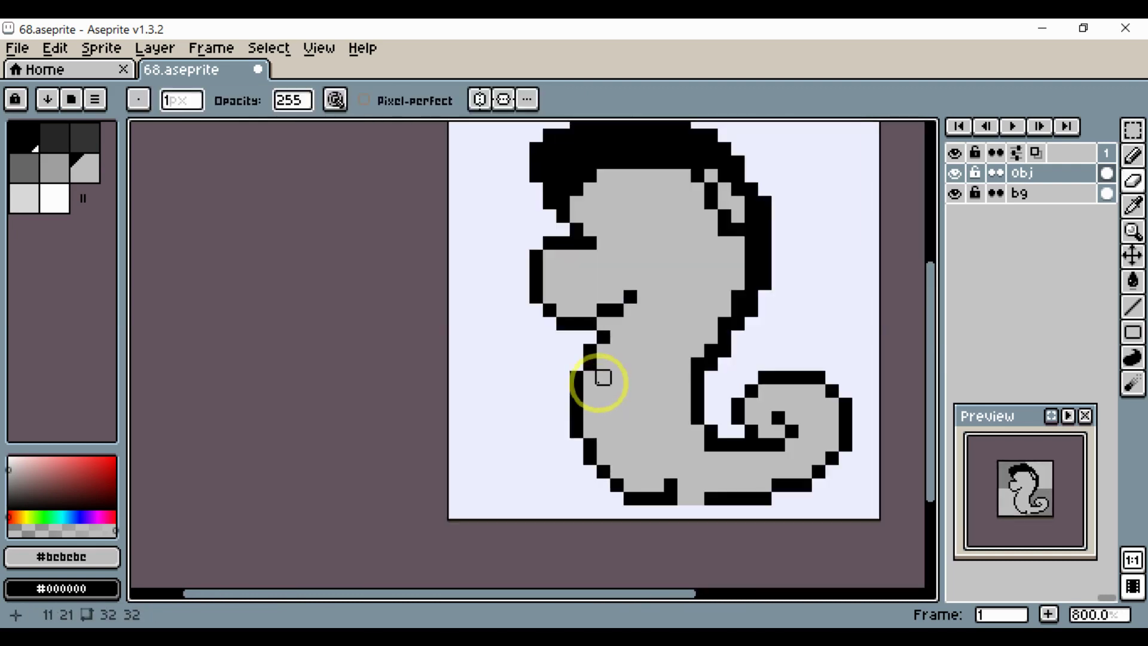
scroll(616, 389, "up", 2)
left_click_drag(616, 390, 580, 400)
right_click(595, 360)
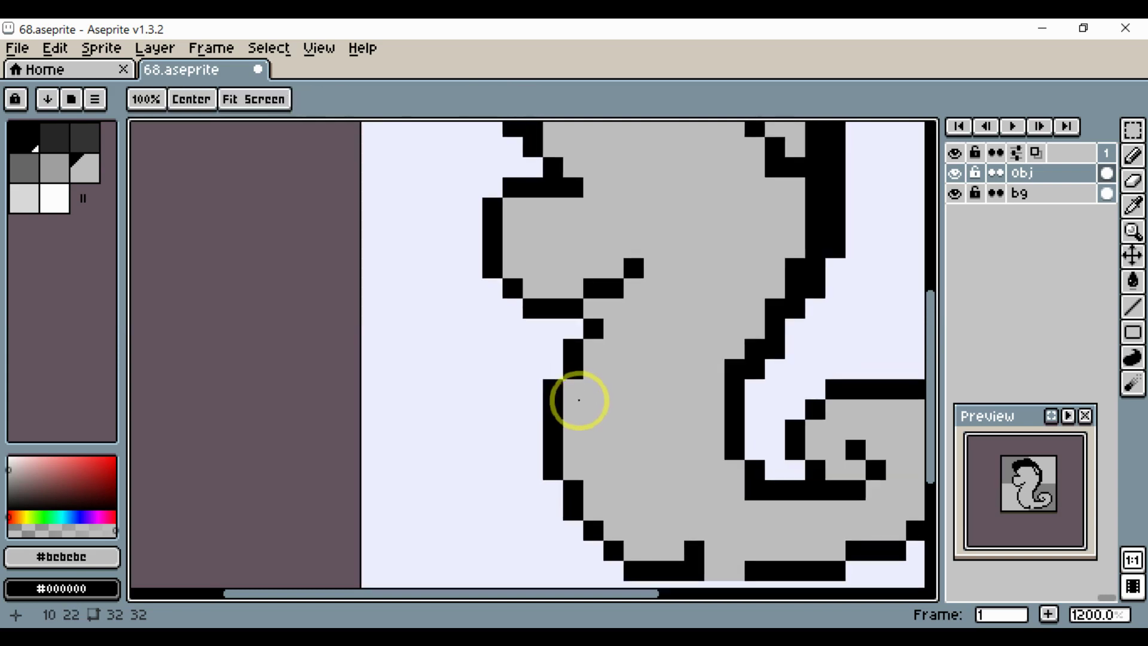
scroll(599, 403, "down", 4)
scroll(569, 418, "up", 2)
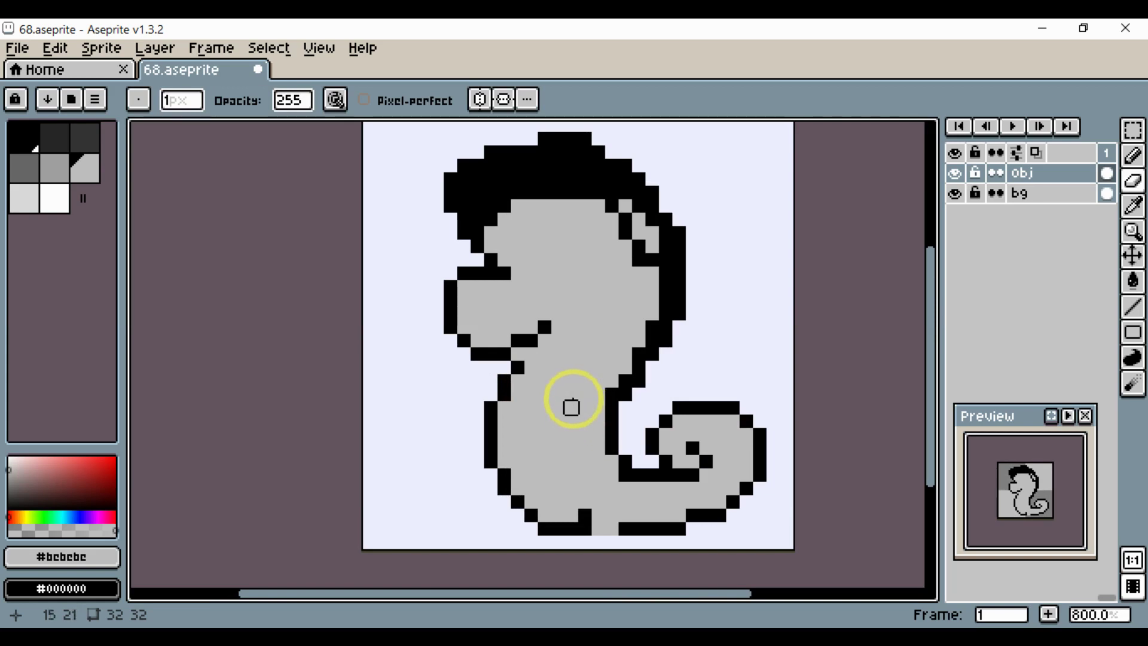
Cover the stray black pixel inside the belly's base with light grey and close the gap in the bottom outline with black.
scroll(572, 395, "down", 4)
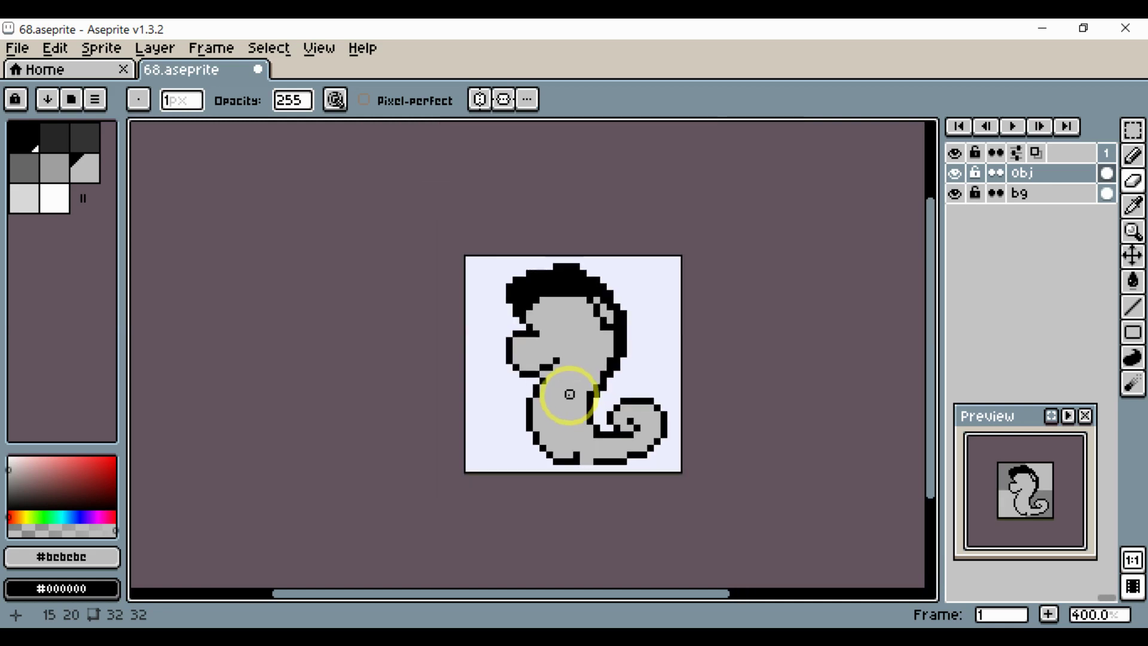
scroll(558, 408, "up", 4)
left_click_drag(556, 438, 581, 369)
key("i")
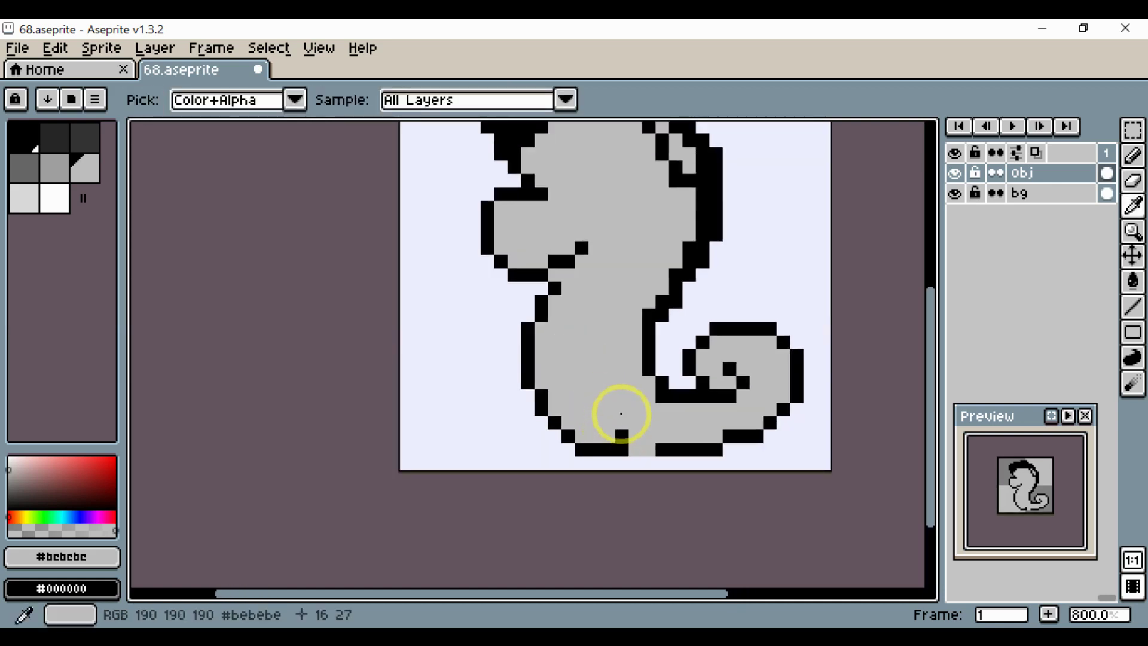
key("b")
left_click_drag(614, 441, 656, 439)
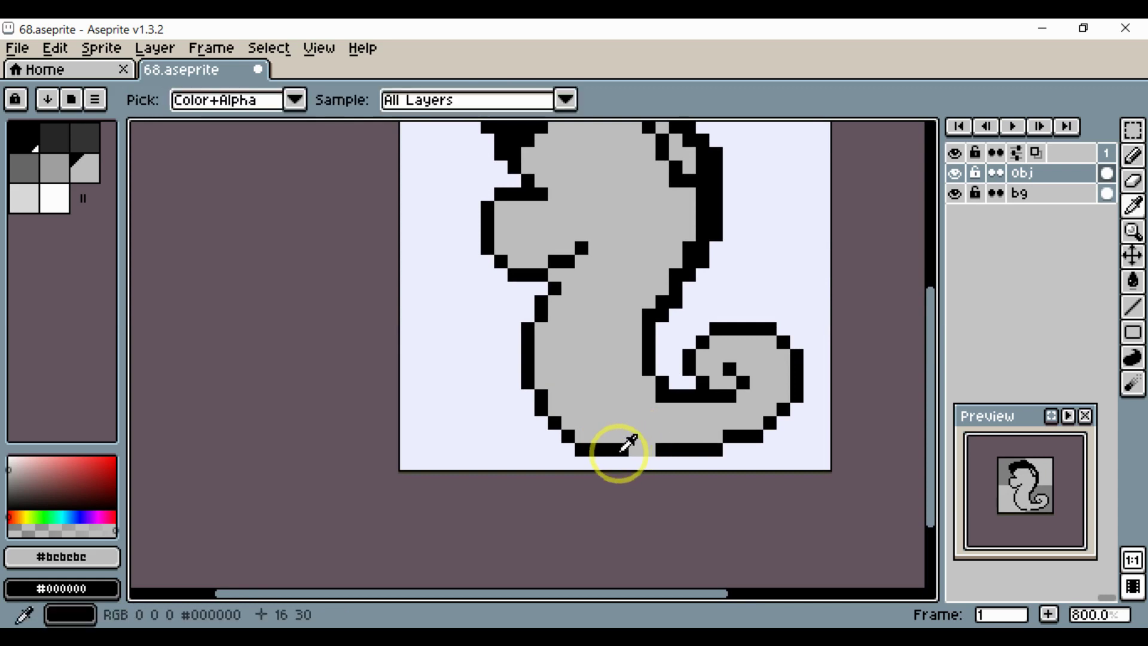
left_click(615, 448, "alt")
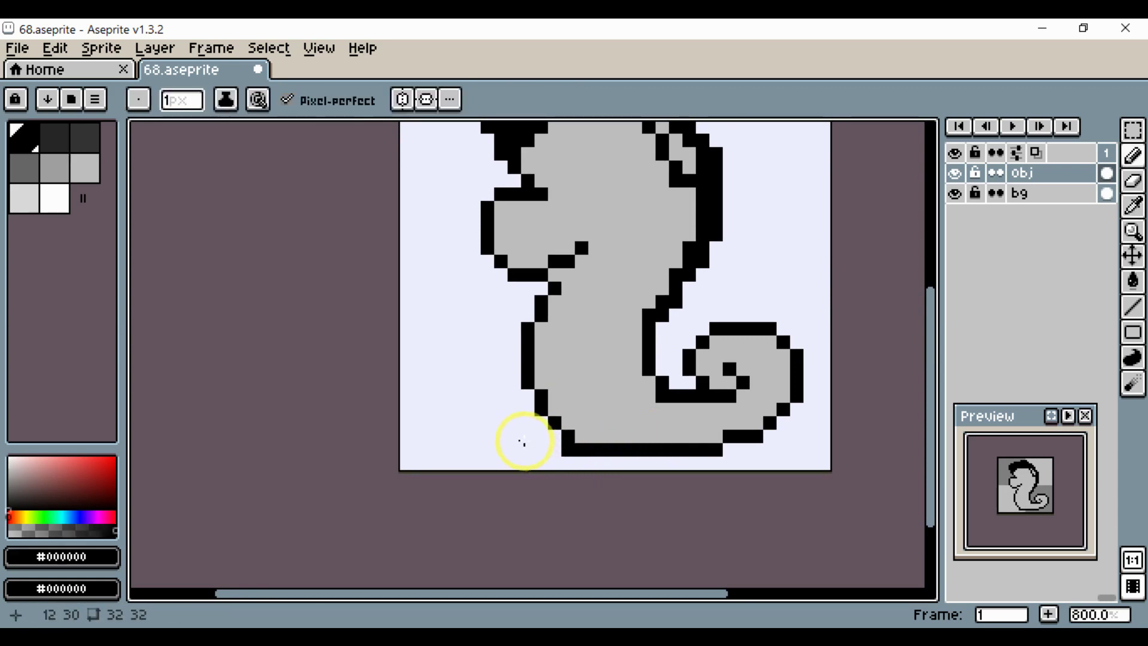
Erase the protruding corner pixels at the belly end of the bottom outline with the 1 px eraser to round the base.
key("e")
left_click(581, 450)
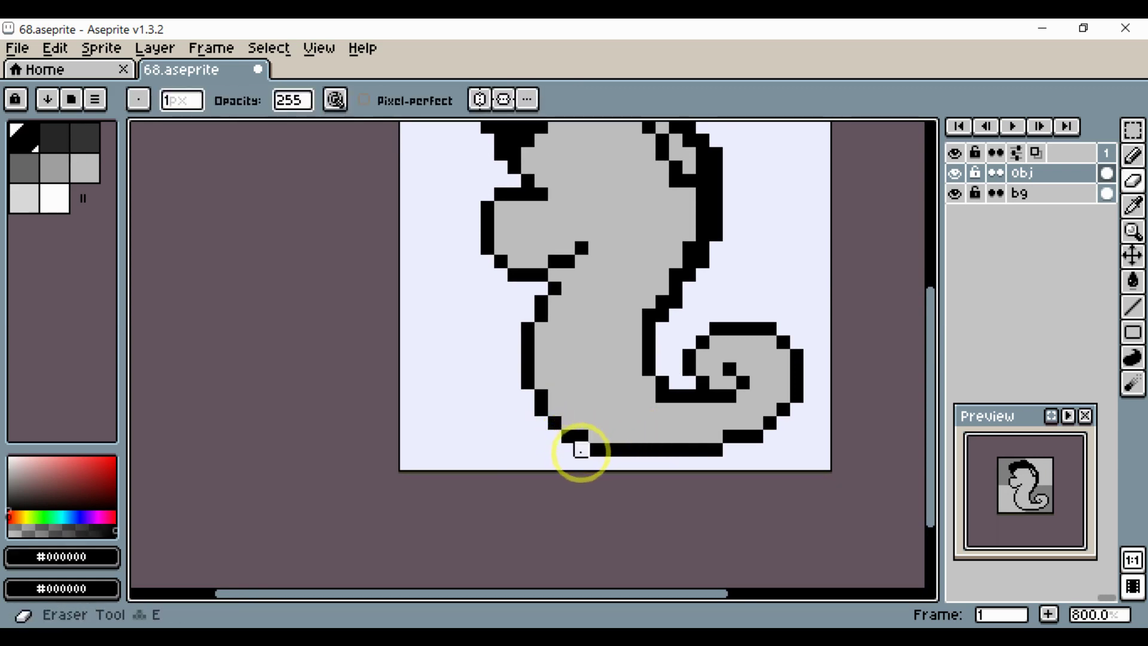
mouse_move(651, 431)
left_mouse_down()
mouse_move(584, 435)
mouse_move(600, 447)
left_mouse_up()
scroll(603, 426, "down", 4)
scroll(580, 443, "up", 4)
Cover the black corner pixel where the lower back meets the tail with light grey #bebebe.
left_click_drag(569, 397, 553, 399)
left_click(545, 371, "alt")
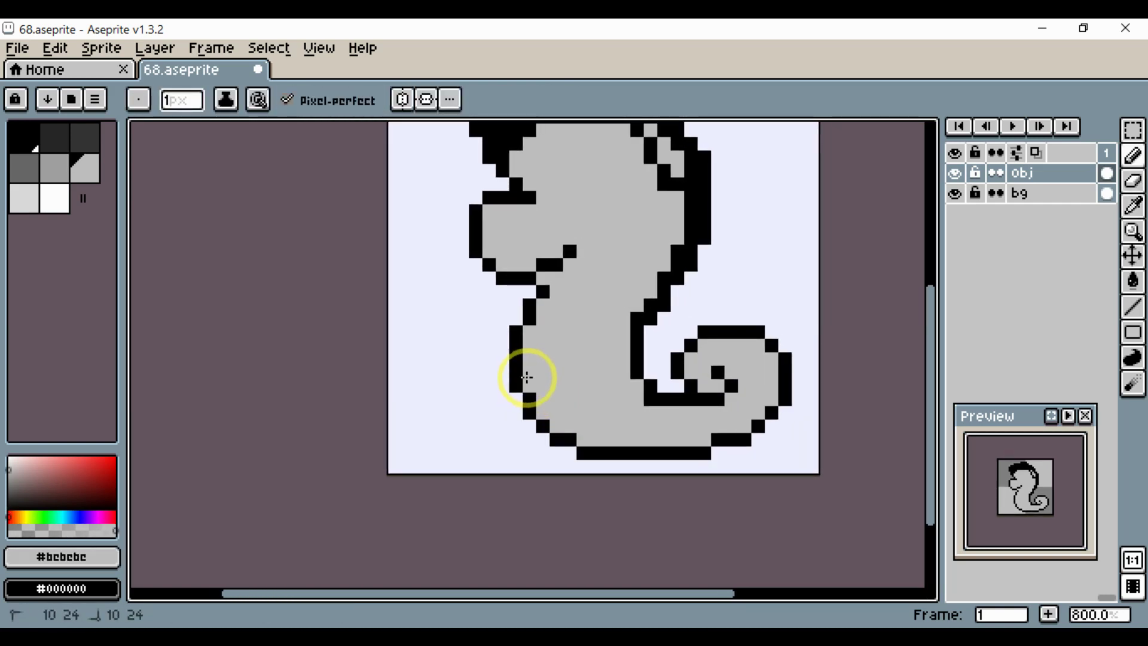
scroll(527, 377, "down", 5)
scroll(569, 392, "up", 3)
key("z")
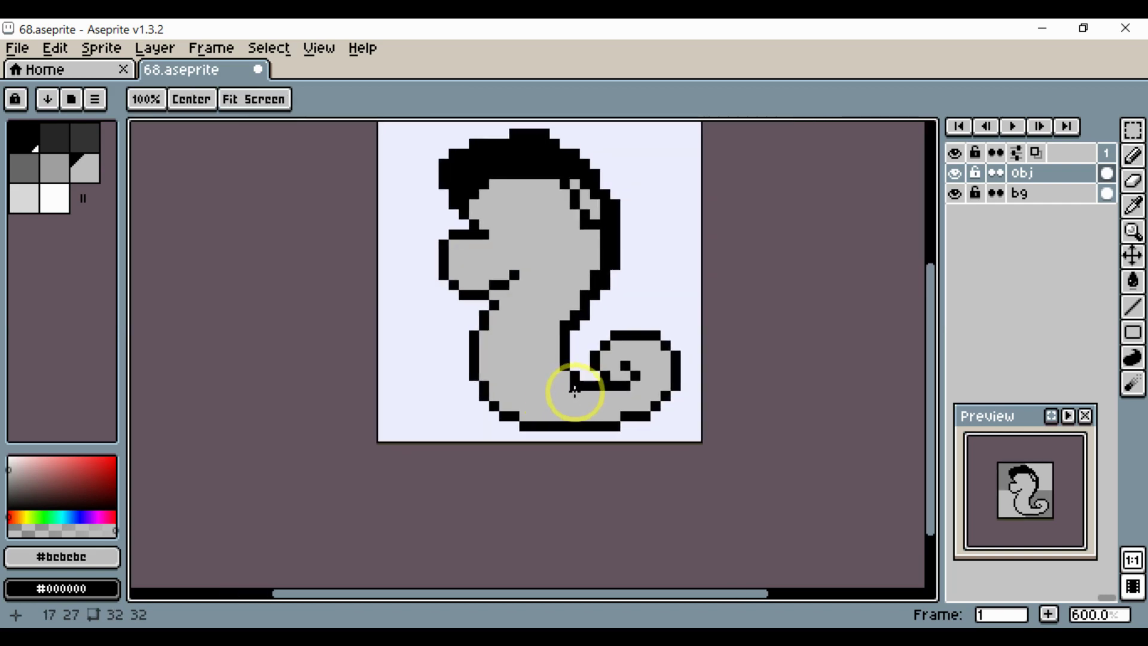
key("b")
key("space")
left_click_drag(539, 397, 517, 407)
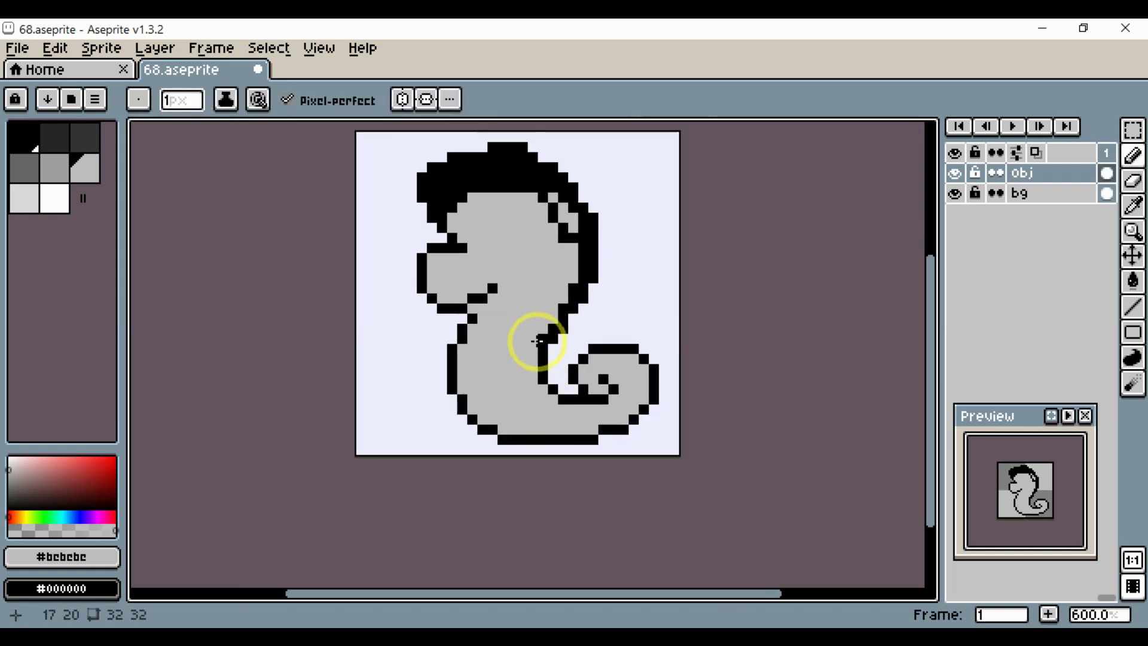
Thin the back outline above the tail by covering its doubled inner black pixels with light grey.
scroll(538, 343, "up", 6)
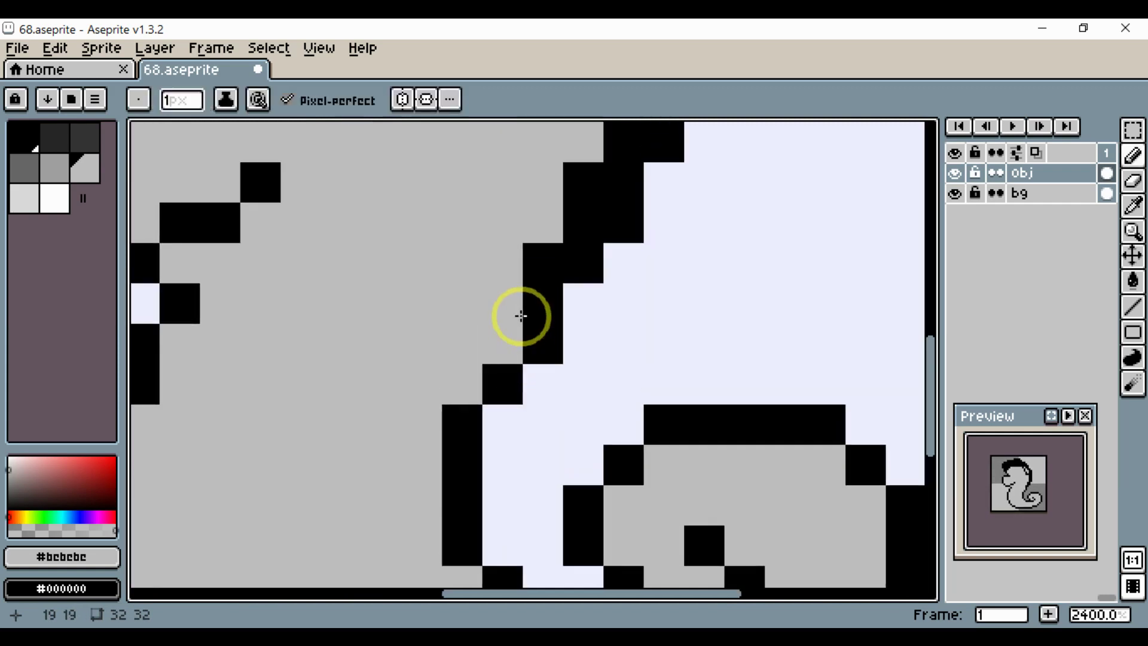
key("space")
mouse_move(526, 259)
left_mouse_down()
mouse_move(502, 377)
mouse_move(527, 337)
mouse_move(602, 343)
left_mouse_up()
left_click(556, 296)
key("space")
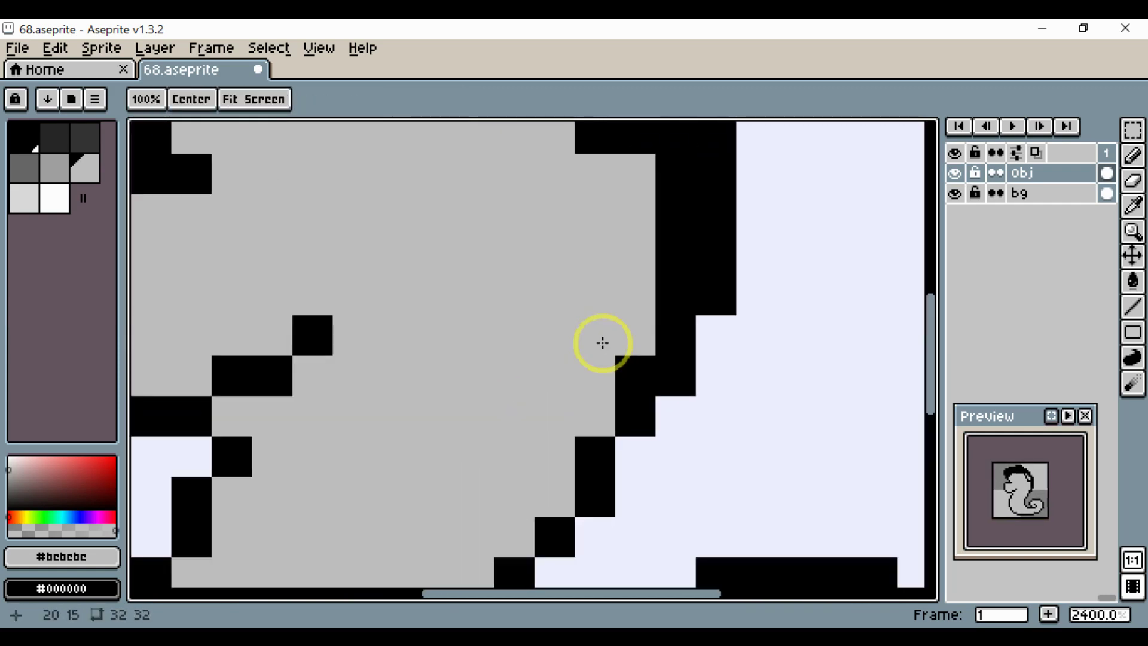
scroll(602, 343, "down", 3)
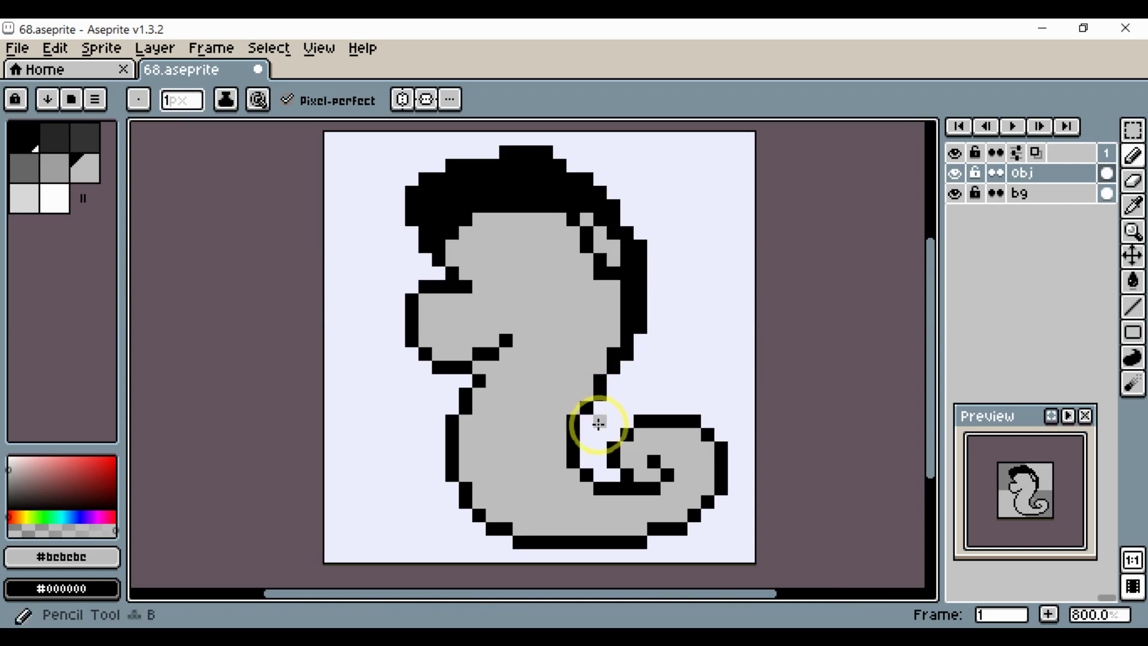
Draw a small black fin outline stepping outward from the lower back and rising along the thick back outline.
scroll(592, 421, "up", 3)
left_click(556, 430, "alt")
left_click_drag(556, 430, 598, 400)
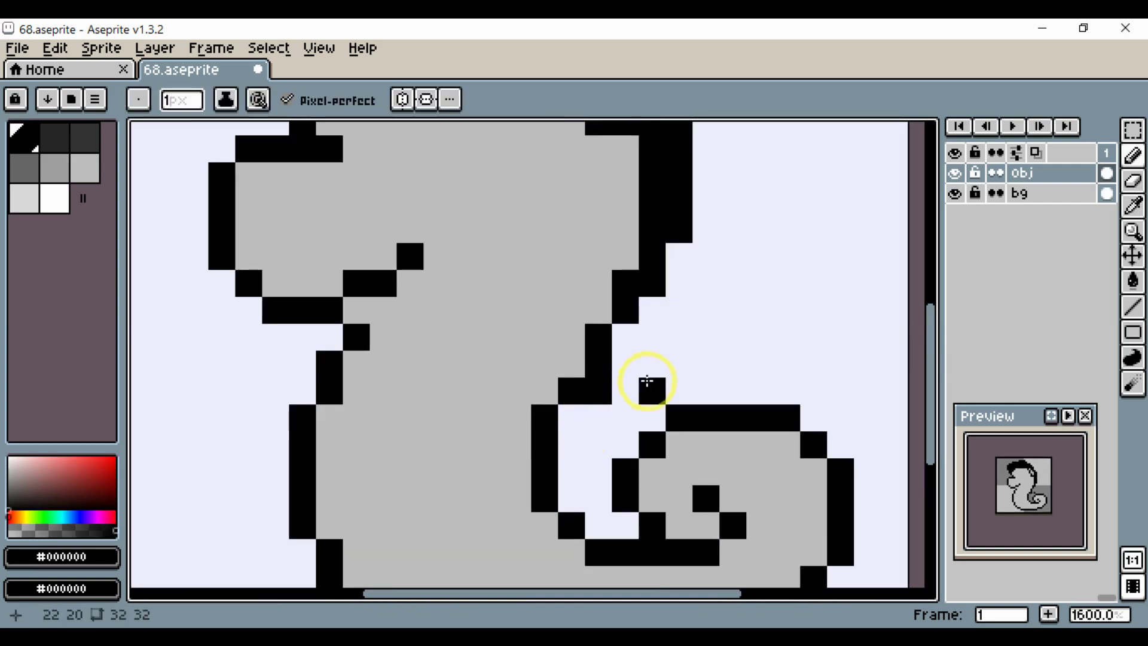
key("space")
scroll(559, 418, "down", 5)
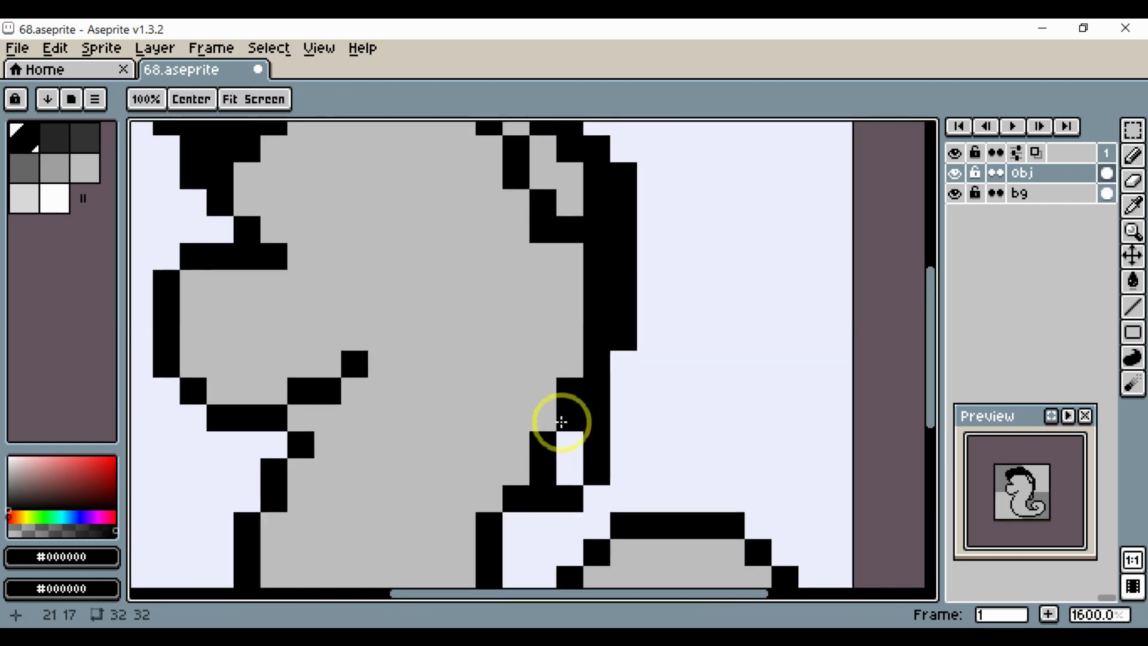
scroll(574, 411, "up", 4)
left_click_drag(574, 410, 622, 391)
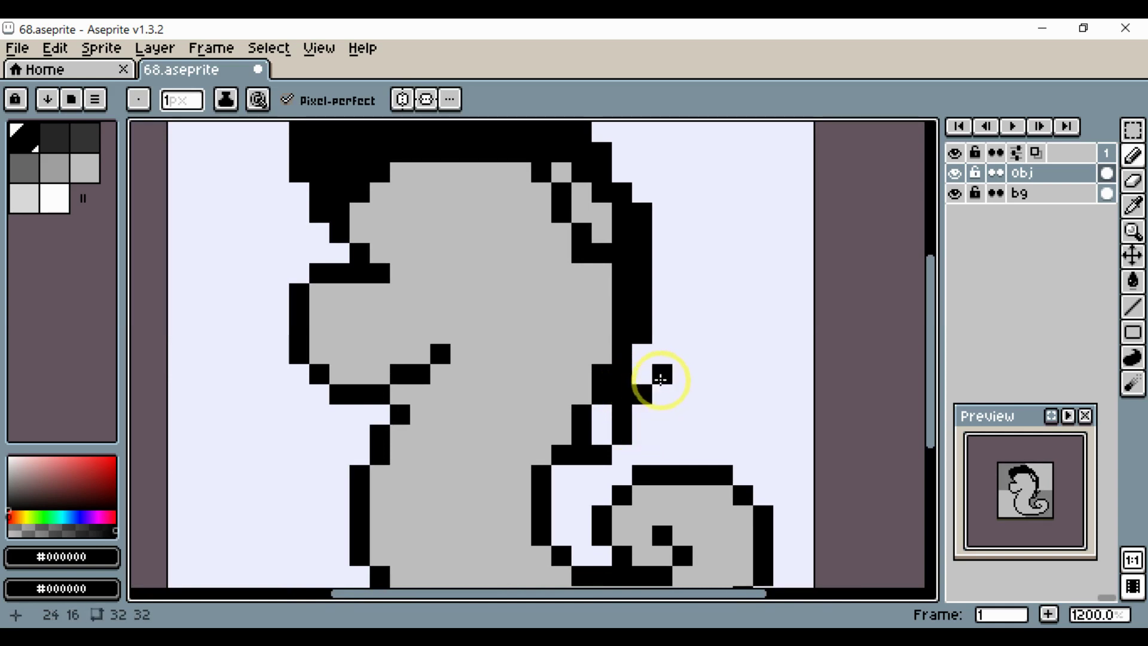
Fill the lower back fin and recolour the thick black back outline above it with light grey, keeping a few black inner pixels.
left_click(566, 375, "alt")
mouse_move(603, 417)
left_mouse_down()
mouse_move(604, 399)
mouse_move(597, 430)
mouse_move(616, 384)
left_mouse_up()
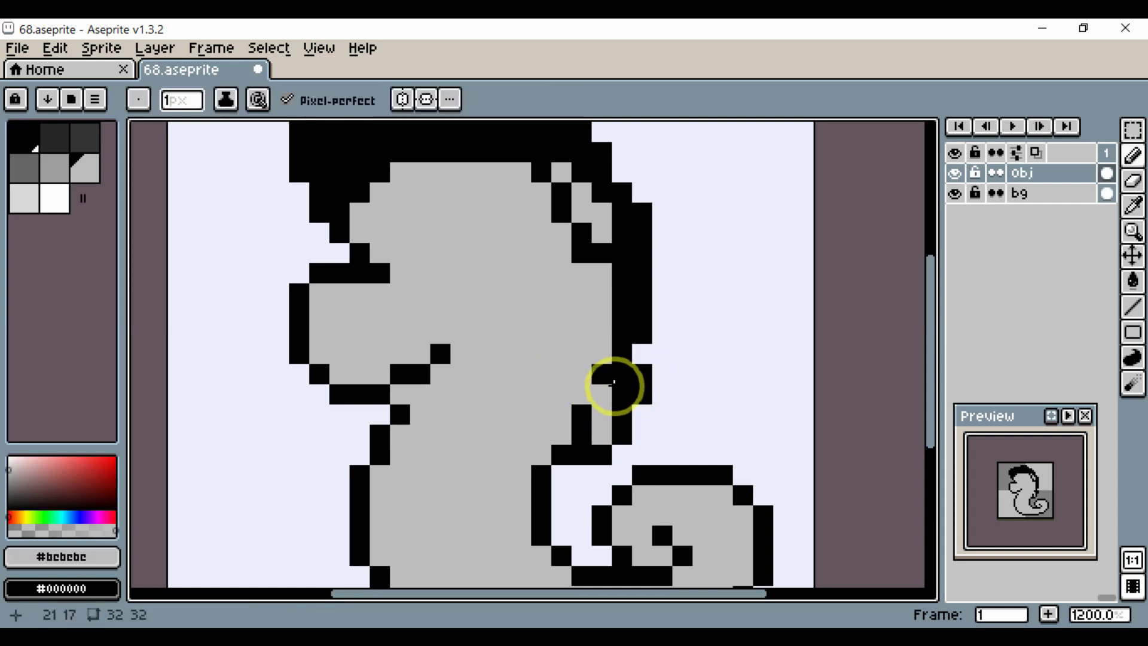
scroll(623, 389, "down", 4)
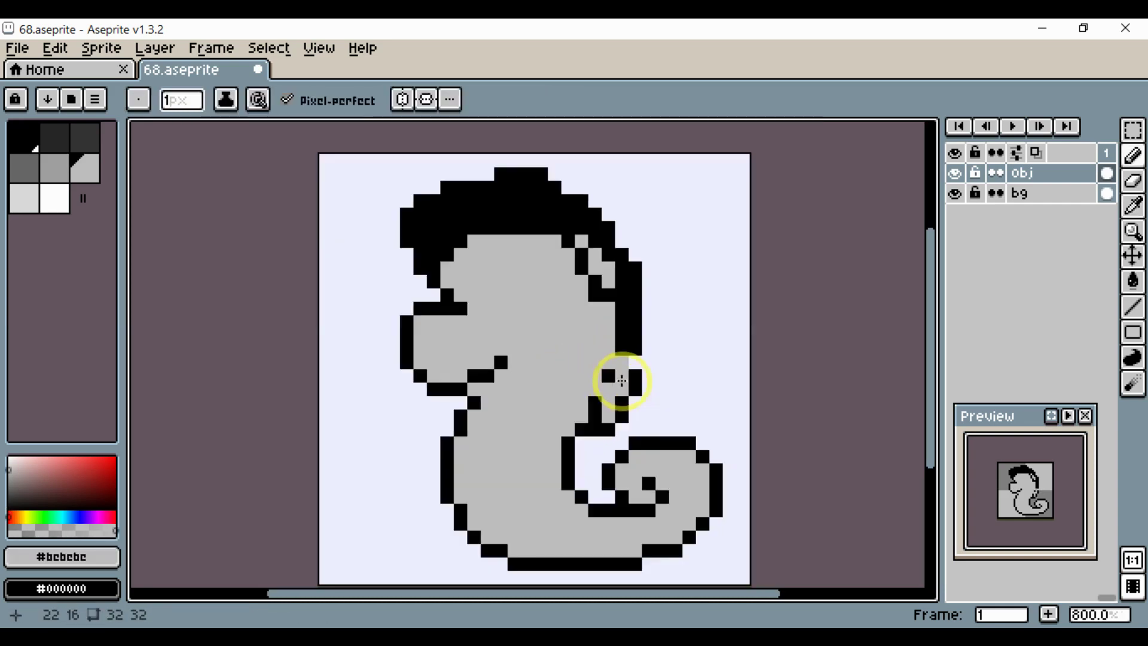
scroll(625, 398, "up", 4)
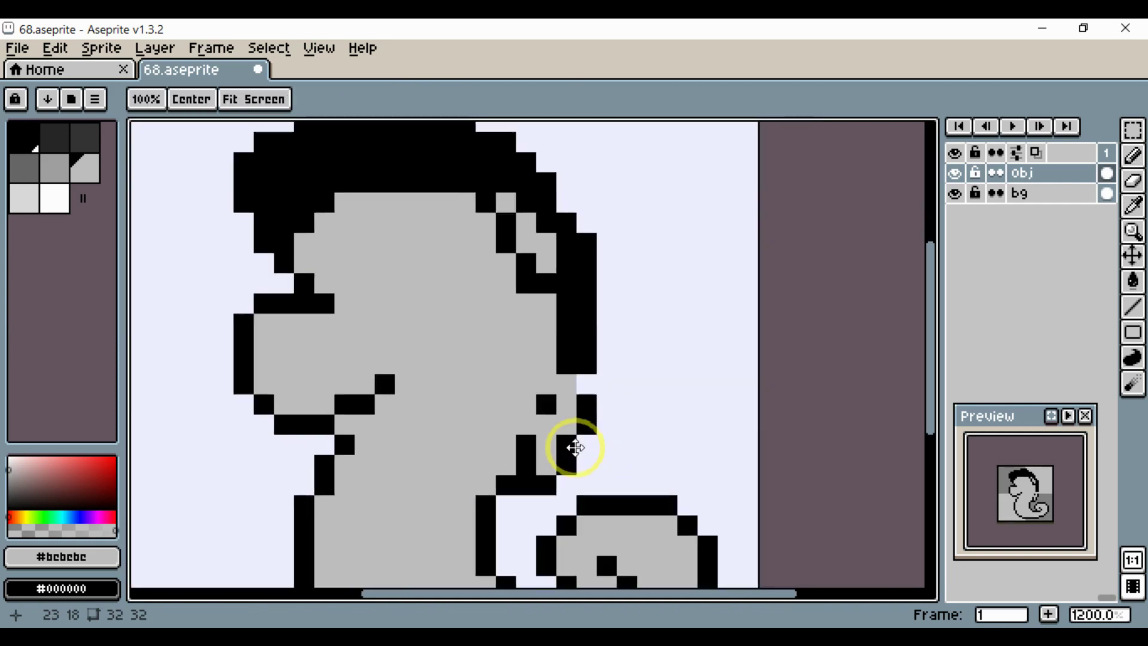
mouse_move(547, 424)
left_mouse_down()
mouse_move(582, 397)
mouse_move(590, 357)
mouse_move(567, 335)
mouse_move(523, 354)
mouse_move(541, 385)
mouse_move(562, 344)
mouse_move(564, 418)
left_mouse_up()
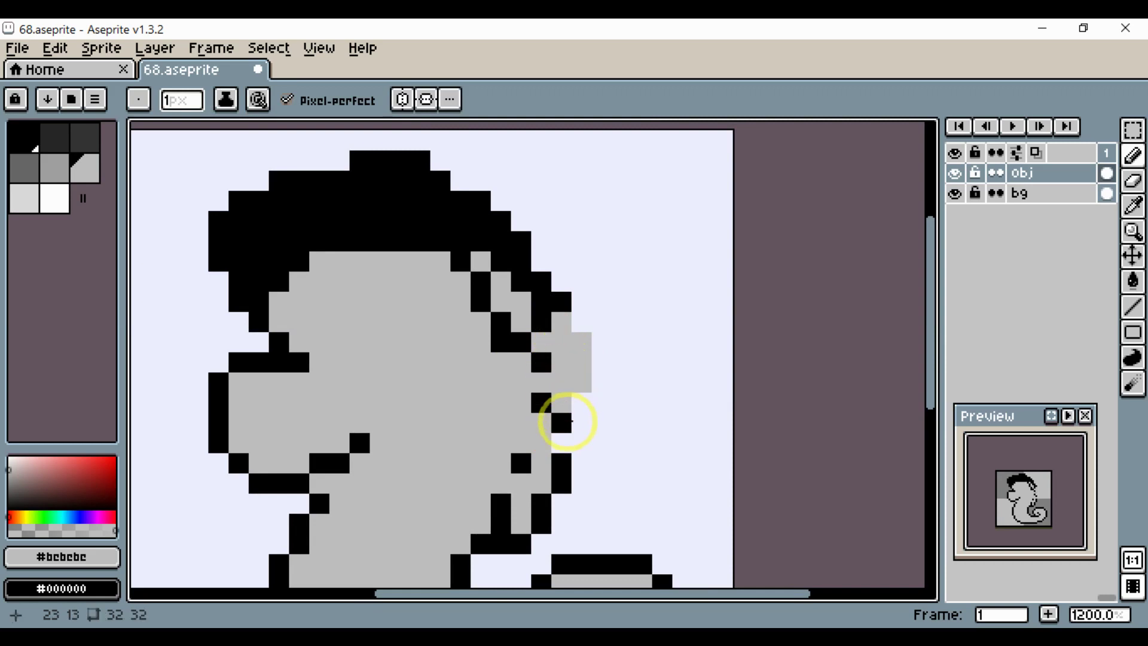
Draw a rounded black bump outline on the upper back, joining the lower fin to the back of the head crest.
left_click(558, 461, "alt")
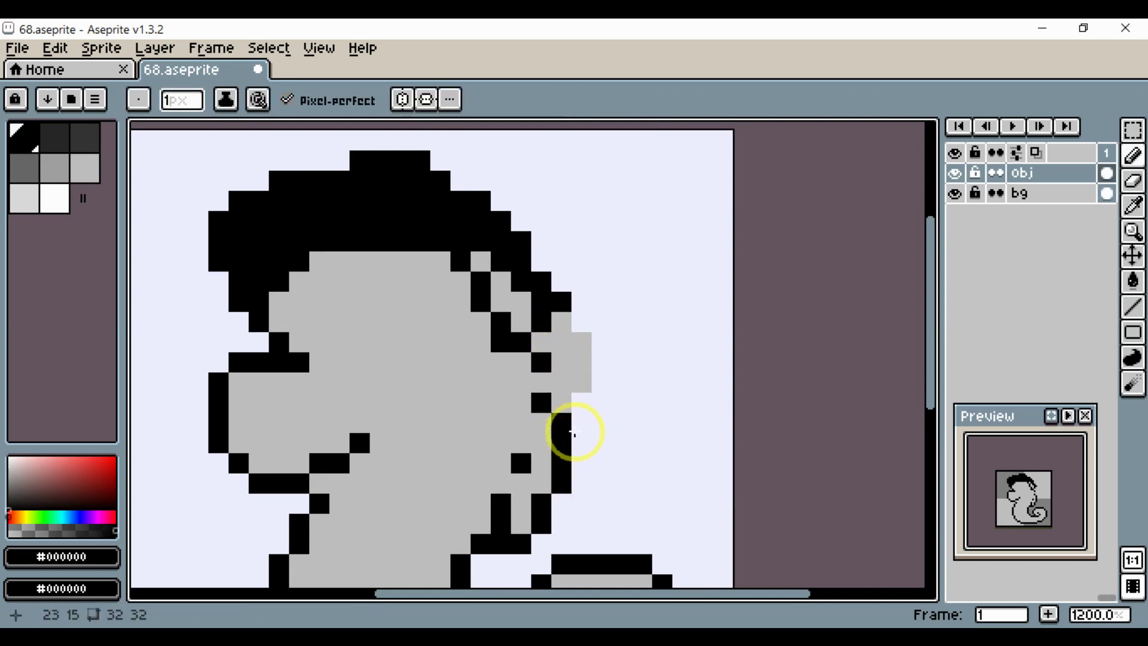
left_click_drag(580, 426, 601, 404)
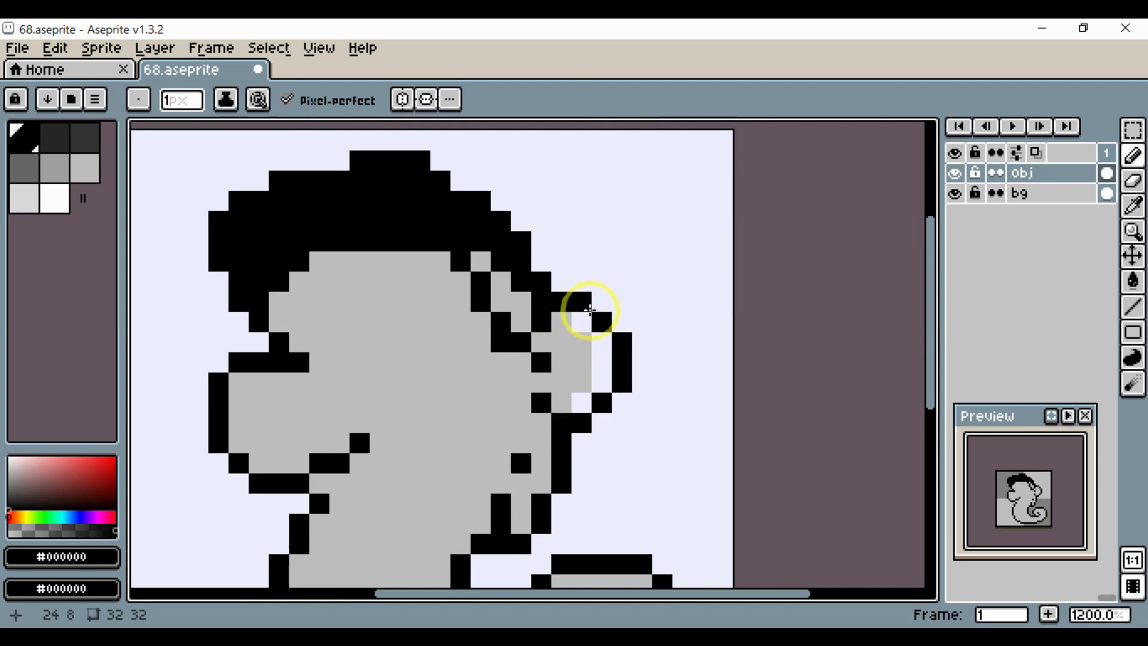
mouse_move(590, 310)
left_mouse_down()
mouse_move(577, 338)
mouse_move(661, 315)
left_mouse_up()
left_click(568, 307)
left_click(644, 332)
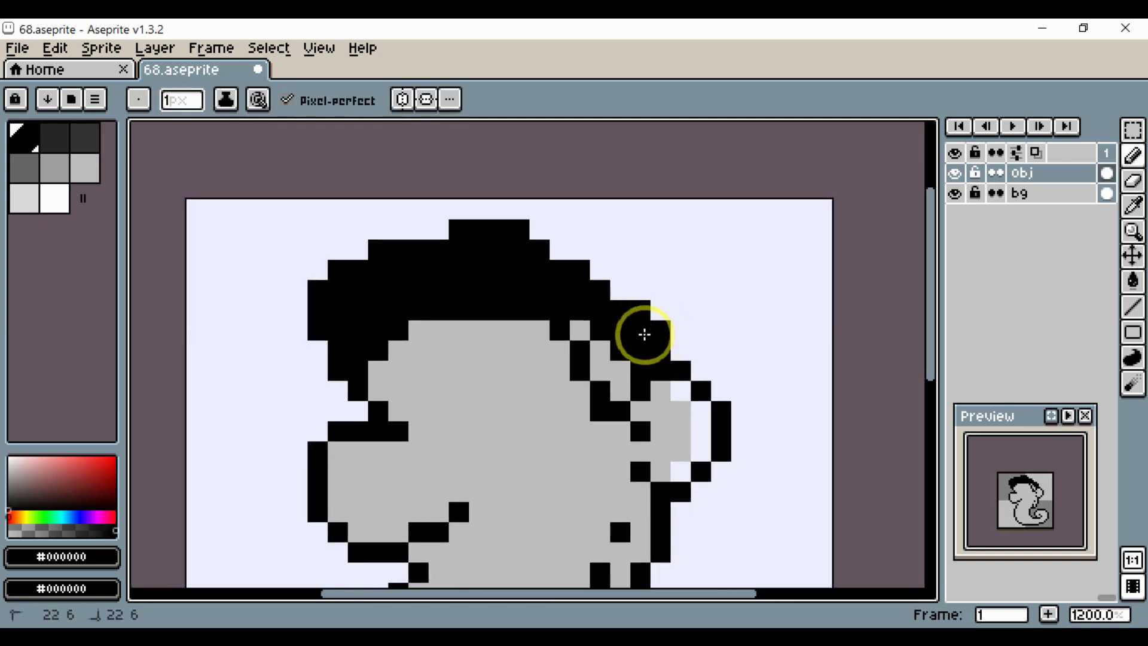
Fill the empty pixels inside the upper back bump with light grey and undo the last stray change.
left_click(672, 403, "alt")
mouse_move(697, 440)
left_mouse_down()
mouse_move(679, 395)
mouse_move(670, 455)
left_mouse_up()
left_click(680, 396)
left_click(677, 469)
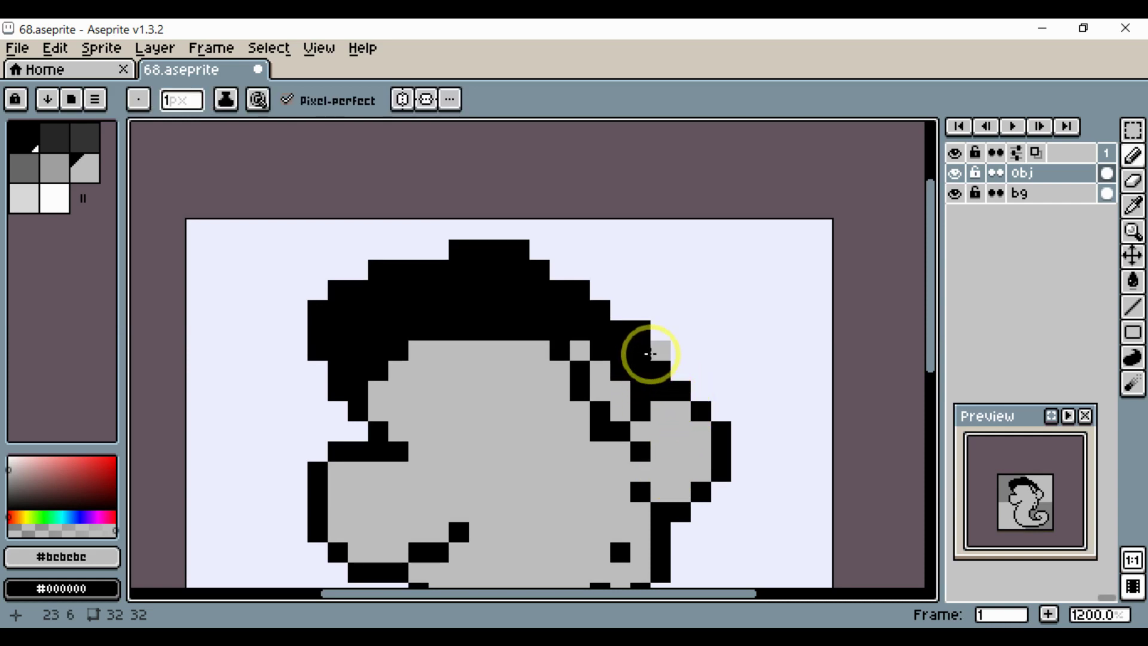
key("ctrl+z")
Draw a black crest outline arching from the upper back to the top of the head, extending the top edge one pixel toward the forehead.
left_click(674, 385, "alt")
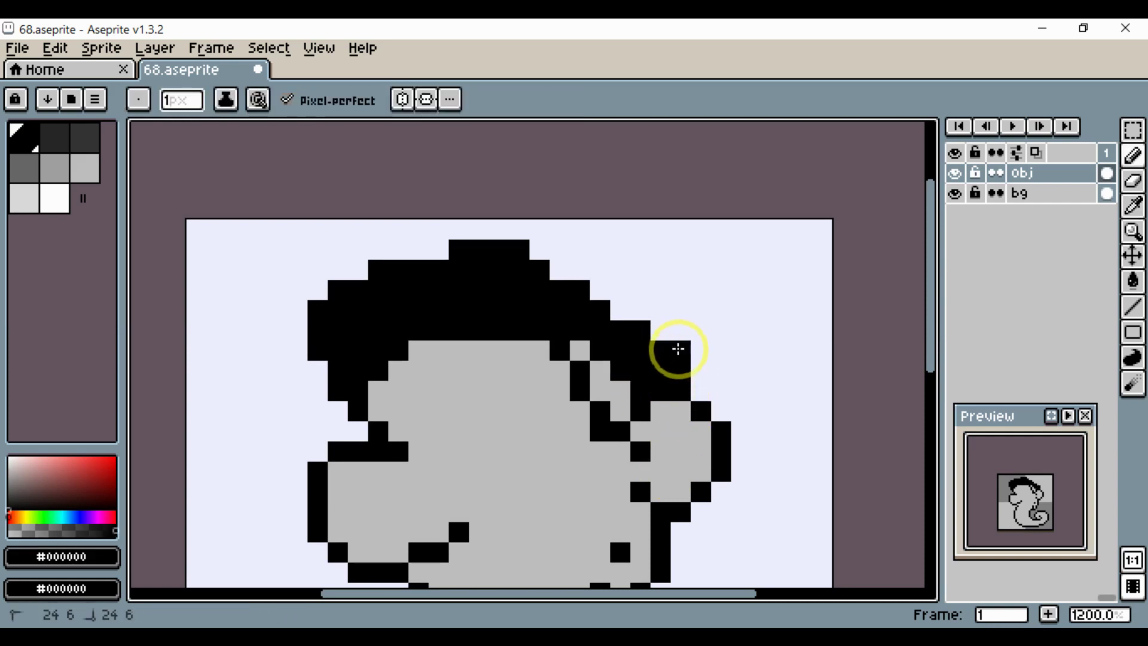
left_click_drag(676, 337, 665, 331)
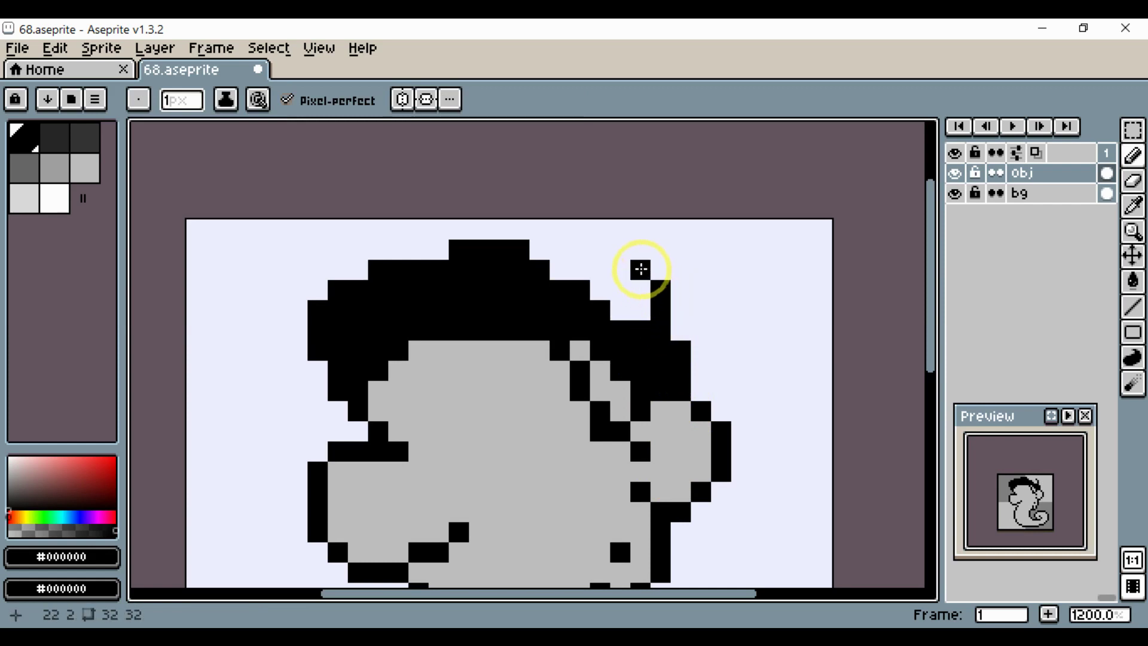
left_click(597, 249)
left_click_drag(597, 249, 665, 258)
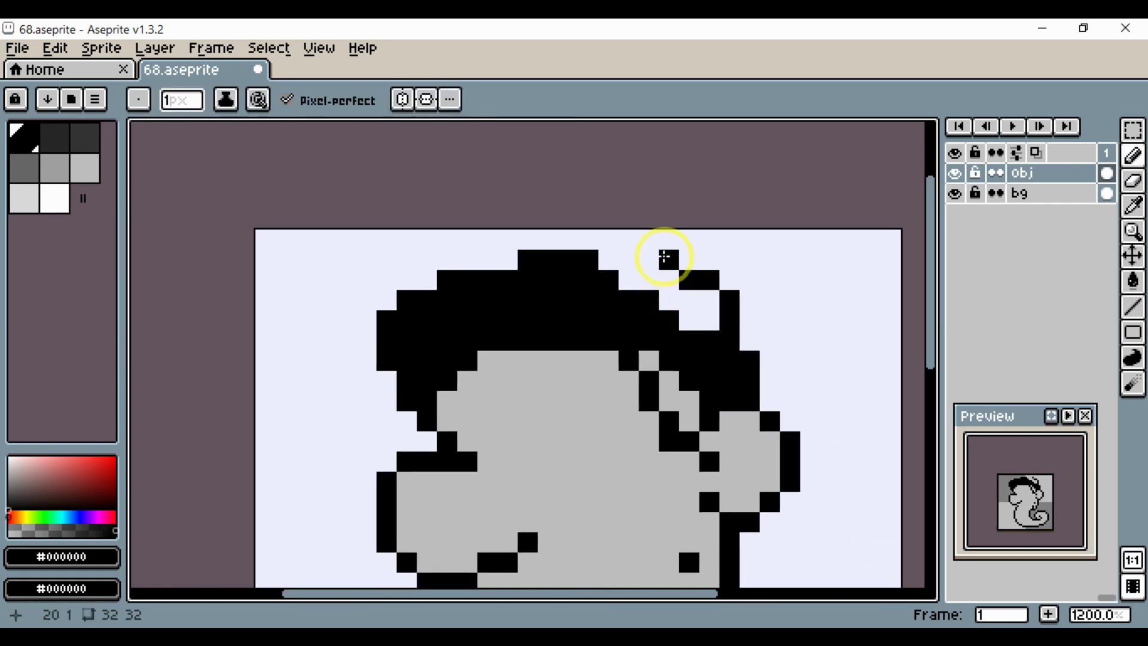
left_click_drag(597, 265, 604, 281)
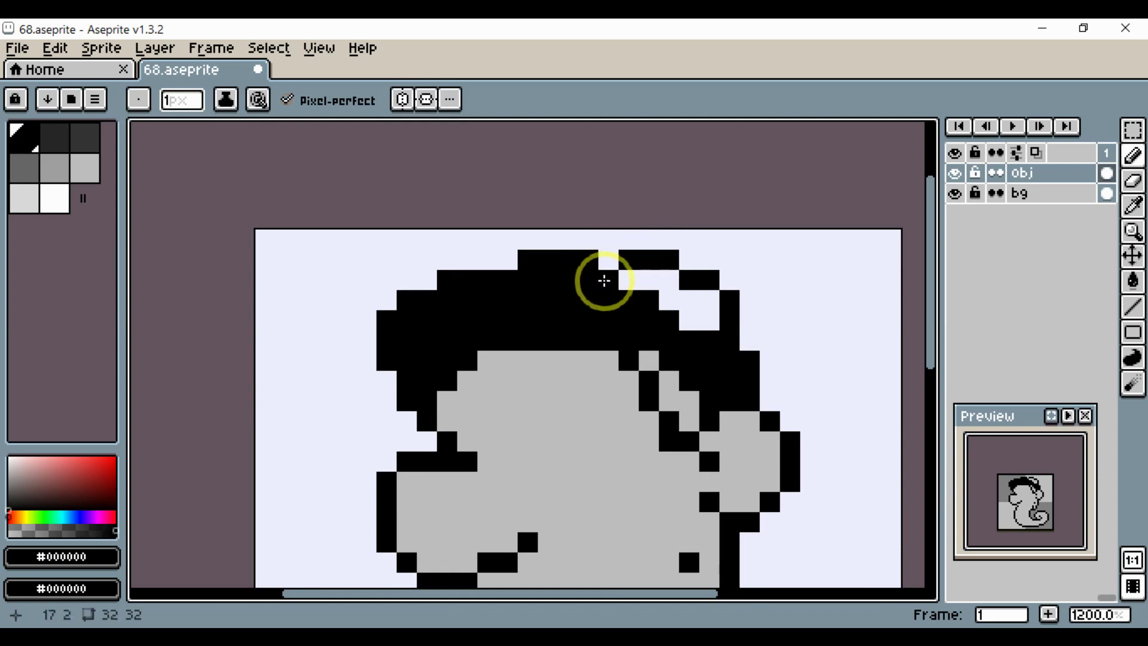
scroll(583, 290, "down", 3)
scroll(590, 289, "up", 3)
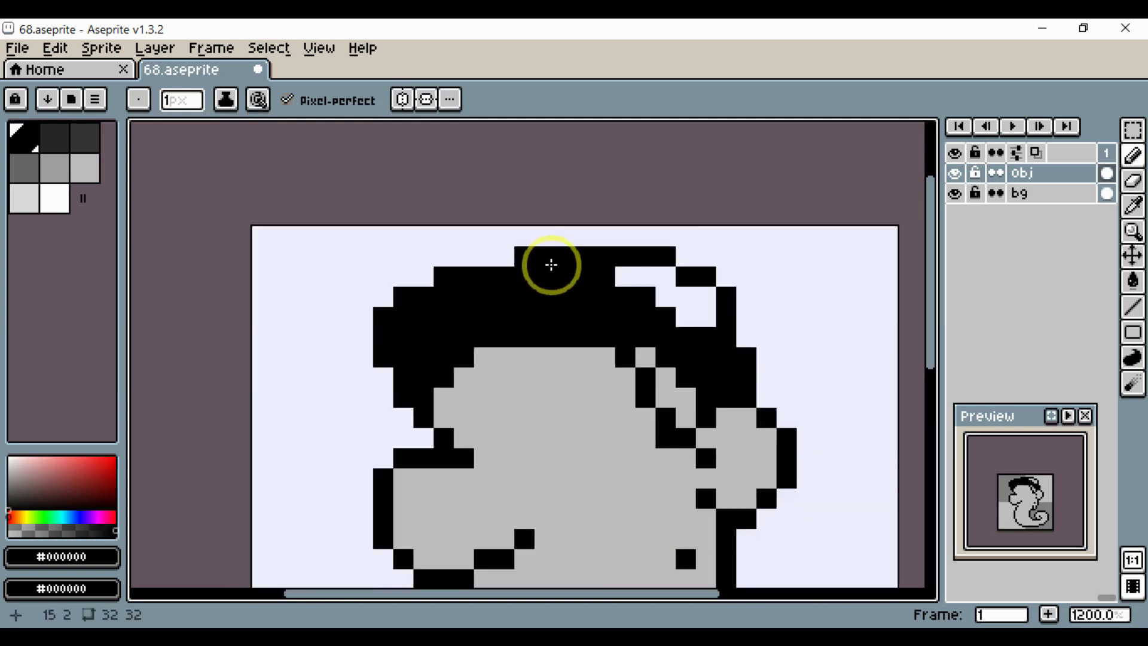
left_click(456, 266)
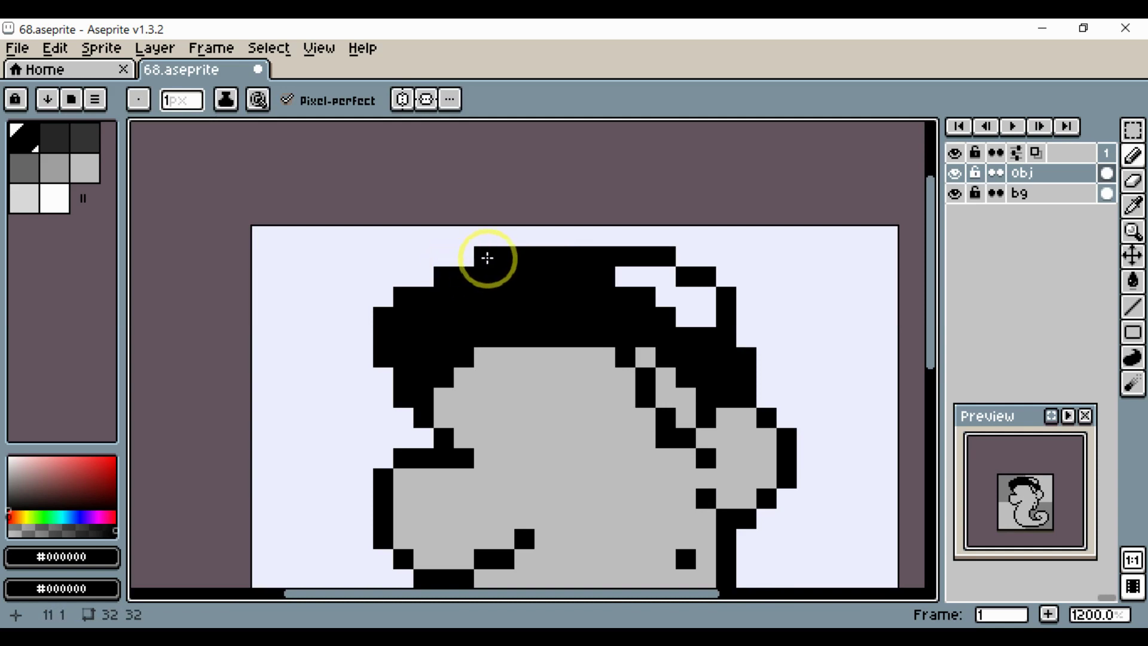
left_click_drag(487, 259, 445, 278)
key("space")
left_click_drag(423, 326, 457, 325)
Fill the back and top of the crest with light grey and extend its top outline forward by one black pixel.
left_click(769, 448, "alt")
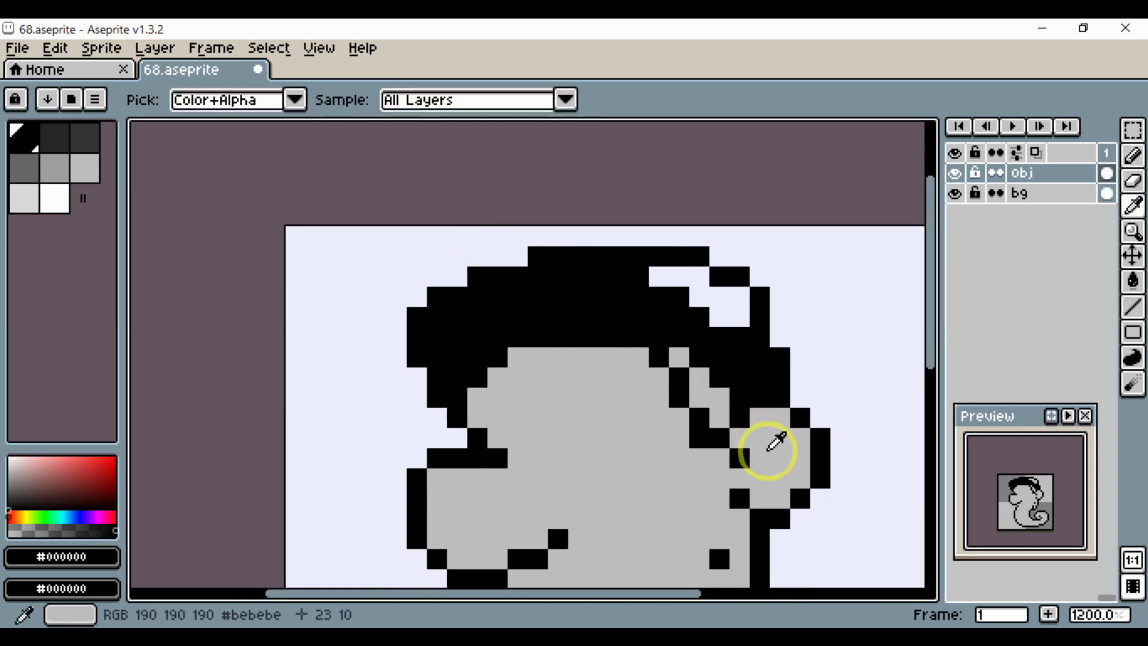
left_click(738, 377)
mouse_move(725, 406)
left_mouse_down()
mouse_move(776, 407)
mouse_move(735, 351)
mouse_move(719, 390)
mouse_move(727, 337)
mouse_move(740, 340)
mouse_move(713, 315)
mouse_move(672, 306)
mouse_move(701, 339)
mouse_move(700, 316)
mouse_move(681, 304)
mouse_move(703, 359)
mouse_move(654, 278)
mouse_move(713, 297)
mouse_move(691, 281)
mouse_move(727, 303)
mouse_move(735, 321)
mouse_move(713, 322)
mouse_move(742, 301)
mouse_move(684, 322)
mouse_move(600, 310)
mouse_move(655, 320)
mouse_move(665, 335)
mouse_move(658, 300)
mouse_move(618, 285)
mouse_move(656, 277)
mouse_move(560, 292)
mouse_move(579, 279)
mouse_move(543, 279)
mouse_move(604, 285)
mouse_move(547, 308)
mouse_move(538, 287)
left_mouse_up()
key("alt")
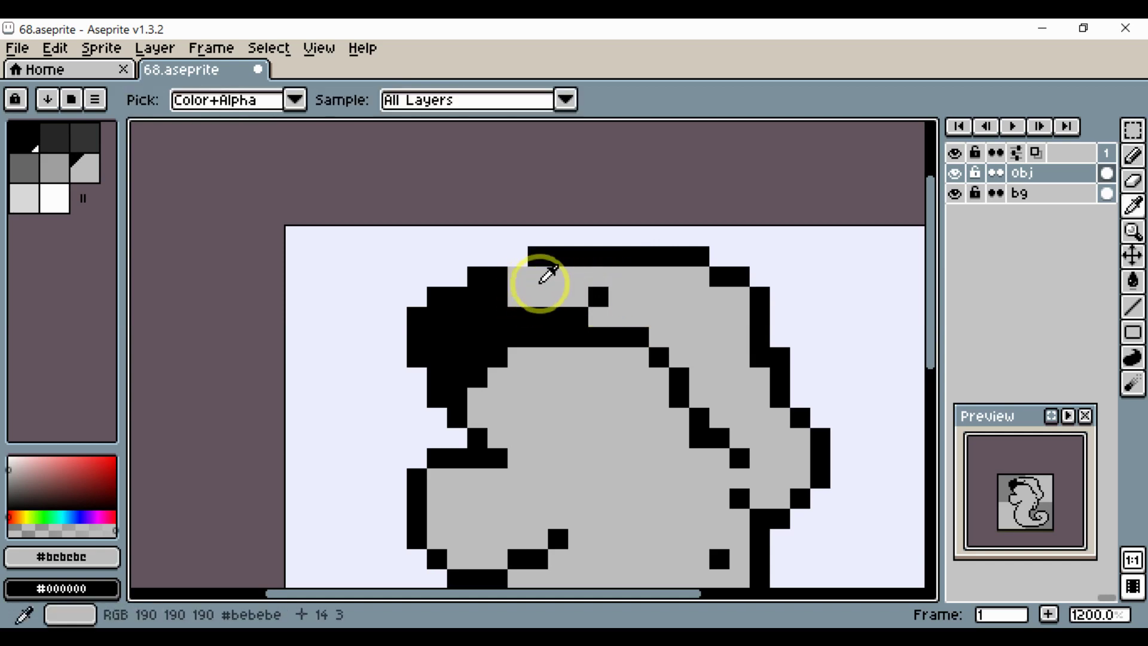
left_click(505, 269, "alt")
left_click(513, 263)
Recolour the remaining black at the front of the crest light grey, leaving one-pixel outer and inner outlines.
left_click(628, 309, "alt")
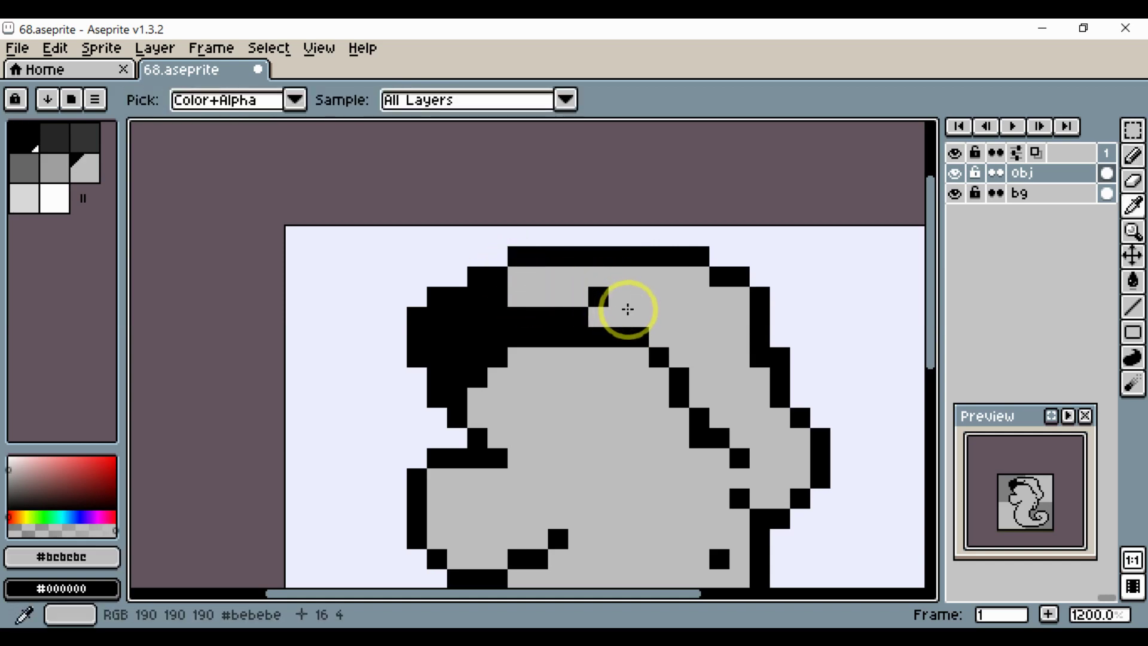
mouse_move(628, 309)
left_mouse_down()
mouse_move(508, 319)
mouse_move(500, 294)
mouse_move(435, 334)
mouse_move(449, 375)
mouse_move(464, 341)
mouse_move(541, 327)
left_mouse_up()
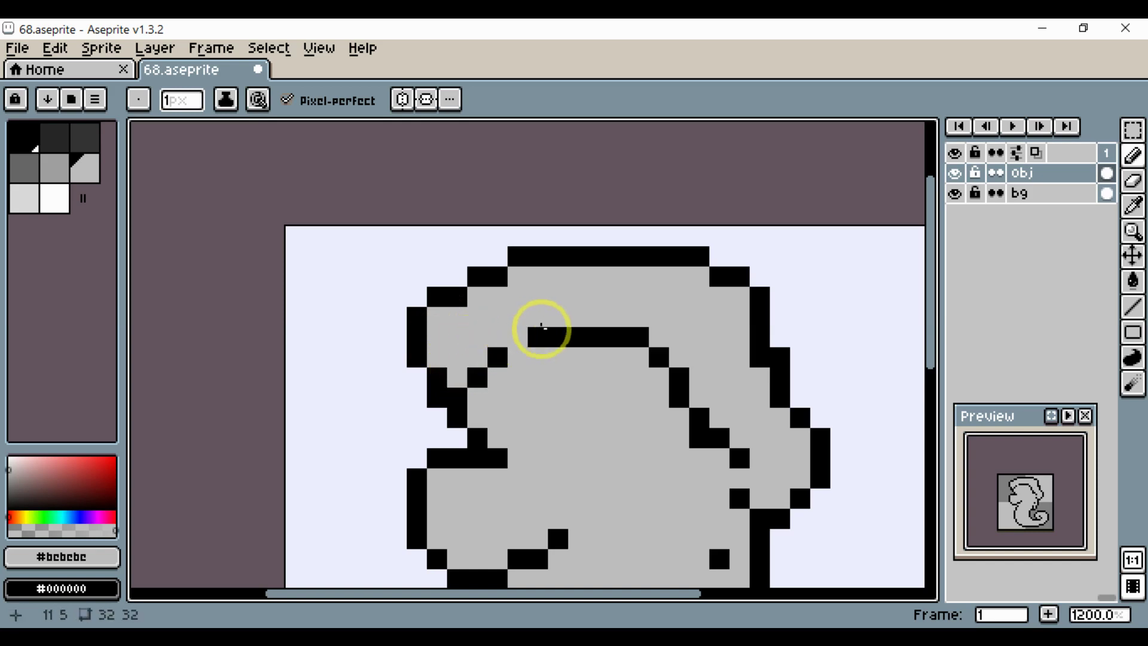
scroll(674, 385, "down", 4)
scroll(585, 367, "up", 4)
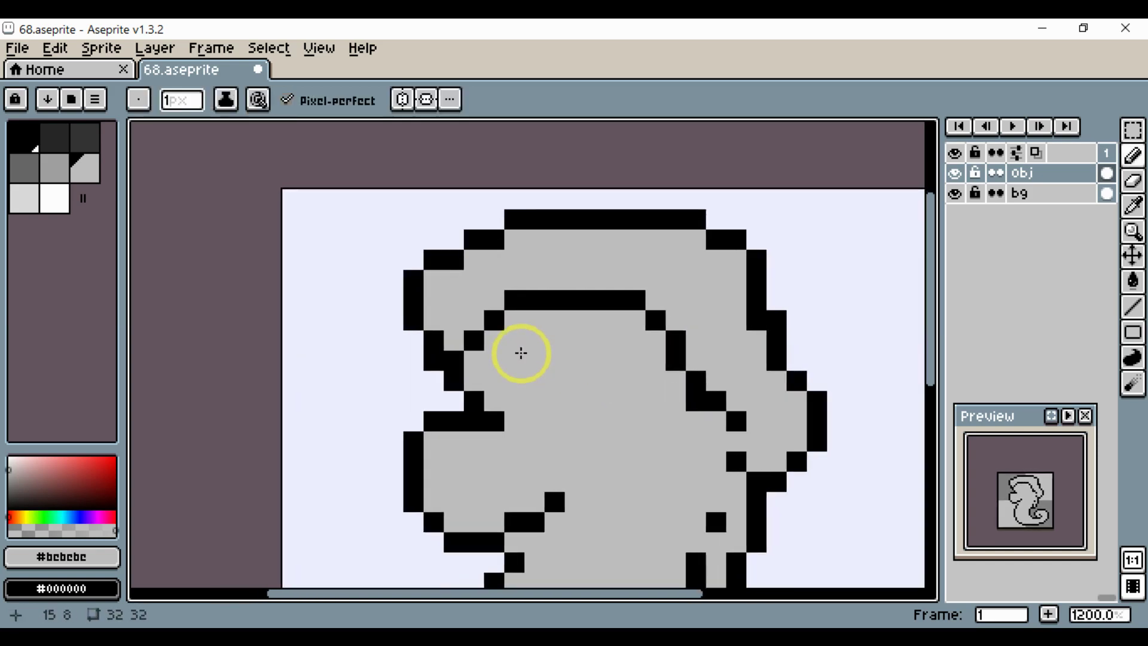
Shift the front of the crest's inner outline one pixel inward with black and cover the old outline pixels with light grey.
left_click(494, 327, "alt")
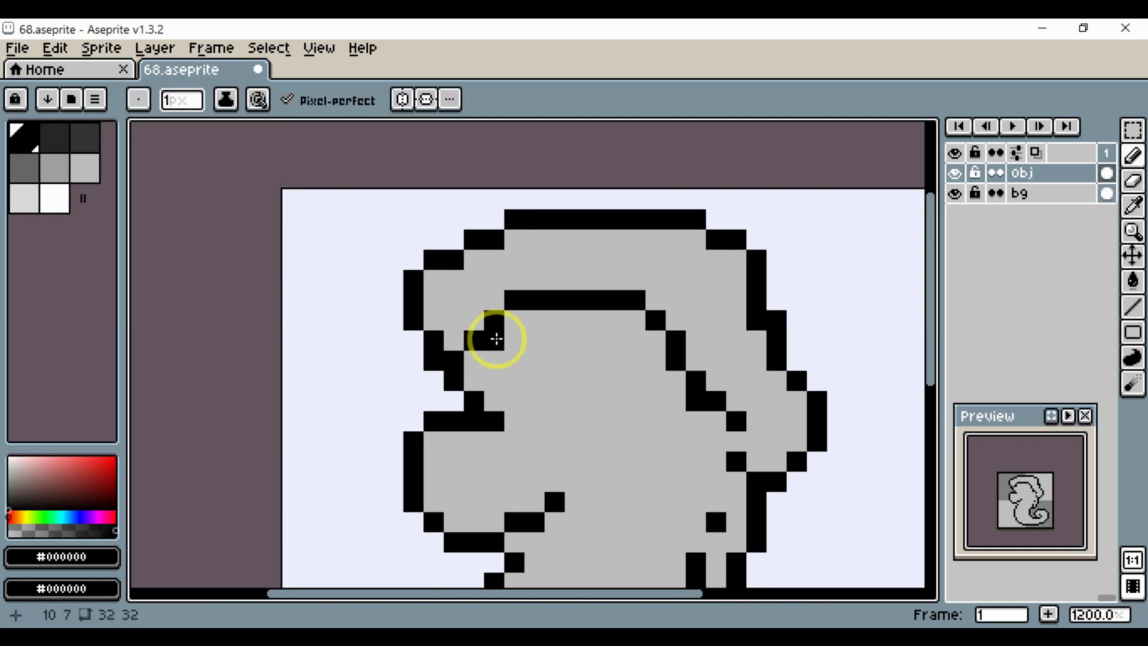
left_click_drag(496, 339, 532, 316)
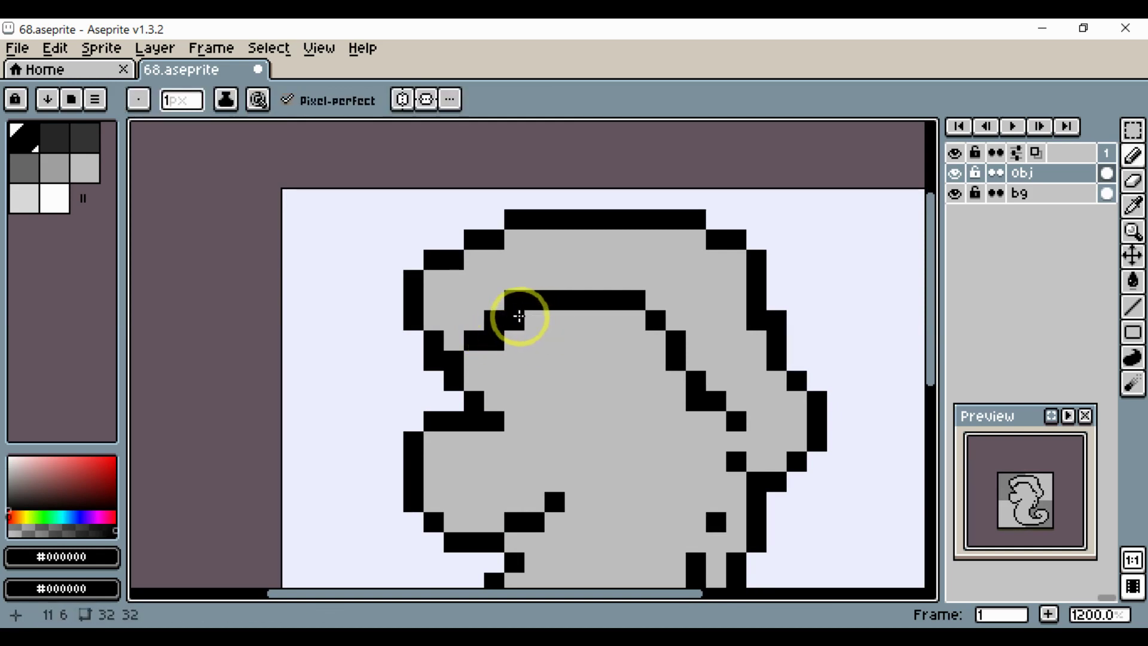
left_click(487, 304, "alt")
left_click(495, 318)
scroll(544, 331, "down", 4)
scroll(543, 331, "up", 3)
left_click(523, 311)
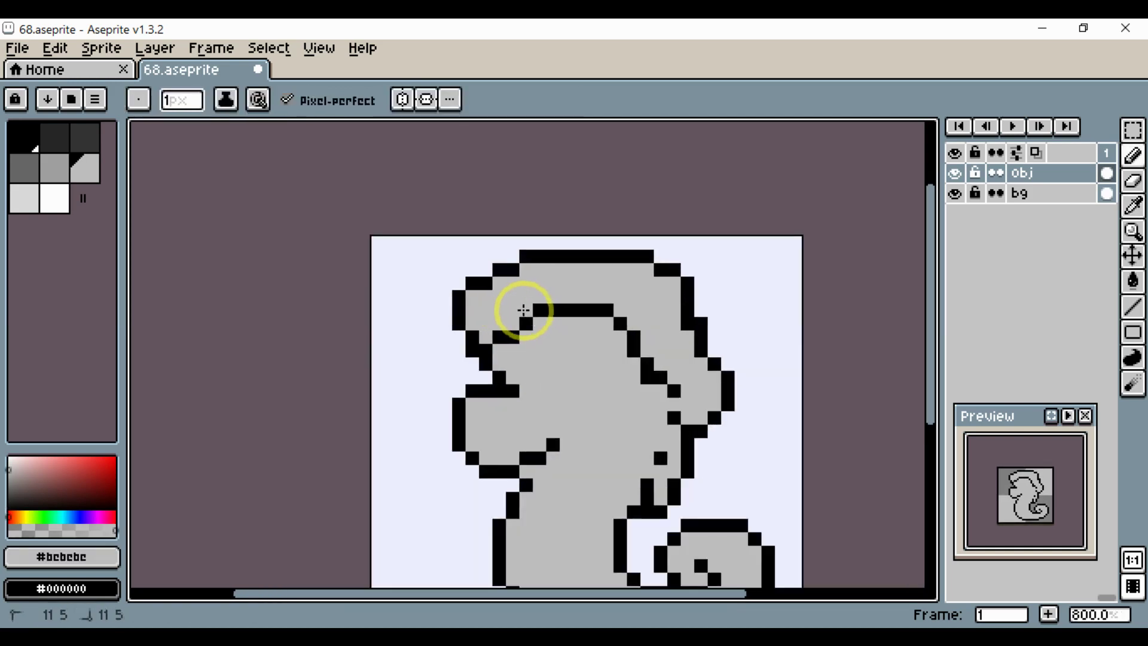
scroll(631, 350, "down", 4)
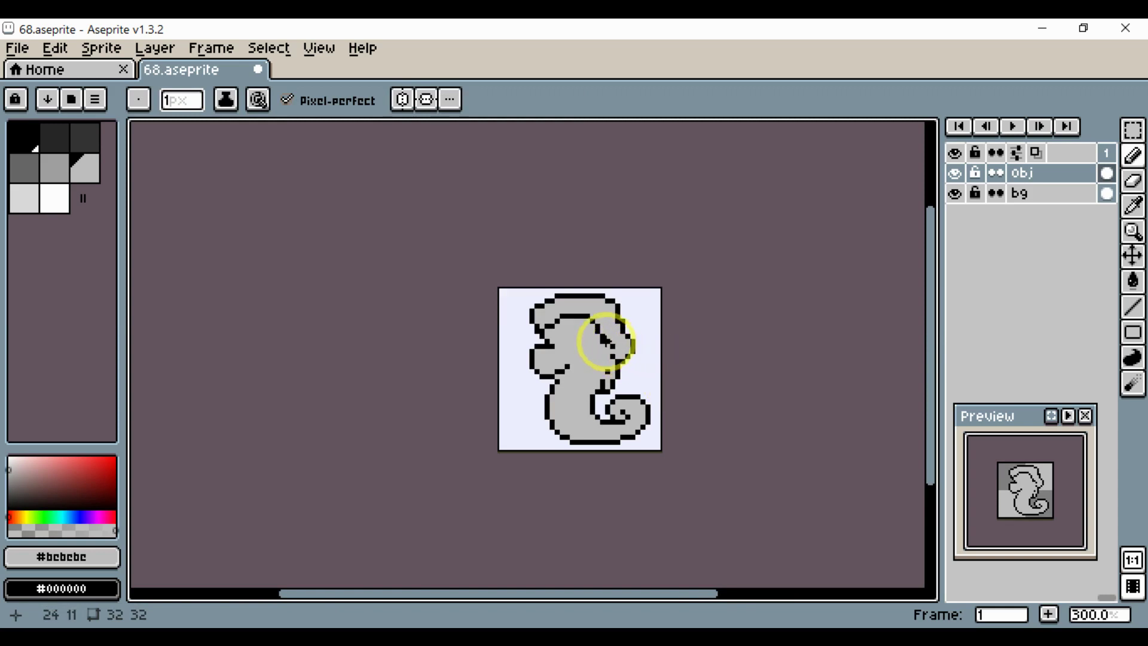
scroll(606, 342, "up", 6)
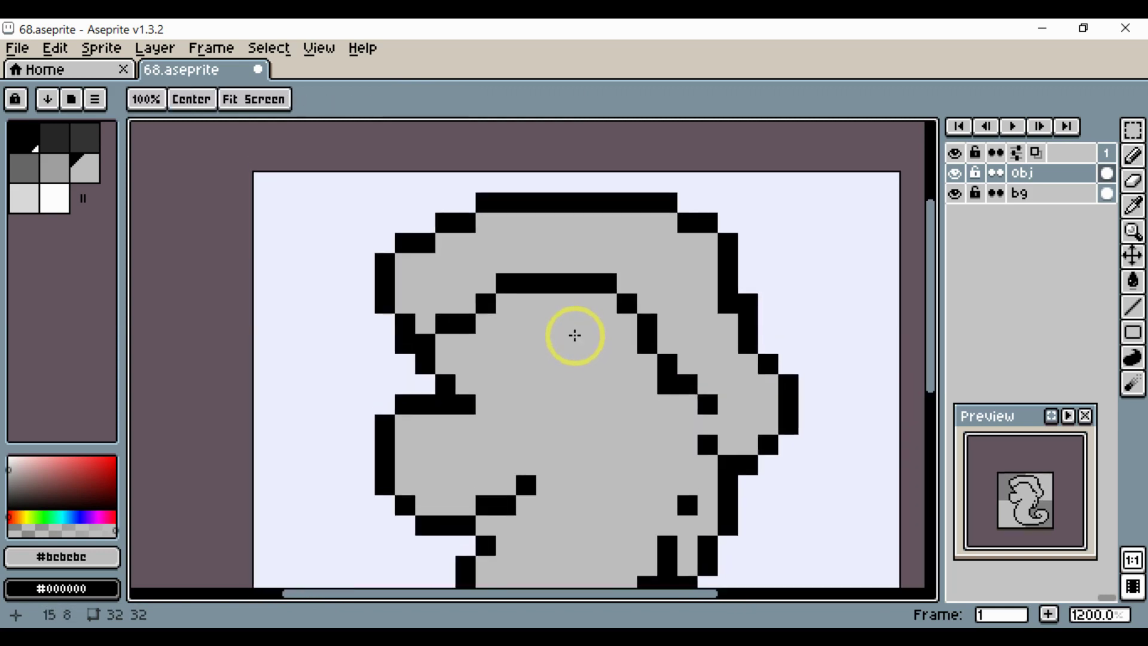
key("b")
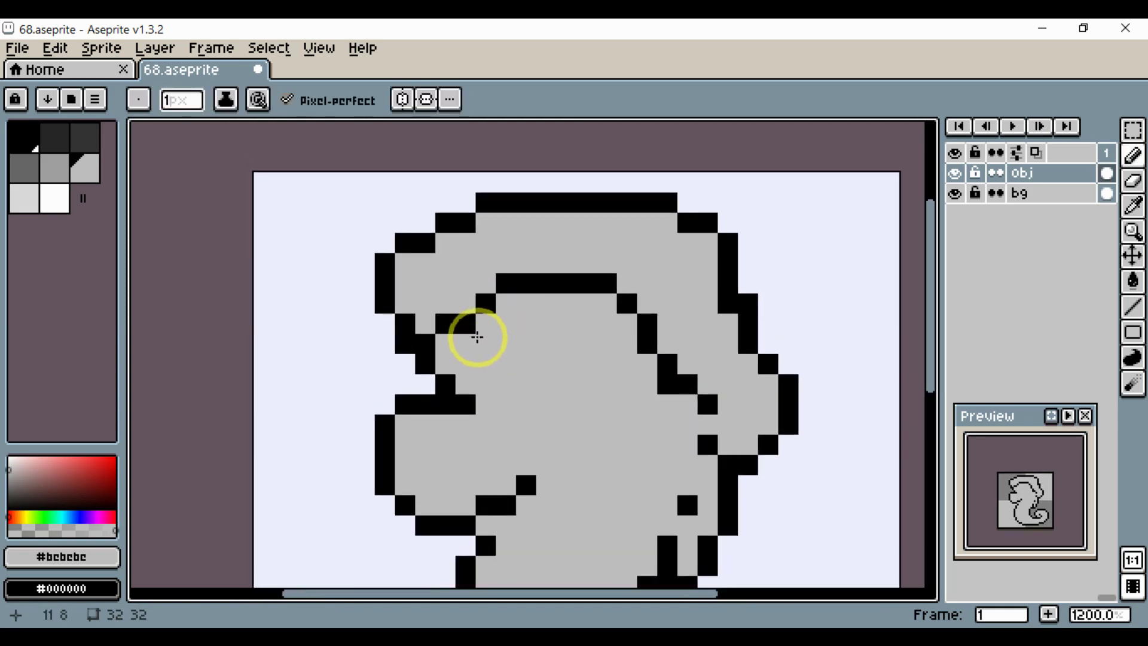
Shorten the front of the crest's inner top outline by one pixel with light grey and add a black pixel one row below.
left_click(472, 323, "alt")
left_click(513, 303)
left_click(490, 266, "alt")
left_click(506, 283)
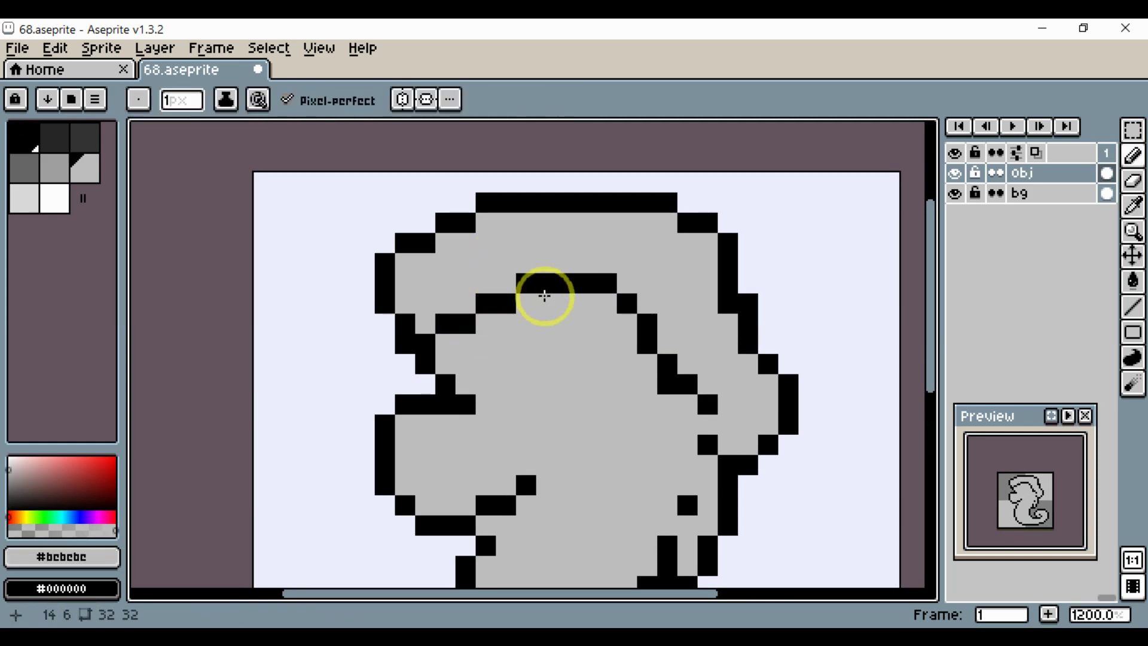
scroll(598, 326, "down", 5)
scroll(572, 335, "up", 5)
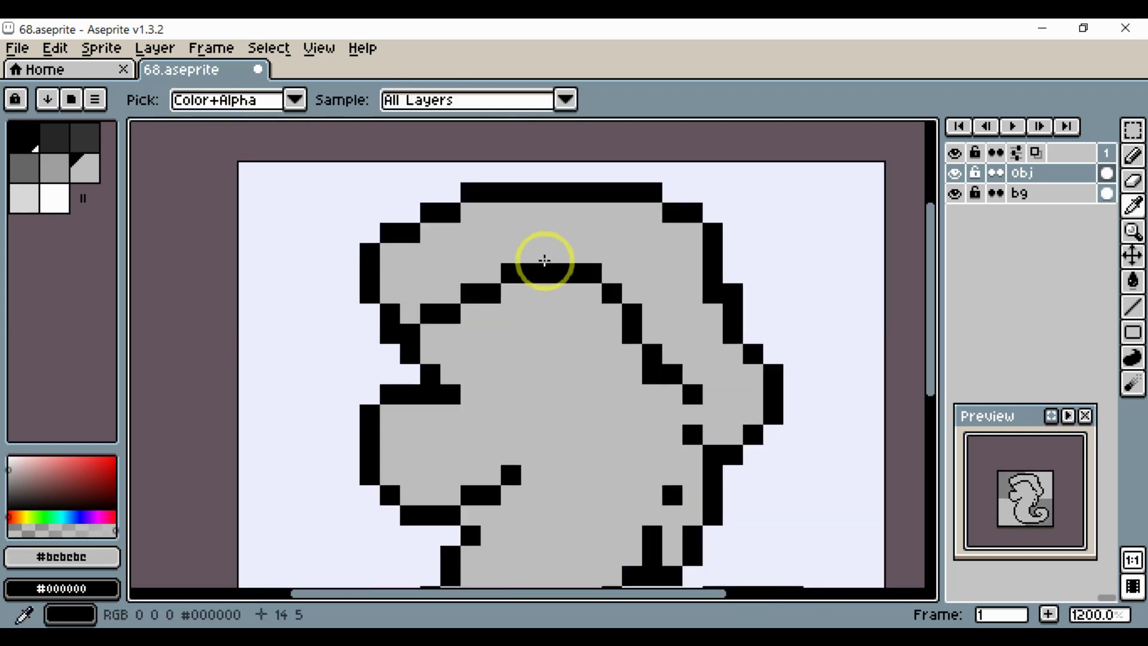
Raise the top of the crest's inner outline one pixel with black and recolour the old row beneath light grey.
left_click(544, 260, "alt")
left_click(545, 262)
key("ctrl+z")
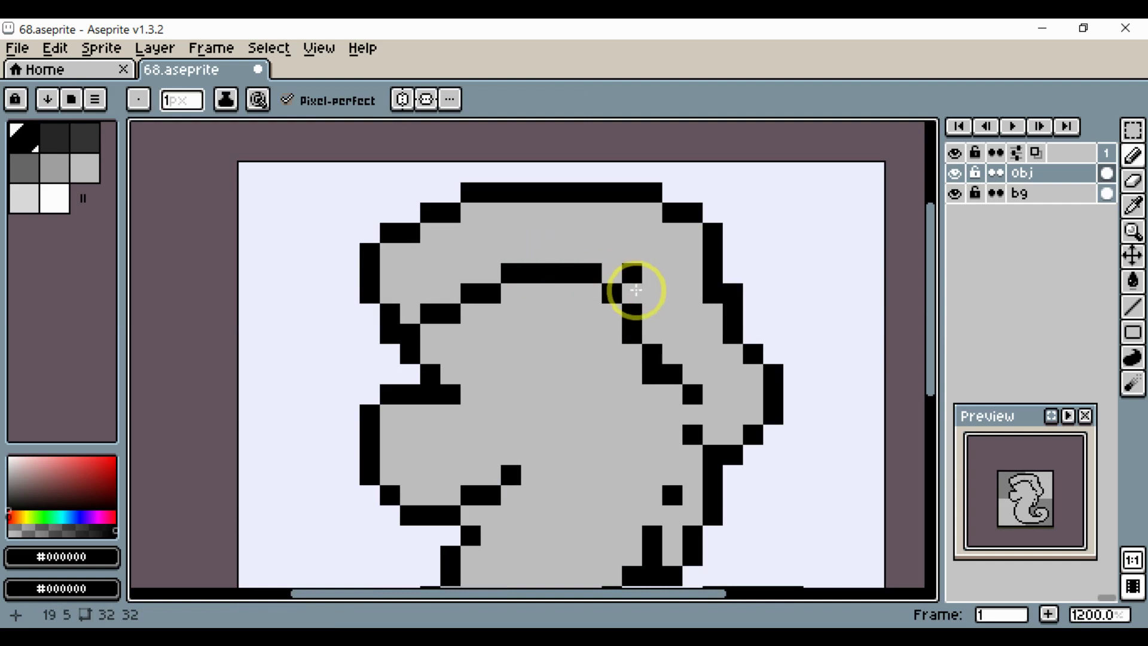
left_click(525, 258)
left_click_drag(533, 258, 584, 255)
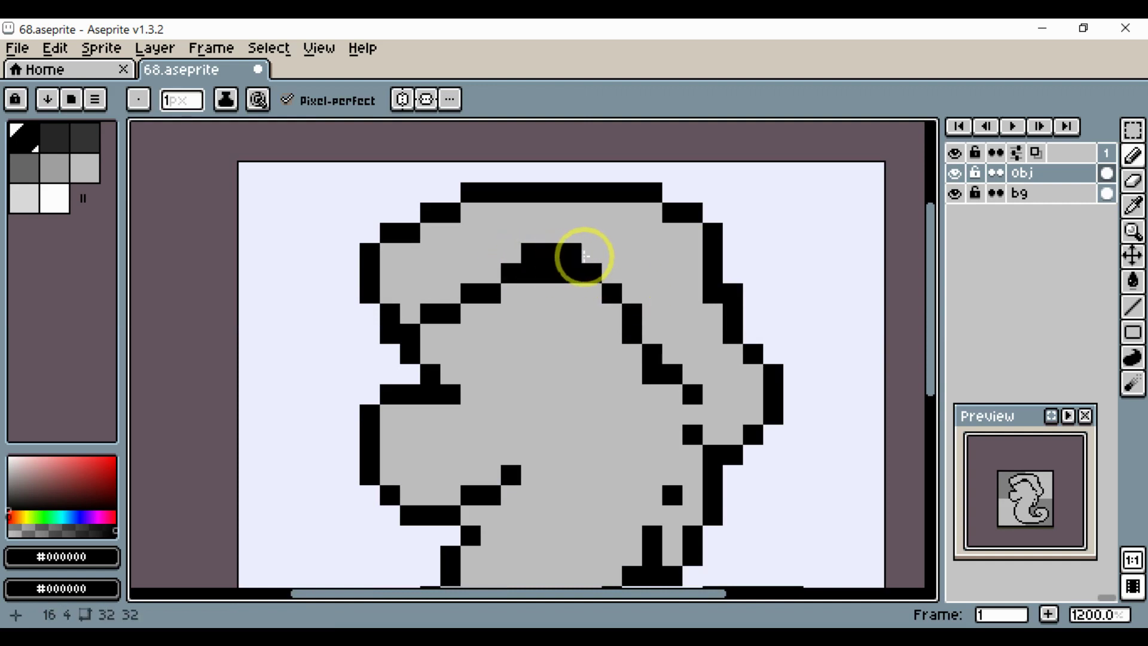
left_click(612, 274)
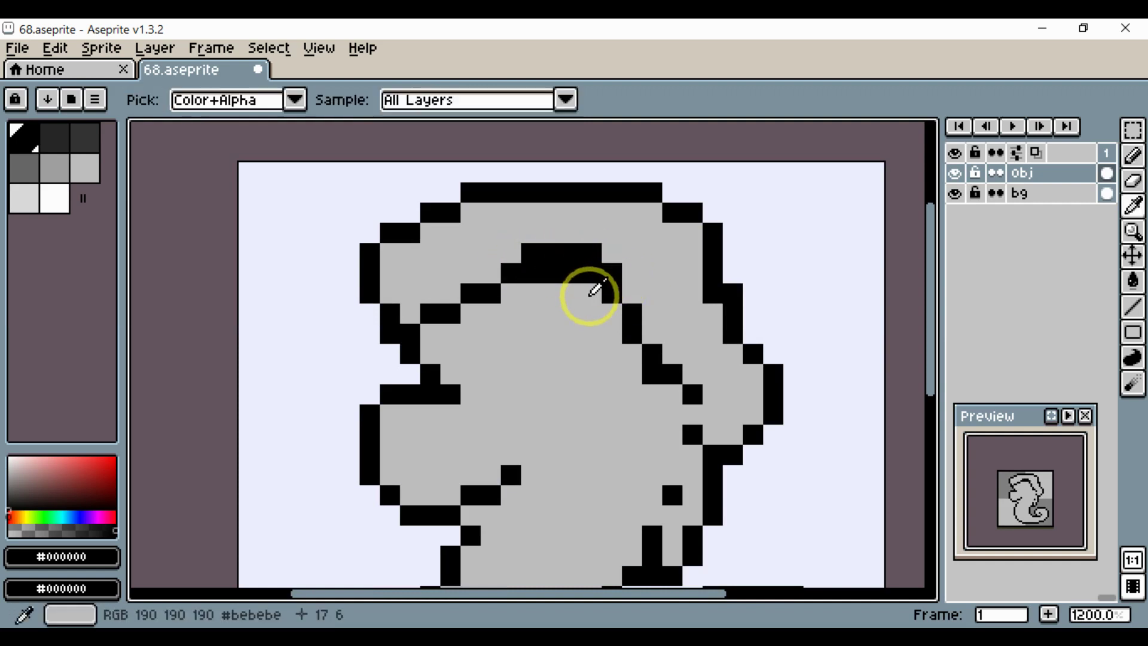
left_click(577, 278, "alt")
scroll(558, 303, "down", 5)
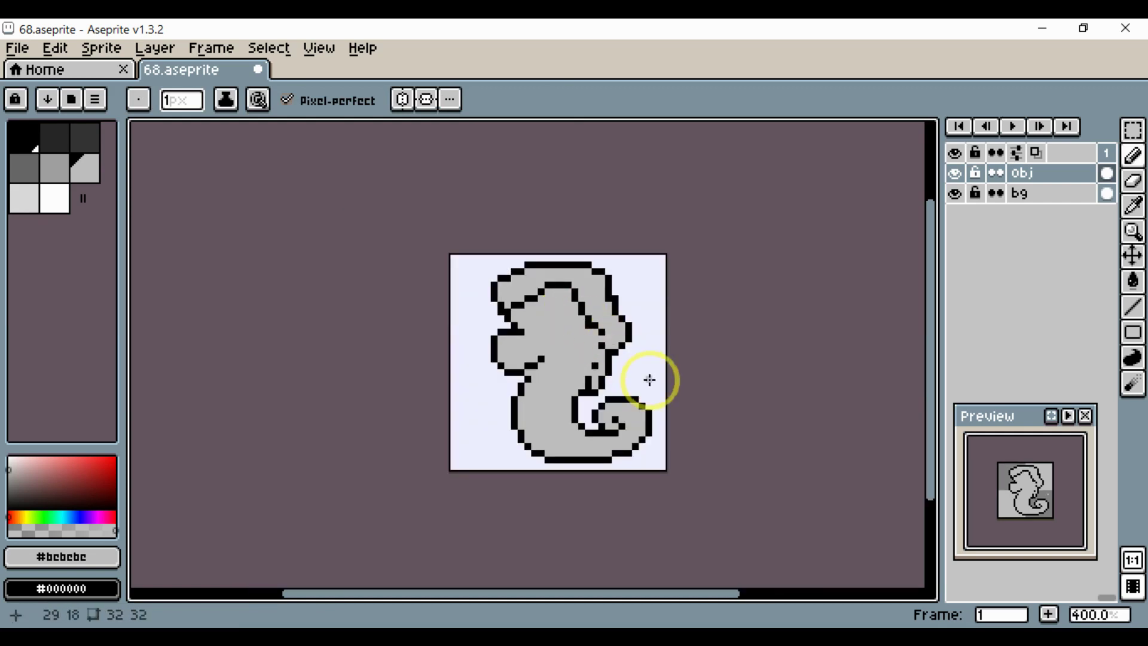
scroll(649, 379, "up", 5)
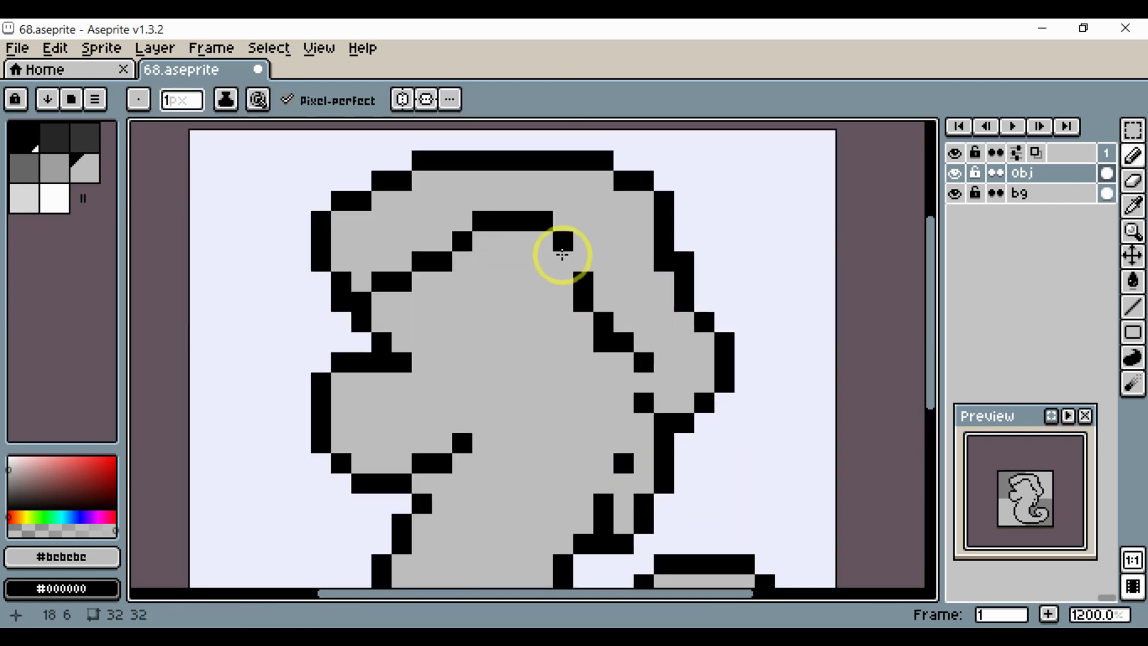
Recolour the crest's inner outline behind the head light grey and redraw it in black farther back, down to the lower fin outline.
left_click(582, 291)
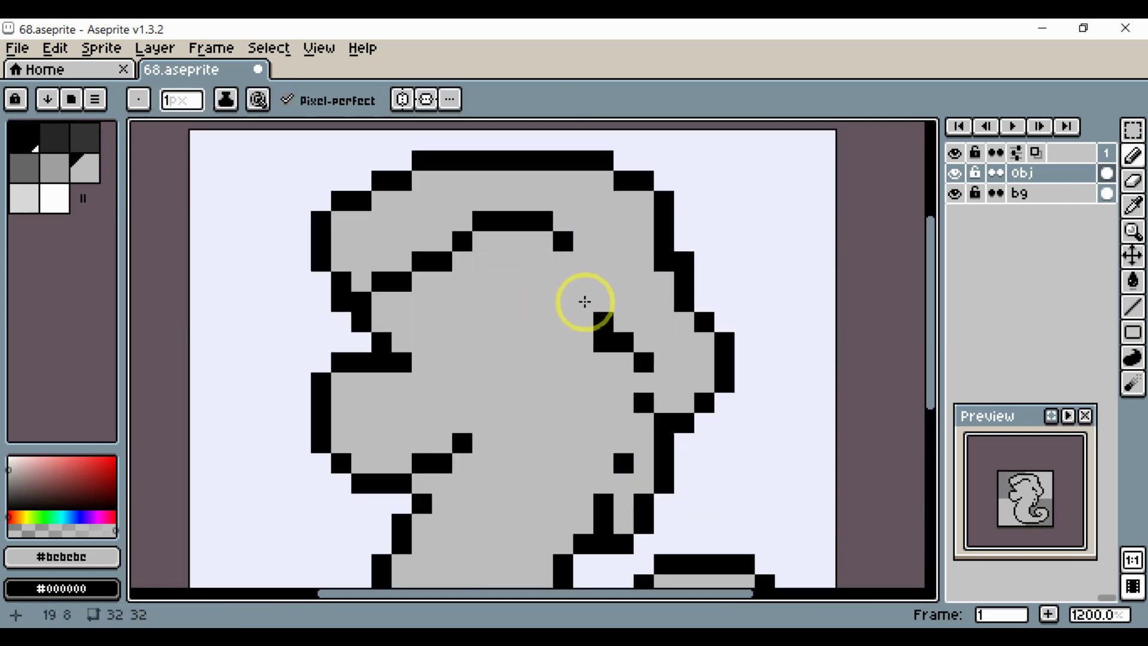
left_click(571, 248, "alt")
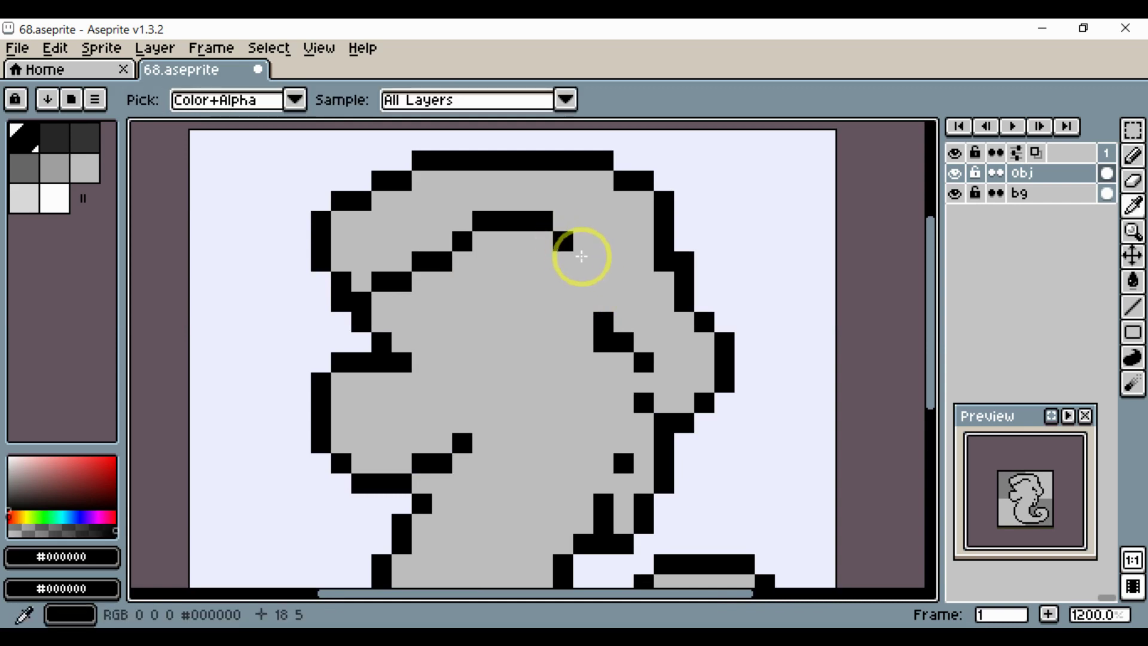
left_click(591, 264)
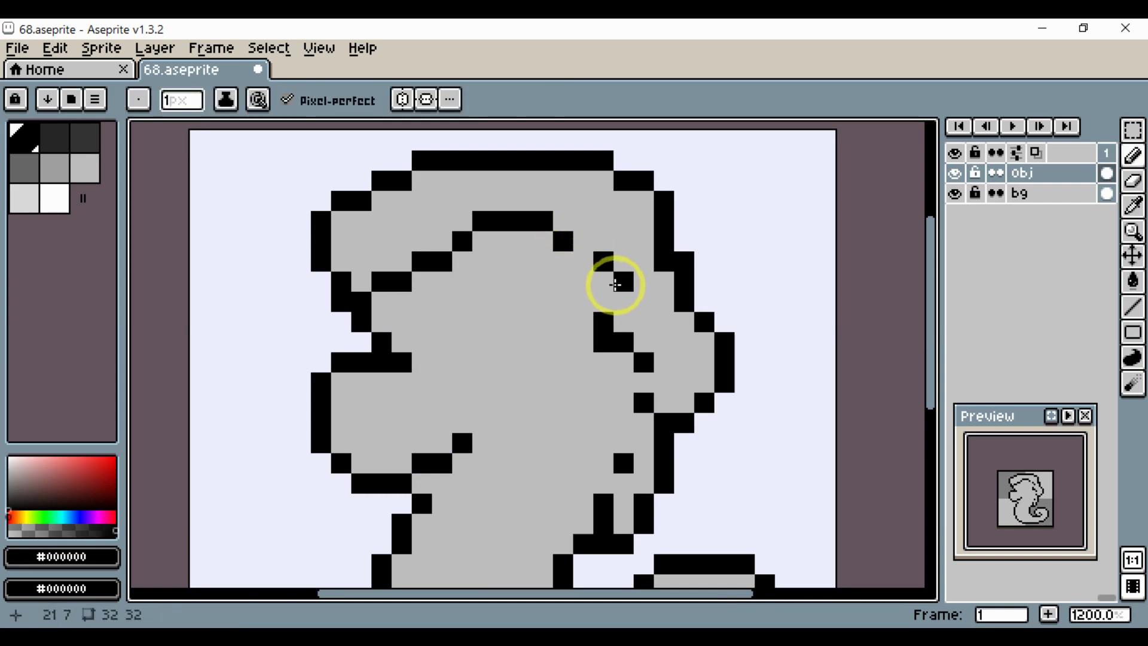
mouse_move(641, 304)
left_mouse_down()
mouse_move(628, 445)
mouse_move(668, 365)
mouse_move(636, 425)
left_mouse_up()
key("space")
scroll(634, 427, "down", 5)
scroll(654, 461, "up", 3)
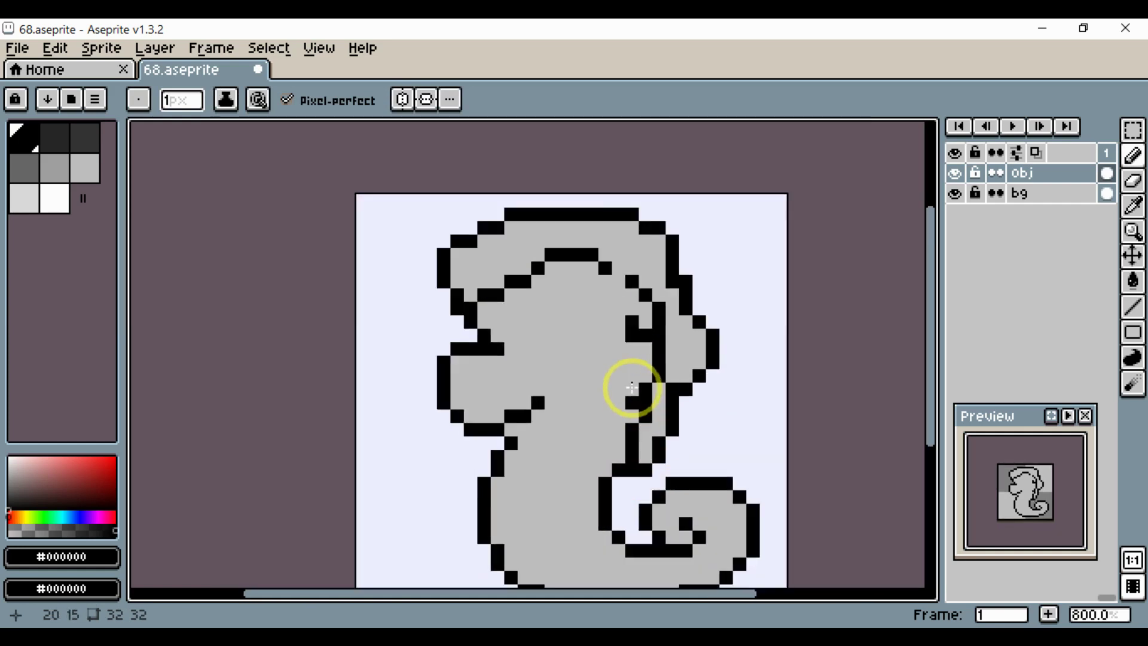
Cover the leftover pixels of the old inner outline with light grey and close the upper gap in the new one with black.
left_click(638, 338, "alt")
left_click(603, 265, "alt")
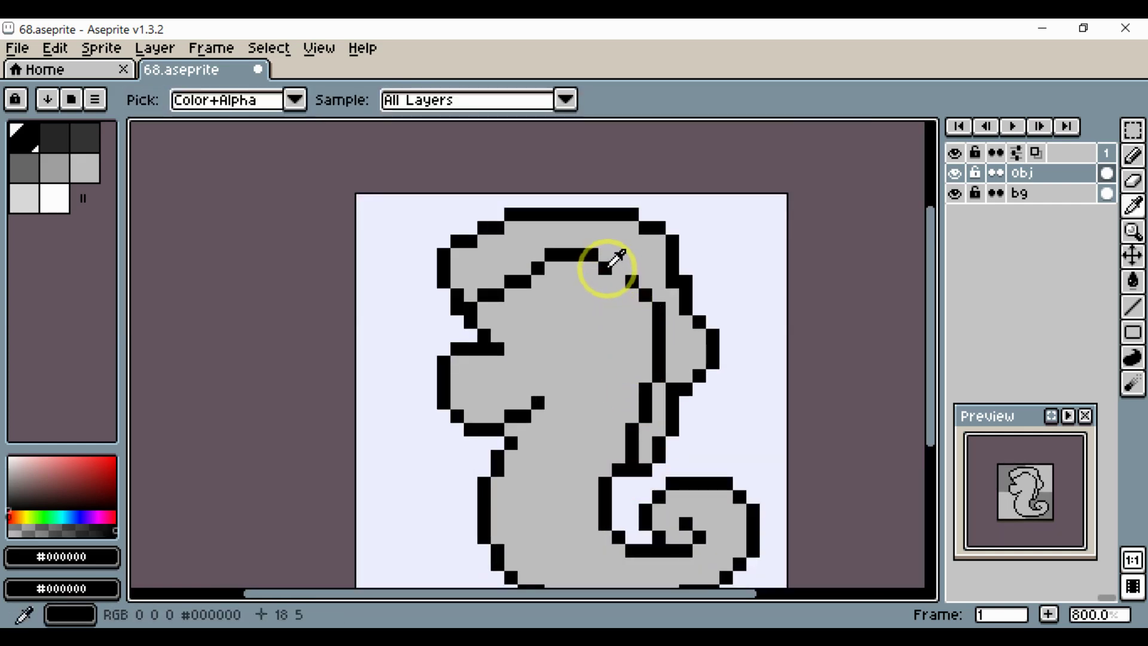
scroll(624, 349, "down", 4)
scroll(623, 349, "up", 4)
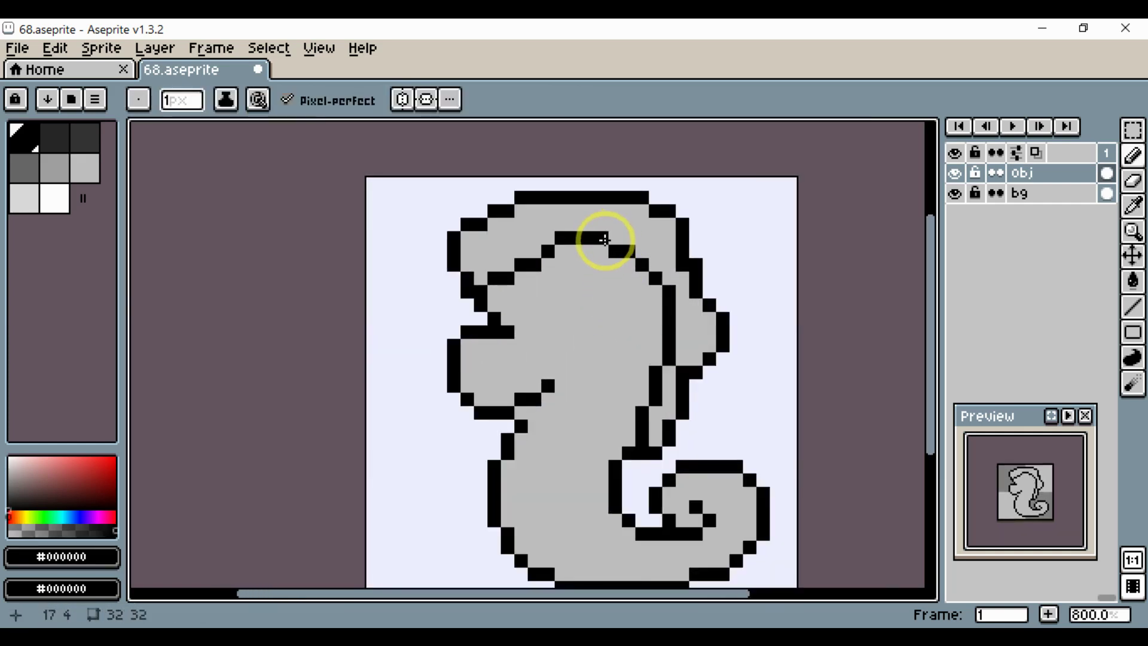
Lower the top of the crest's inner outline one pixel, greying the raised row and drawing a flat black row beneath.
left_click(618, 233, "alt")
mouse_move(617, 235)
left_mouse_down()
mouse_move(558, 239)
mouse_move(558, 251)
mouse_move(605, 248)
left_mouse_up()
left_click(546, 247, "alt")
left_click(558, 251)
left_click(643, 345)
scroll(662, 341, "down", 3)
scroll(604, 312, "up", 5)
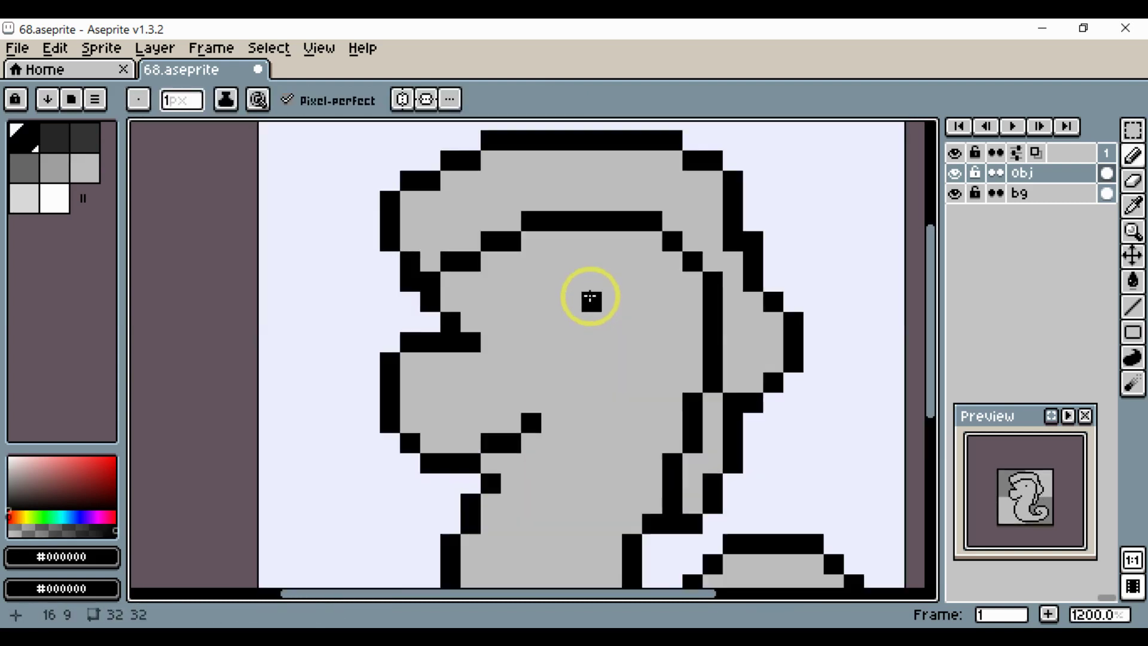
Redraw the top of the inner outline one pixel higher in black, grey the old row, and step its front end up by one pixel.
mouse_move(532, 202)
left_mouse_down()
mouse_move(616, 203)
mouse_move(609, 250)
mouse_move(611, 225)
mouse_move(515, 239)
left_mouse_up()
left_click(607, 248, "alt")
left_click(495, 239, "alt")
left_click(503, 220)
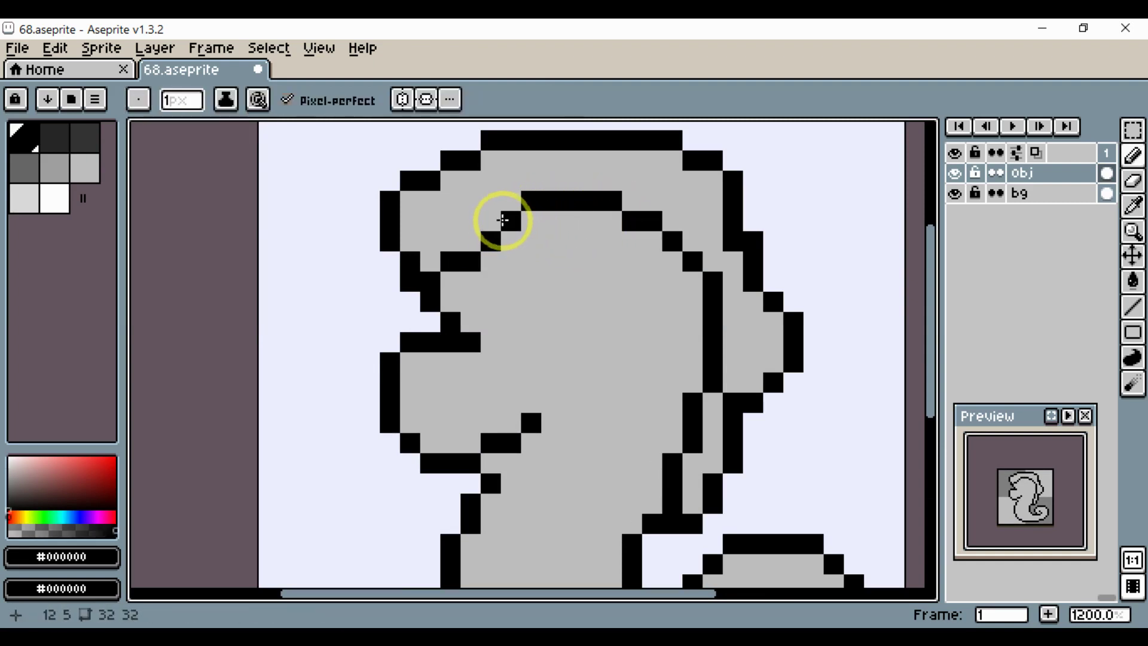
scroll(511, 224, "down", 3)
scroll(686, 341, "up", 2)
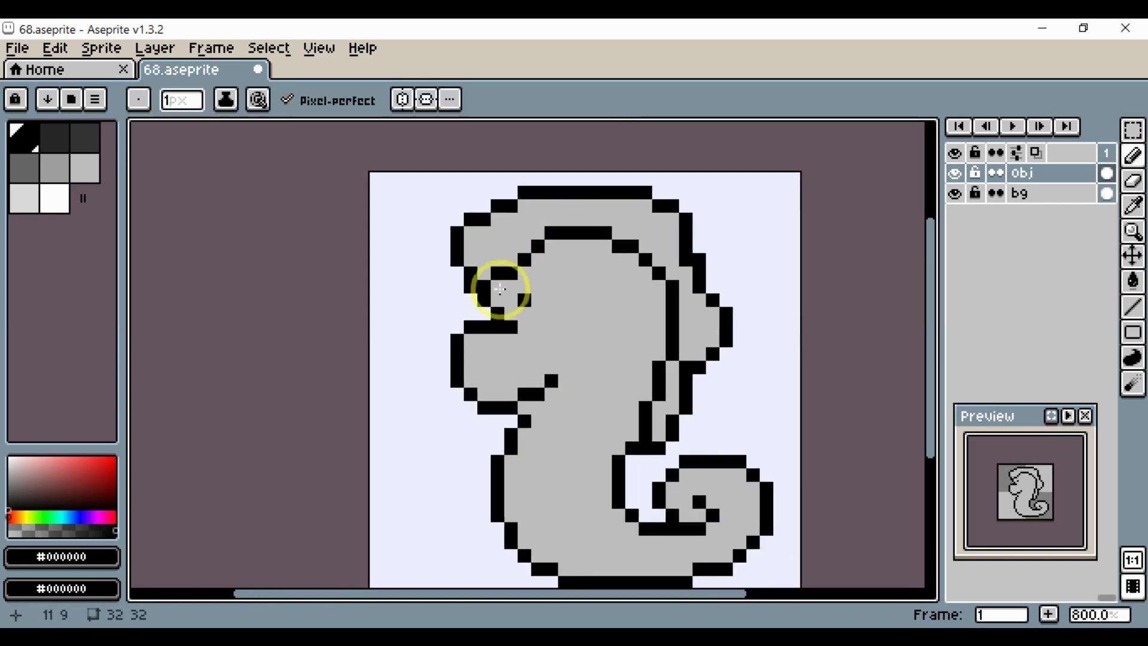
Erase the doubled corner pixel below the crest's front and close the gap in its lower outline with black.
key("e")
left_click_drag(546, 307, 571, 315)
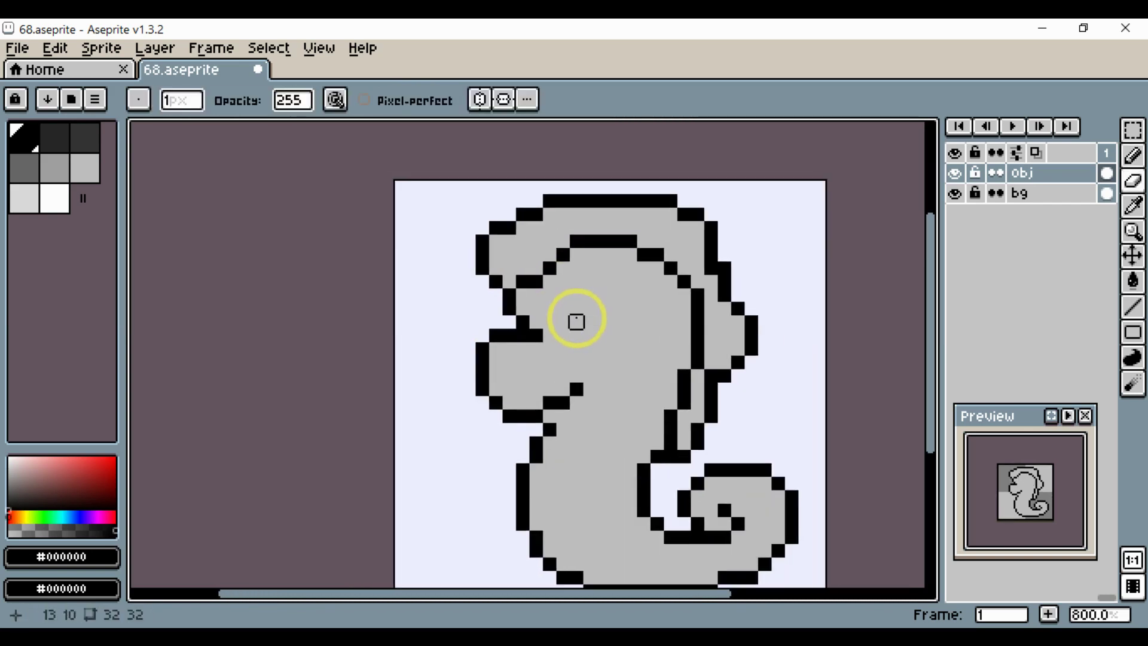
scroll(536, 294, "up", 2)
key("b")
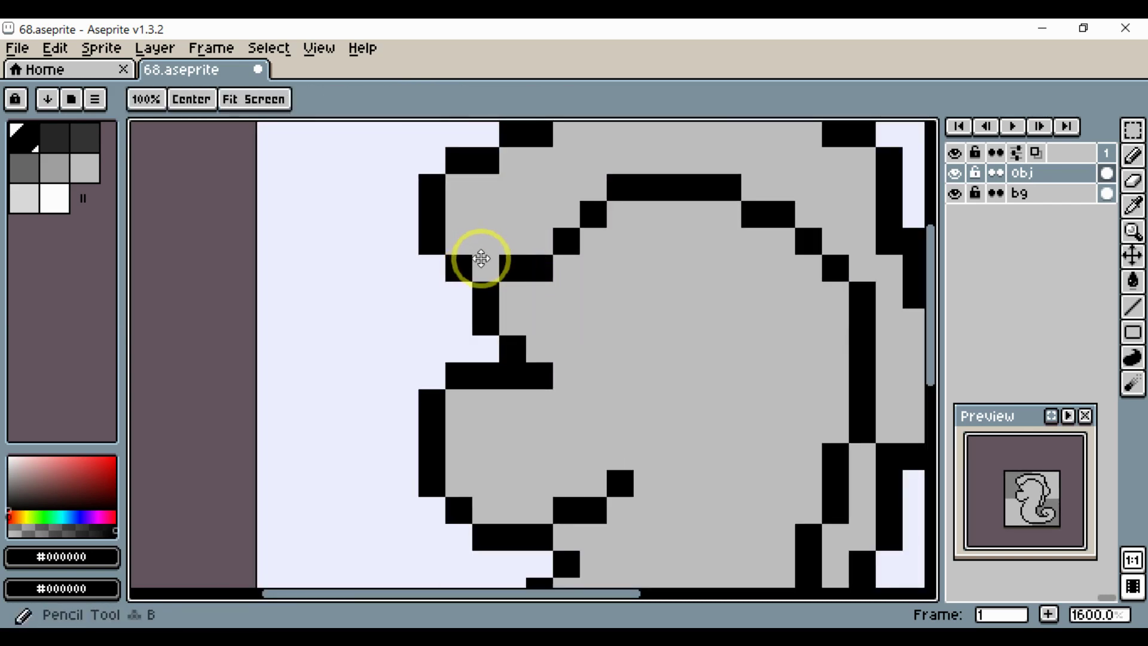
left_click_drag(482, 257, 515, 346)
Recolour the crest's front edge light grey and draw a new black outline one pixel farther out around its front and upper edge.
left_click(506, 312)
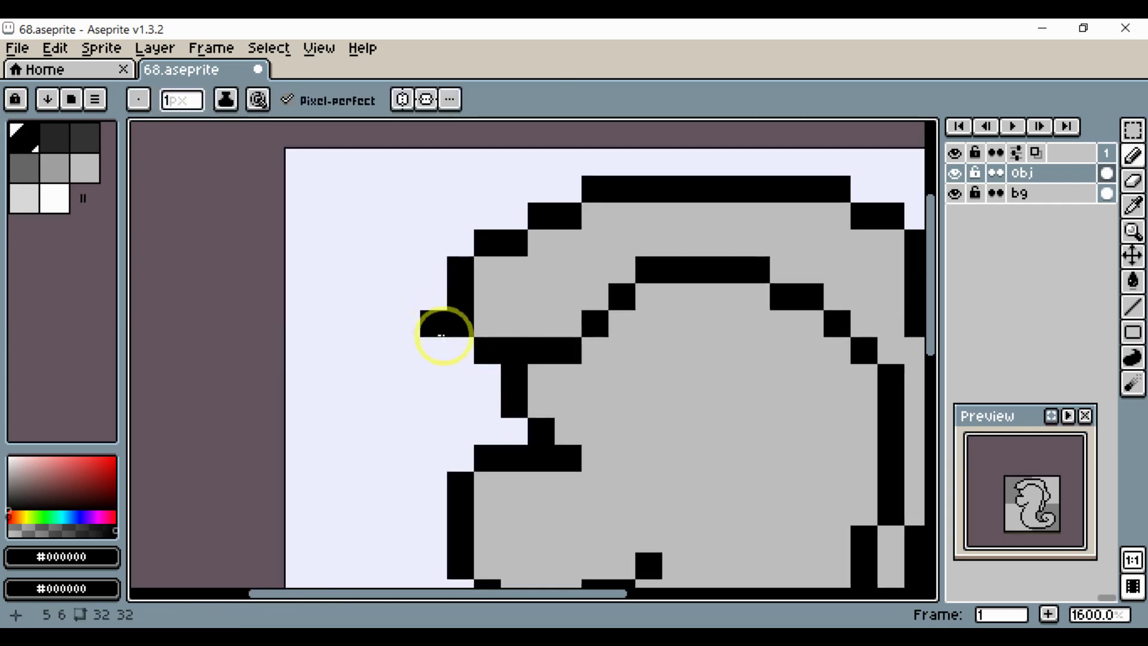
left_click(453, 343)
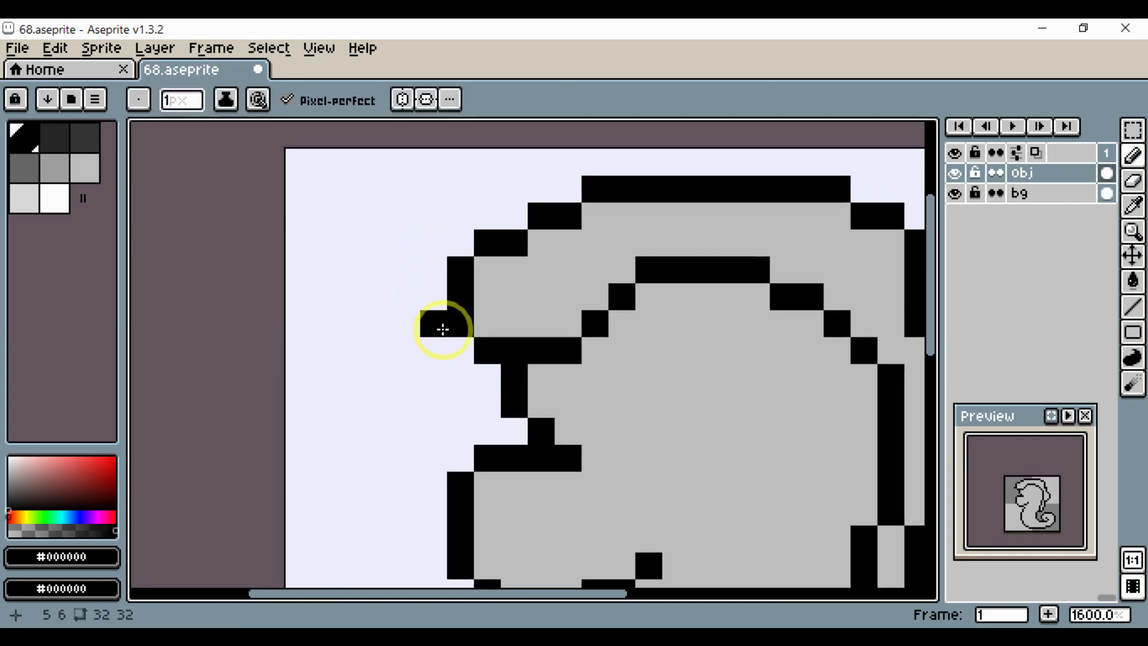
left_click(484, 328, "alt")
left_click_drag(465, 328, 459, 329)
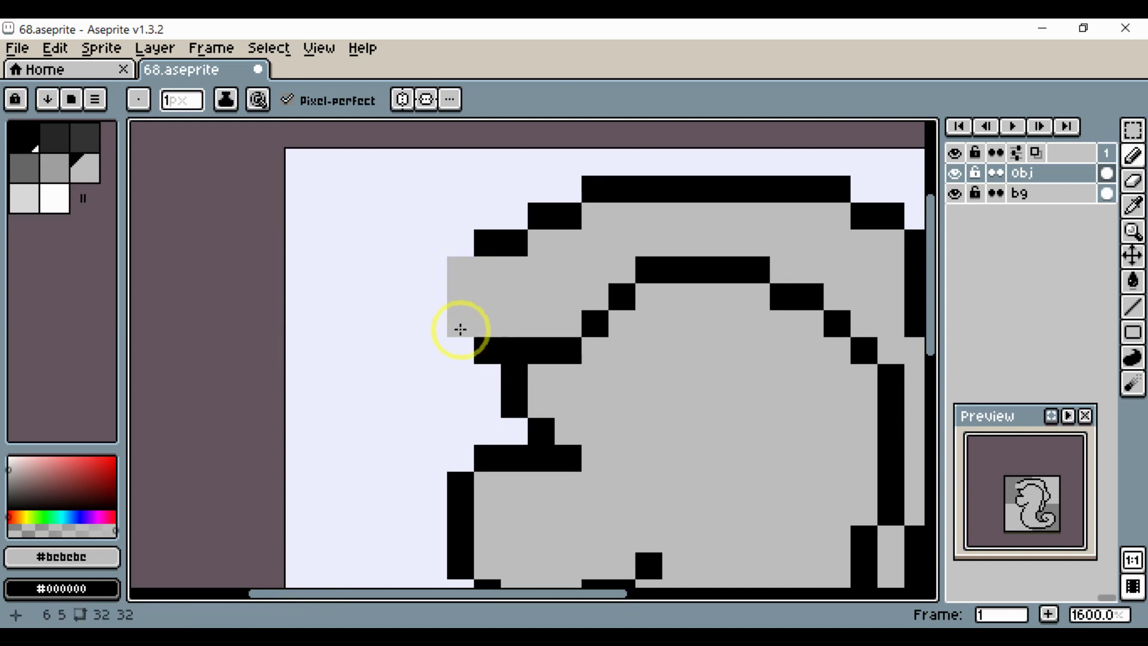
left_click(484, 344, "alt")
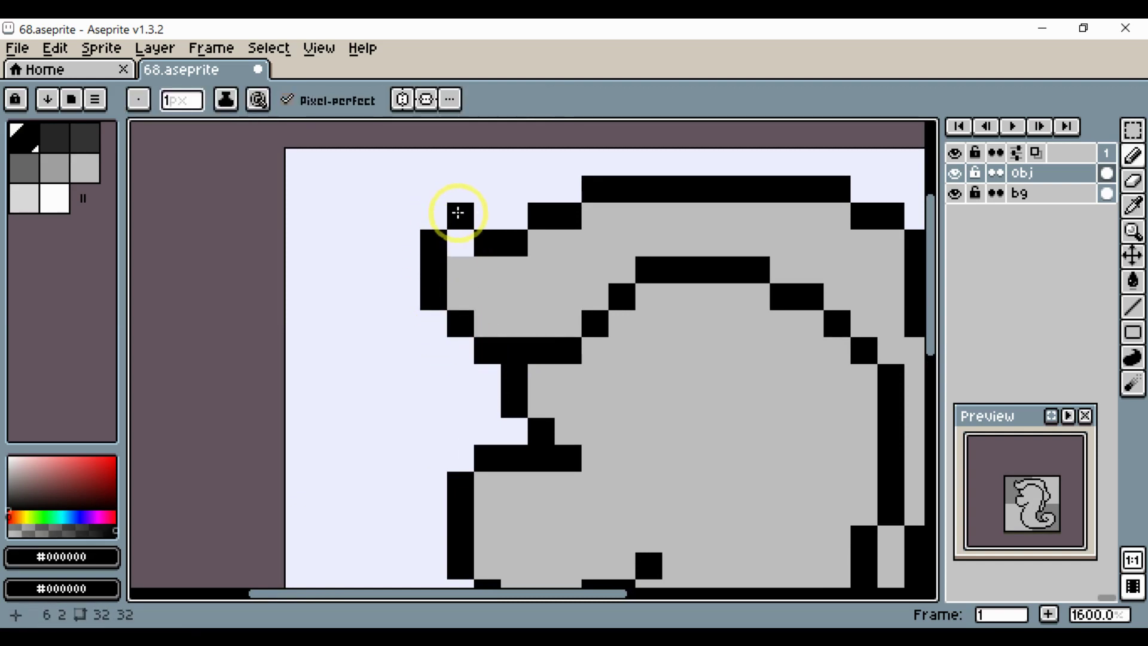
left_click_drag(459, 212, 478, 212)
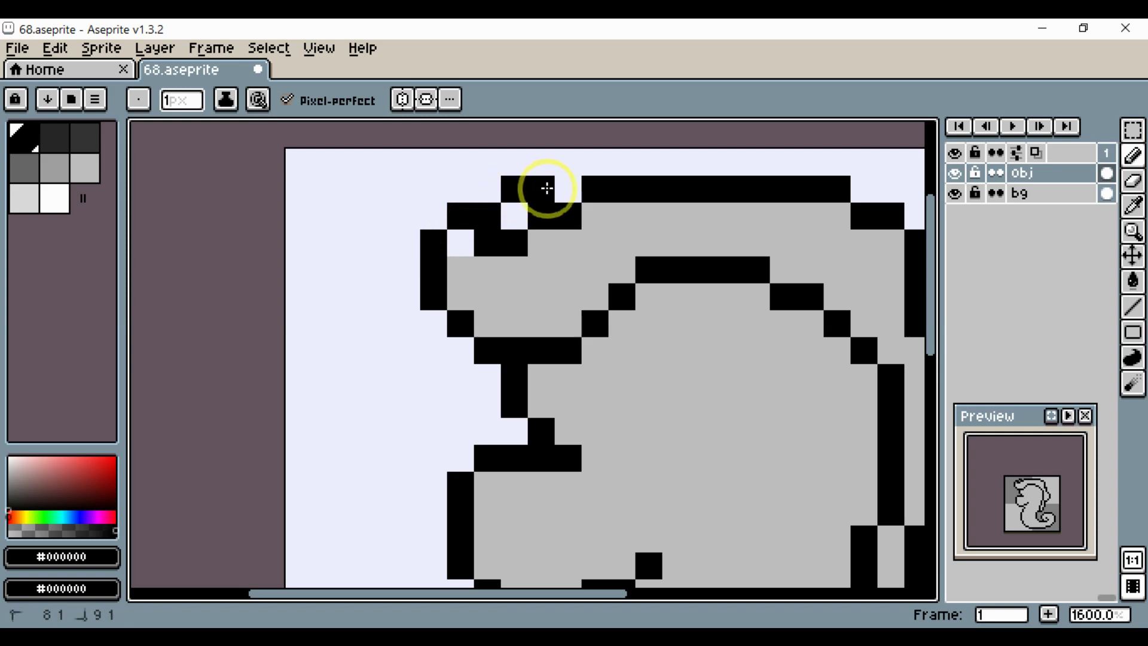
scroll(553, 189, "down", 6)
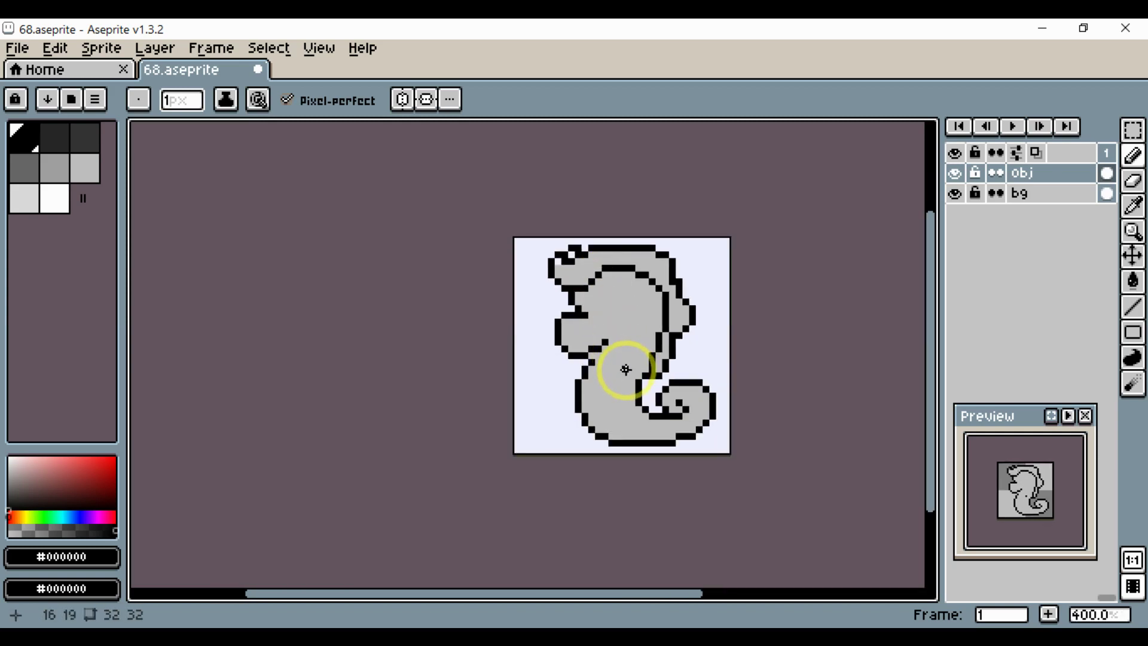
Move the whole seahorse one pixel left and one pixel down on the canvas.
key("v")
left_click_drag(626, 370, 619, 375)
scroll(595, 249, "up", 1)
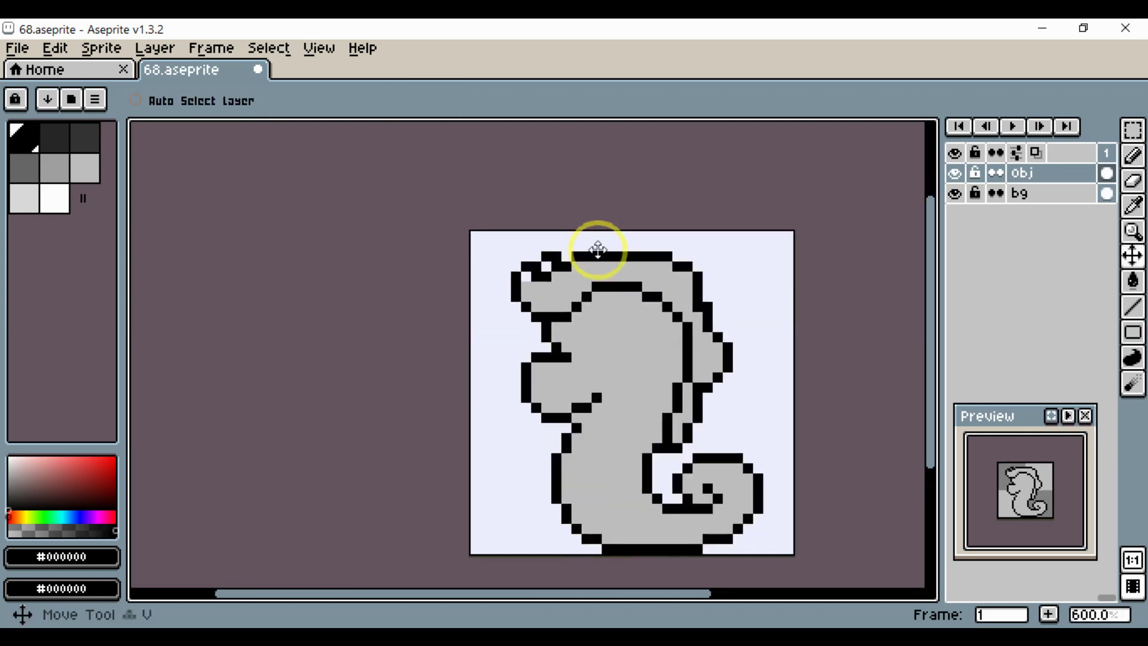
Fill the crest's front and old outline pixels with light grey, and raise the middle of its top outline one pixel in black.
scroll(575, 272, "up", 2)
left_click(569, 275, "alt")
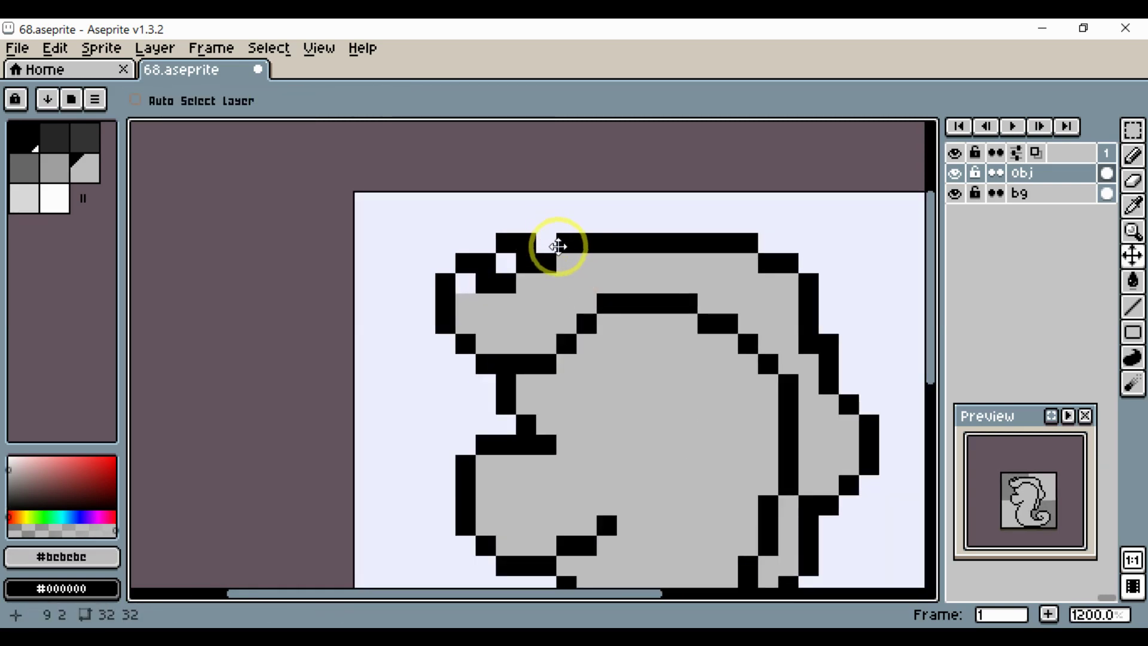
left_click(558, 246, "alt")
key("b")
mouse_move(547, 243)
left_mouse_down()
mouse_move(573, 222)
mouse_move(696, 222)
mouse_move(681, 247)
mouse_move(613, 241)
mouse_move(581, 266)
mouse_move(523, 262)
mouse_move(506, 287)
mouse_move(468, 290)
left_mouse_up()
left_click(669, 259, "alt")
scroll(558, 317, "down", 5)
scroll(590, 334, "up", 3)
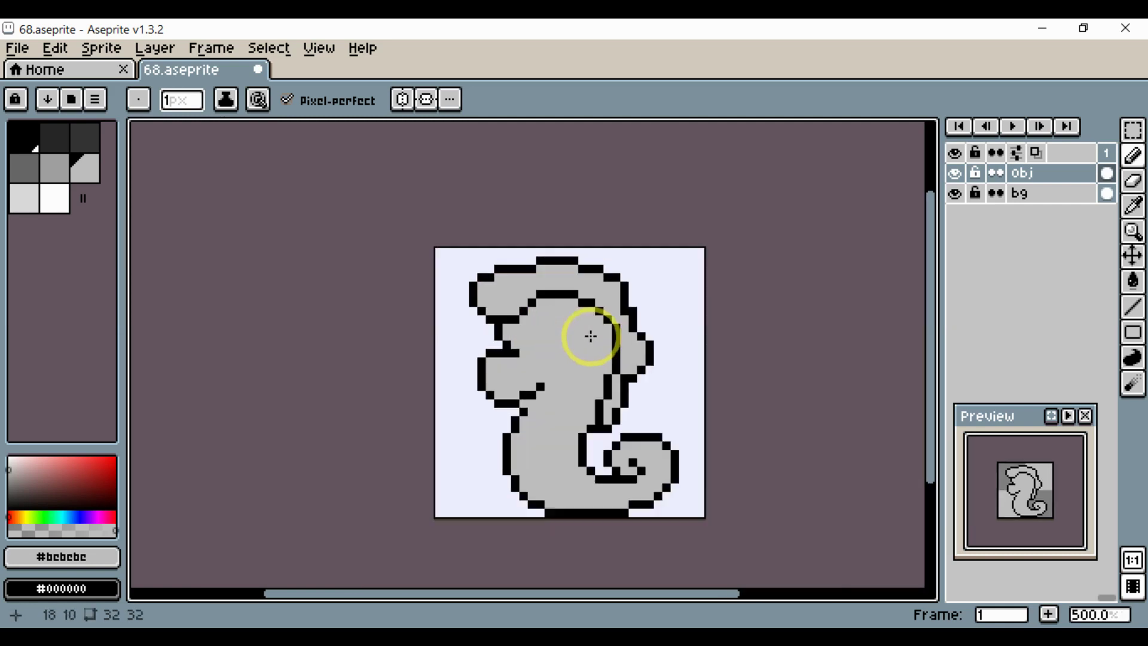
Extend the crest's raised top outline forward by one black pixel and recolour the old outline pixel beneath it light grey.
scroll(516, 265, "up", 1)
left_click(512, 190, "alt")
left_click(480, 190)
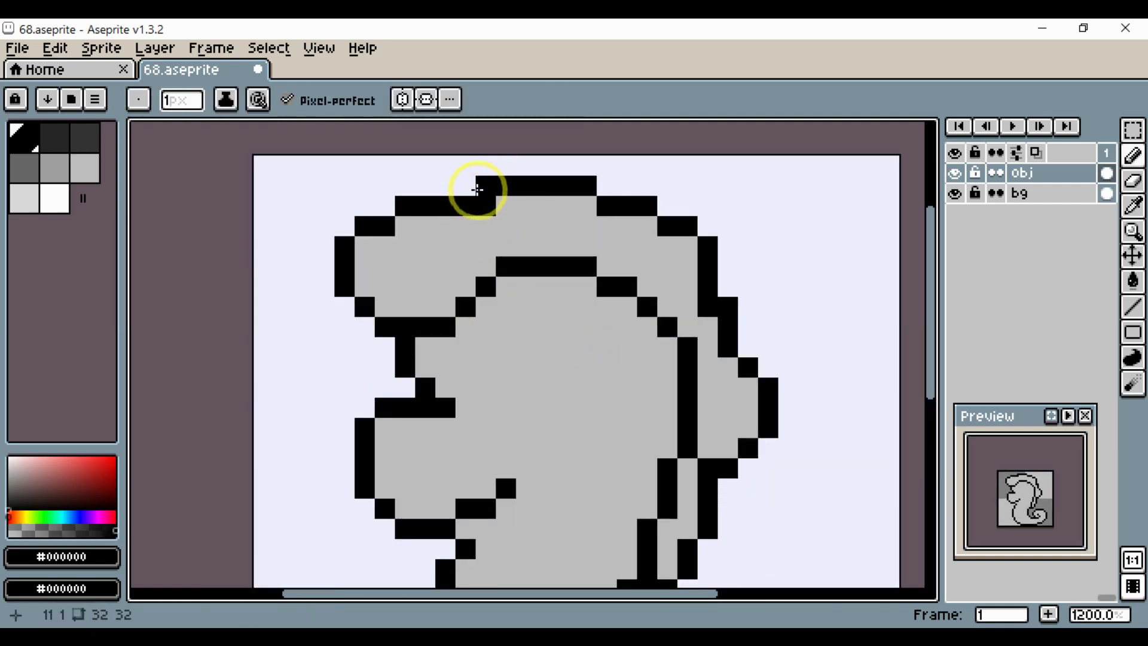
left_click(488, 221, "alt")
left_click(441, 204, "alt")
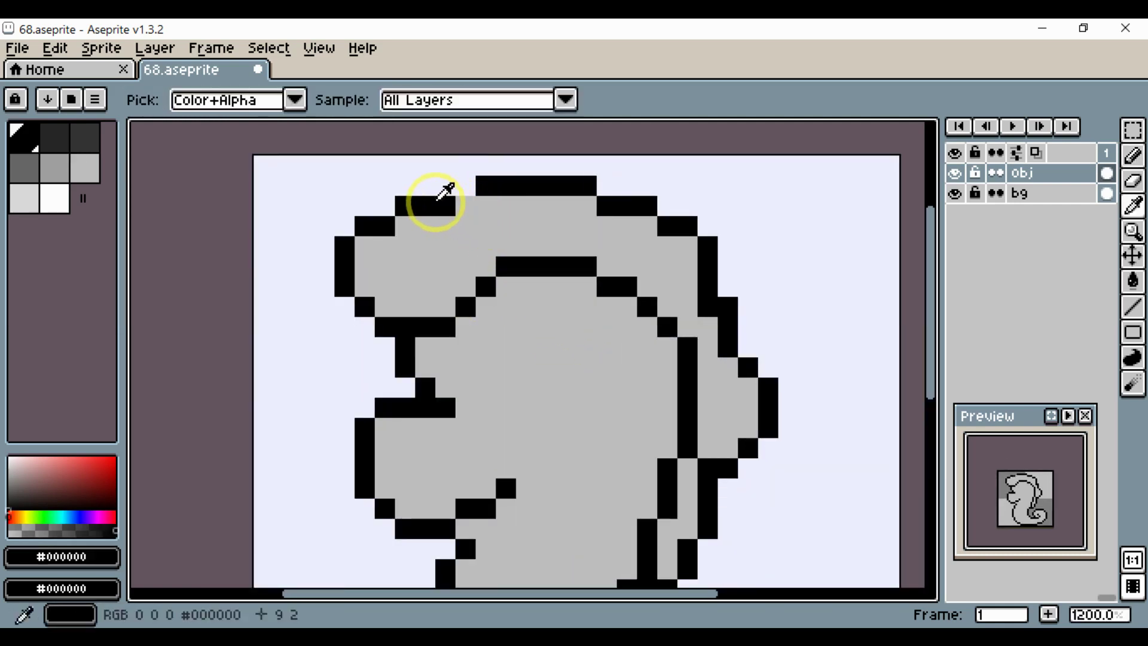
scroll(459, 207, "down", 4)
left_click_drag(528, 263, 562, 300)
left_click(614, 313)
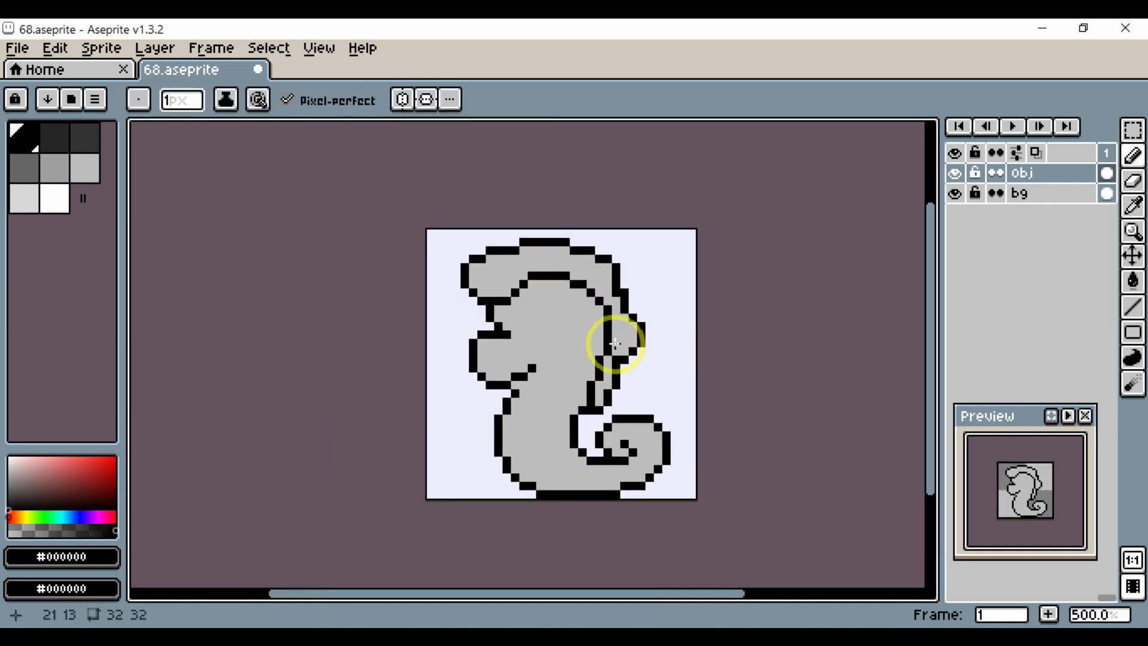
Erase the doubled corner pixel on the crest's outer outline just above the back fin.
scroll(614, 313, "up", 4)
key("e")
left_click(635, 251)
scroll(657, 263, "down", 4)
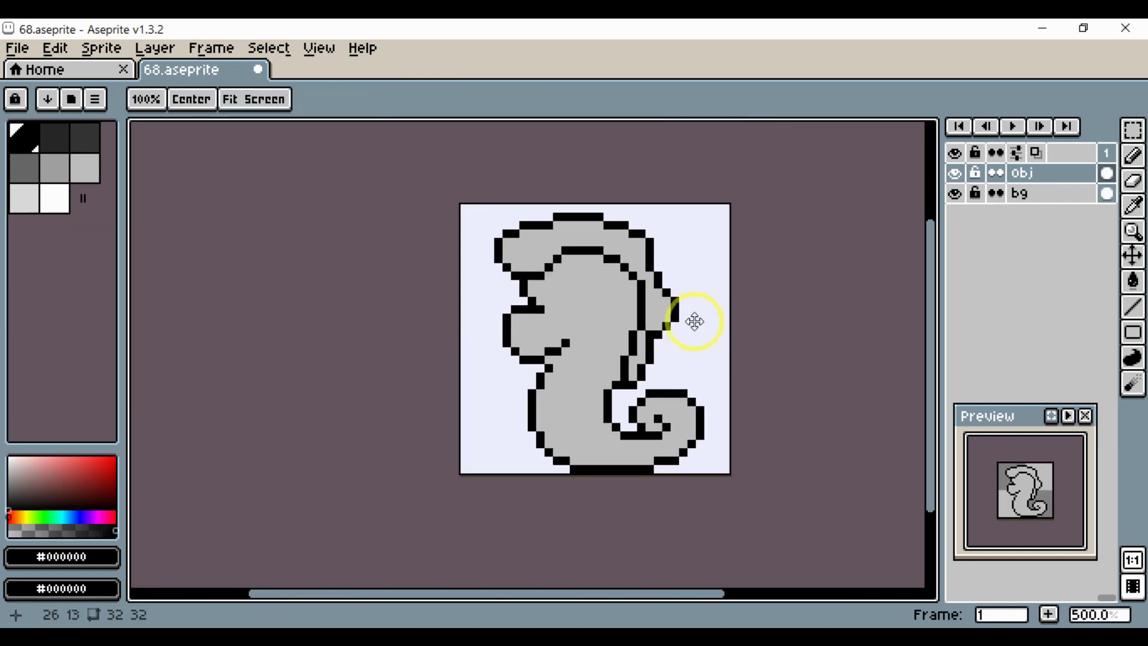
left_click_drag(672, 318, 686, 321)
Raise the lower edge of the bump on the crest's rear outline one pixel in black and erase its old outline pixels.
scroll(687, 322, "up", 2)
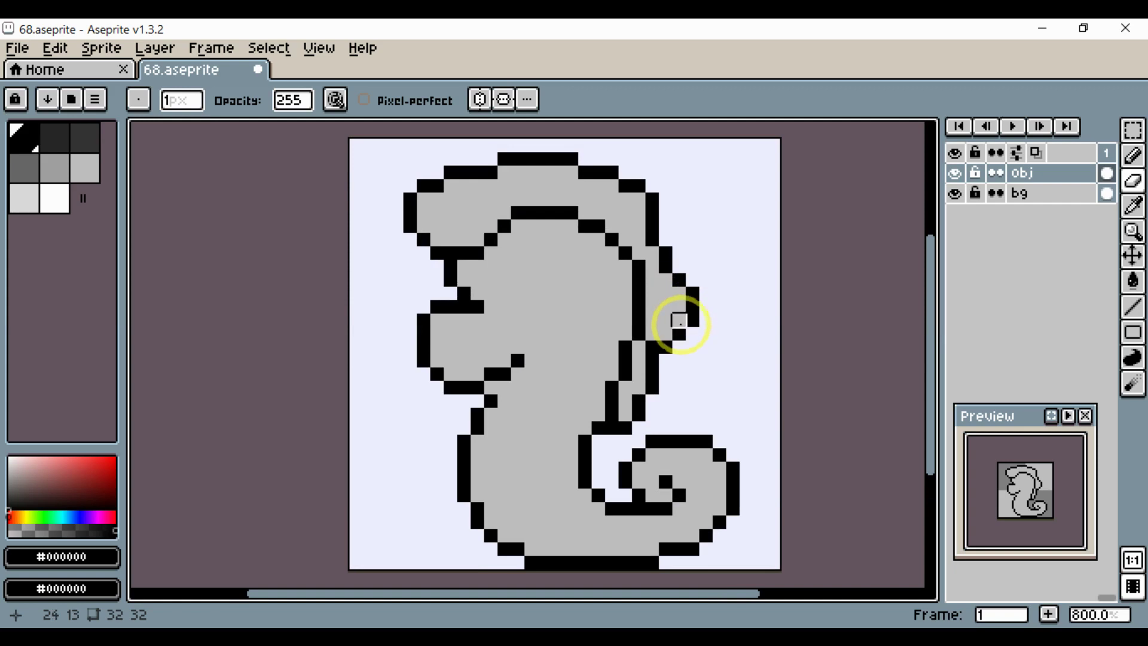
scroll(679, 321, "up", 2)
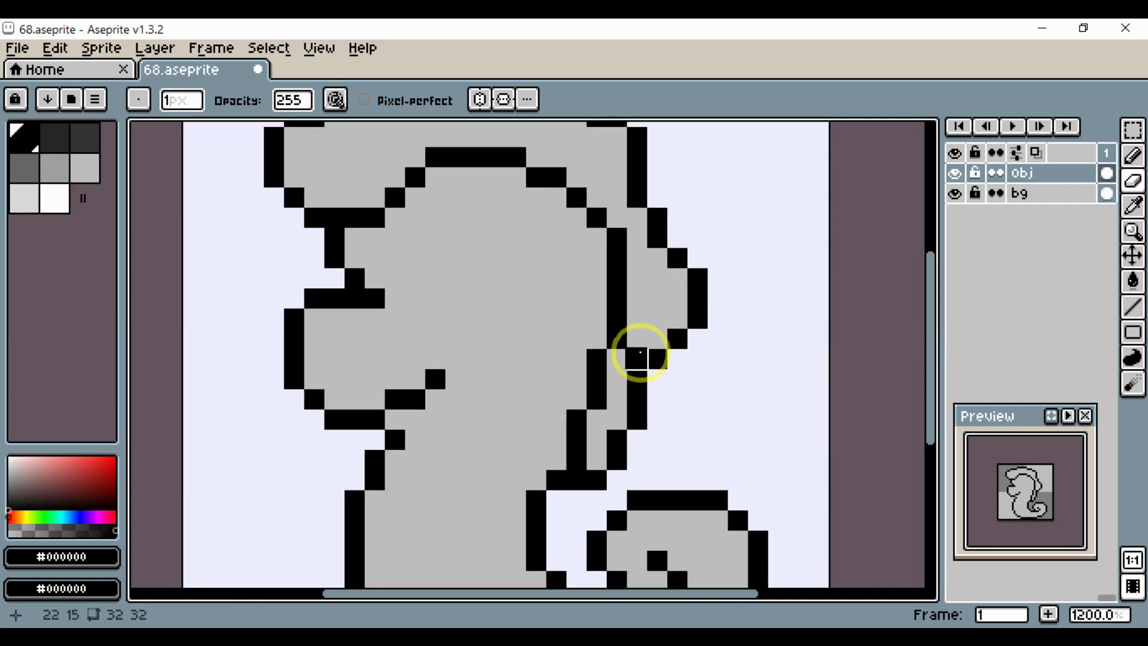
key("alt")
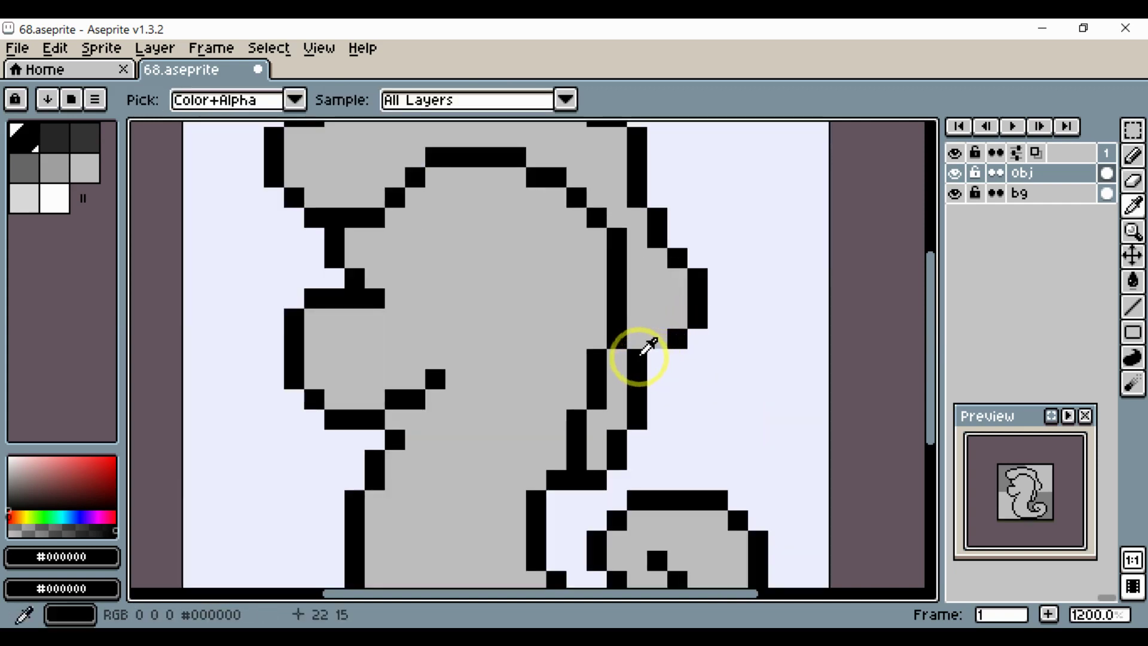
key("b")
left_click(663, 344)
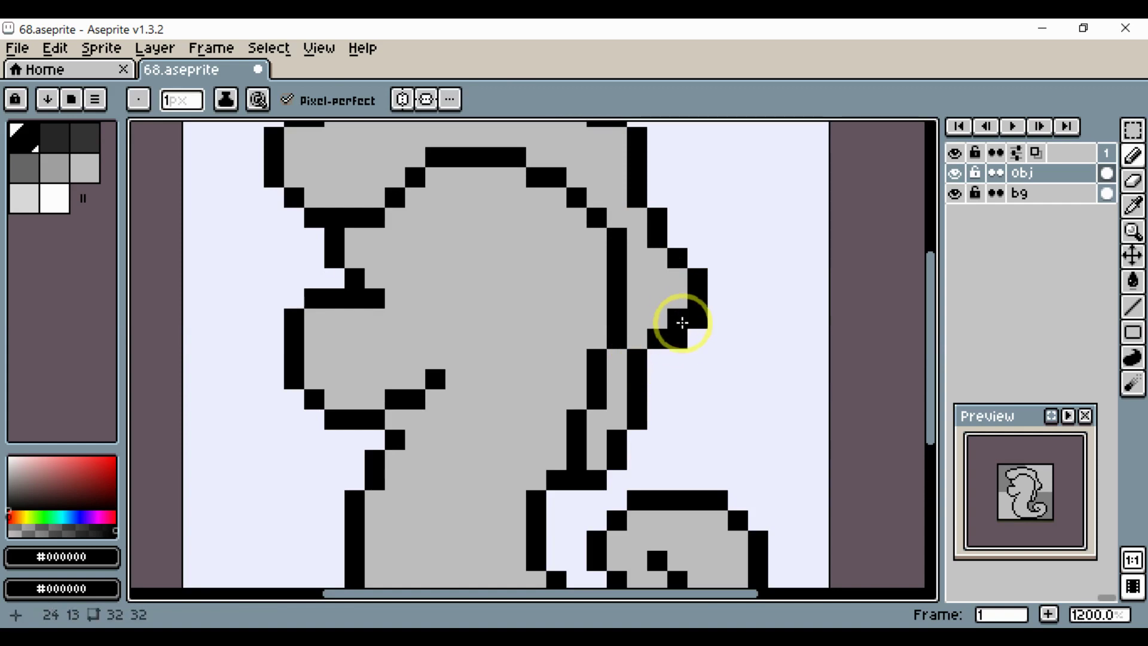
key("e")
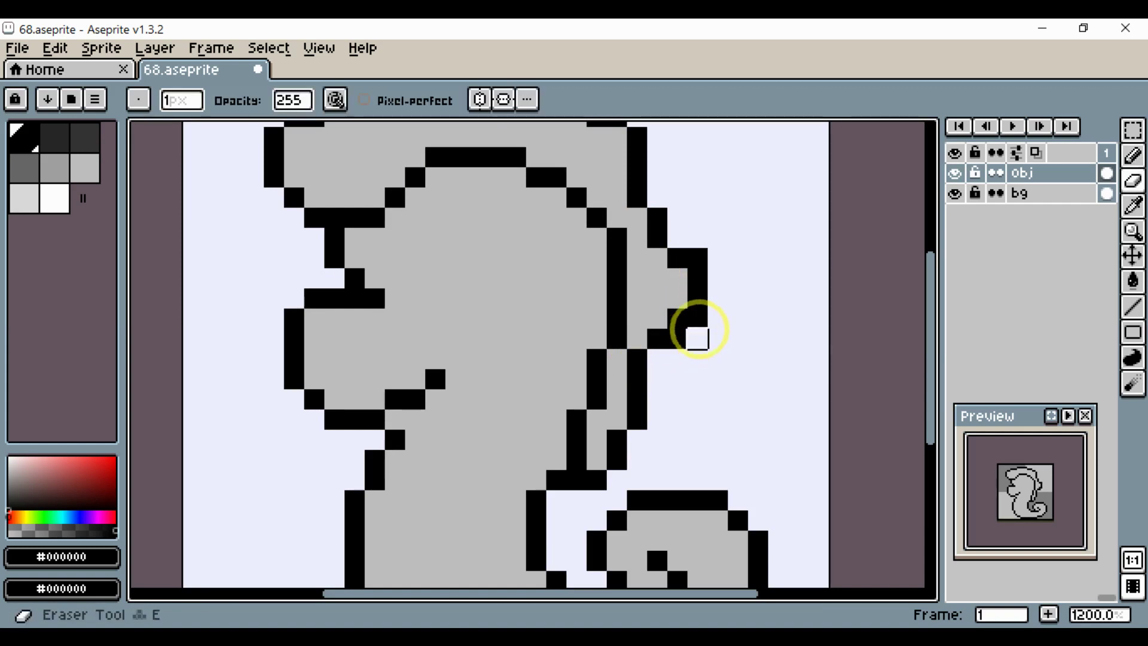
scroll(678, 340, "down", 2)
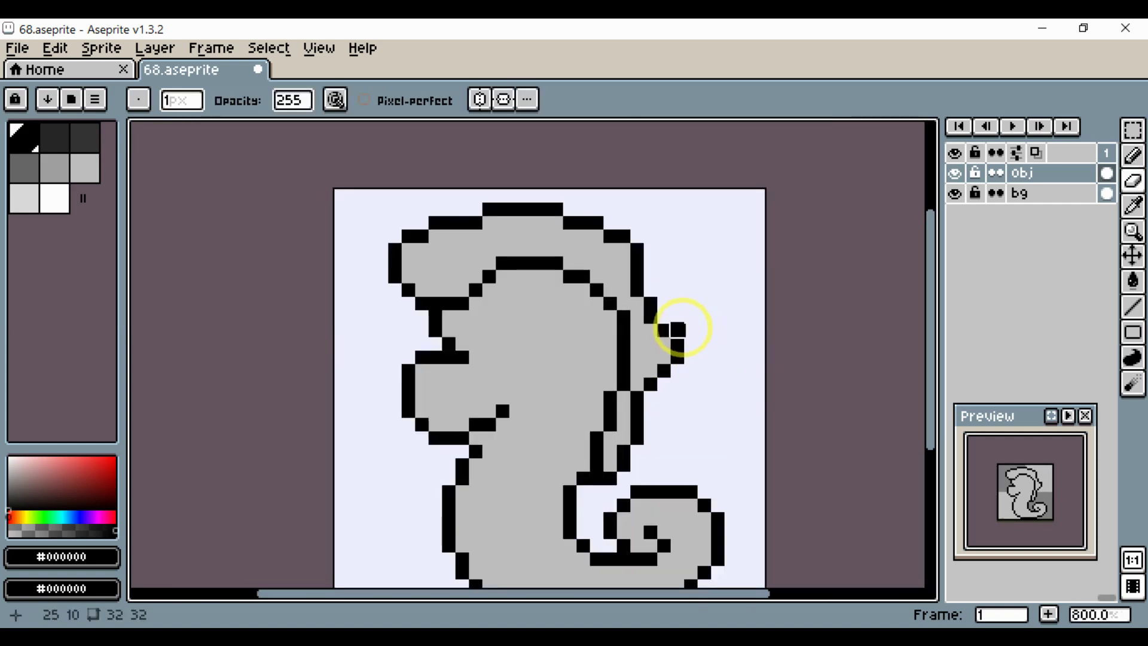
Redraw the tip of the crest's rear bump one pixel further in with black and erase the old tip pixels.
scroll(681, 328, "down", 3)
scroll(691, 348, "up", 6)
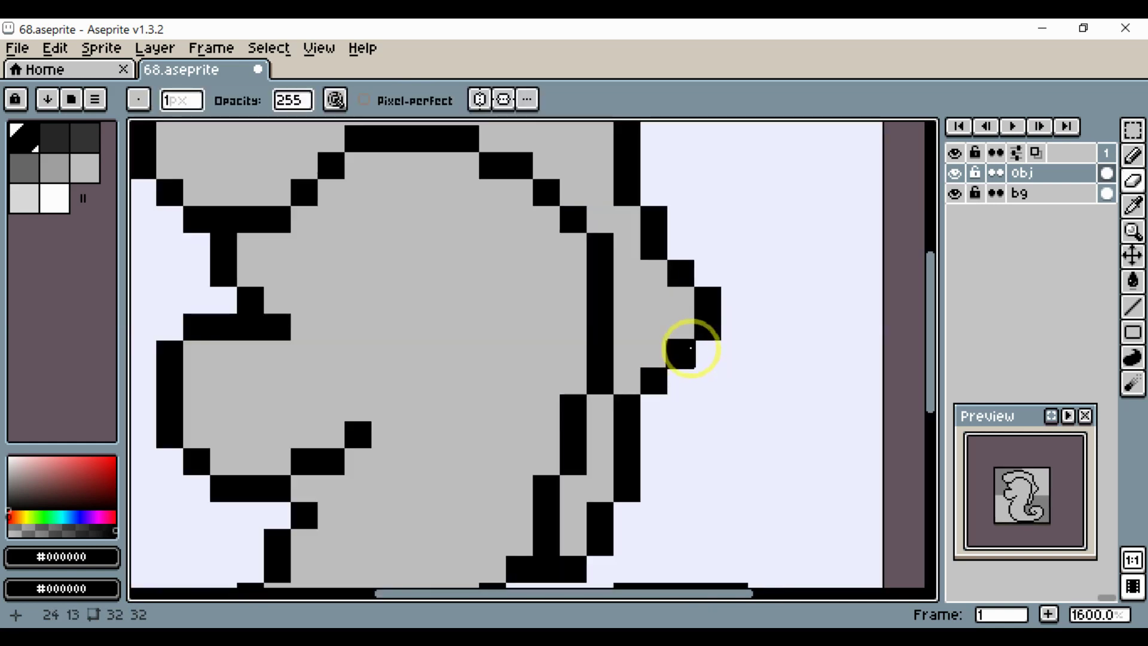
key("i")
key("b")
left_click(682, 323)
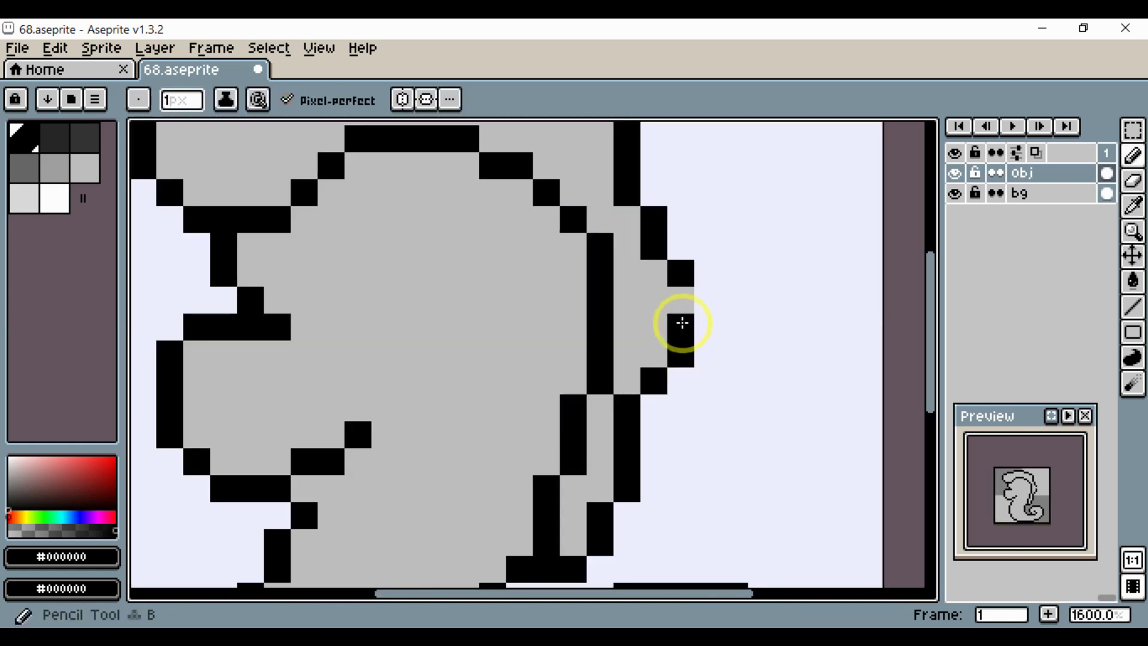
scroll(680, 297, "down", 4)
scroll(730, 353, "down", 4)
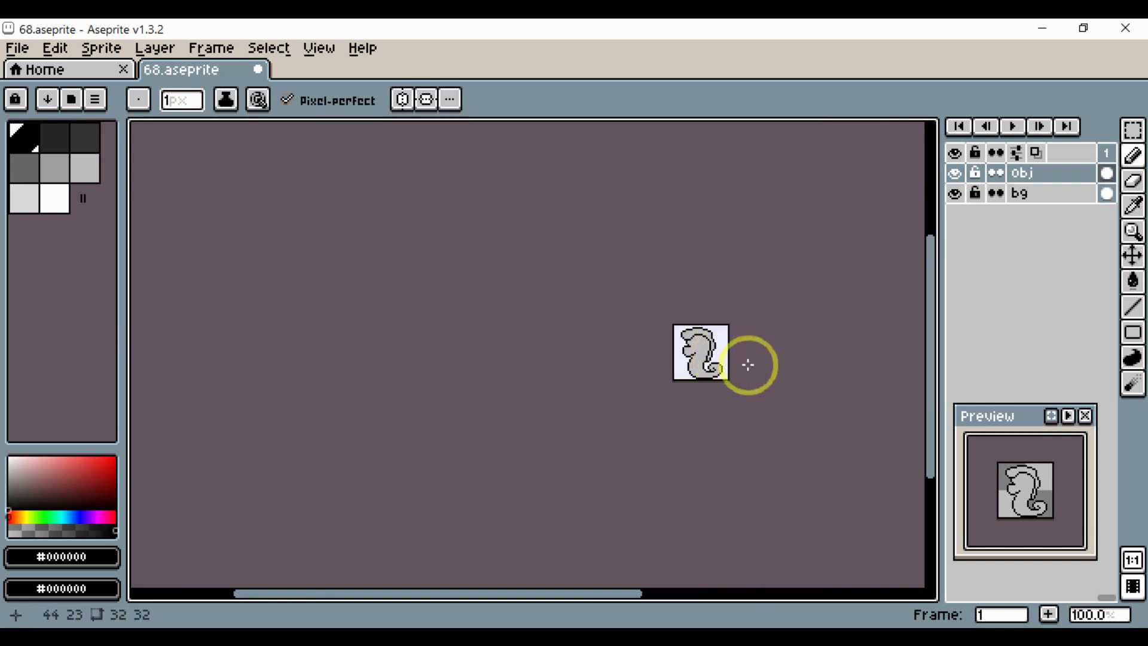
Draw a black chin line extending inward beneath the mouth, with its end pixel stepped one pixel up.
scroll(746, 361, "up", 4)
scroll(679, 338, "up", 3)
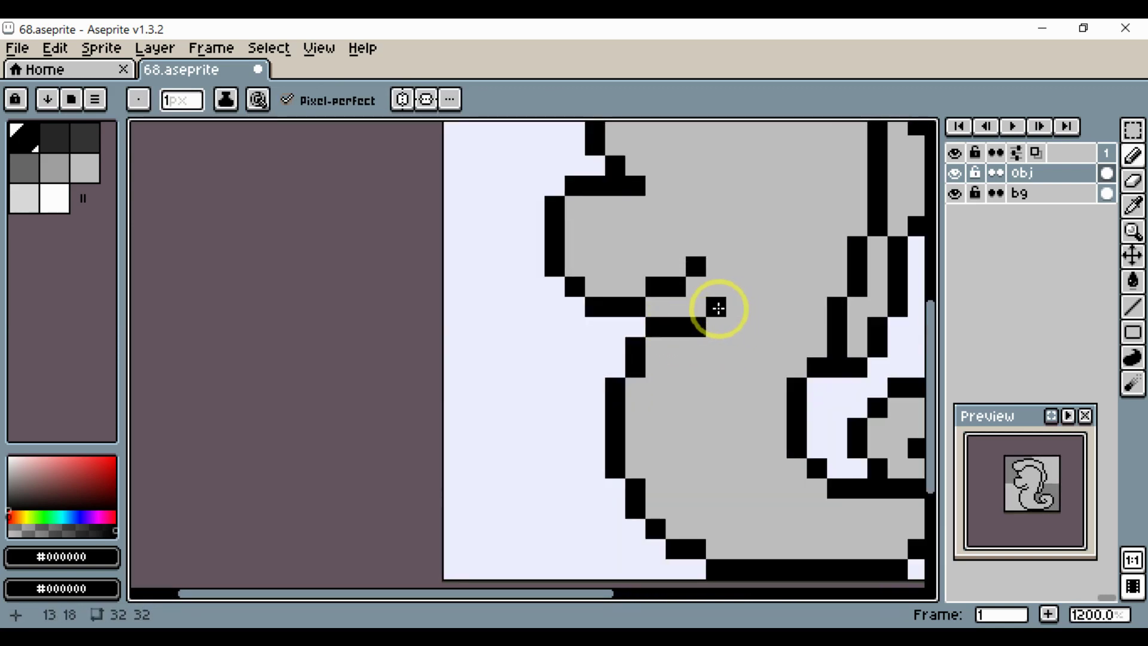
scroll(745, 305, "down", 3)
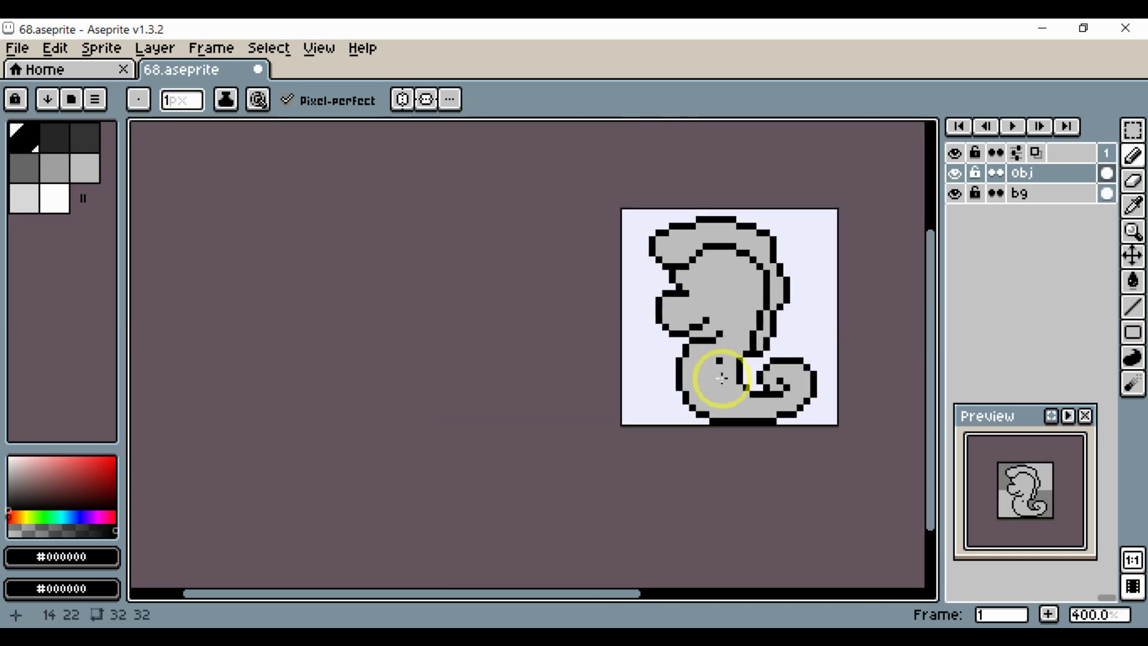
scroll(708, 385, "up", 2)
scroll(674, 389, "down", 3)
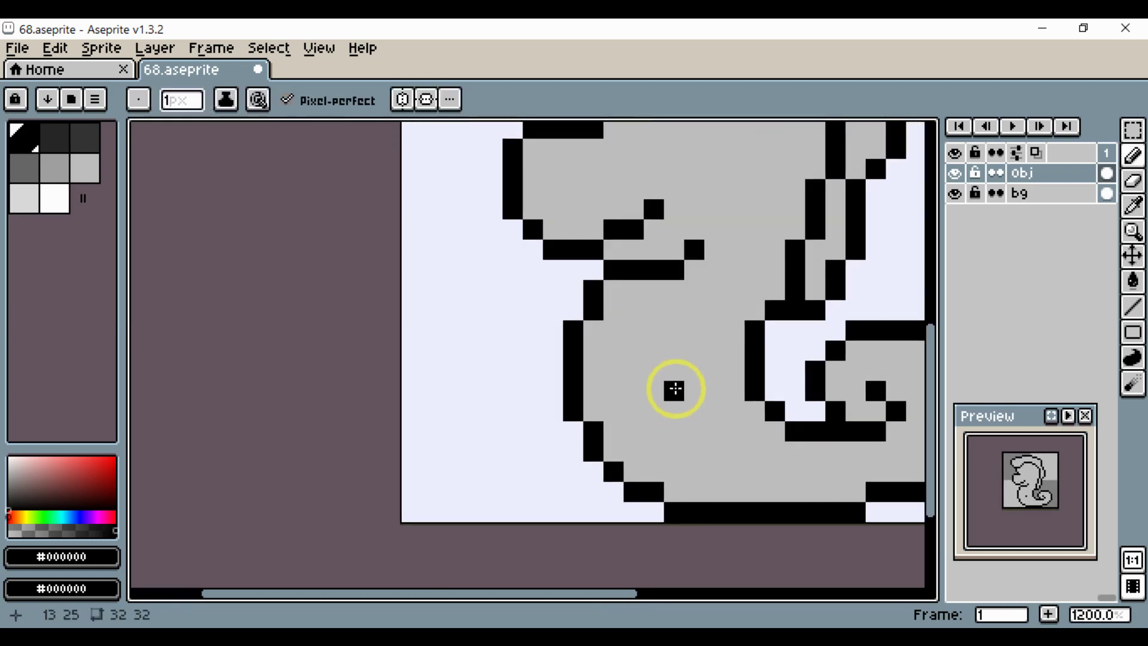
Thicken the mouth corner into a three-pixel black L shape and recolour the front mouth-line pixel light grey.
scroll(660, 350, "up", 4)
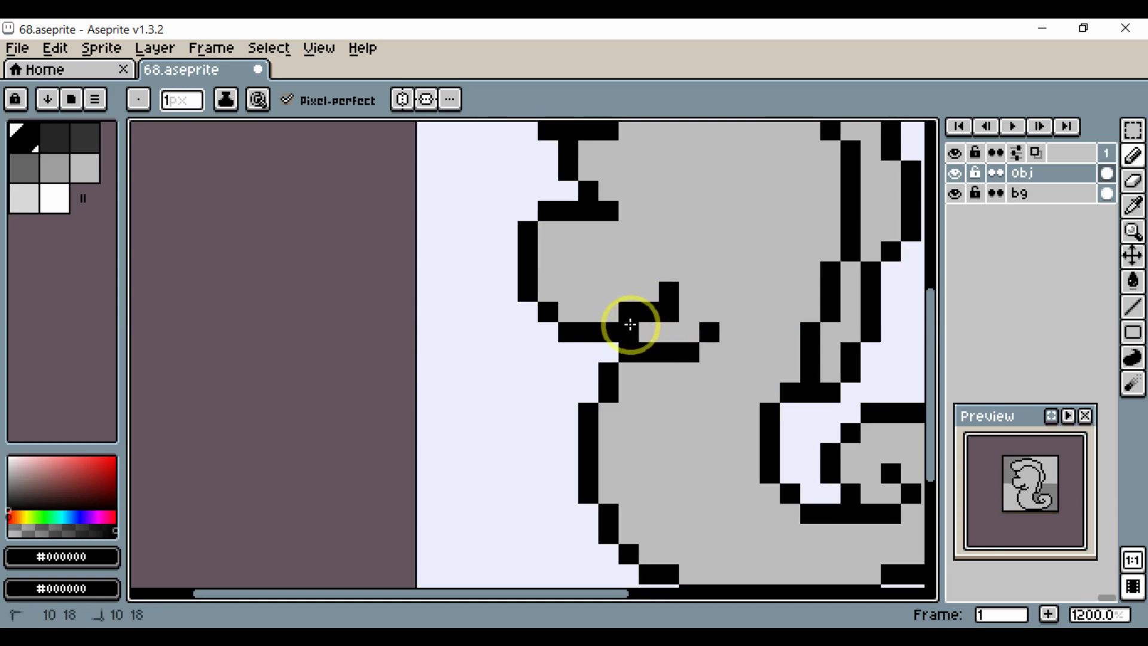
left_click(631, 324, "alt")
scroll(631, 323, "down", 5)
scroll(628, 332, "up", 3)
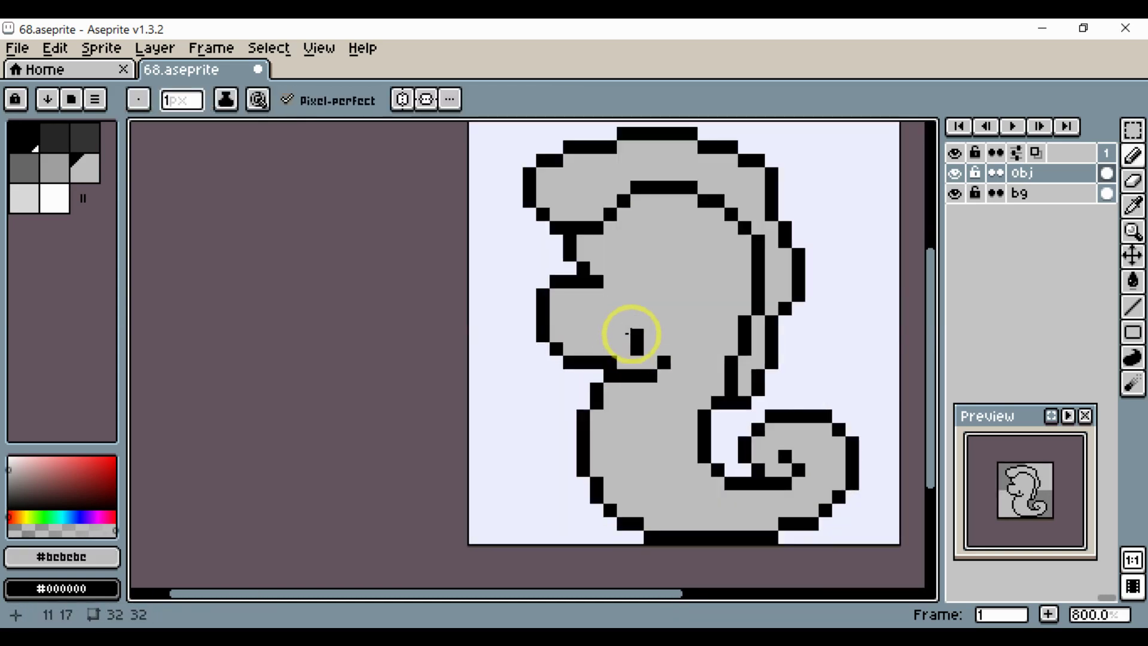
key("space")
left_click_drag(630, 305, 595, 332)
left_click(601, 365, "alt")
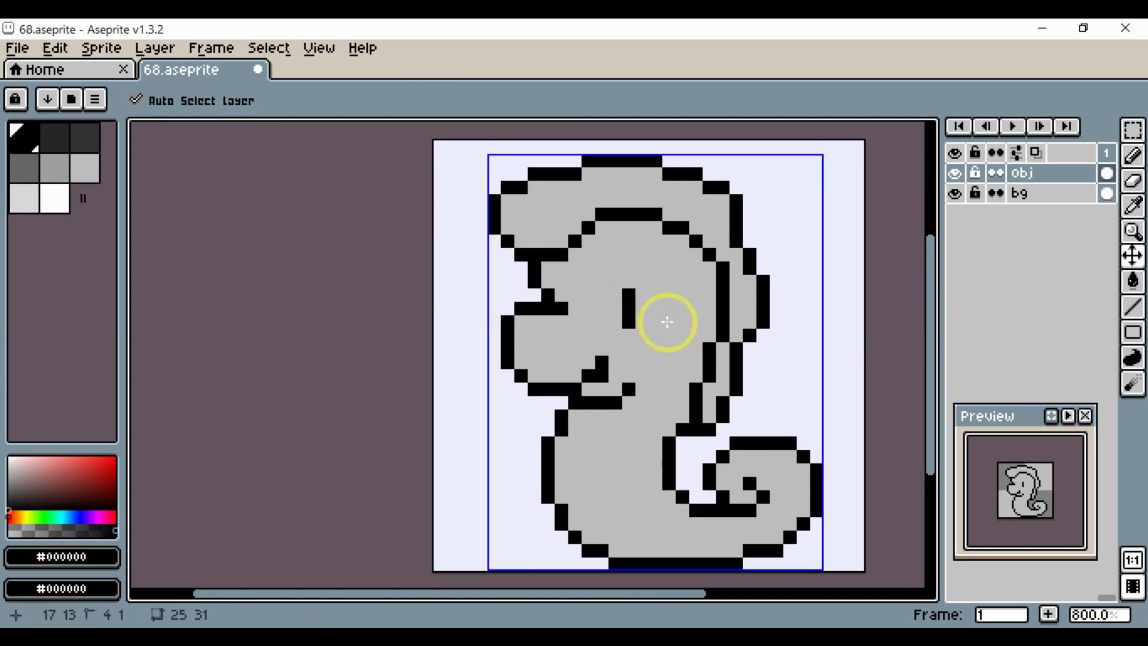
Undo the trial black strokes drawn for the eye.
key("ctrl+z")
key("ctrl+z")
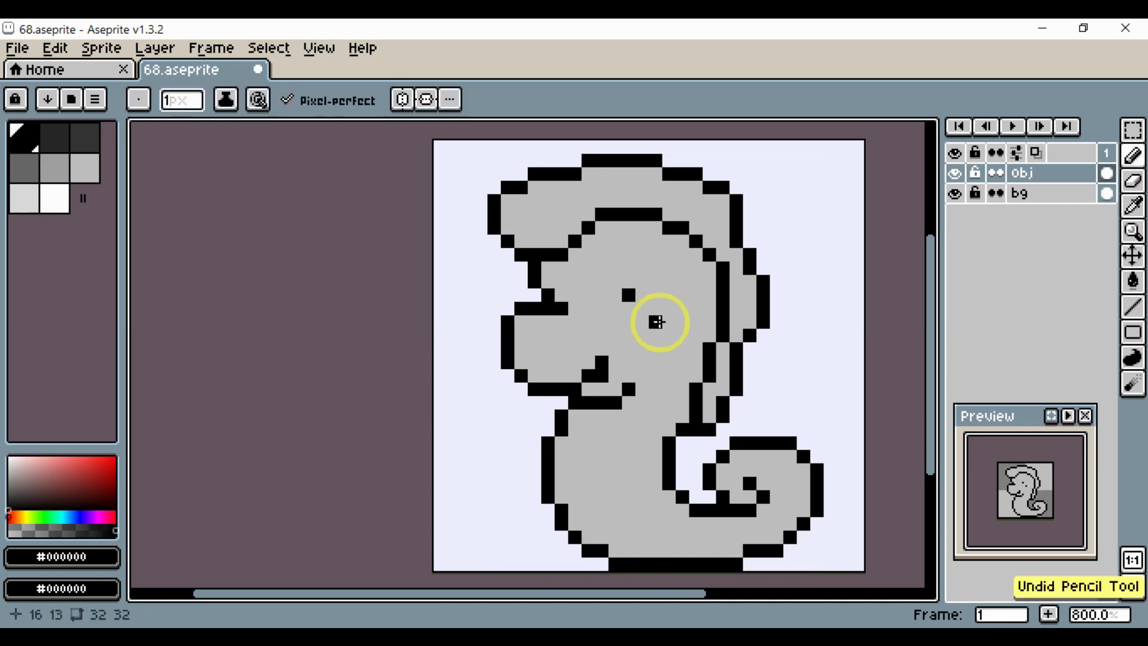
key("ctrl+z")
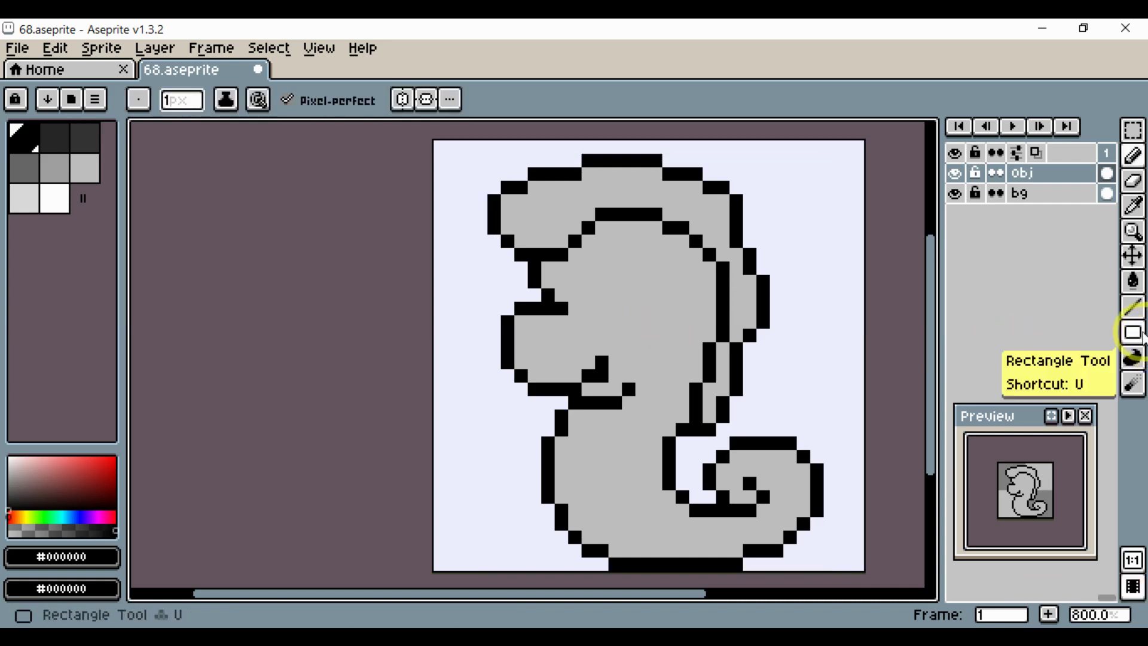
Draw a five-pixel-wide round eye on the head with the Ellipse tool, fill it black, and recolour its doubled lower corner pixel light grey.
left_click_drag(1133, 332, 1079, 330)
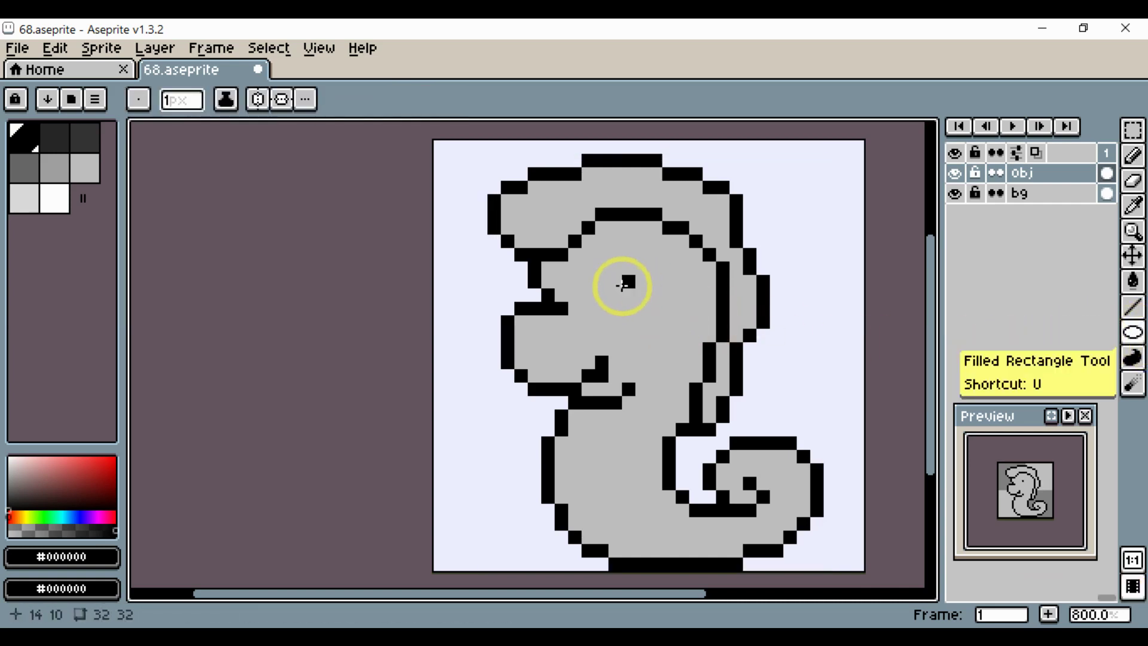
left_click_drag(623, 280, 678, 336)
scroll(678, 335, "up", 3)
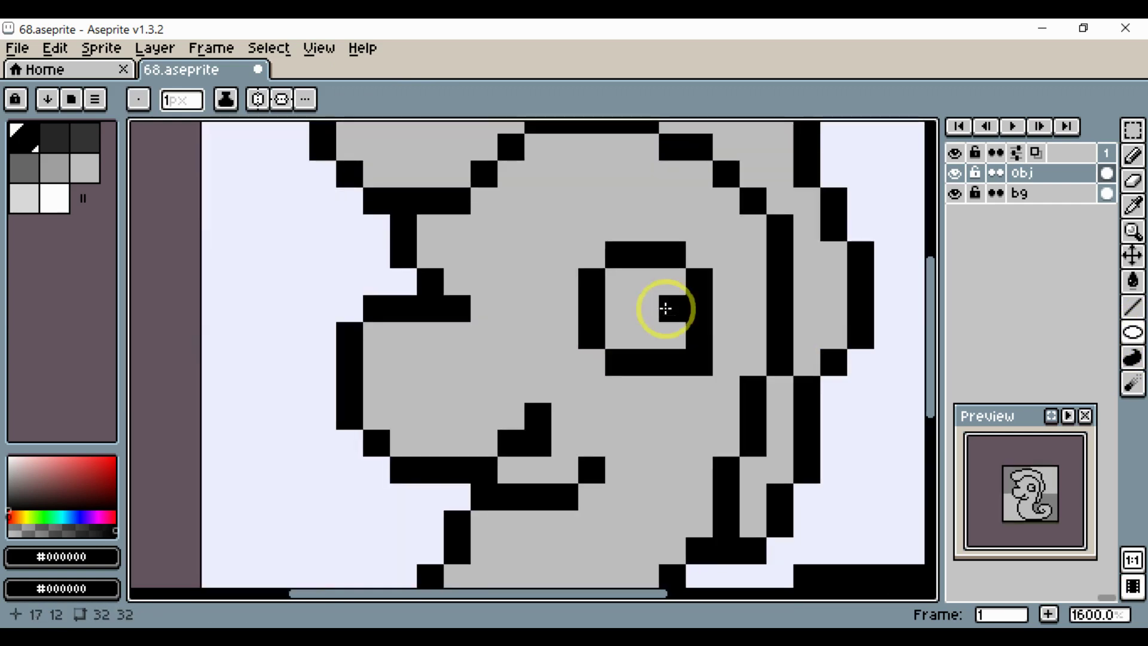
key("b")
mouse_move(662, 287)
left_mouse_down()
mouse_move(673, 346)
mouse_move(650, 334)
mouse_move(657, 286)
mouse_move(627, 329)
mouse_move(620, 281)
mouse_move(628, 333)
left_mouse_up()
left_click(700, 367, "alt")
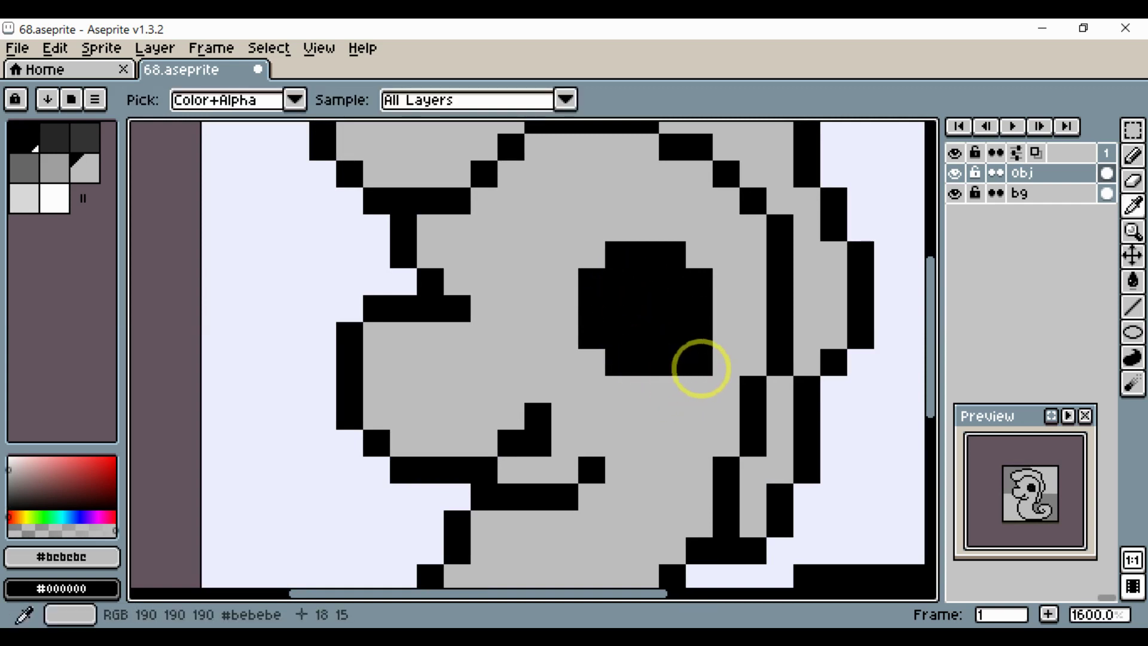
scroll(697, 386, "down", 4)
scroll(725, 374, "up", 3)
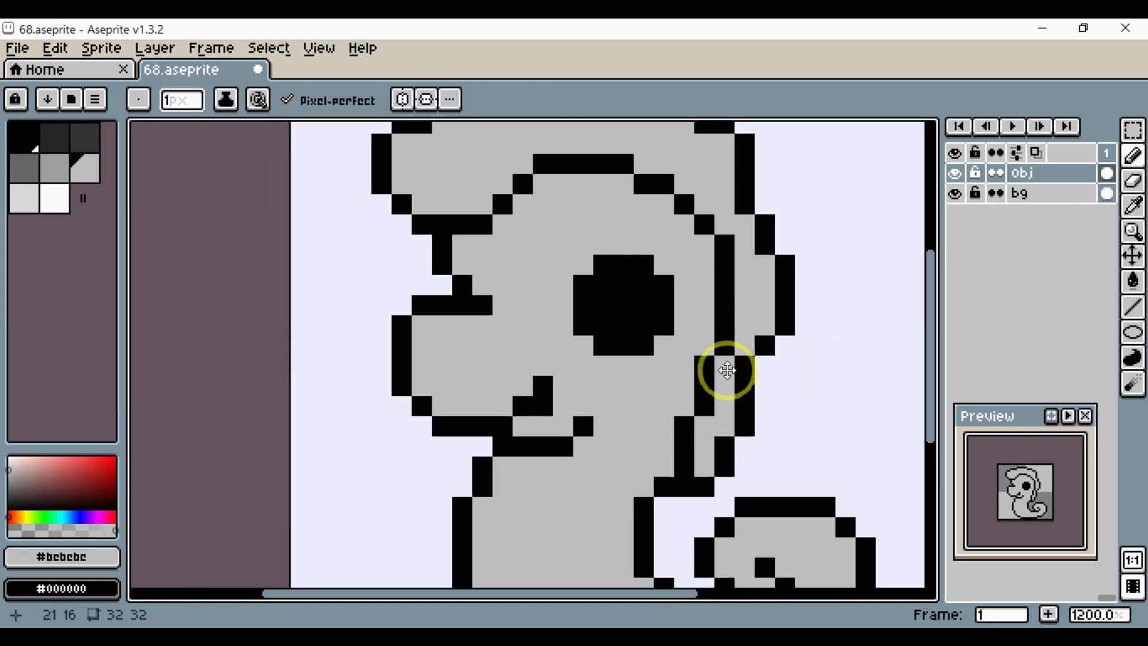
Select the 7×7 pixel area around the eye, try a small shift, and clear the selection.
left_click(660, 386)
key("ctrl+z")
key("m")
left_click_drag(527, 273, 656, 398)
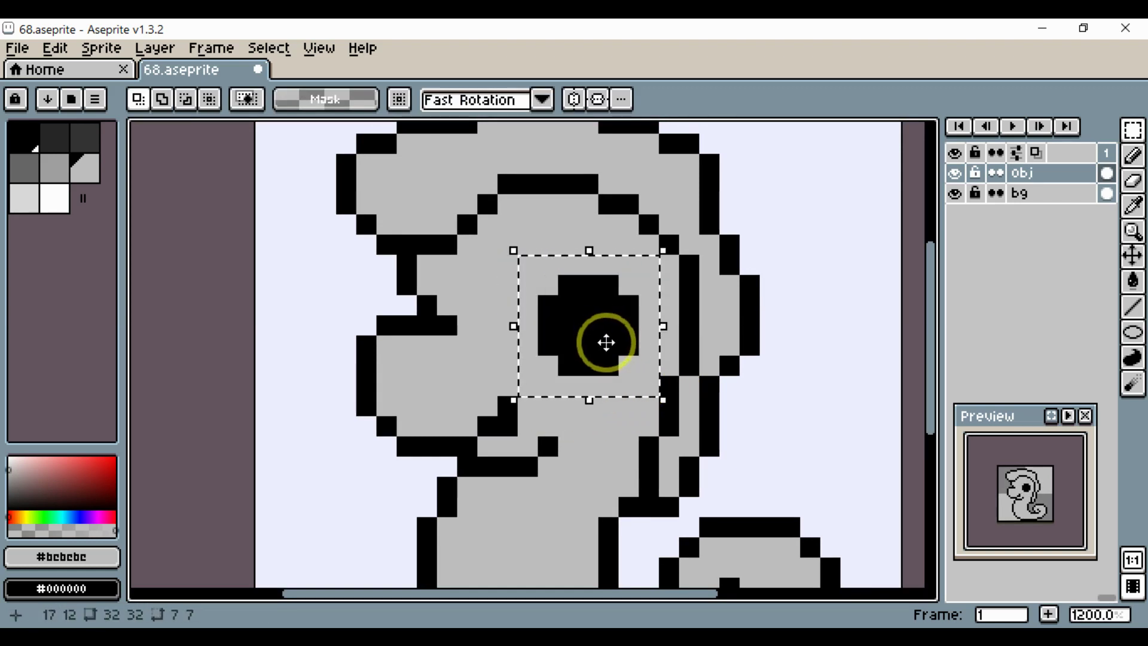
mouse_move(602, 341)
left_mouse_down()
mouse_move(612, 362)
mouse_move(613, 345)
left_mouse_up()
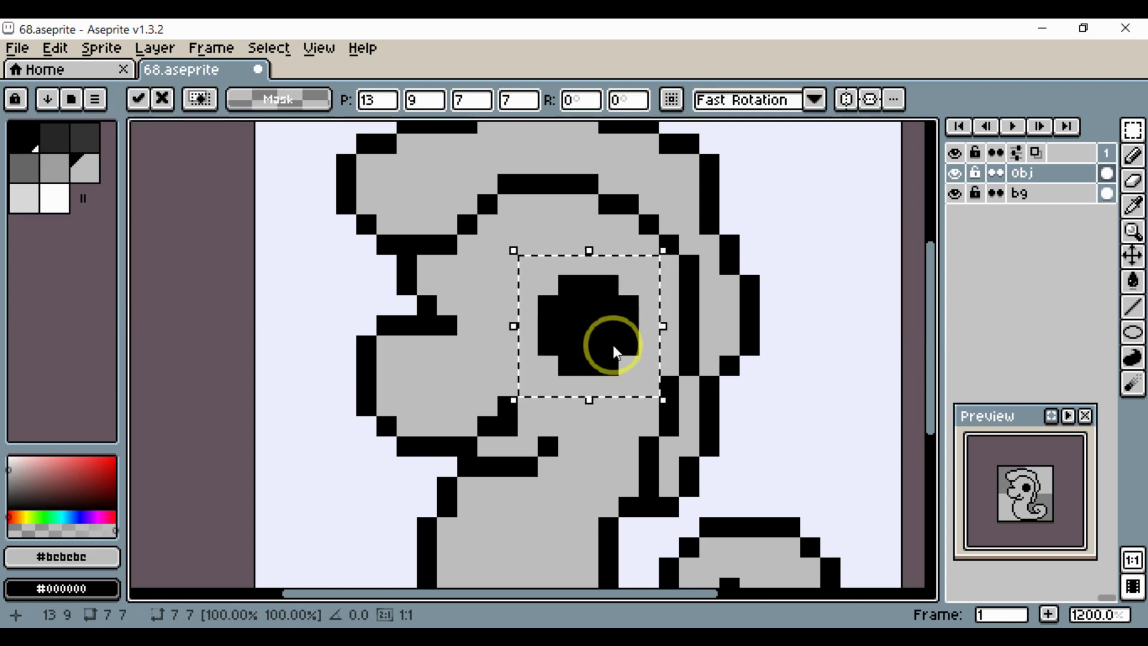
key("ctrl+d")
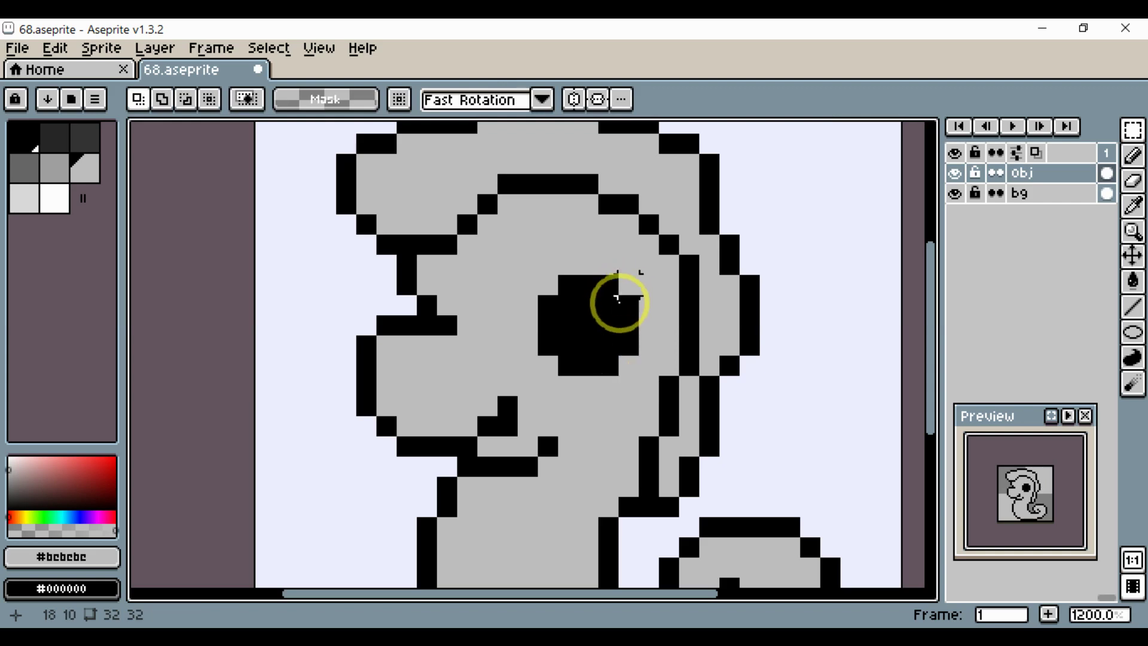
Paint a three-pixel white L-shaped highlight in the eye's upper front and a single white pixel at its lower back.
left_click(55, 197)
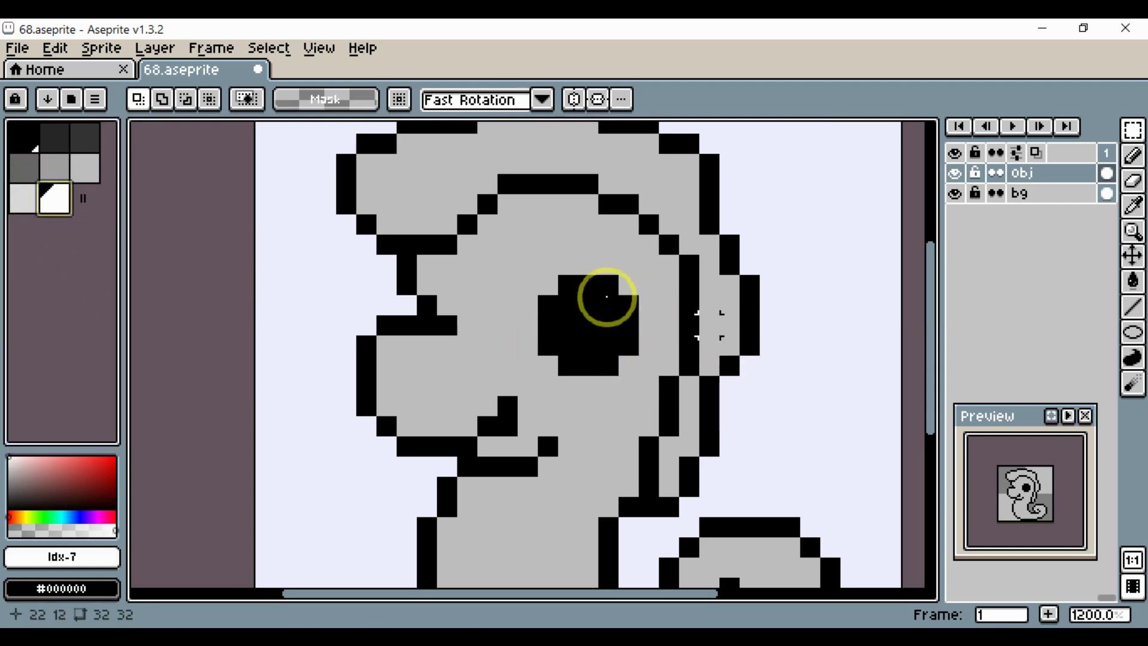
scroll(602, 295, "up", 1)
key("b")
left_click(553, 293)
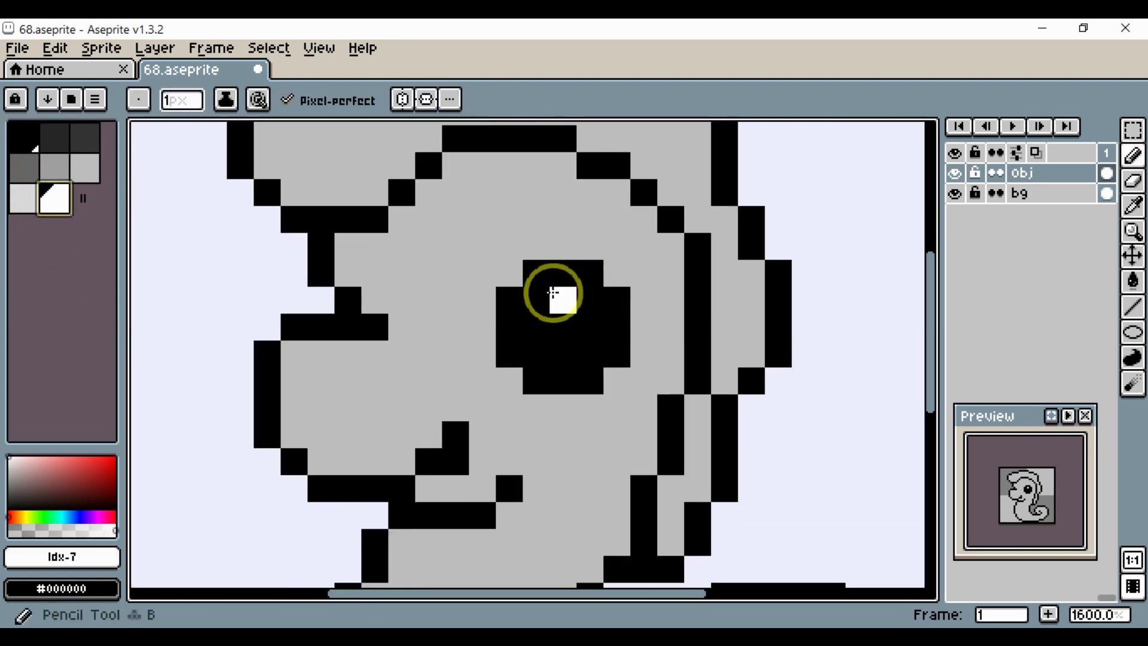
left_click(526, 295)
left_click(526, 321)
left_click(574, 335)
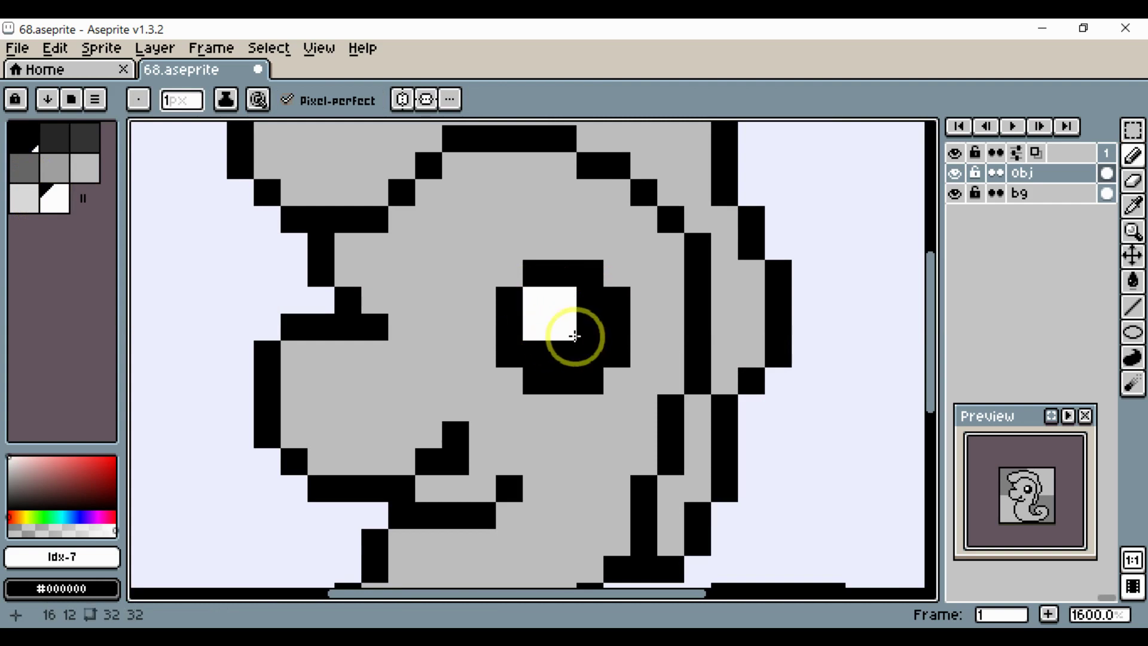
left_click(585, 347)
scroll(585, 347, "down", 5)
scroll(628, 405, "down", 3)
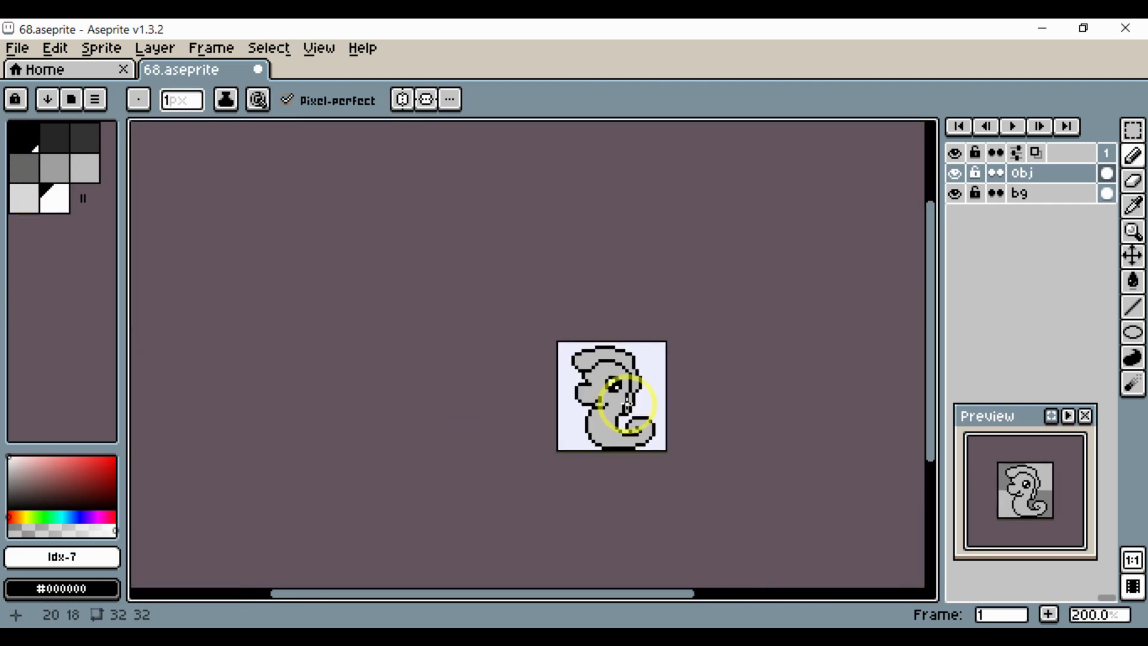
scroll(628, 406, "up", 4)
scroll(627, 404, "up", 1)
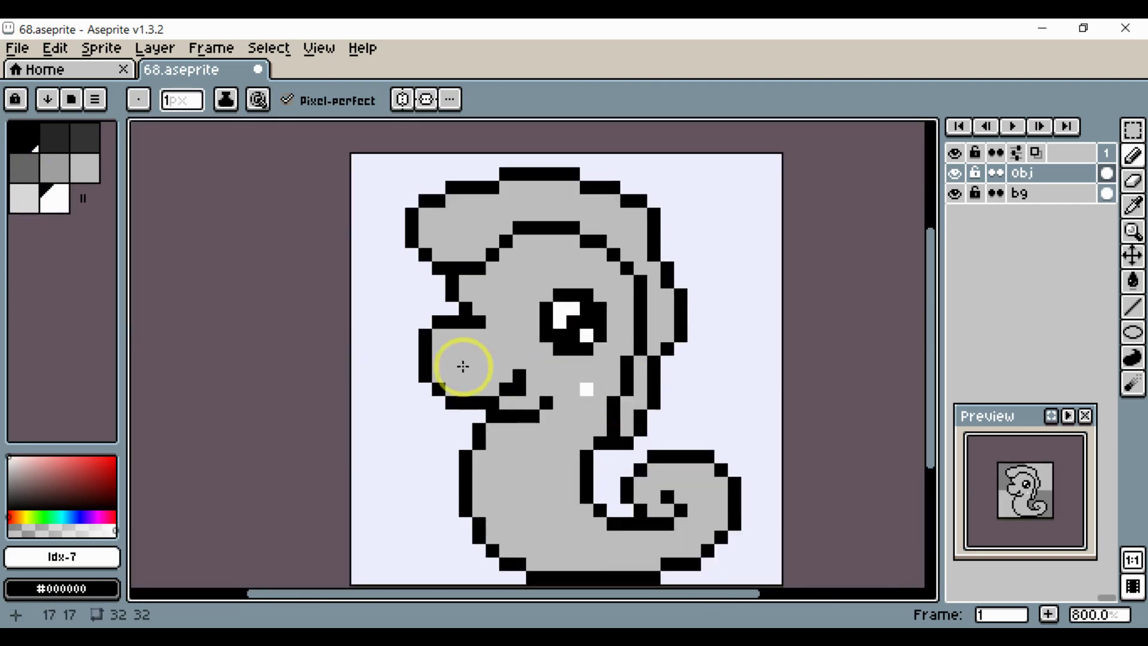
Round the snout's upper front corner with one black pixel set diagonally inward and erase the old corner pixels.
left_click(440, 335, "alt")
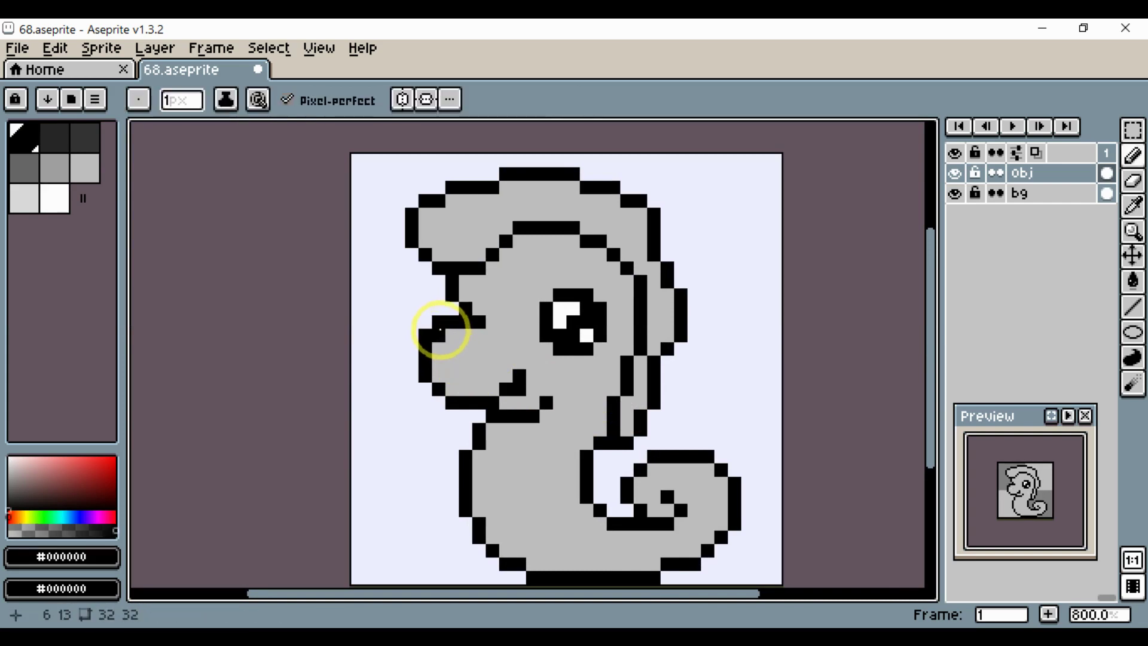
key("e")
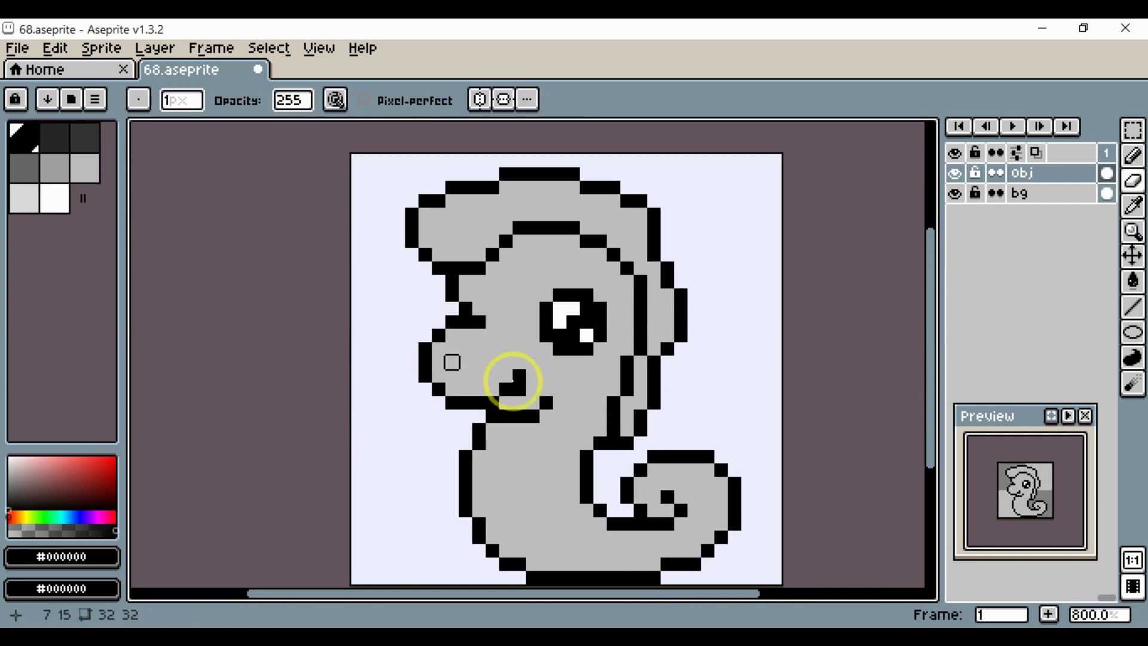
left_click_drag(520, 378, 479, 403)
scroll(537, 420, "down", 3)
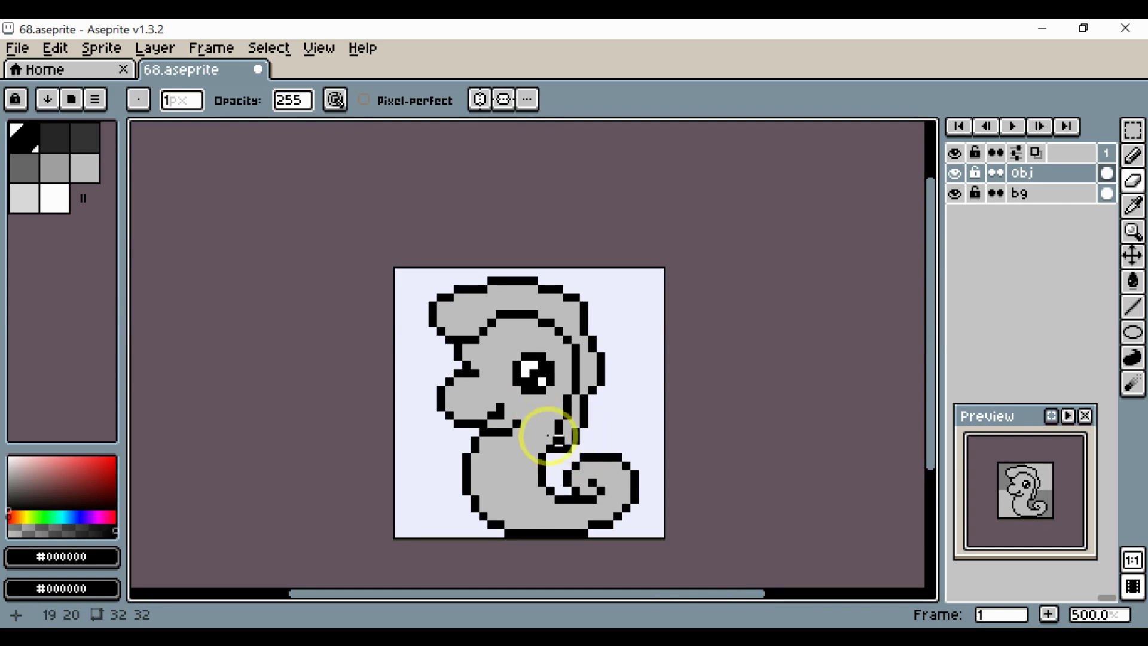
scroll(480, 313, "up", 2)
Raise the inner end pixel of the crest front's lower outline by one pixel in black and erase the old pixel.
left_click_drag(495, 303, 505, 319)
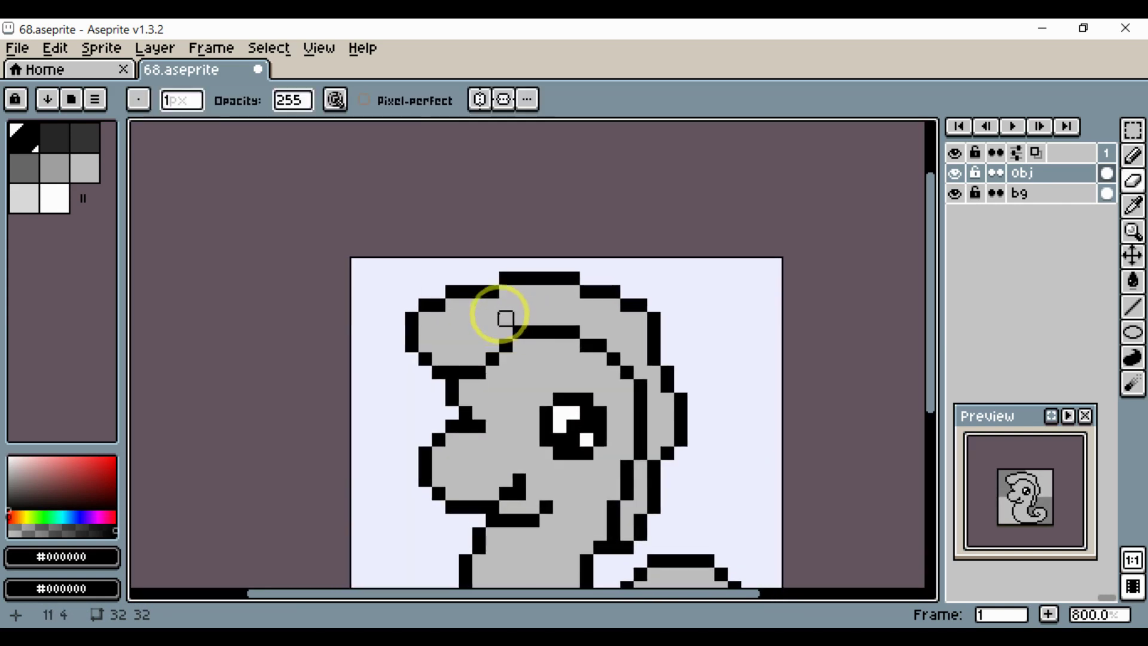
left_click(504, 346)
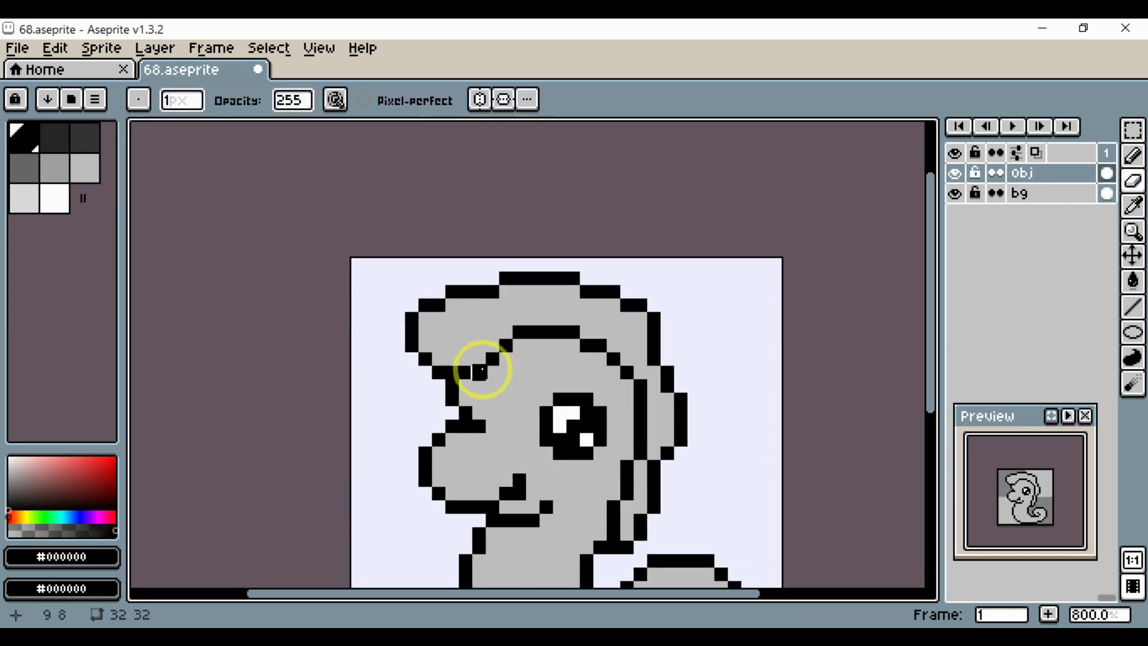
left_click(481, 371)
left_click(492, 361, "alt")
key("b")
left_click(477, 360)
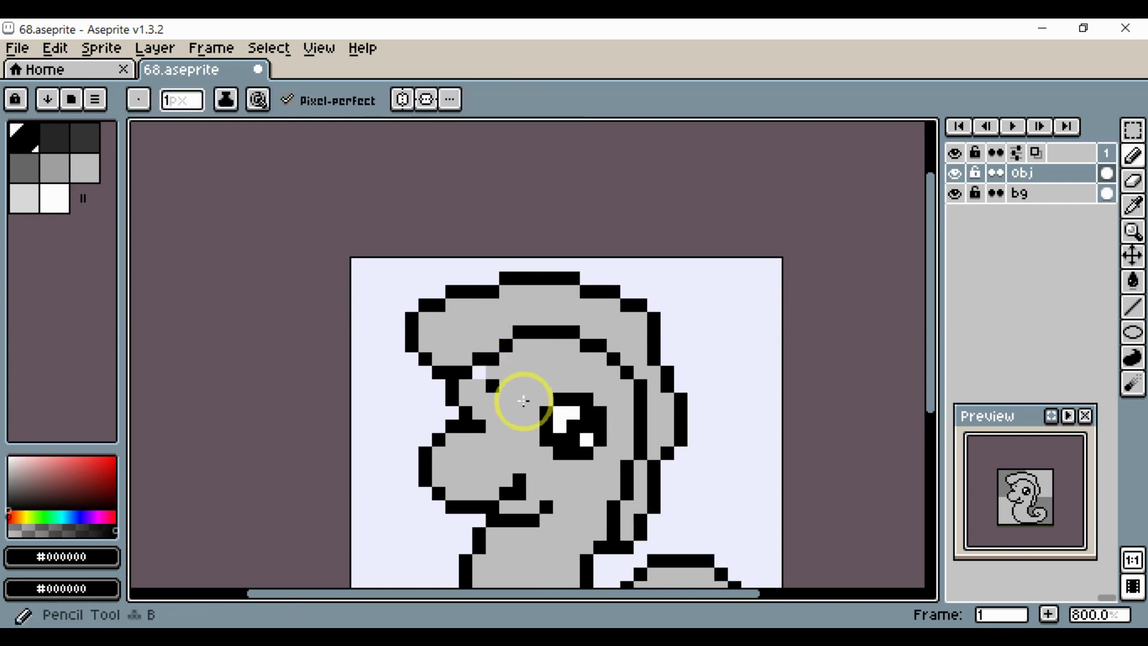
Fill the gap beneath the crest front's lower outline with light grey, covering the stray black pixel there.
scroll(523, 400, "down", 3)
scroll(515, 402, "up", 3)
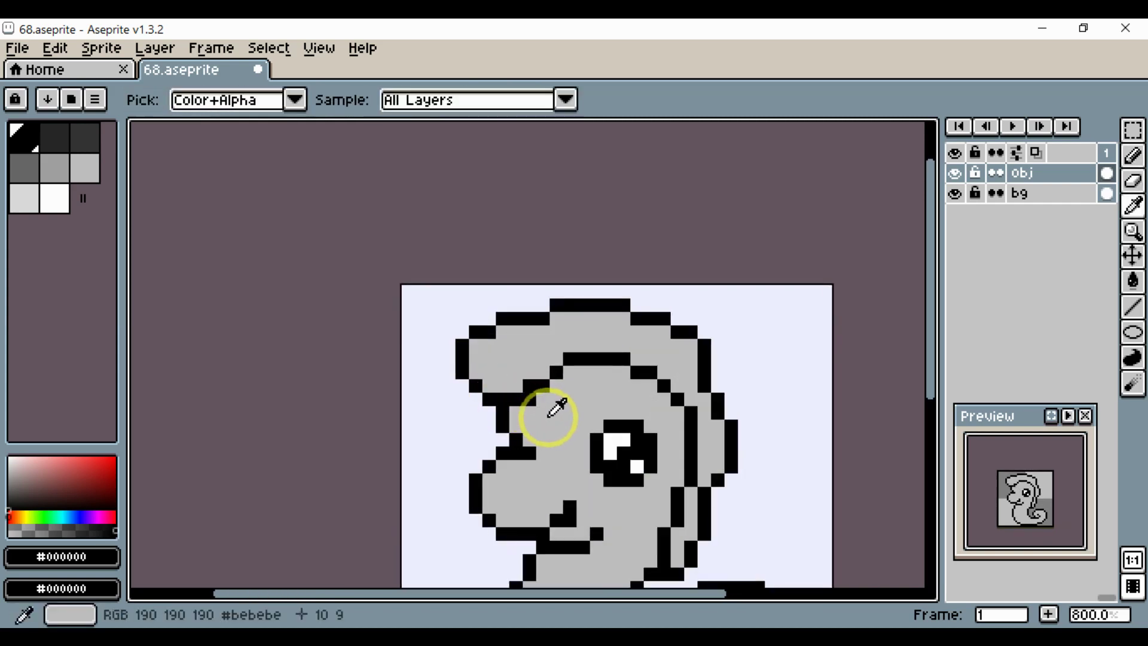
left_click(544, 409, "alt")
left_click_drag(572, 417, 526, 409)
scroll(526, 409, "down", 3)
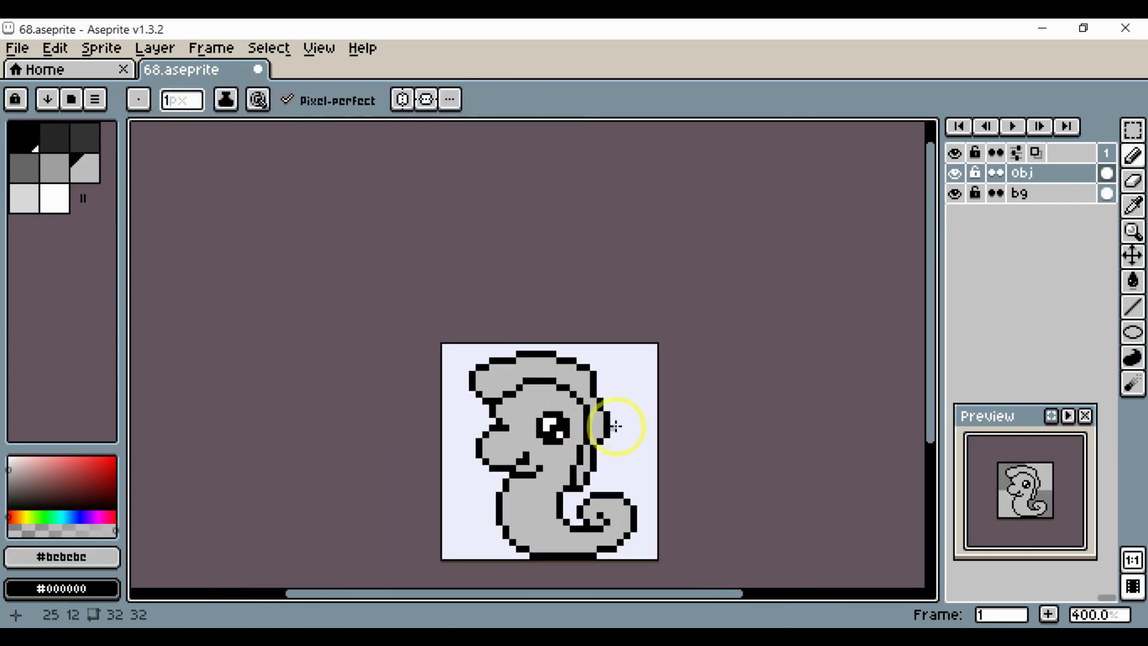
Extend the upper back fin's inner outline down by one black pixel and cover the adjacent front pixel with light grey.
left_click_drag(576, 460, 595, 411)
scroll(605, 411, "up", 5)
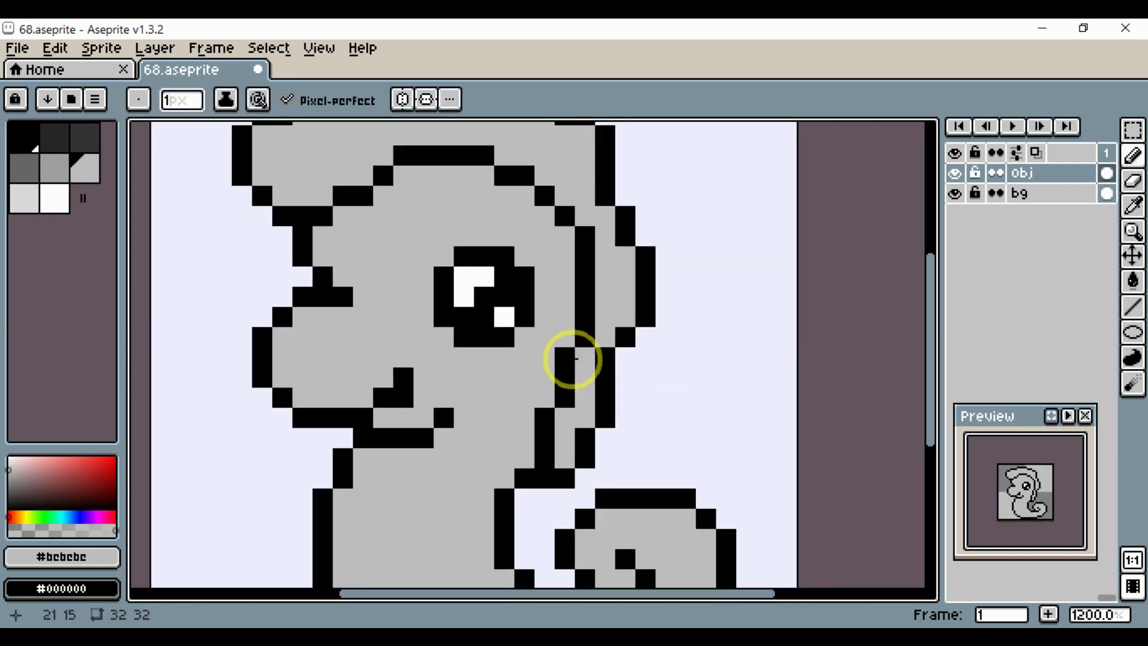
left_click(569, 379, "alt")
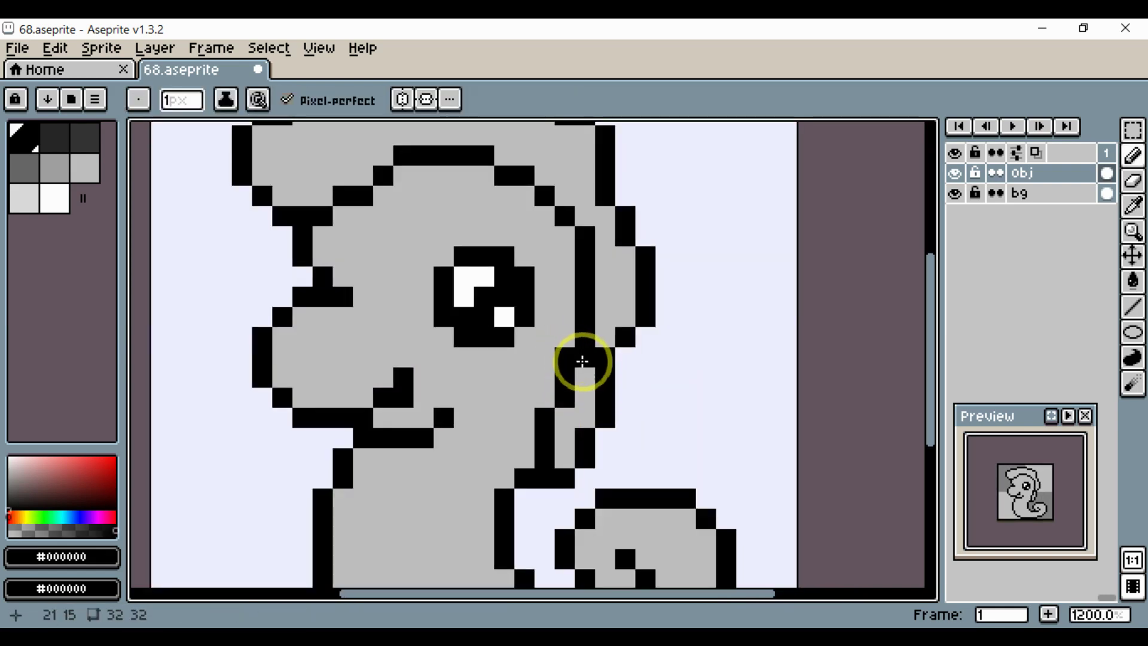
left_click(568, 331, "alt")
scroll(558, 364, "down", 3)
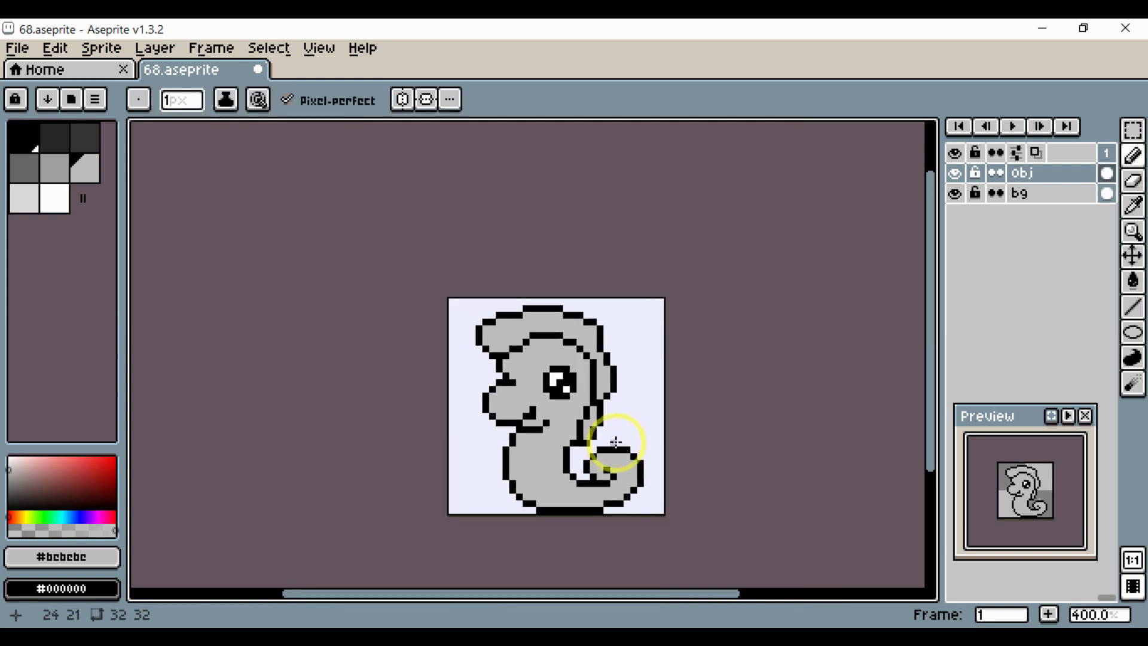
Widen the lower back-fin lobe outward by one pixel with a black outline and fill its inside with light grey.
scroll(608, 413, "up", 2)
left_click(580, 412, "alt")
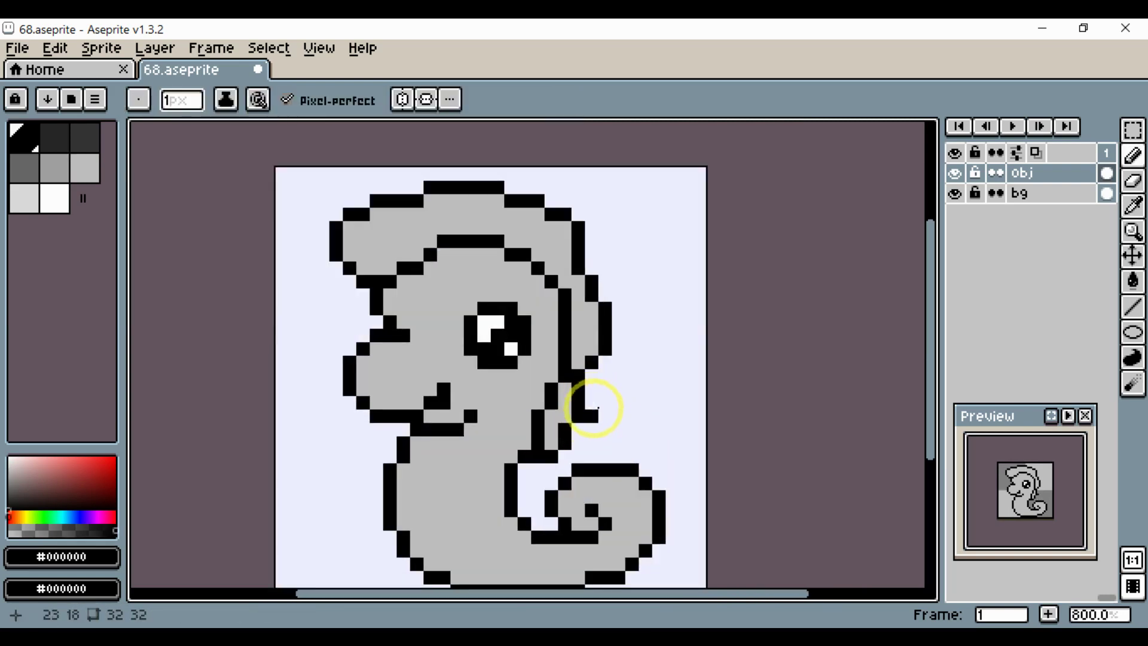
left_click(568, 395, "alt")
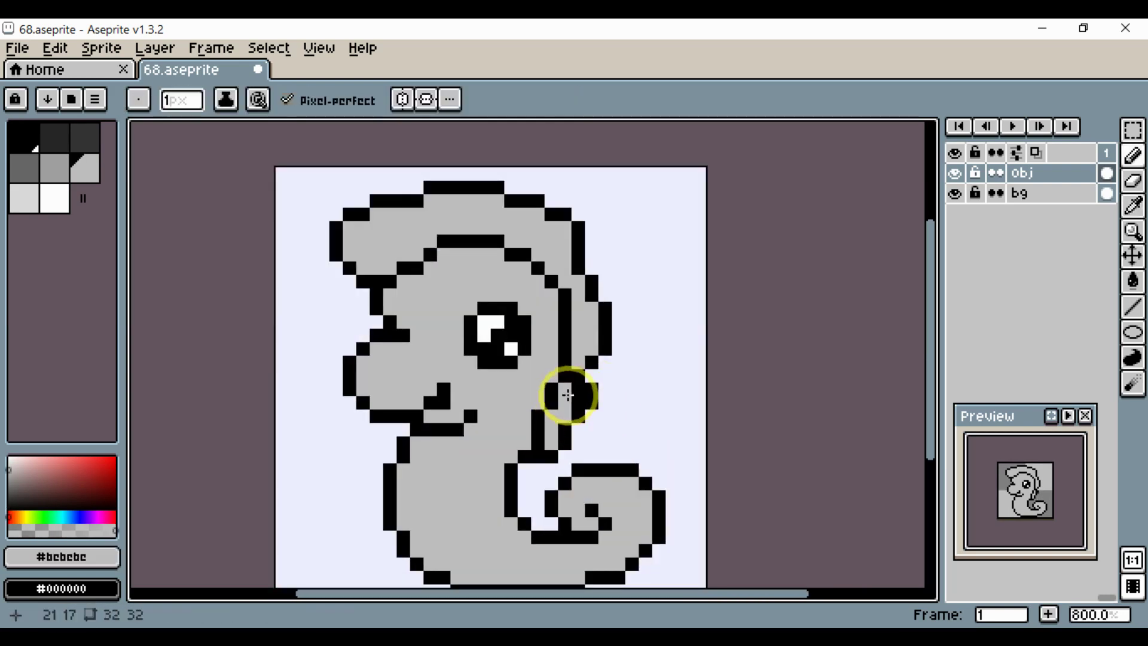
scroll(594, 426, "down", 3)
scroll(592, 418, "up", 3)
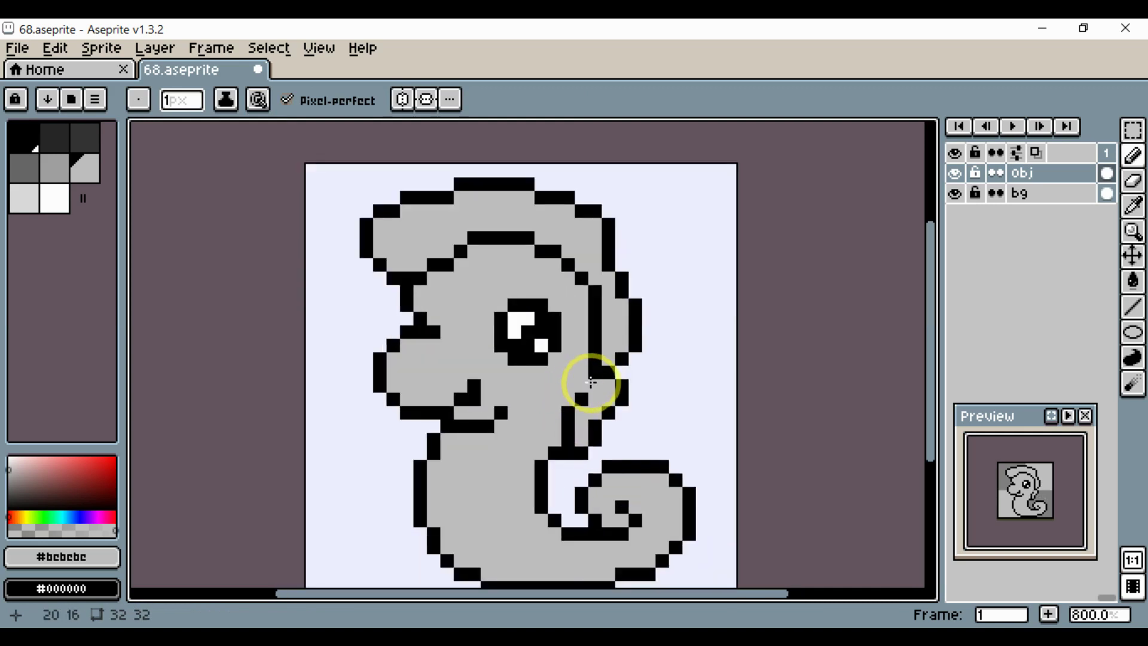
Place one dark grey shading pixel in the notch between the upper and lower back-fin lobes.
scroll(607, 380, "up", 3)
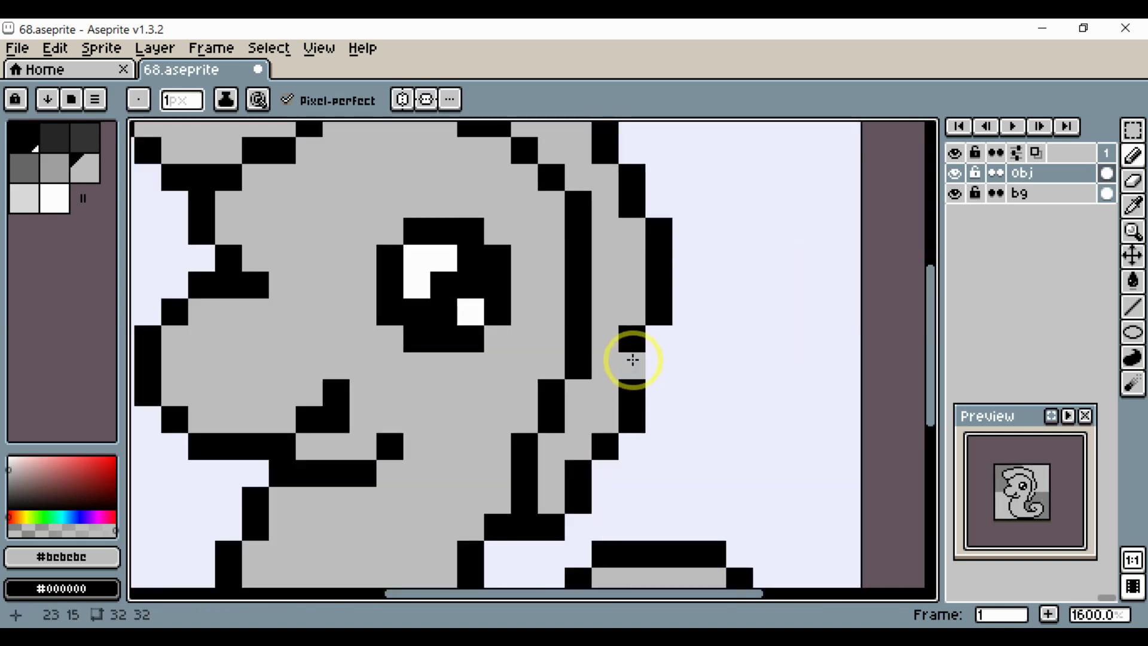
scroll(629, 360, "up", 4)
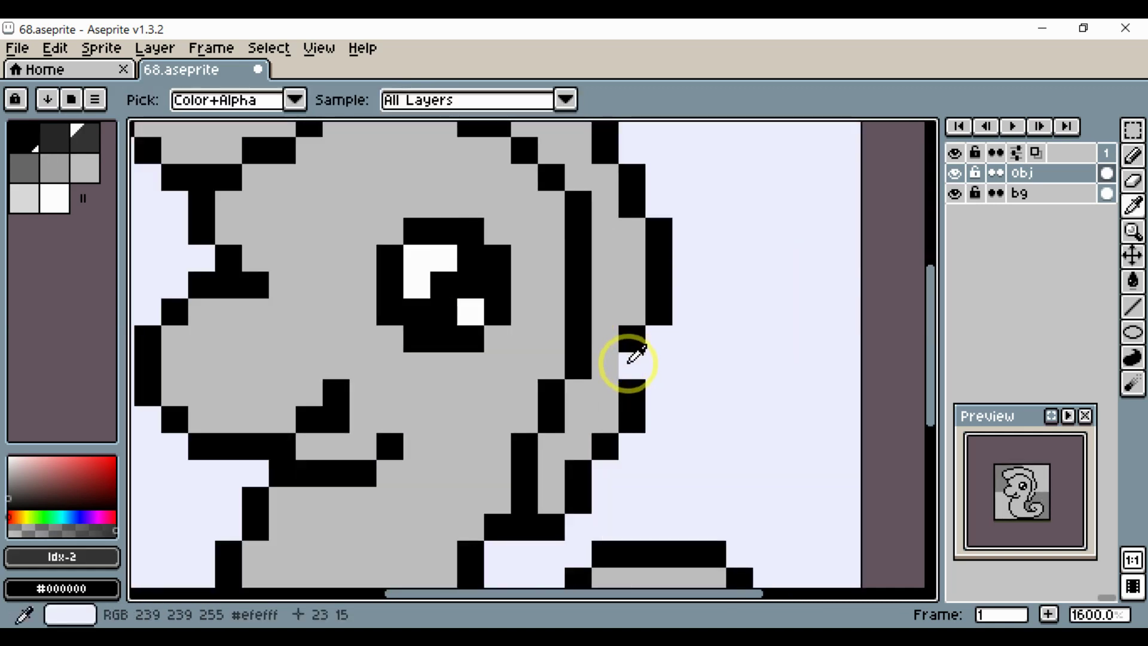
left_click(607, 369)
Shade the crest's front curl in dark grey with two diagonal pixels along its lower front corner and two along its inner lower edge.
left_click_drag(618, 429, 621, 535)
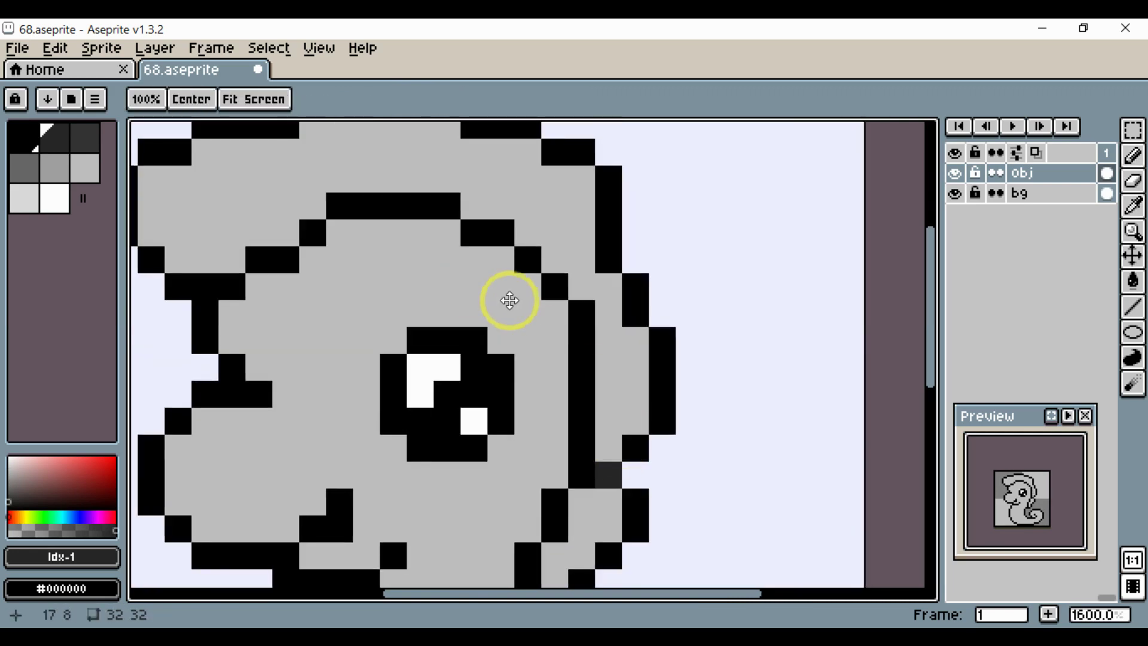
left_click_drag(510, 303, 840, 388)
mouse_move(621, 368)
left_mouse_down()
mouse_move(600, 401)
mouse_move(497, 437)
left_mouse_up()
left_click(450, 351)
left_click(479, 379)
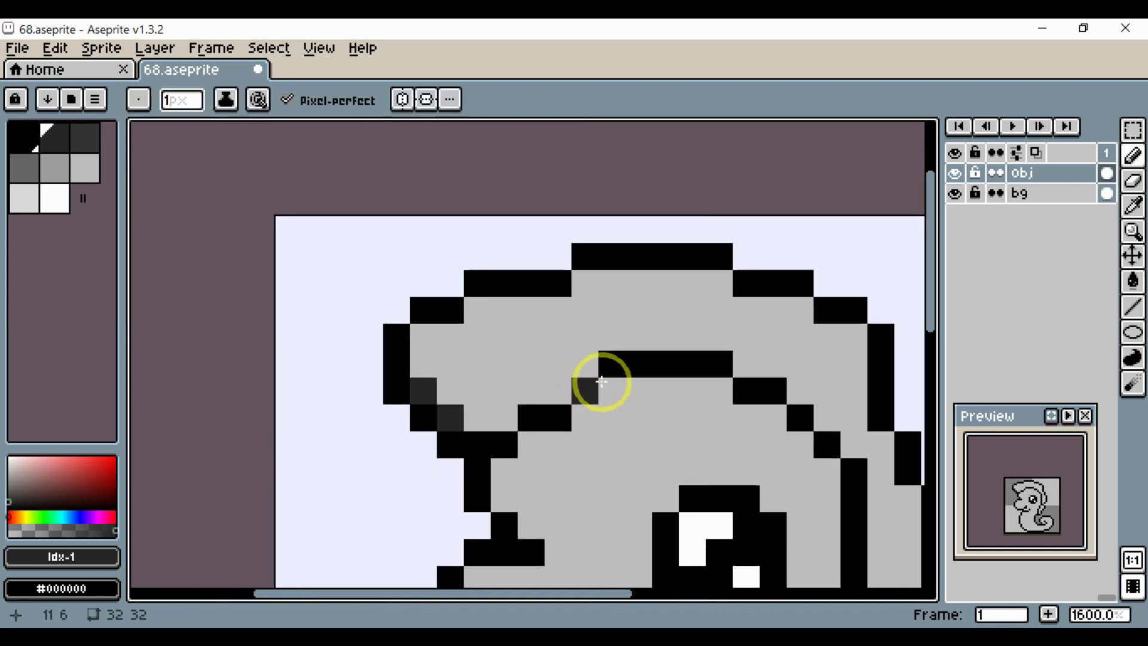
mouse_move(572, 375)
left_mouse_down()
mouse_move(534, 351)
mouse_move(563, 354)
mouse_move(546, 421)
left_mouse_up()
left_click(557, 385)
left_click(533, 359)
Draw a dark grey fold line across the crest: two stacked pixels under the top outline and one diagonally below.
left_click_drag(629, 359, 534, 325)
left_click(457, 299)
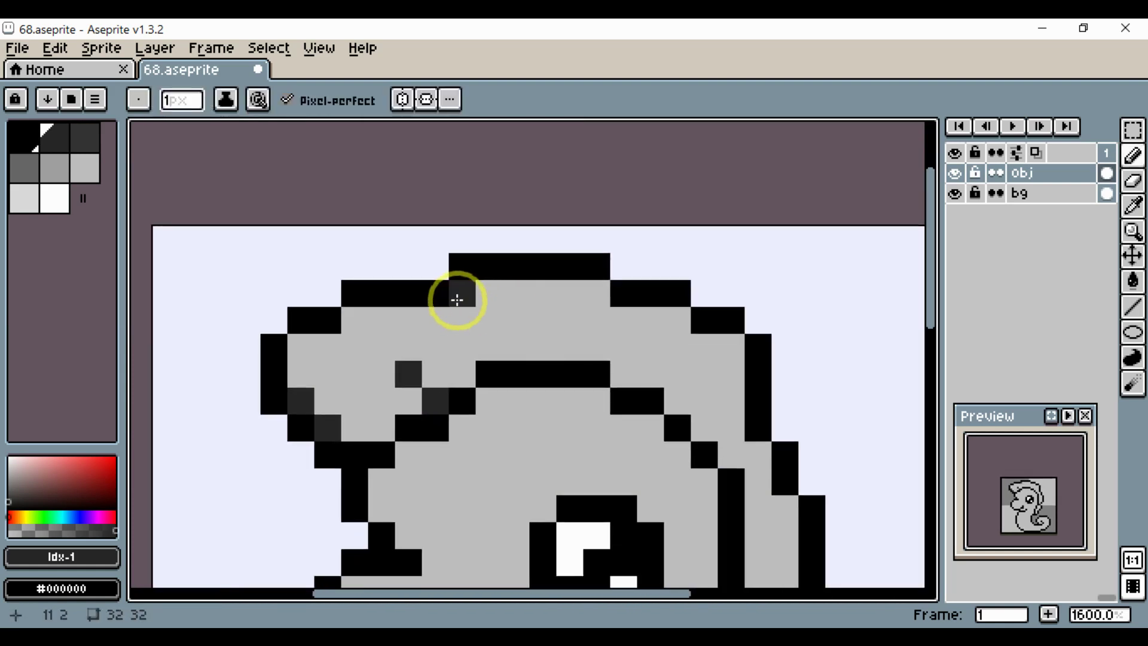
left_click(459, 325)
left_click(489, 339)
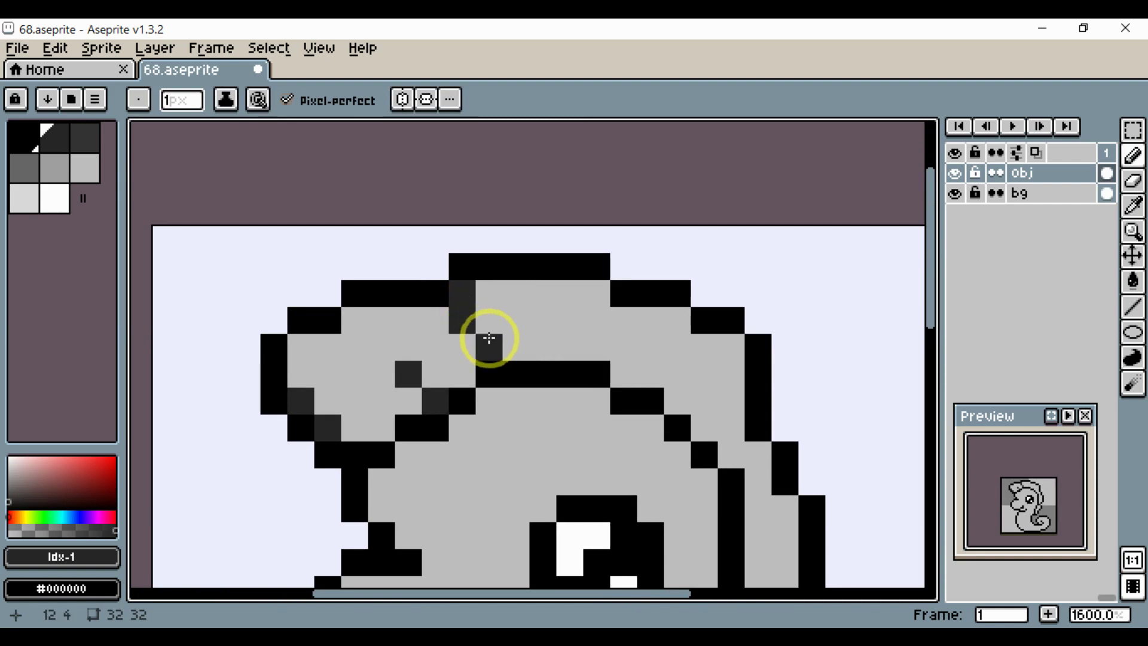
Add dark grey shading to the crest's back: two diagonal pixels above its inner outline and one where that outline turns down.
left_click_drag(578, 372, 504, 357)
left_click(612, 379)
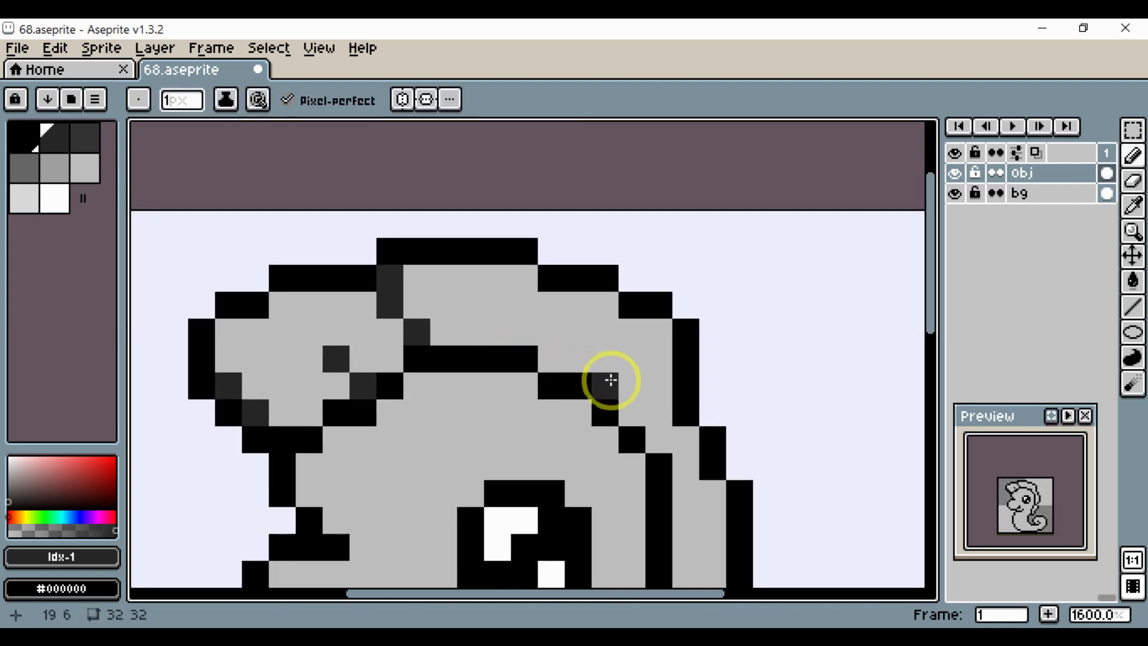
left_click(620, 354)
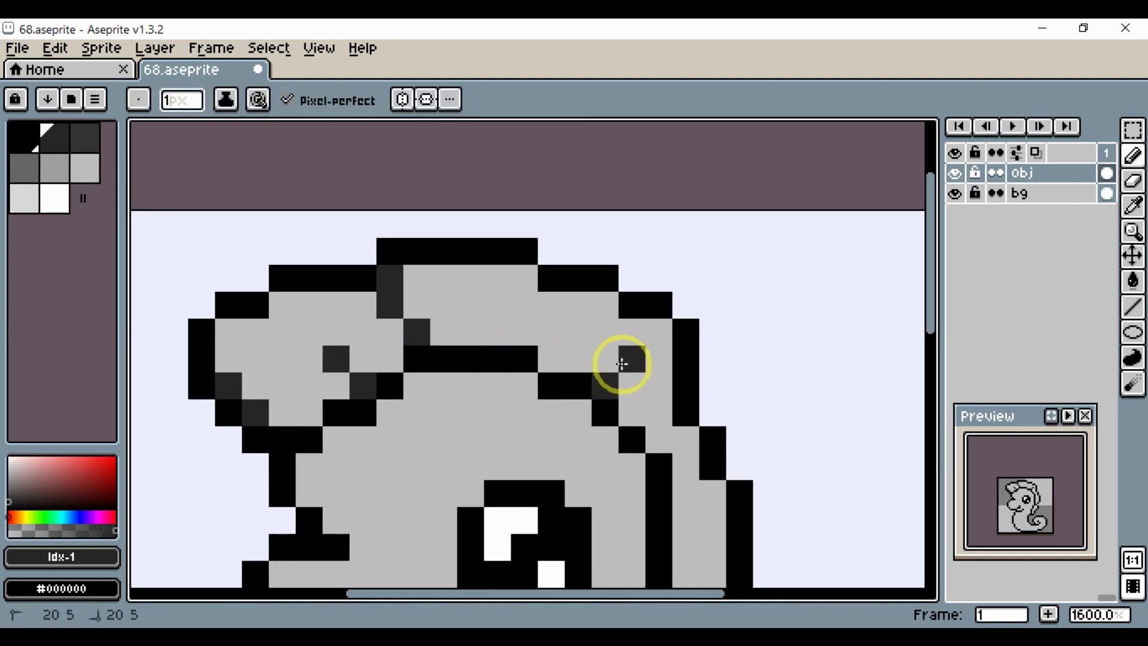
left_click_drag(622, 364, 561, 190)
left_click(596, 295)
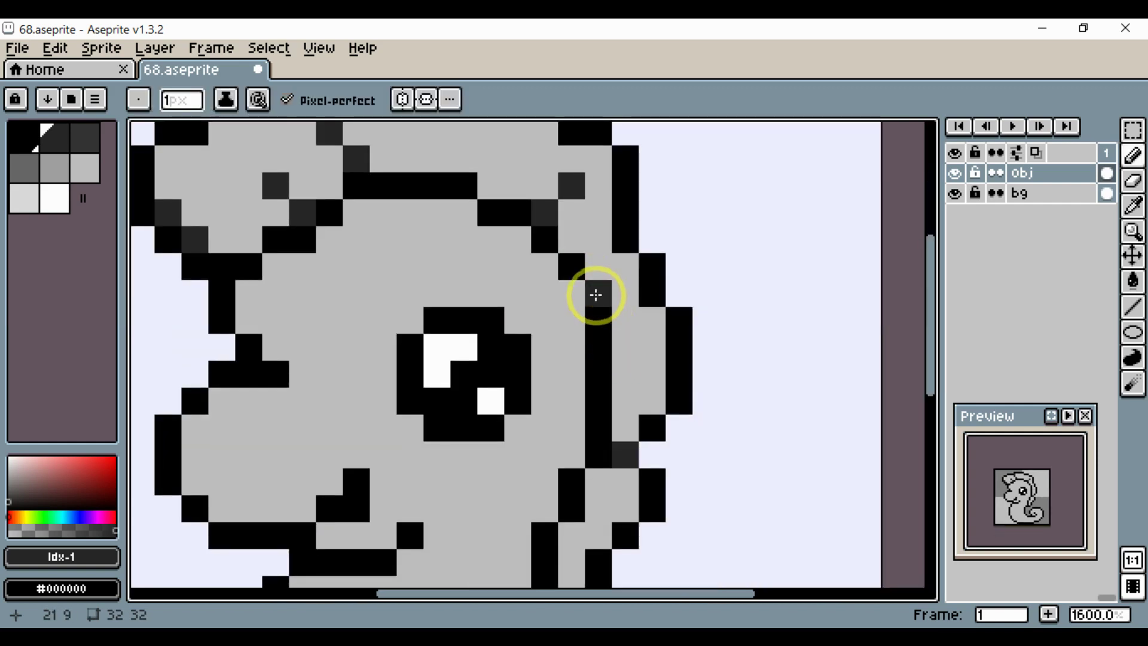
left_click(591, 271)
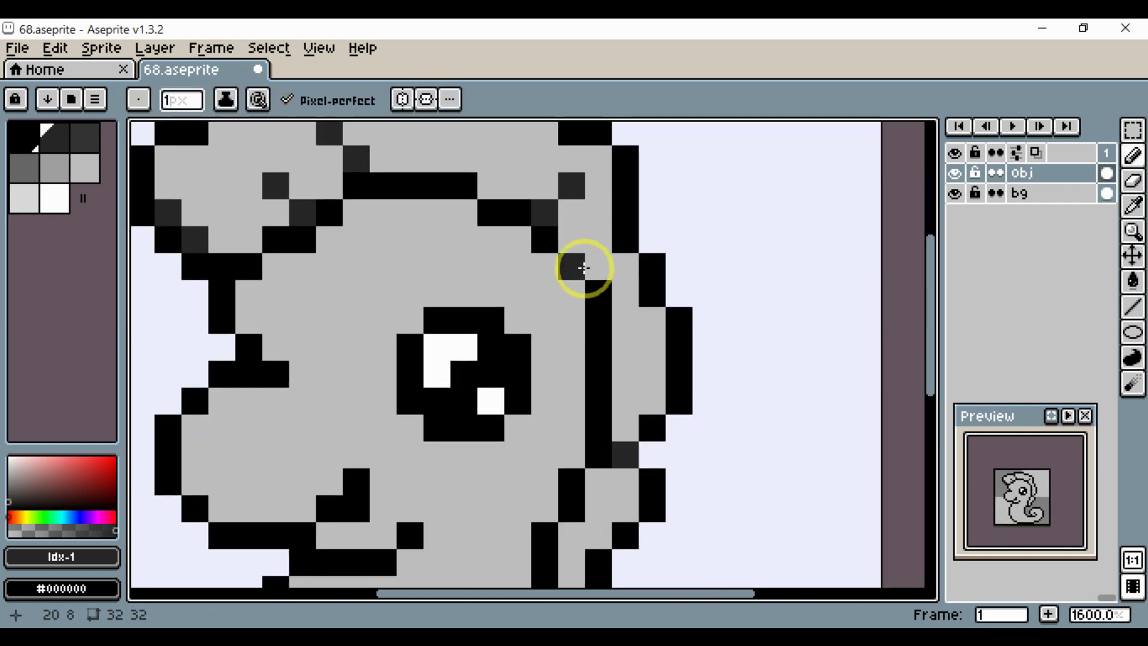
Extend the crest's upper back edge two pixels outward with a stepped black outline and fill the enclosed area with light grey.
left_click_drag(587, 263, 569, 329)
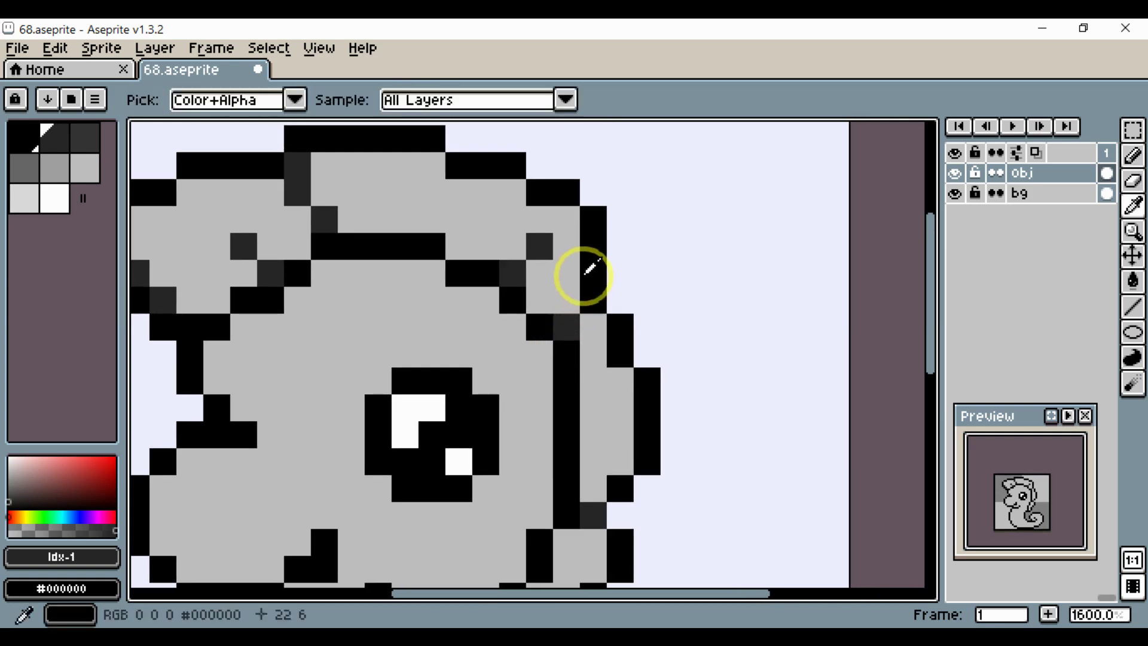
left_click(587, 264, "alt")
left_click(621, 224)
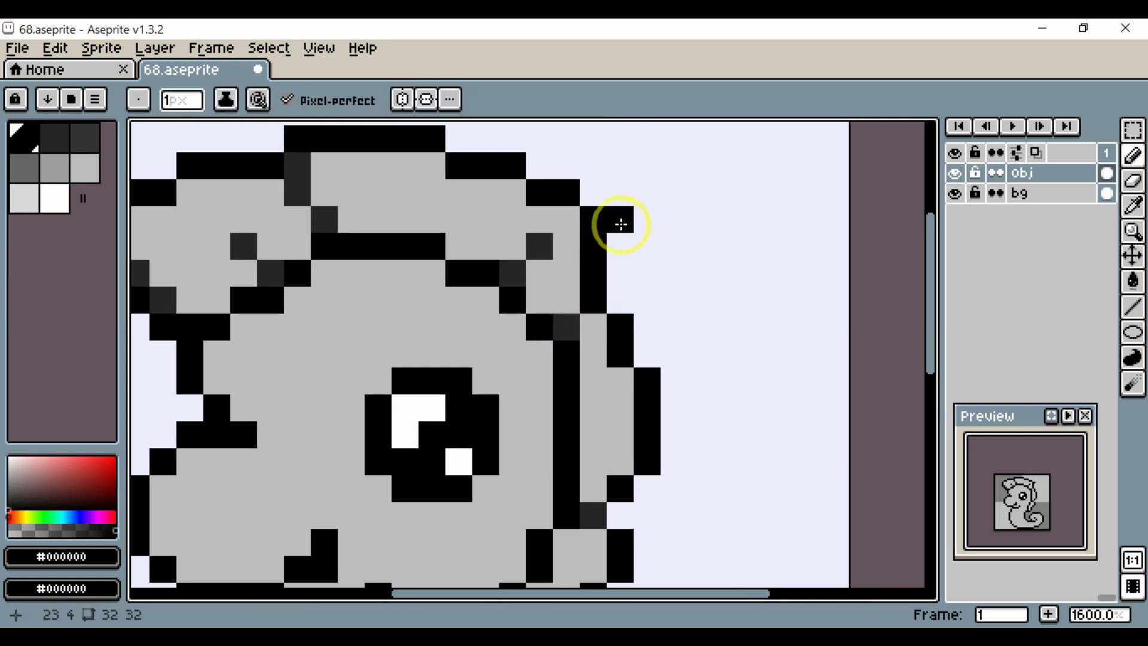
left_click_drag(621, 224, 647, 251)
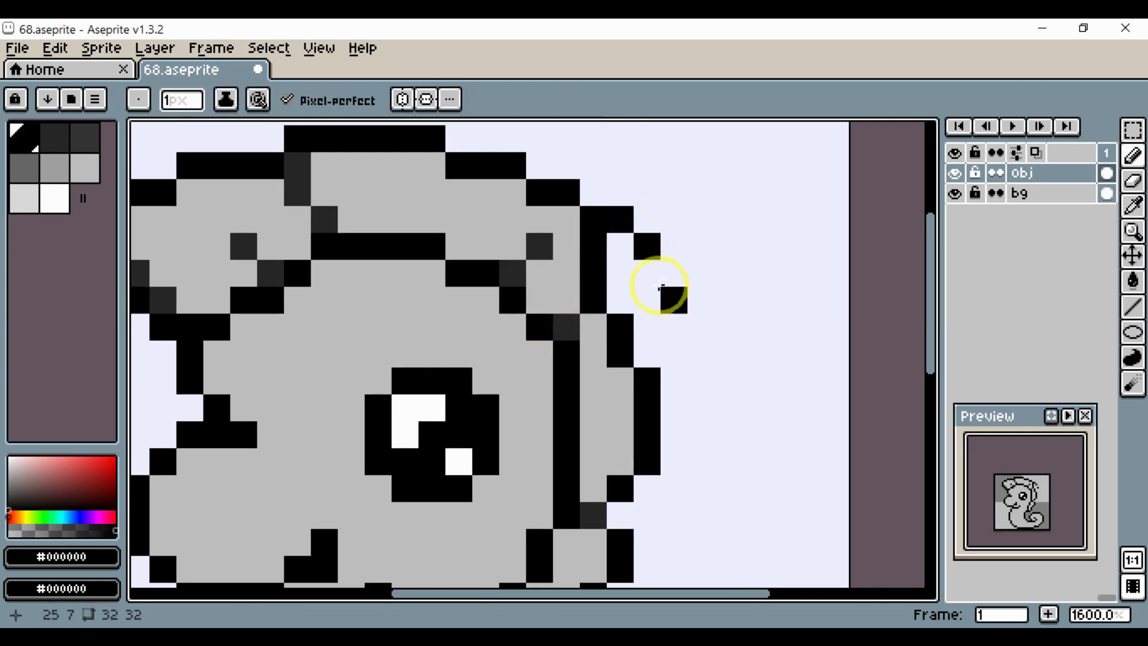
left_click(640, 302)
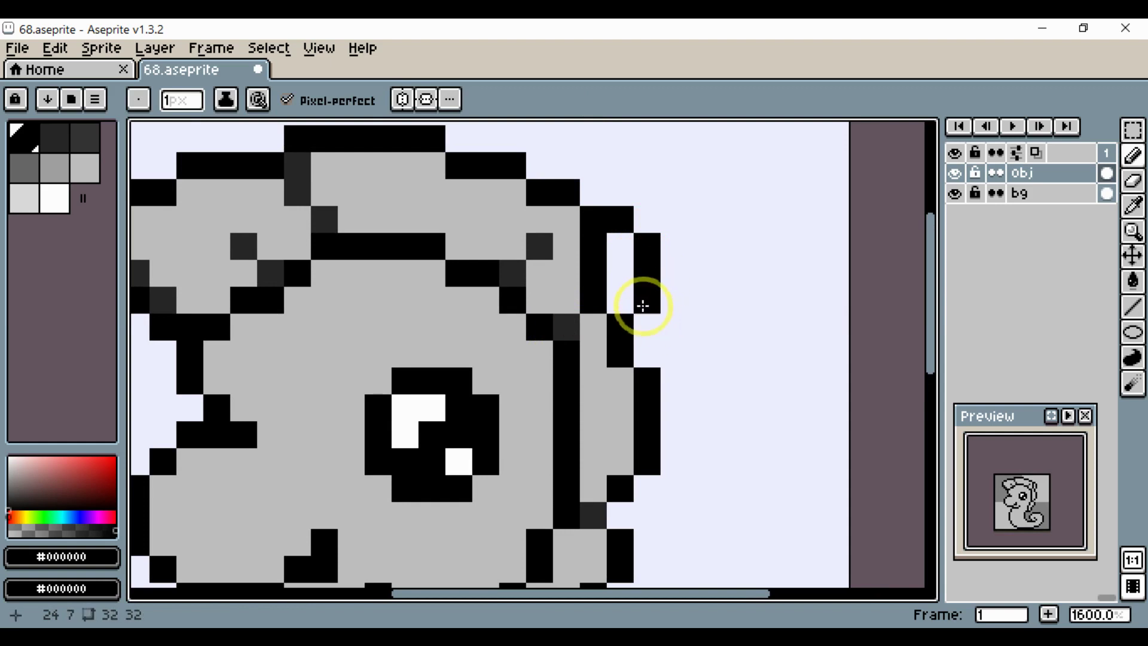
left_click(595, 306, "alt")
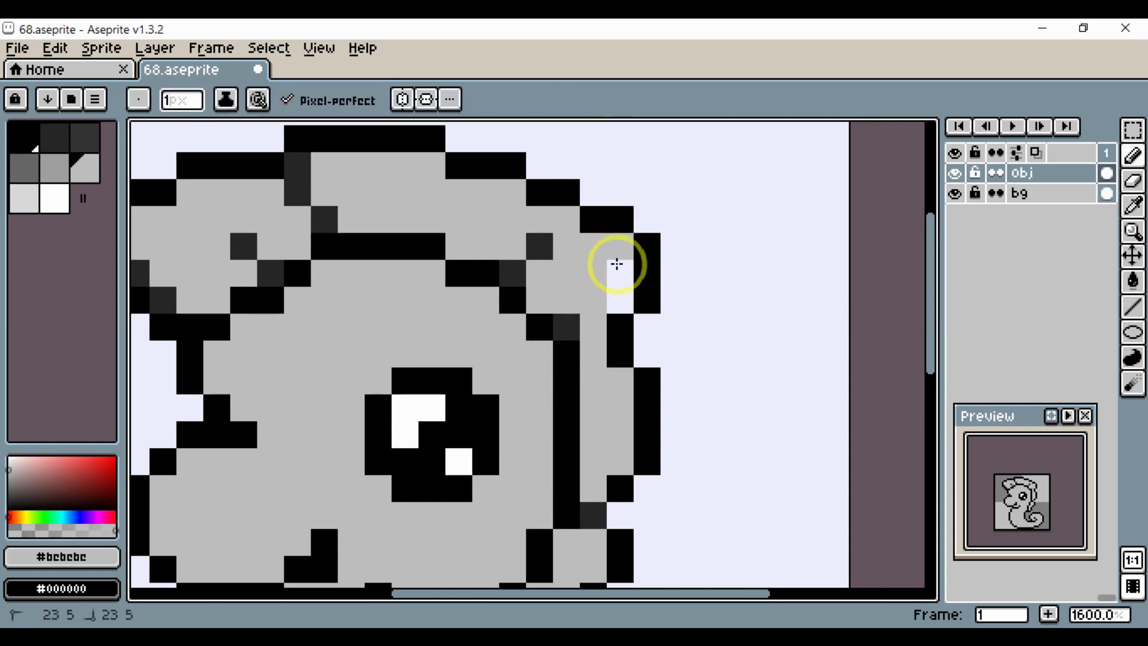
scroll(616, 305, "down", 3)
scroll(667, 326, "up", 3)
scroll(633, 310, "down", 1)
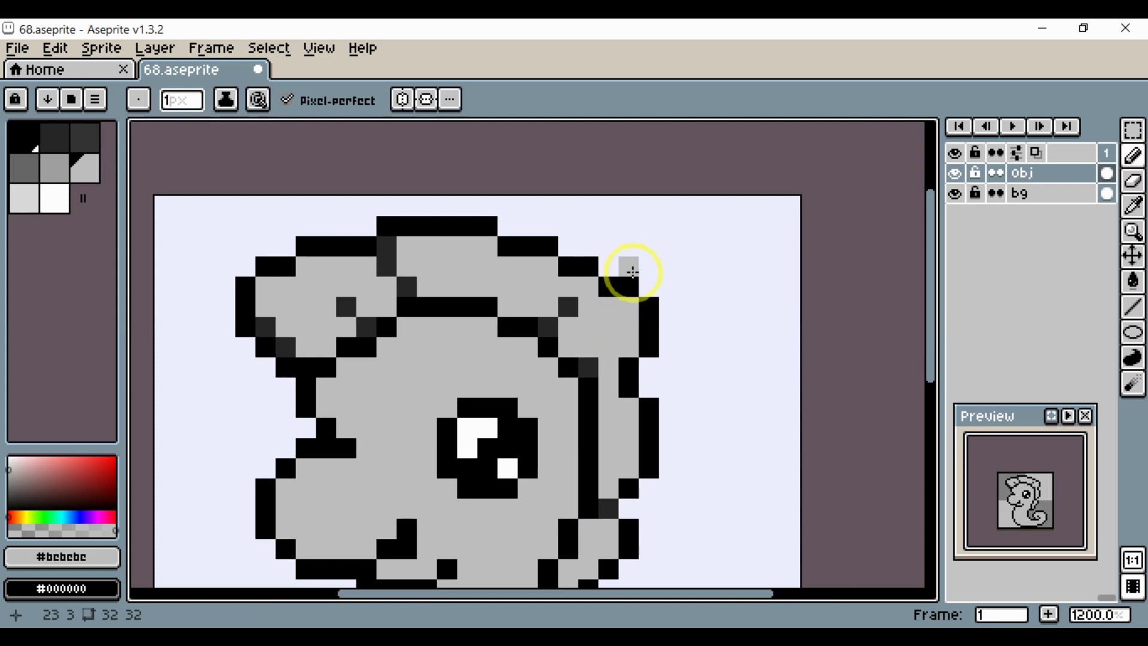
Smooth the crest's upper back corner by moving its black outline outward into a diagonal and covering the old outline with light grey.
left_click(604, 271, "alt")
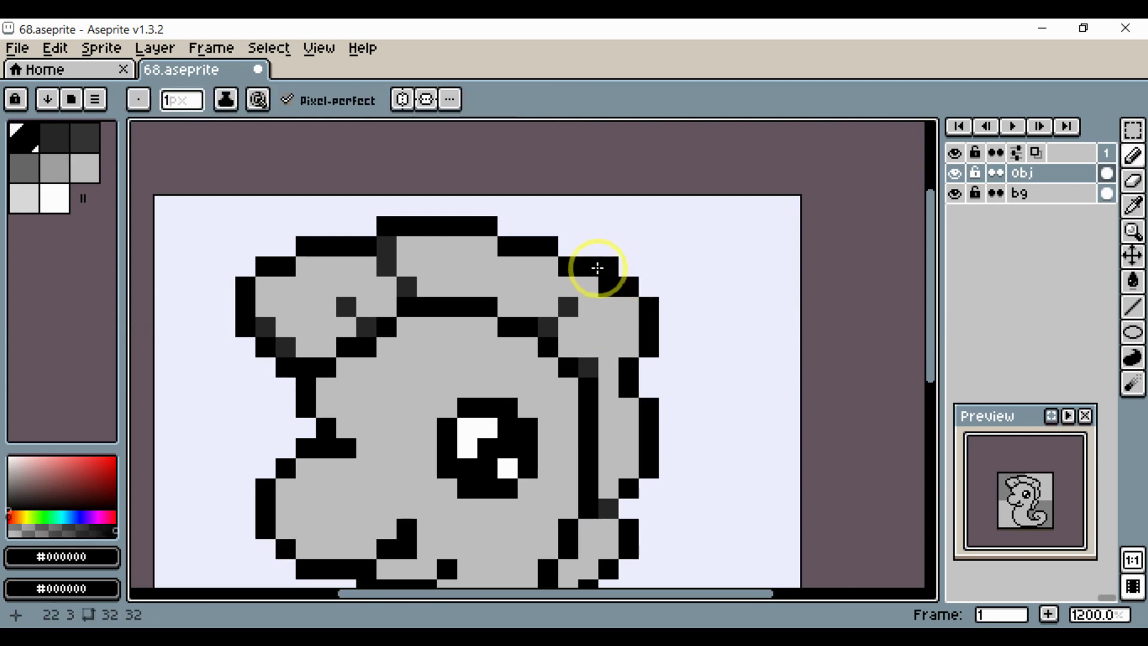
left_click(577, 286, "alt")
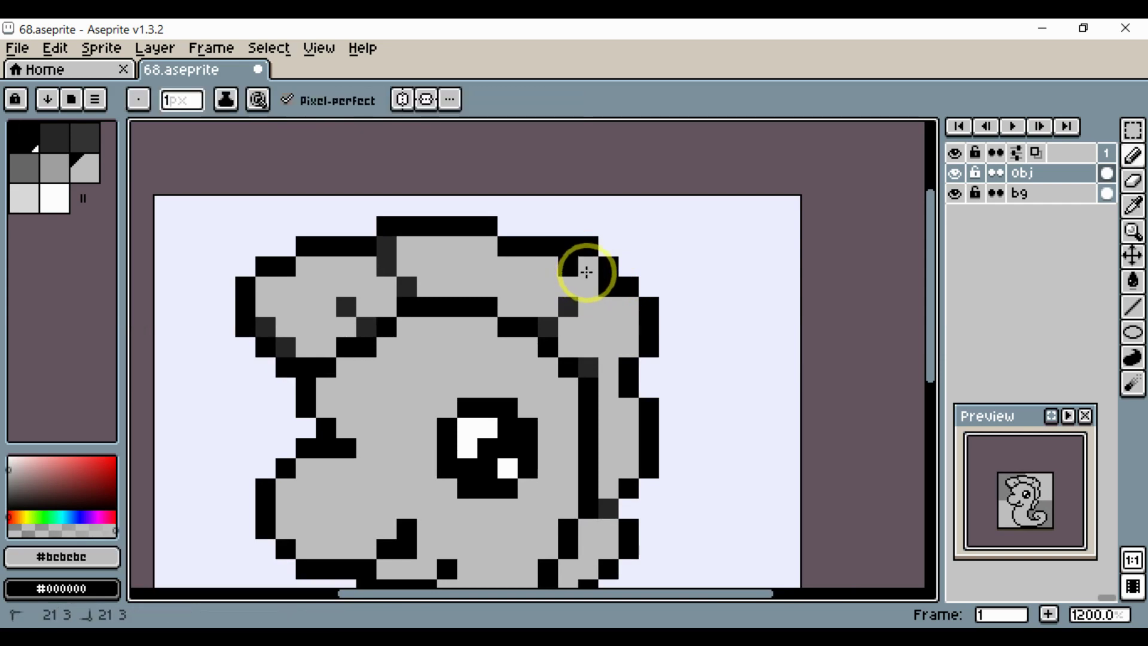
scroll(604, 299, "down", 3)
scroll(628, 296, "up", 2)
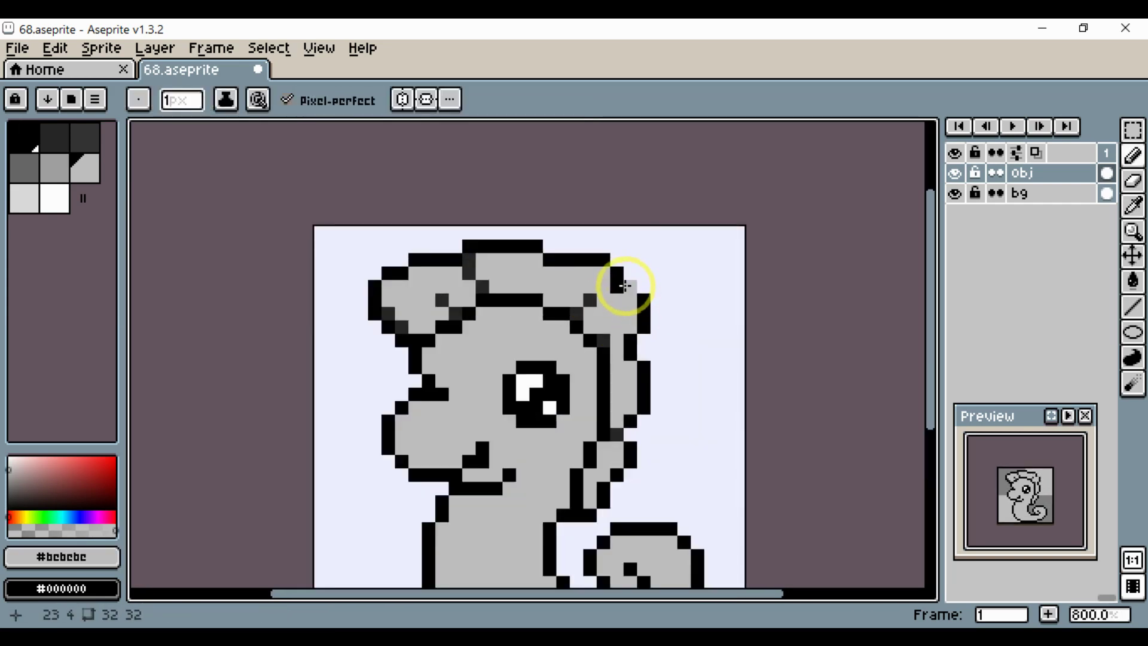
scroll(619, 288, "down", 2)
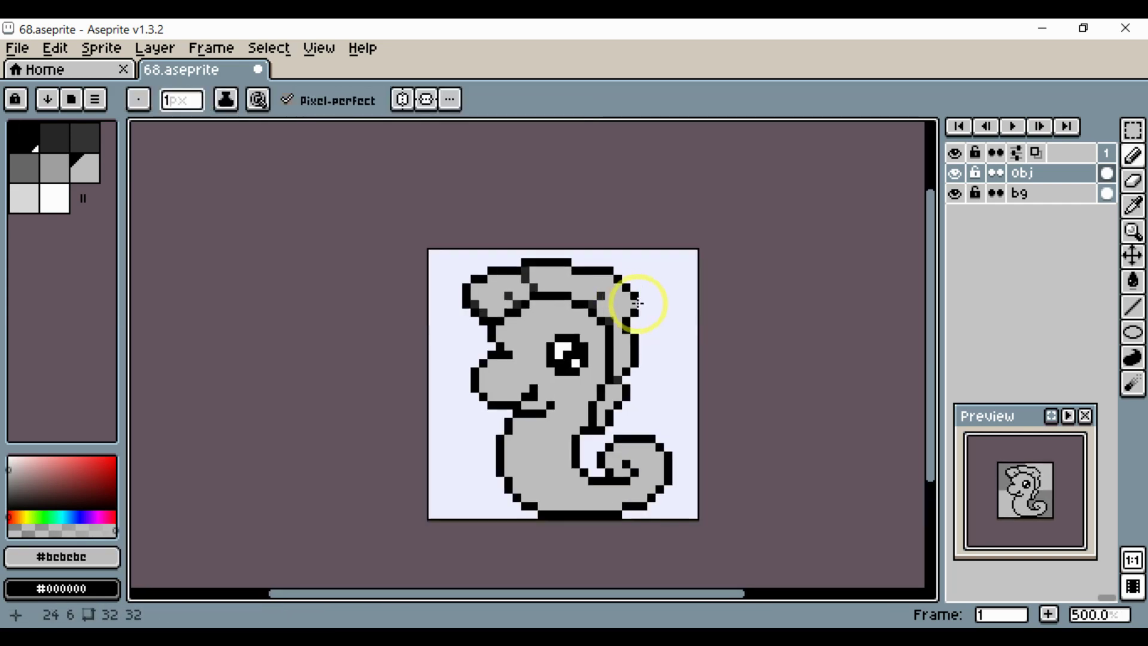
scroll(640, 304, "up", 4)
scroll(638, 308, "down", 4)
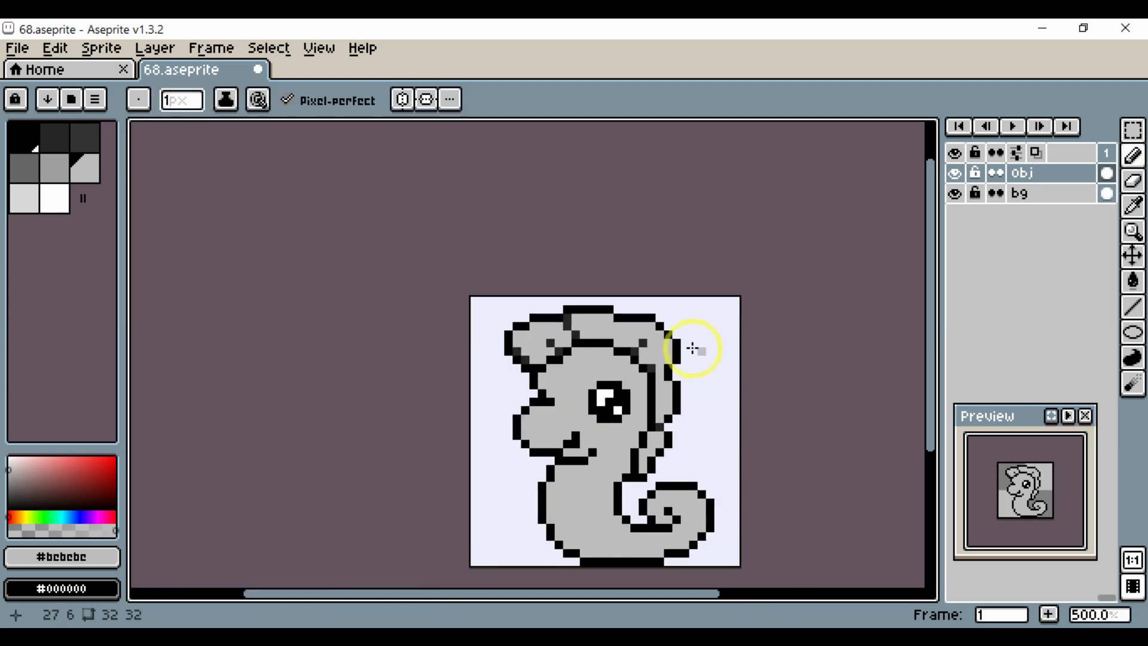
scroll(692, 348, "up", 4)
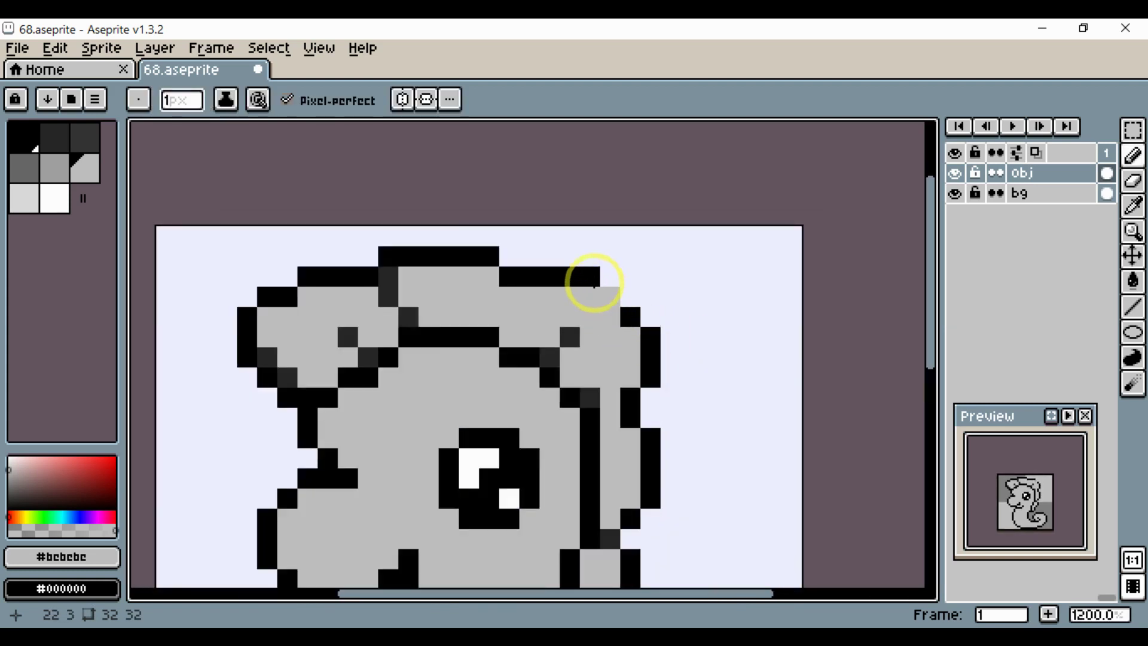
right_click(594, 283)
Try to lengthen the crest's top outline backward by two black pixels and fill beneath them with light grey.
left_click(510, 267, "alt")
left_click(512, 257)
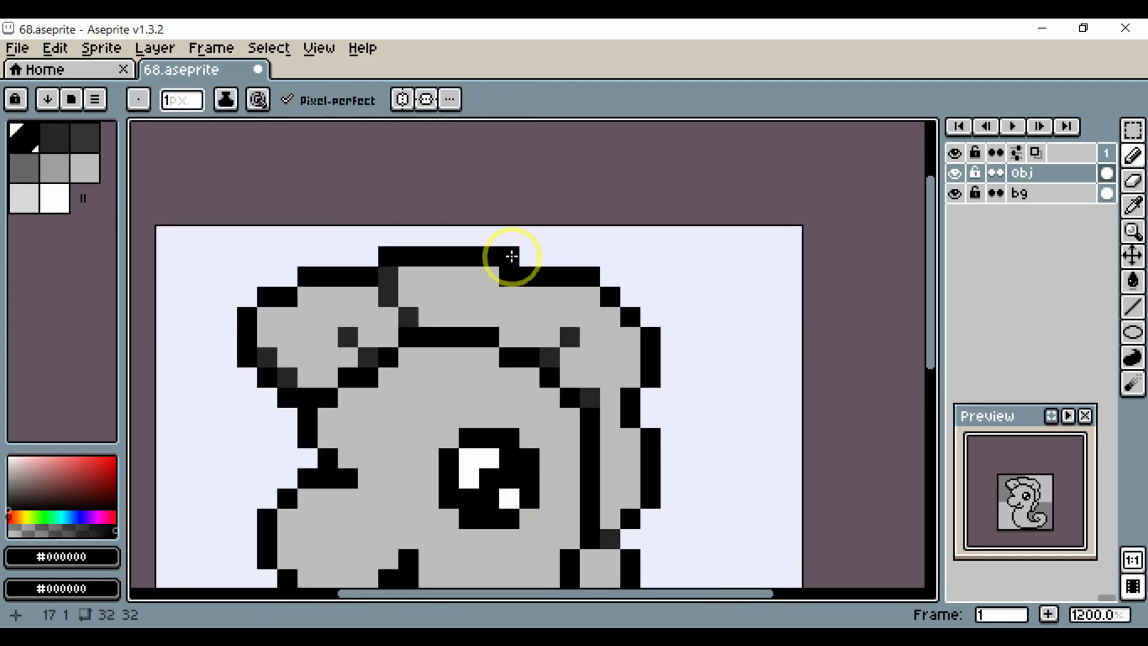
left_click(530, 257)
left_click(479, 290, "alt")
mouse_move(510, 277)
left_mouse_down()
mouse_move(539, 281)
mouse_move(538, 257)
mouse_move(494, 259)
left_mouse_up()
Erase the rear end pixel of the crest's top outline and close the gap with two black pixels one row lower.
key("e")
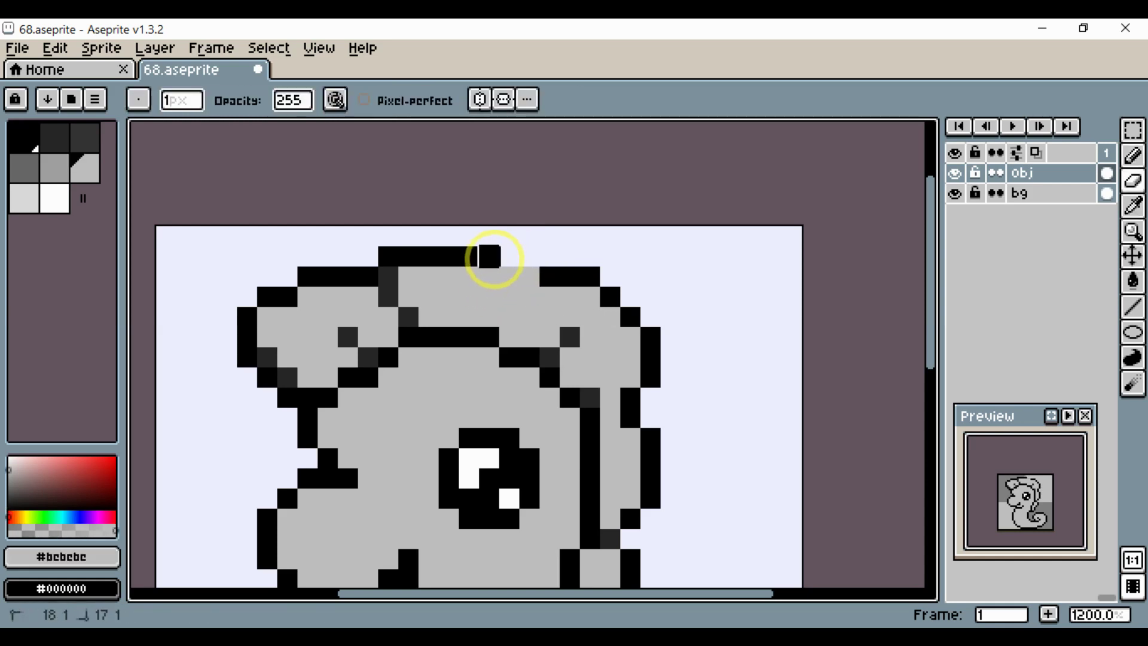
left_click(469, 256, "alt")
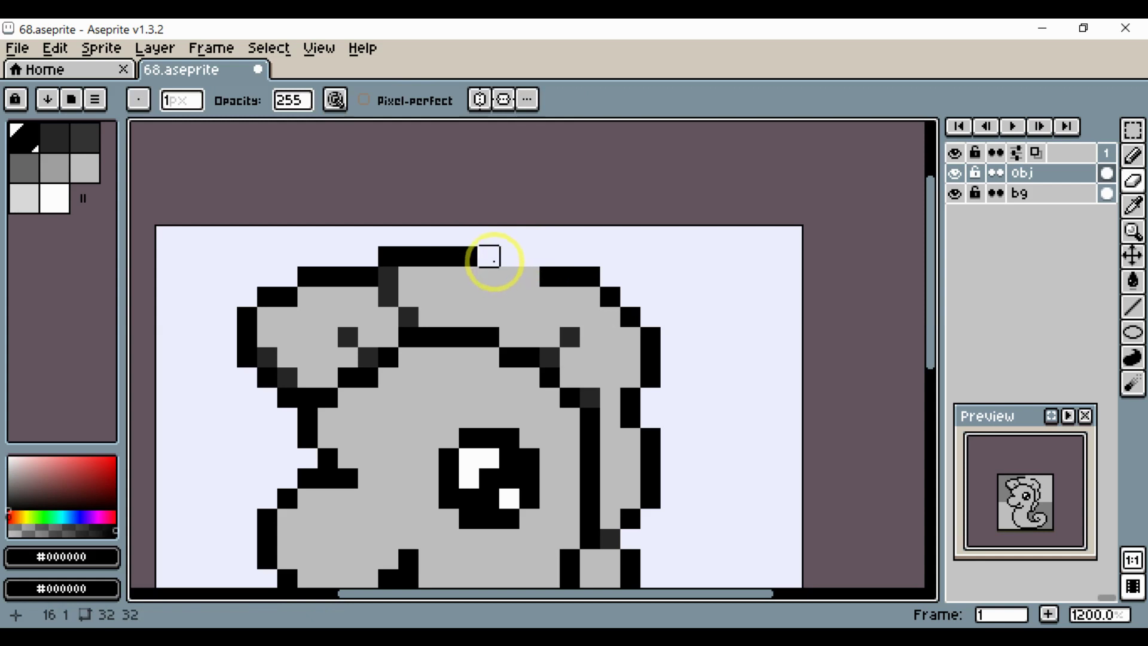
key("b")
left_click(501, 260)
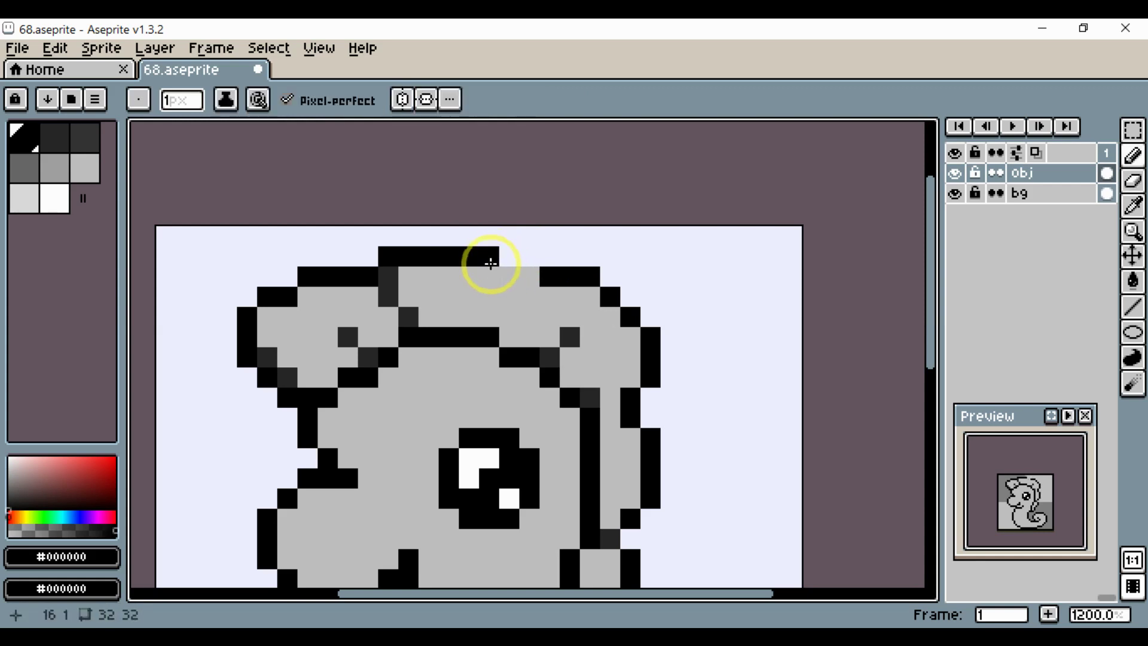
left_click(514, 270)
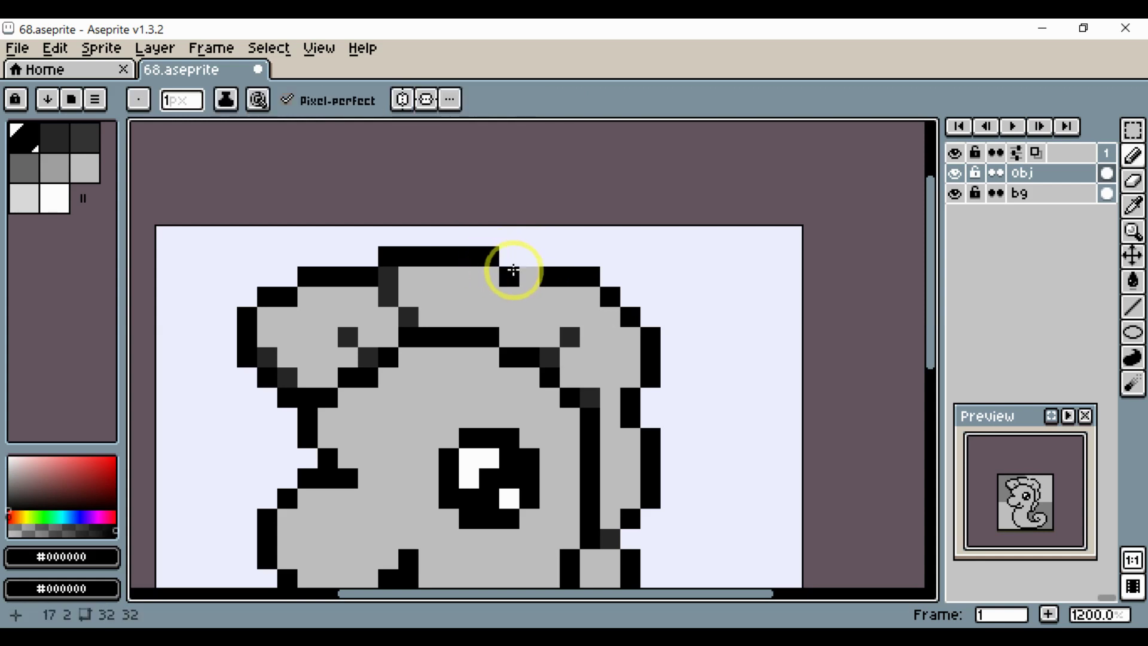
key("ctrl+z")
key("alt")
Try lowering the rear part of the crest's top outline by one row, covering the old line with light grey.
left_click(559, 303, "alt")
left_click_drag(563, 282, 602, 278)
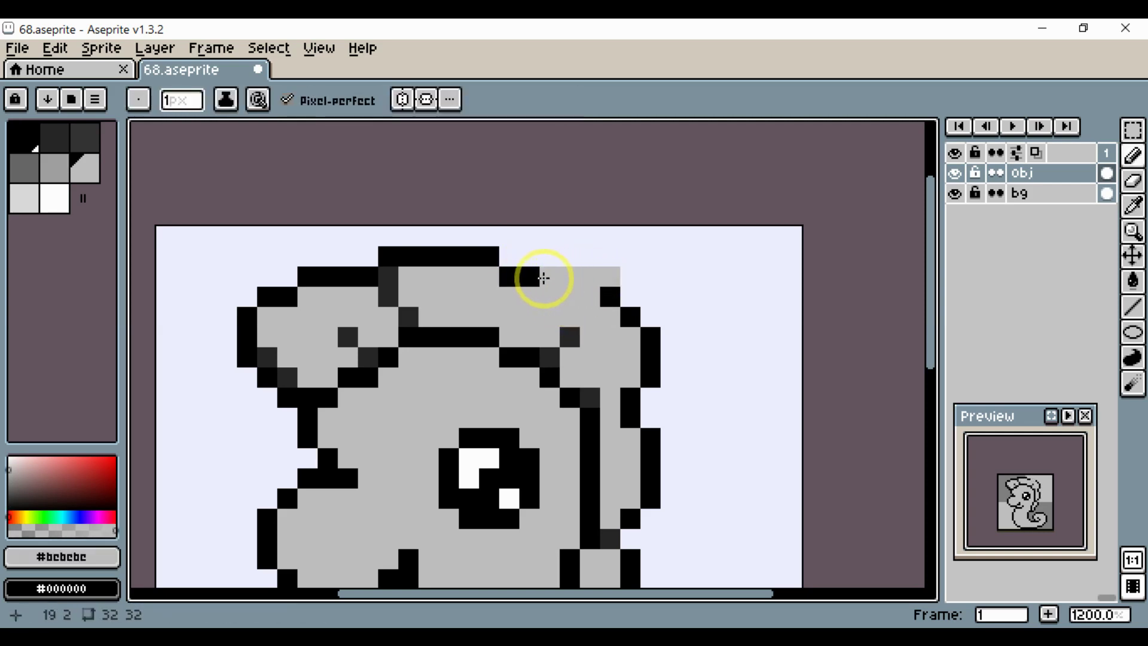
left_click(543, 278, "alt")
left_click(563, 285)
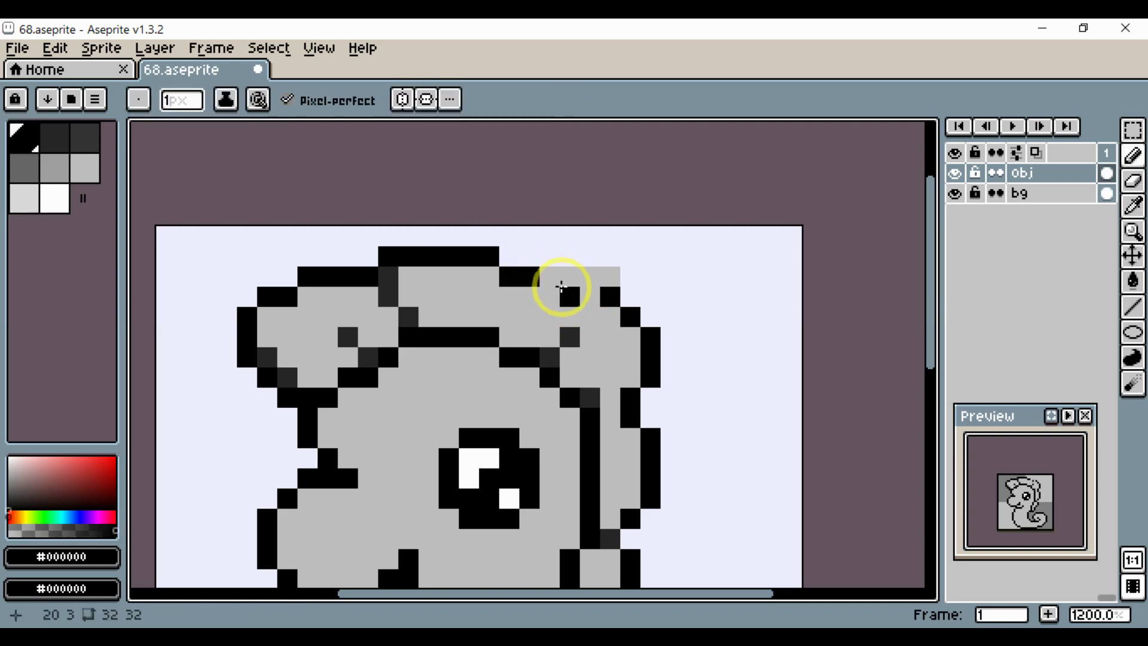
scroll(552, 288, "down", 5)
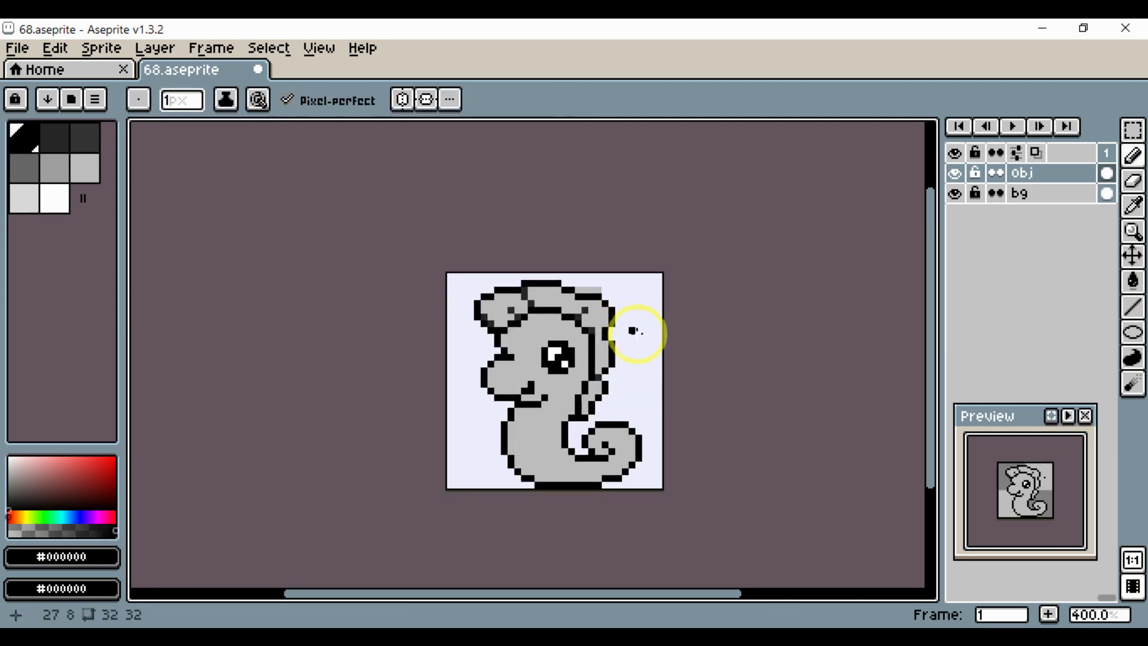
scroll(590, 340, "up", 3)
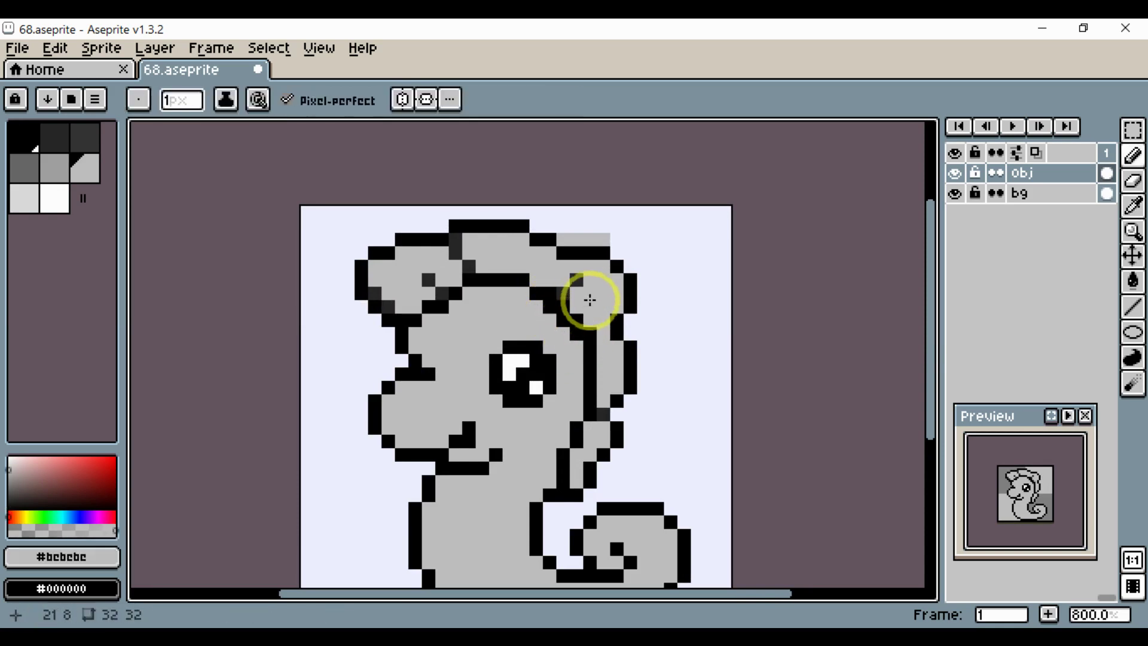
Redraw the crest's inner back outline as a steeper black diagonal and cover the old outline and shading pixels with light grey.
left_click(589, 288, "alt")
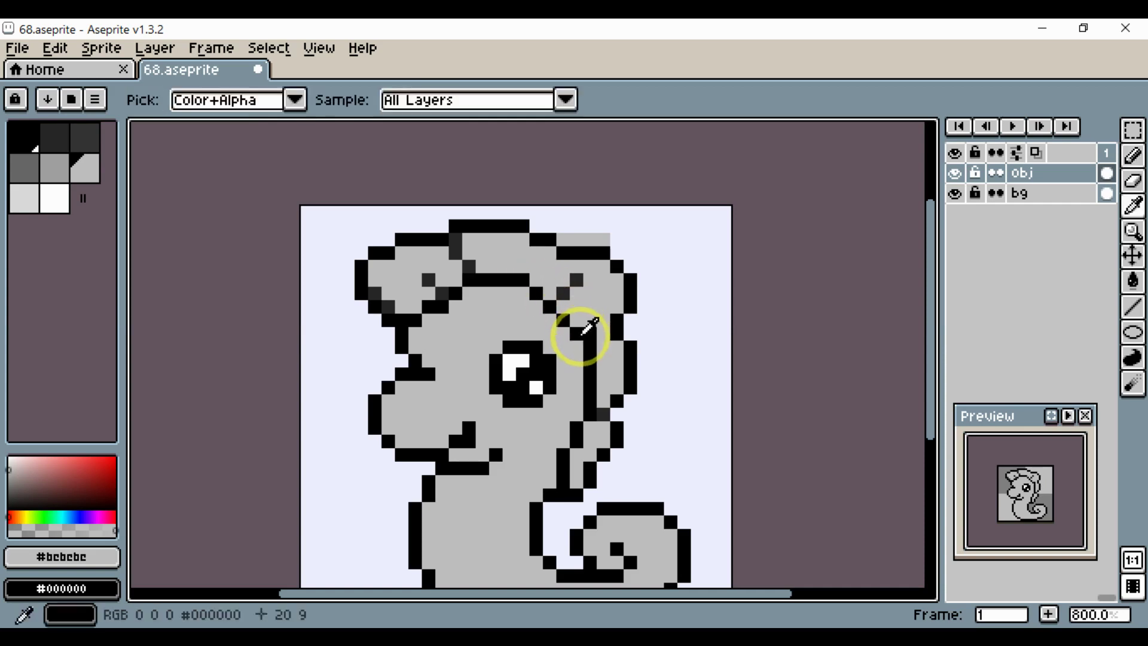
left_click(566, 313, "alt")
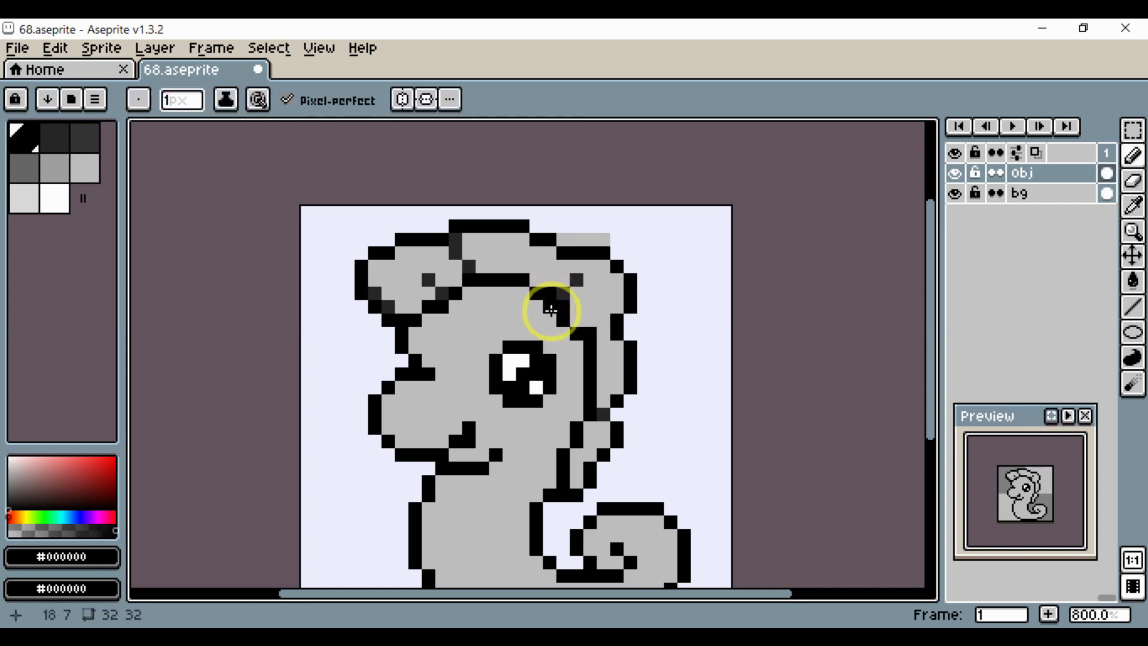
left_click(544, 317, "alt")
scroll(564, 334, "down", 3)
scroll(556, 338, "up", 2)
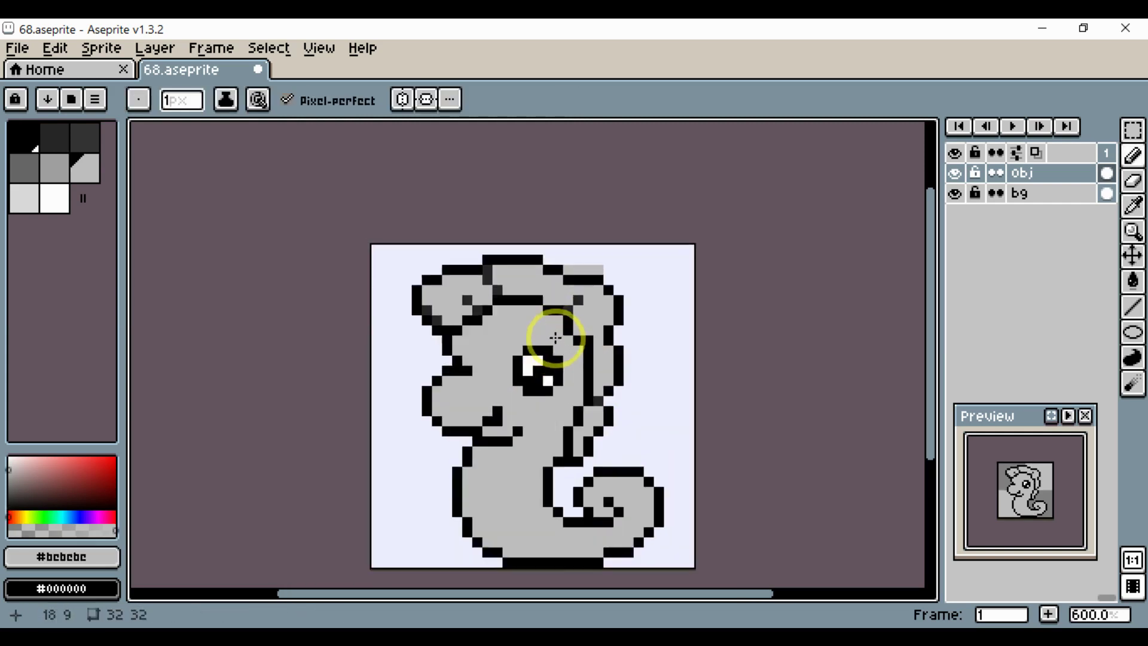
scroll(556, 338, "up", 1)
scroll(592, 322, "down", 3)
scroll(615, 334, "up", 5)
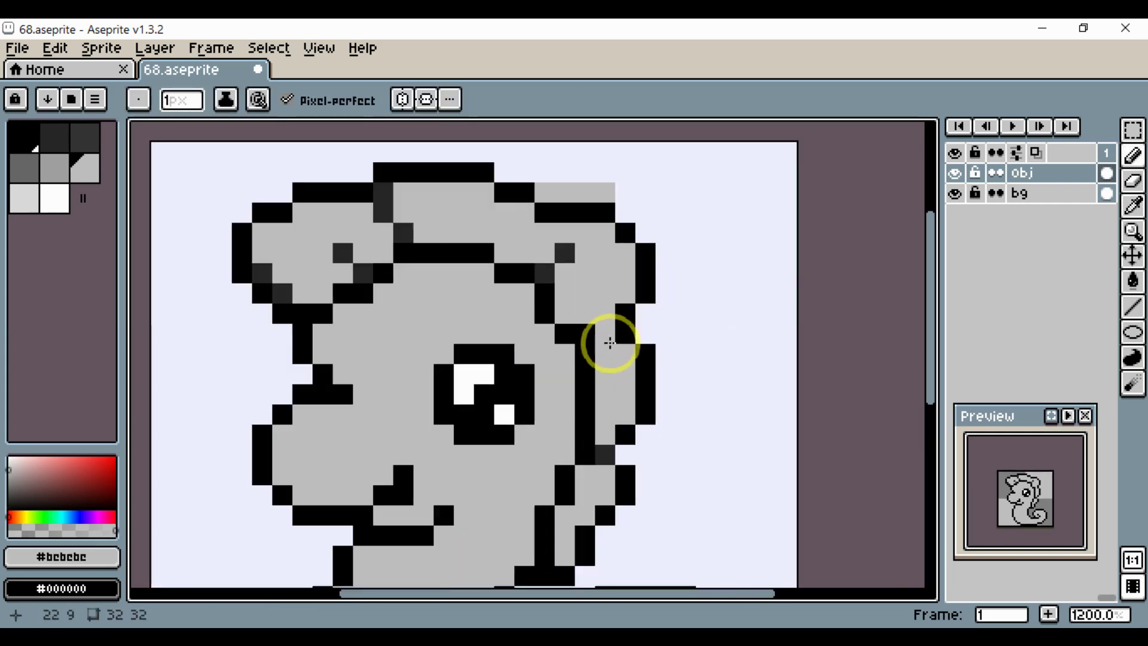
scroll(601, 365, "down", 6)
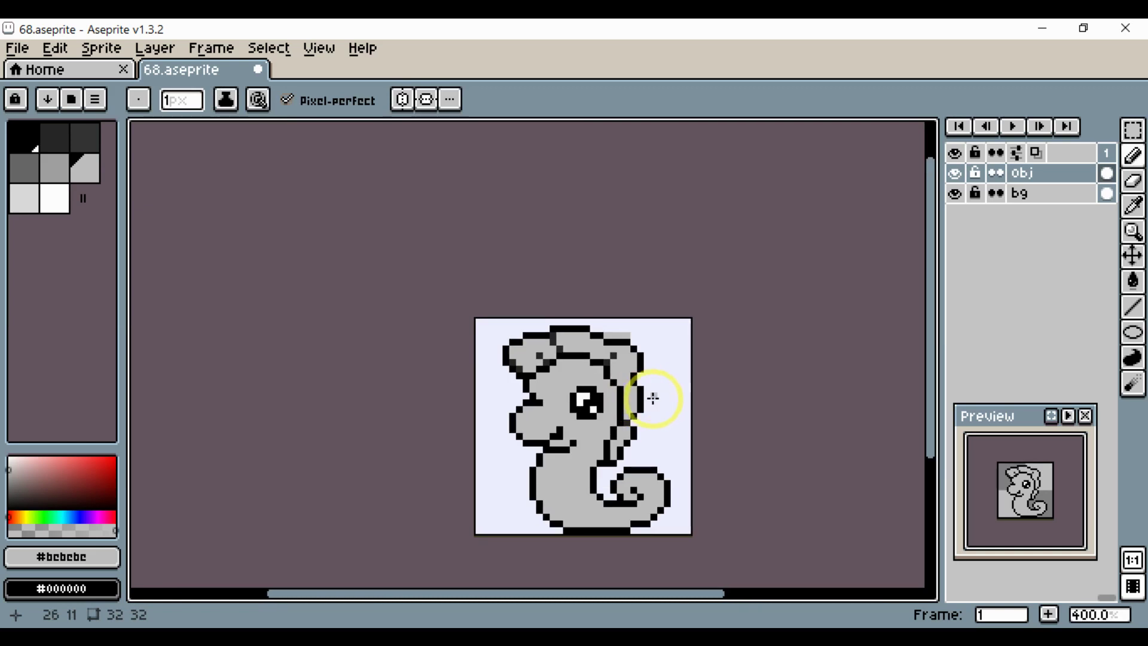
scroll(654, 398, "up", 4)
scroll(603, 317, "up", 2)
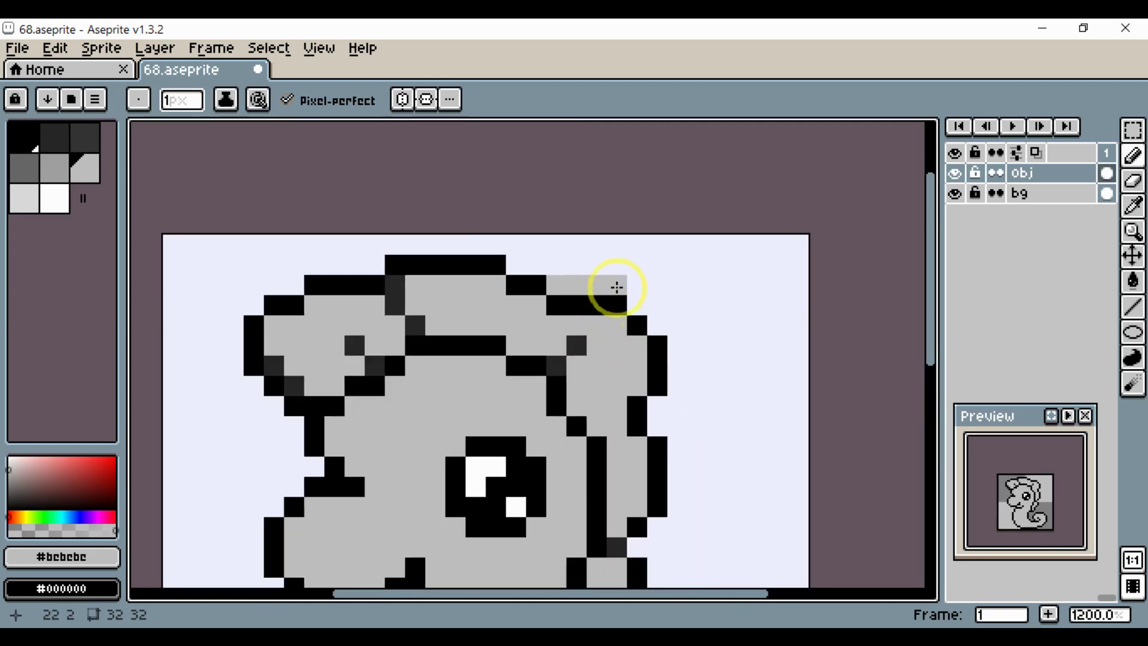
Raise the crest's rear top outline one row in black, and cover the lower line and nearby inner shading with light grey.
left_click(523, 280, "alt")
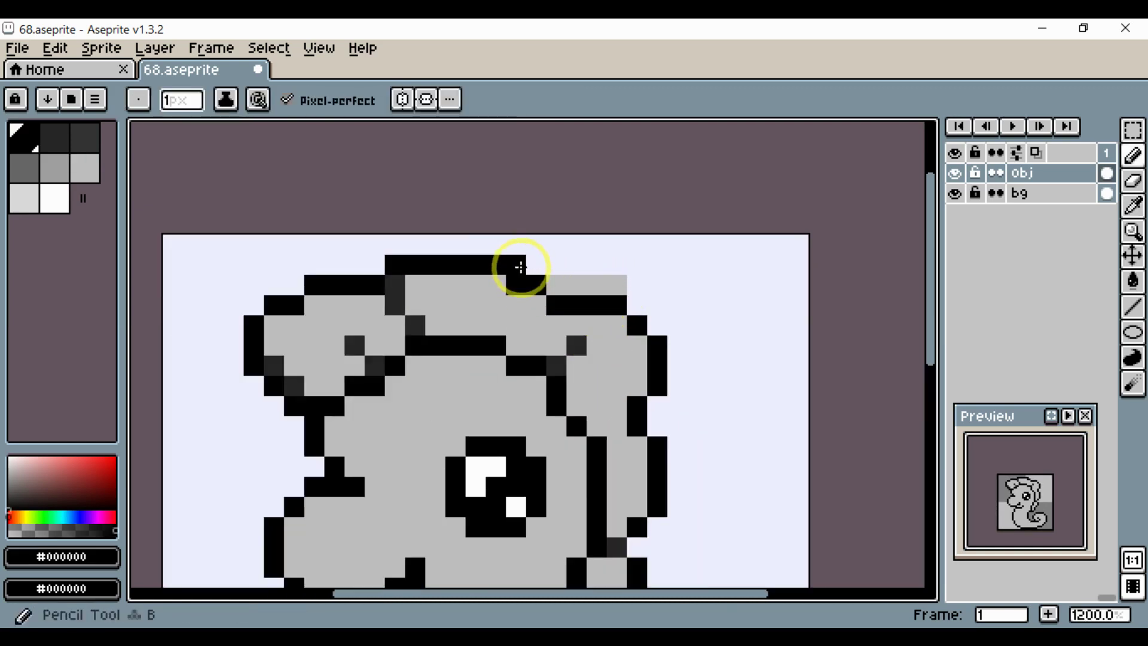
left_click(619, 279)
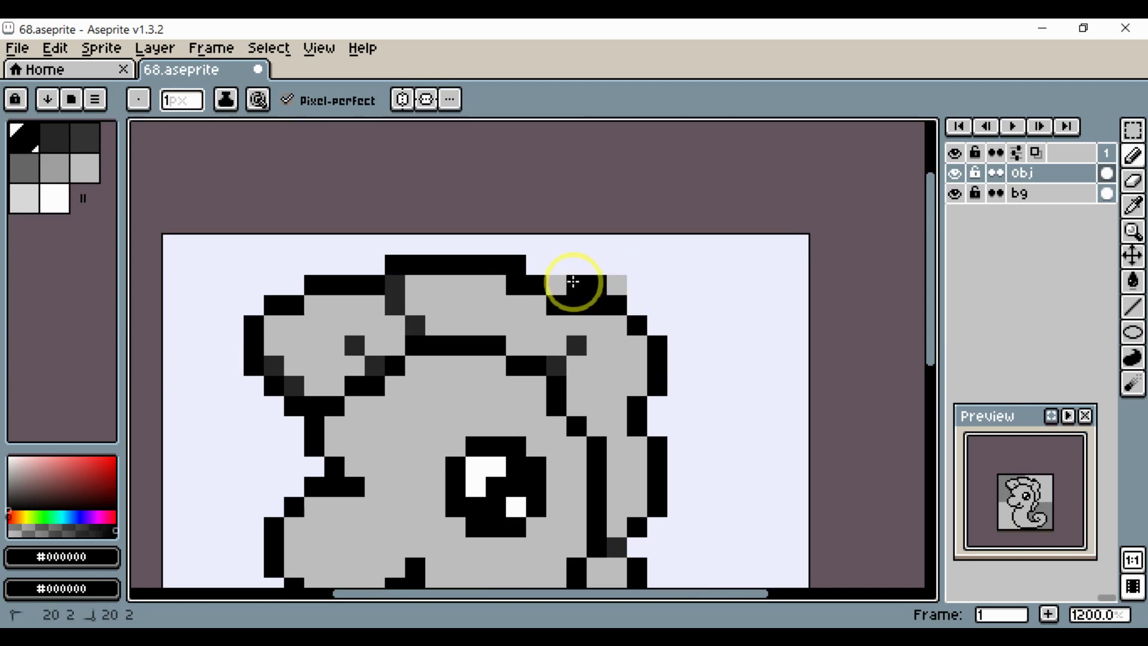
left_click(547, 309, "alt")
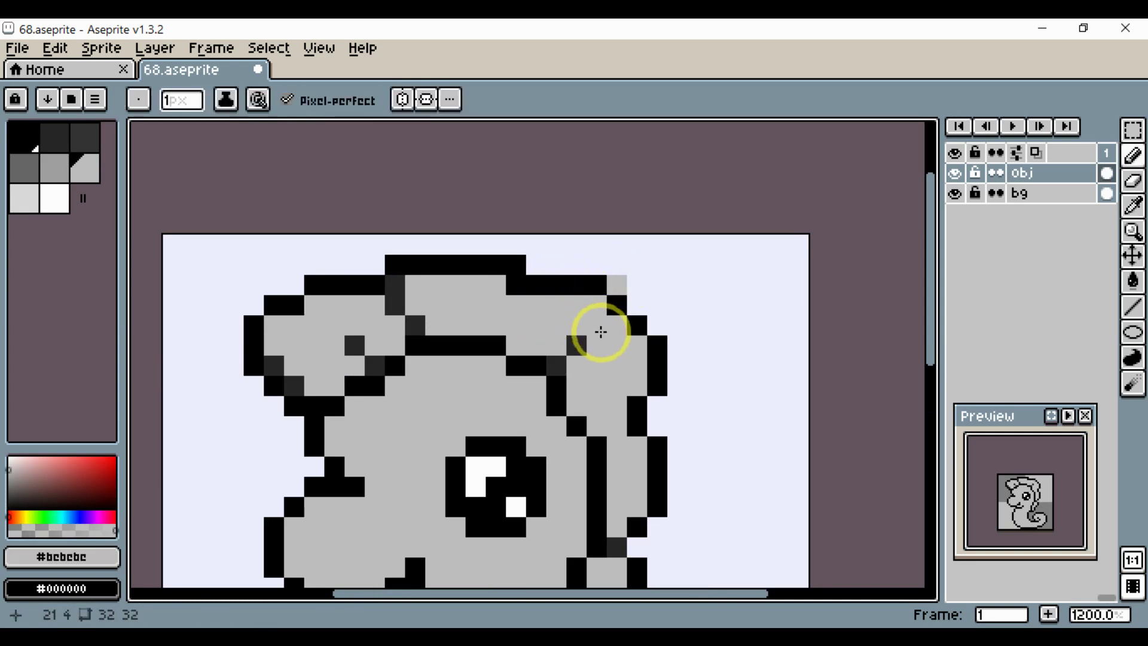
scroll(582, 345, "down", 4)
scroll(585, 346, "up", 2)
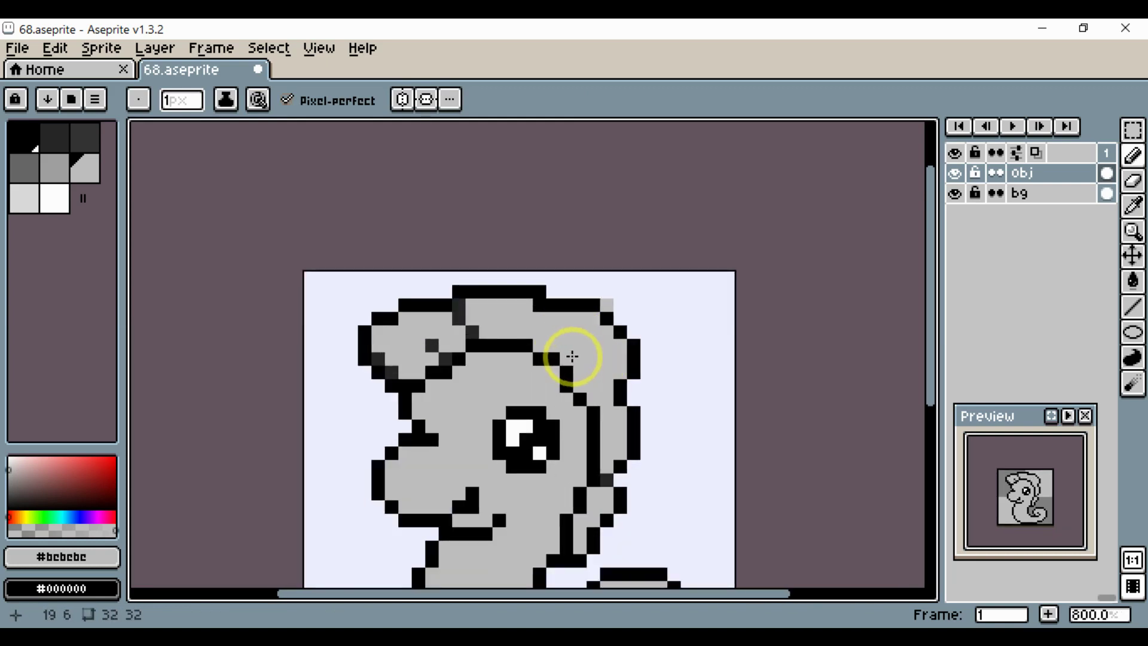
scroll(570, 359, "down", 3)
scroll(642, 382, "up", 3)
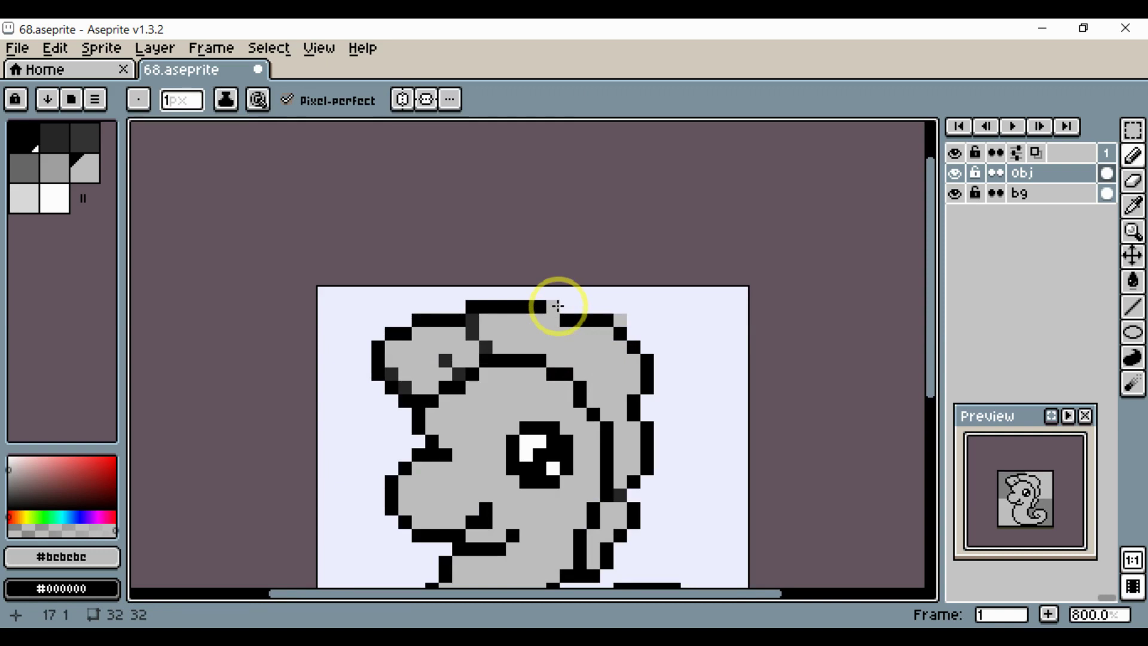
Clear the pixel behind the crest's highest outline segment and join the rear segment to it with a black pixel one row lower.
key("e")
scroll(536, 321, "up", 1)
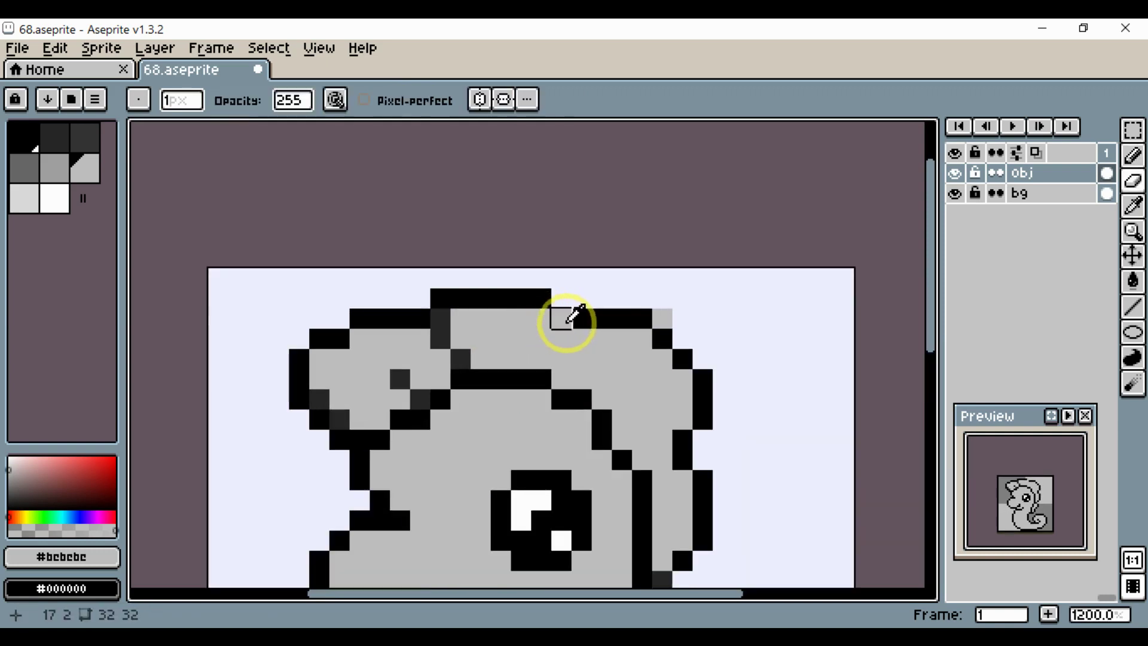
key("i")
left_click(581, 323)
key("b")
scroll(583, 335, "down", 3)
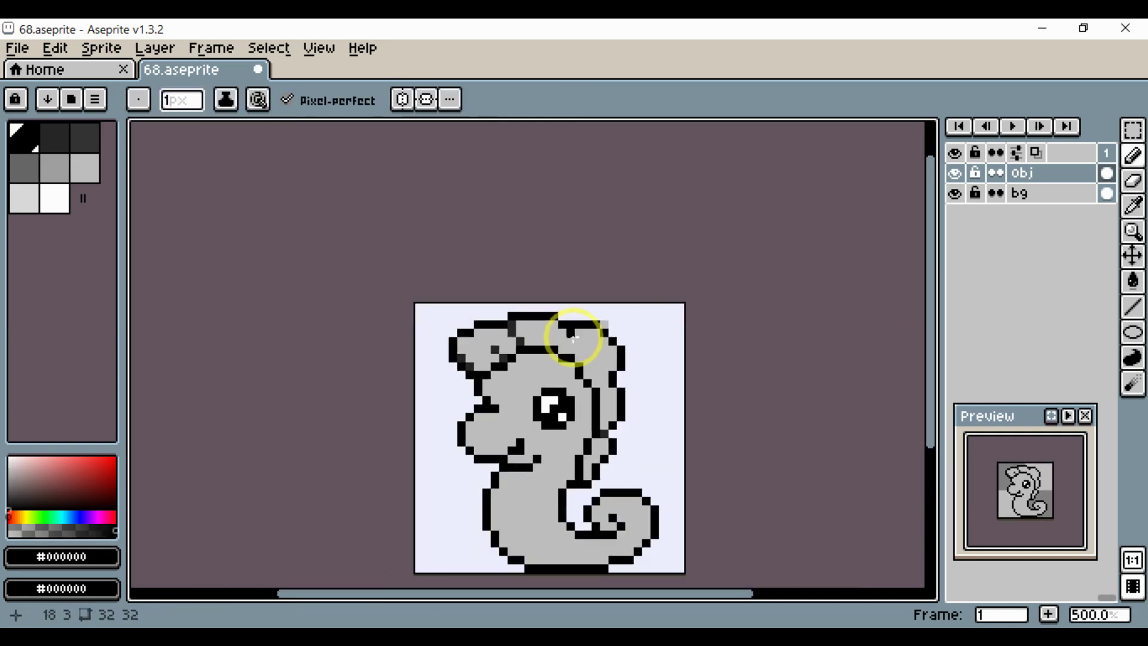
scroll(587, 343, "up", 4)
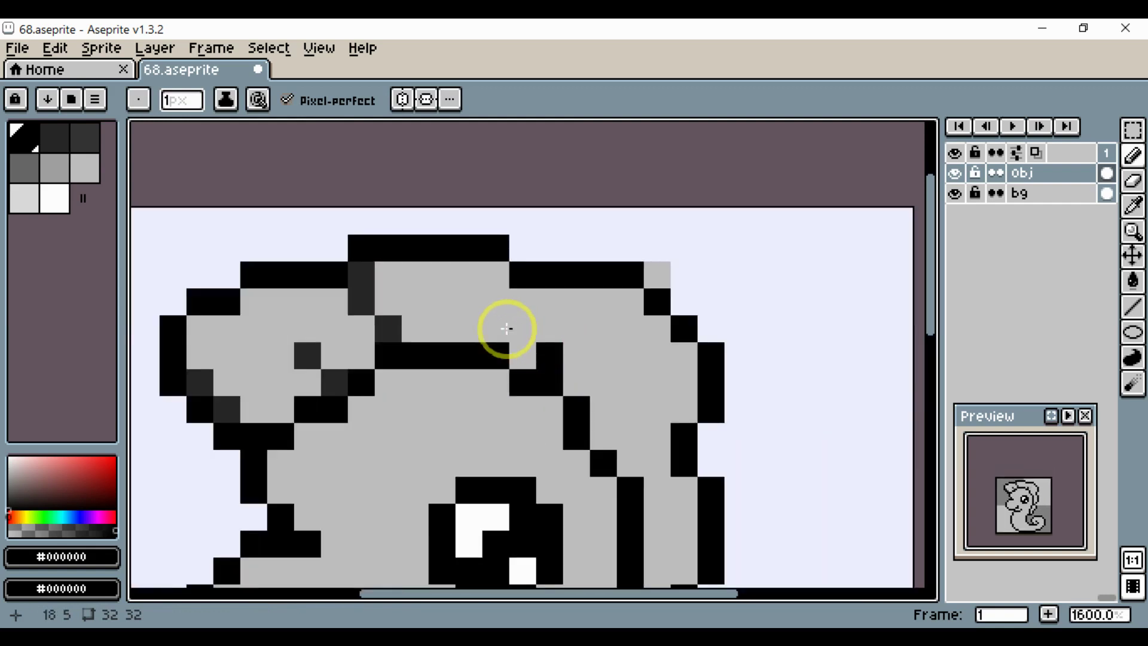
Add two diagonal dark grey #262626 pixels above the step in the crest's inner outline.
key("i")
left_click(384, 321)
key("b")
left_click(519, 356)
left_click(550, 329)
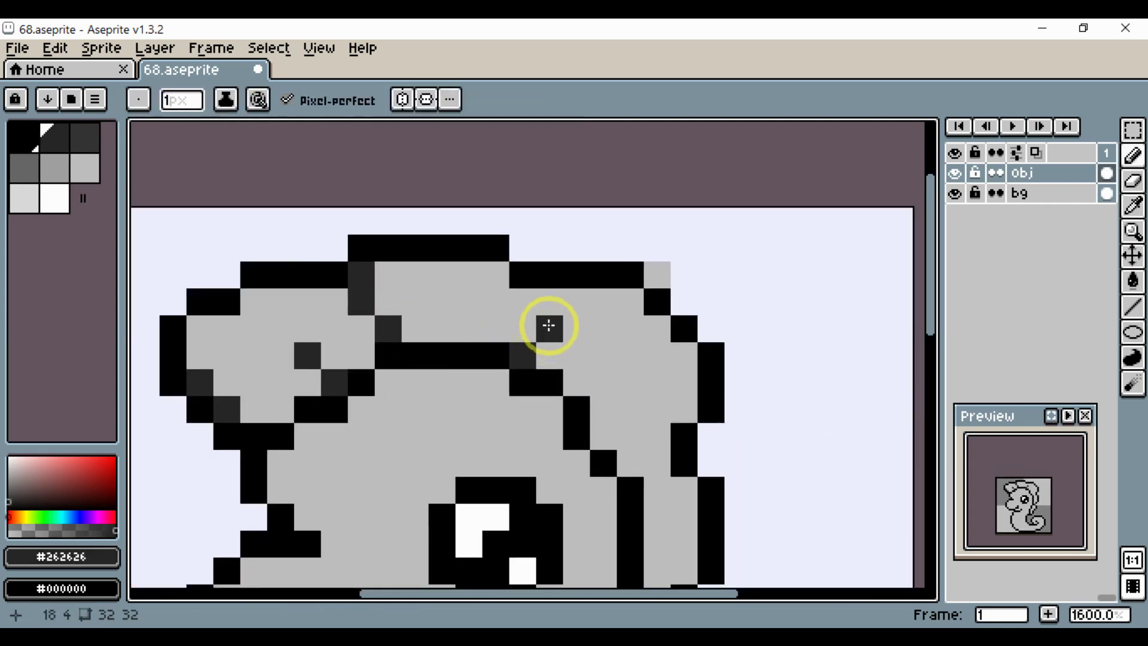
Shade the crest's back in #262626: fill the corner beside the inner outline and add pixels above and below the narrow part.
left_click(609, 408)
key("ctrl+z")
mouse_move(623, 405)
left_mouse_down()
mouse_move(612, 350)
mouse_move(625, 388)
mouse_move(607, 373)
mouse_move(646, 342)
left_mouse_up()
left_click(625, 383)
left_click_drag(645, 386, 649, 346)
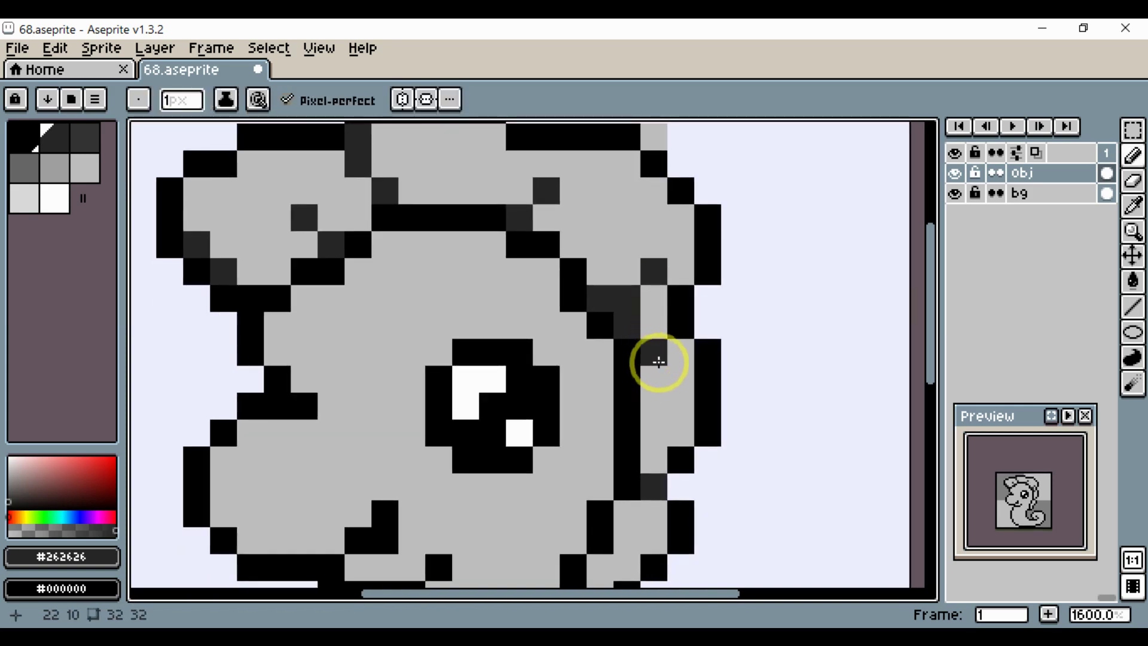
left_click(643, 395)
left_click(646, 370)
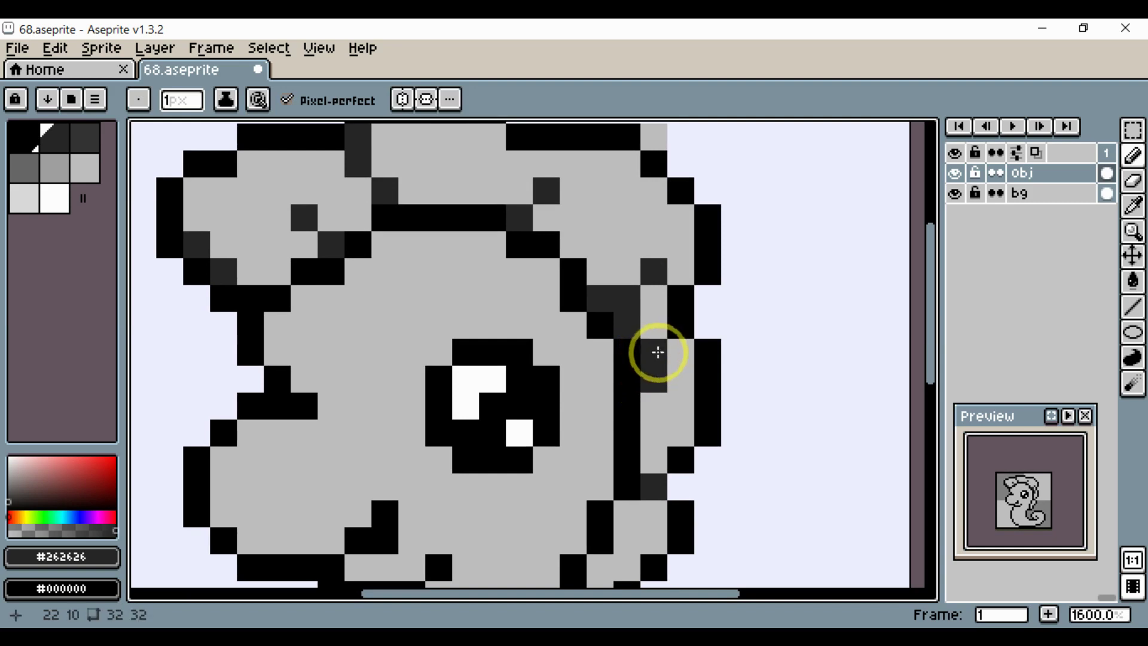
Try widening the dark grey shading below the crest's narrow part, and cover the extra pixels with light grey.
left_click(668, 358)
scroll(670, 371, "down", 5)
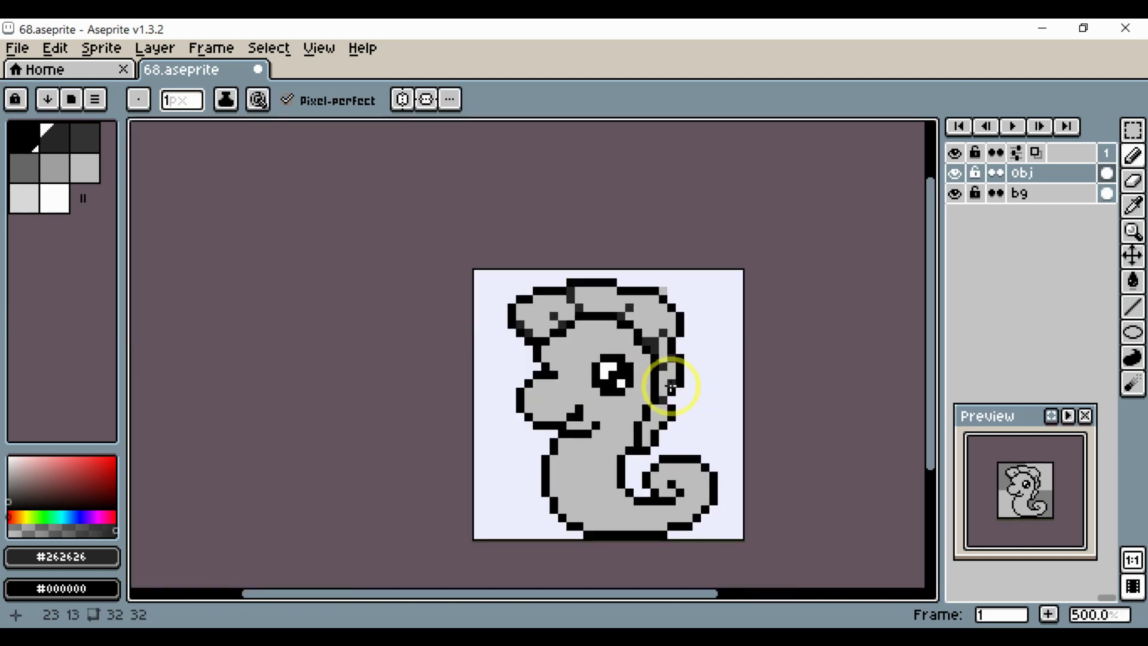
scroll(656, 359, "up", 2)
left_click(664, 354)
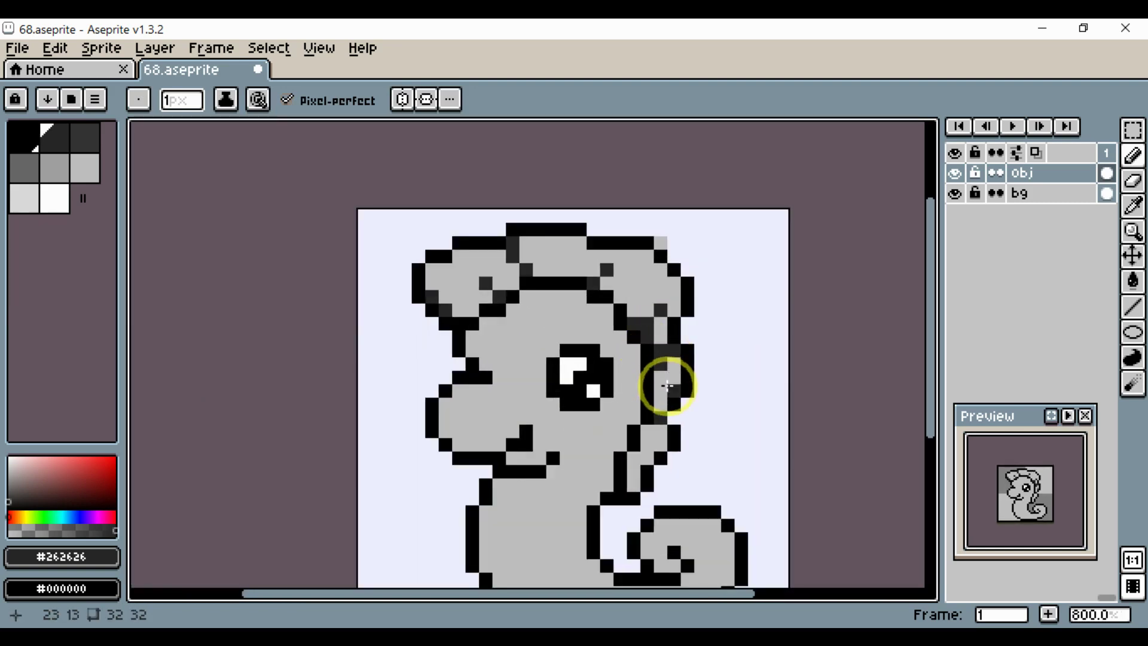
scroll(667, 387, "up", 3)
left_click(668, 349, "alt")
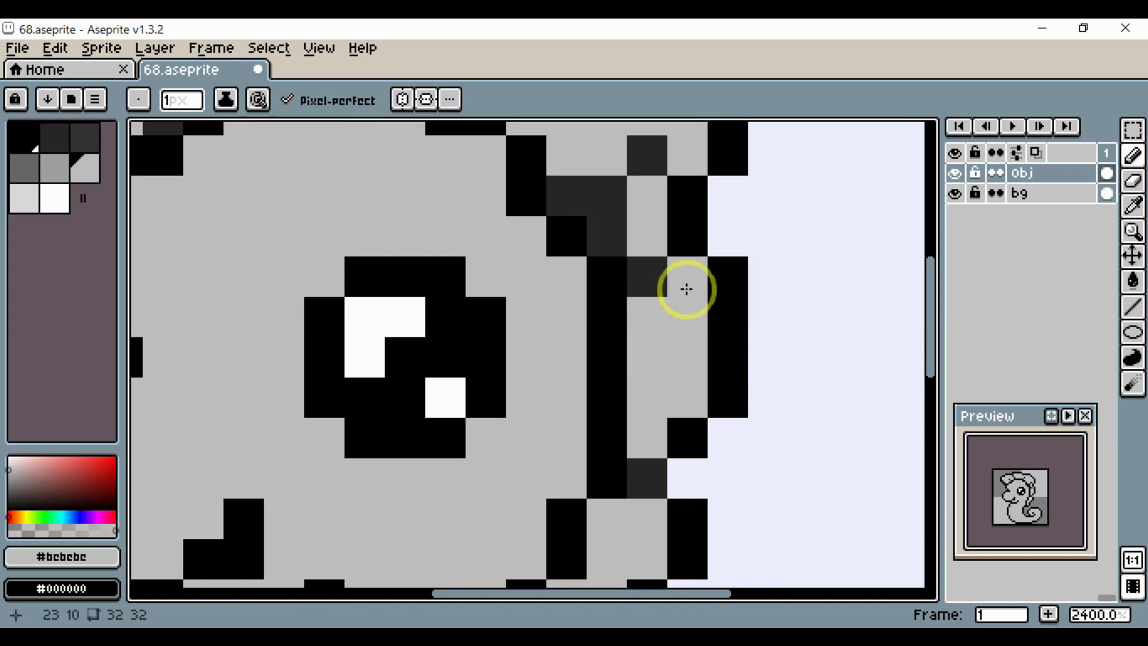
scroll(686, 357, "down", 6)
scroll(686, 356, "up", 4)
Add a dark grey #262626 pixel inside the lower back fin where its outline narrows.
left_click(627, 293, "alt")
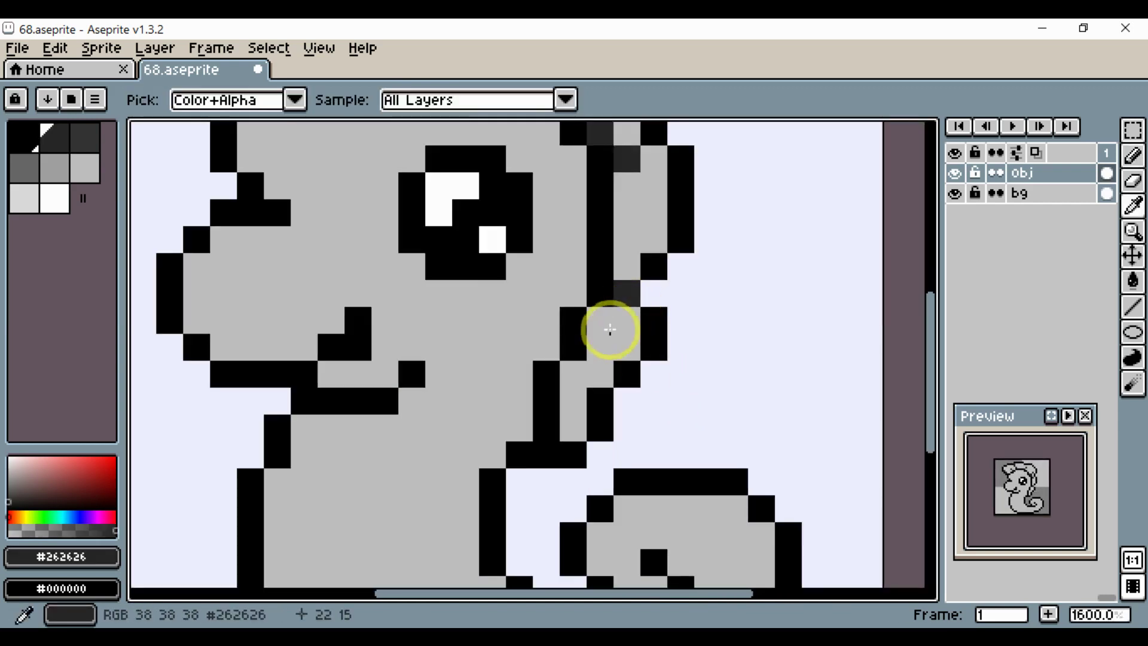
left_click(585, 371)
scroll(584, 371, "down", 3)
left_click_drag(623, 367, 682, 365)
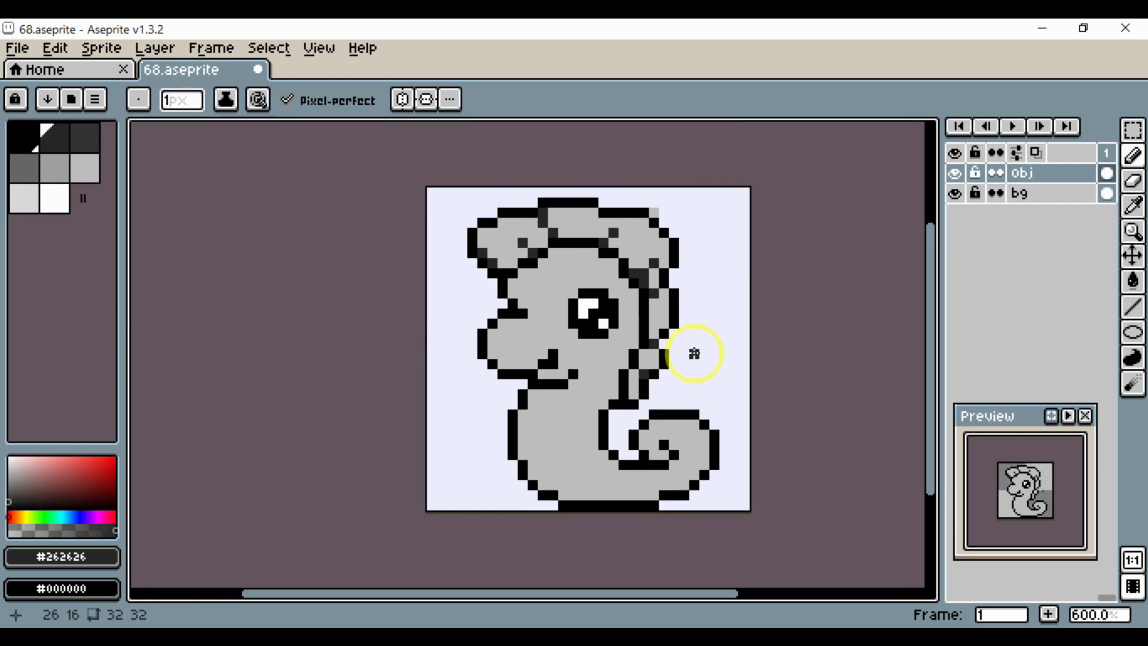
scroll(589, 383, "up", 1)
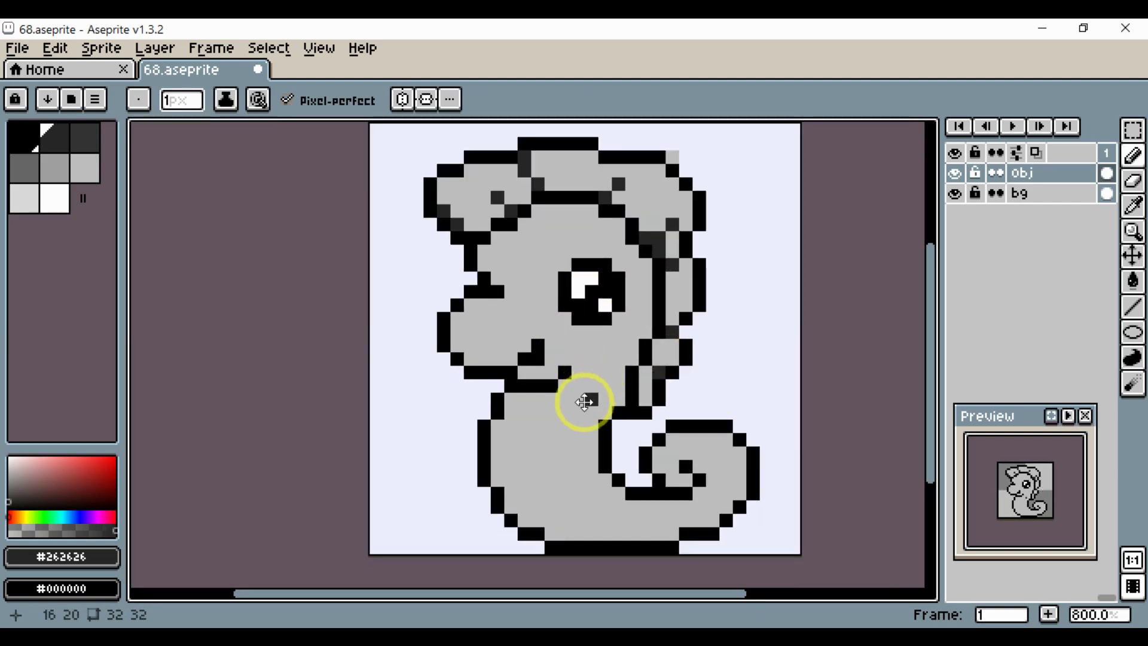
Draw two three-pixel #333333 stripes across the belly's front edge, and add a raised pixel at the inner end of the lower one.
left_click_drag(584, 403, 570, 352)
scroll(570, 351, "up", 2)
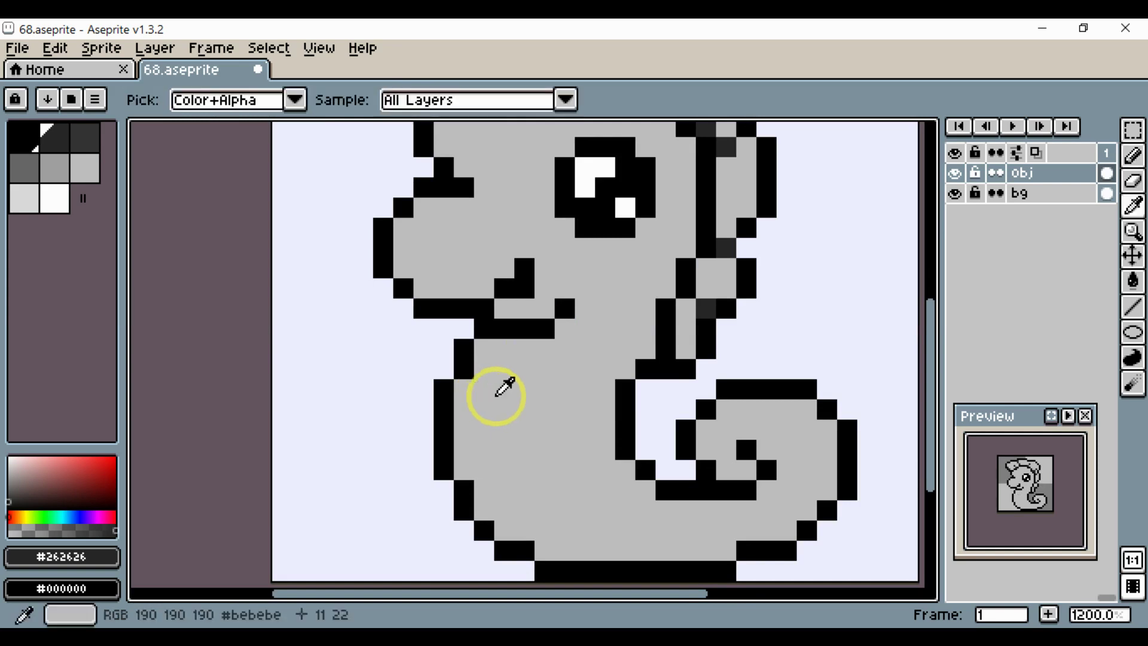
left_click(502, 389, "alt")
scroll(497, 396, "down", 2)
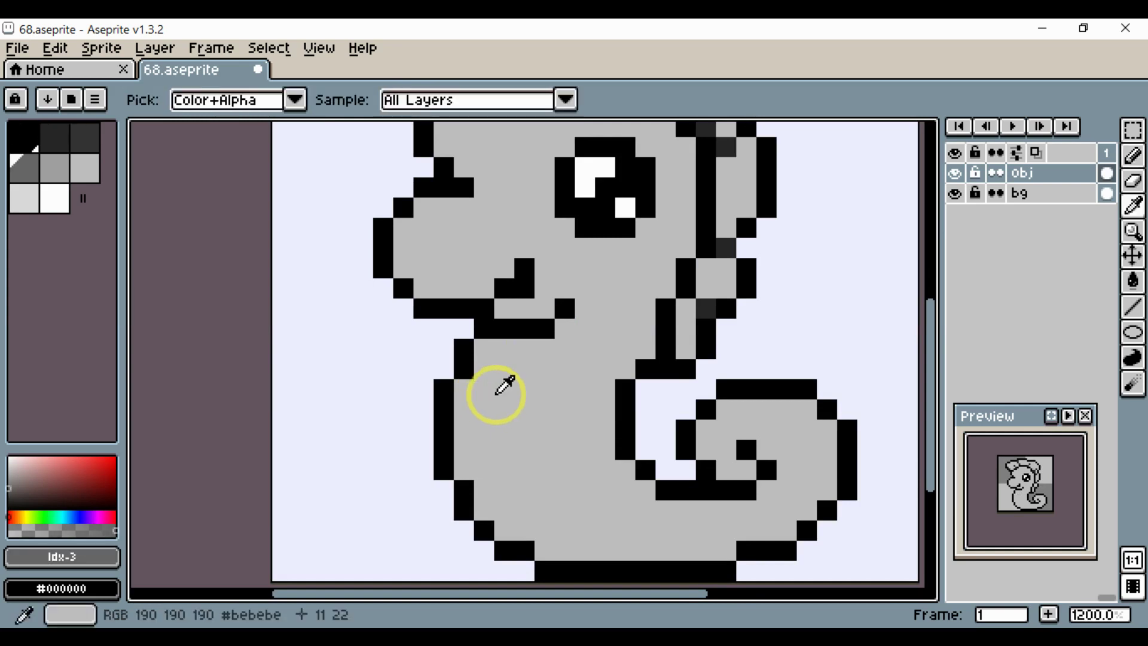
left_click(482, 390)
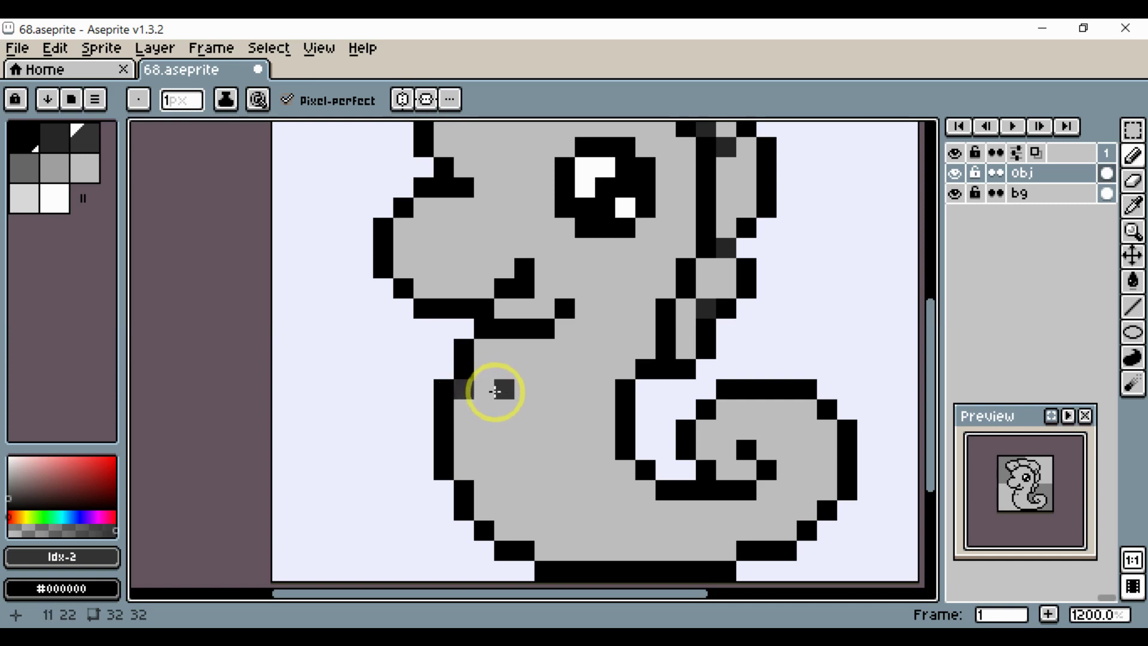
left_click_drag(502, 395, 473, 389)
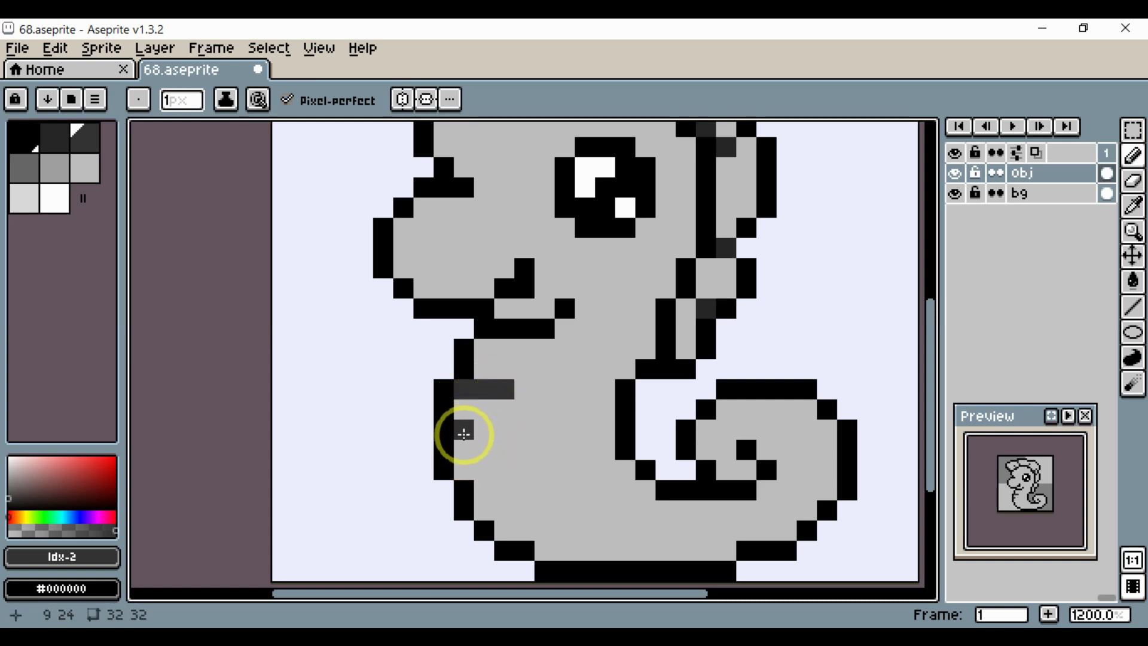
left_click_drag(464, 451, 505, 452)
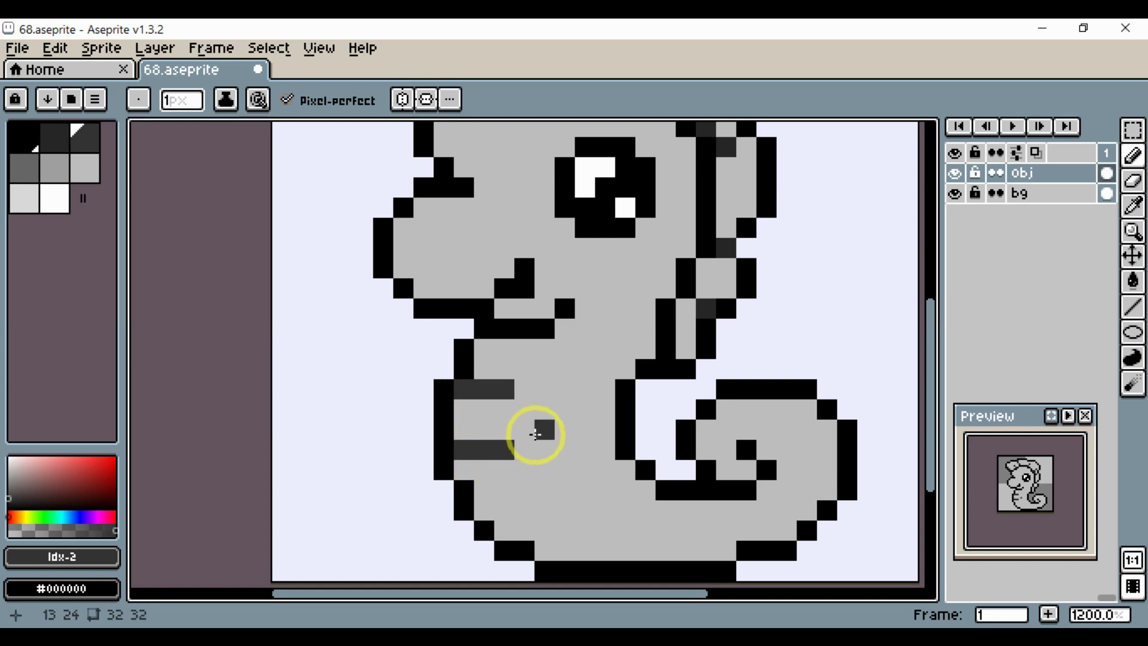
left_click(526, 436)
left_click(538, 436, "alt")
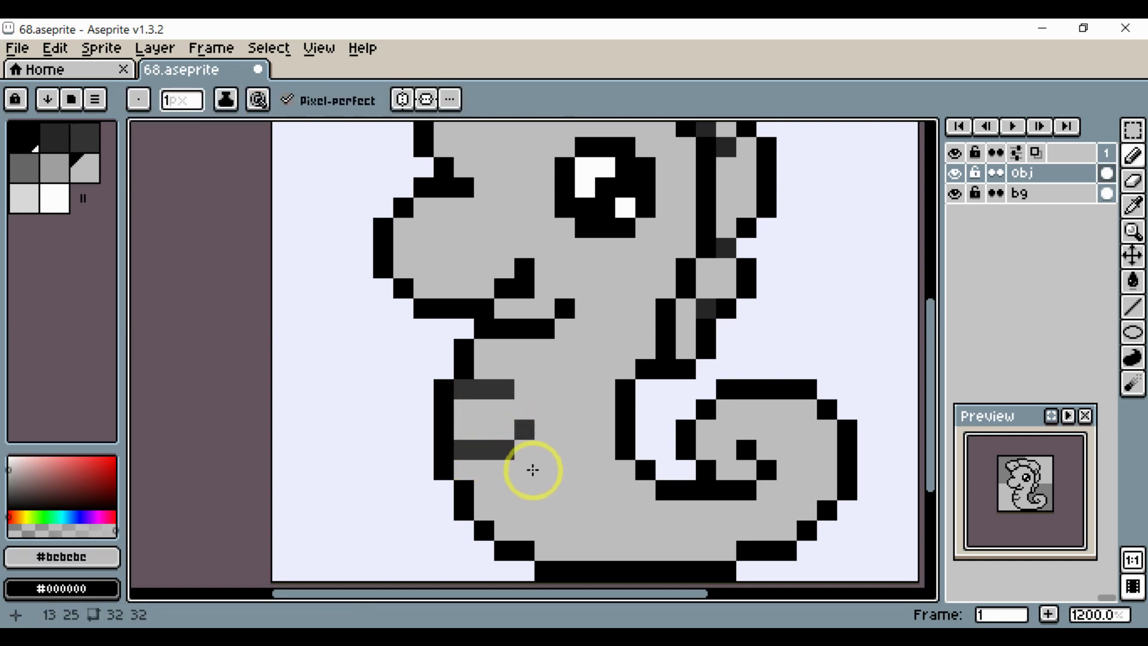
mouse_move(532, 470)
left_mouse_down()
mouse_move(534, 400)
mouse_move(481, 422)
mouse_move(520, 418)
left_mouse_up()
Draw a third three-pixel #333333 belly stripe with one raised pixel at its inner end, covering the surplus pixel with light grey.
left_click(506, 378, "alt")
left_click(554, 401)
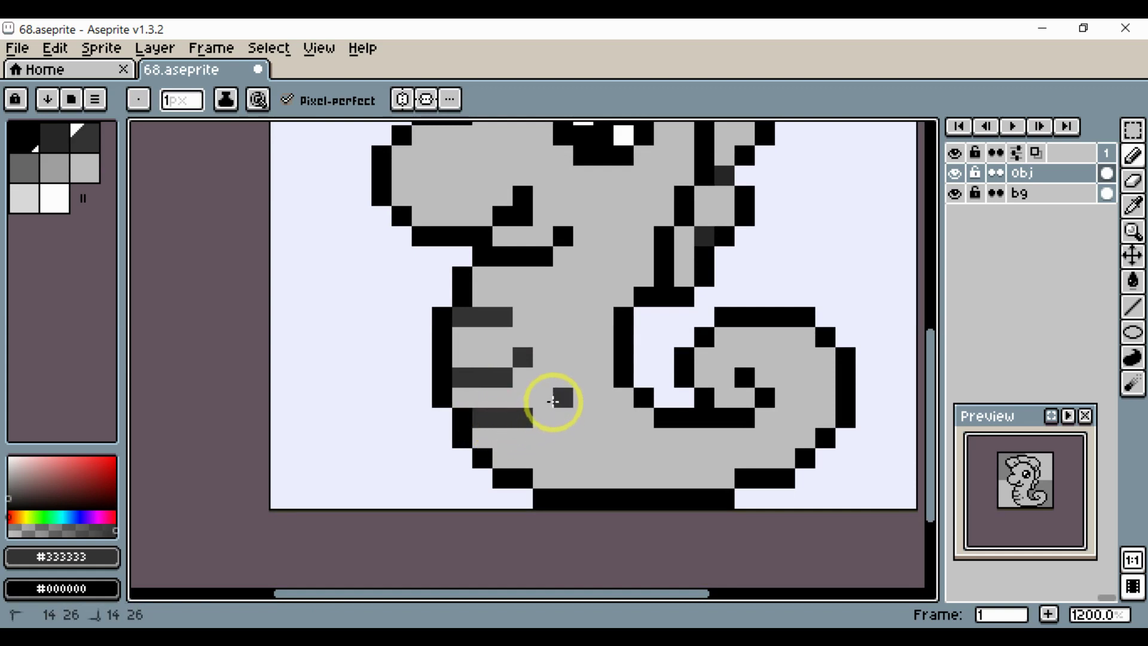
left_click(544, 400)
left_click(559, 413, "alt")
left_click(563, 400)
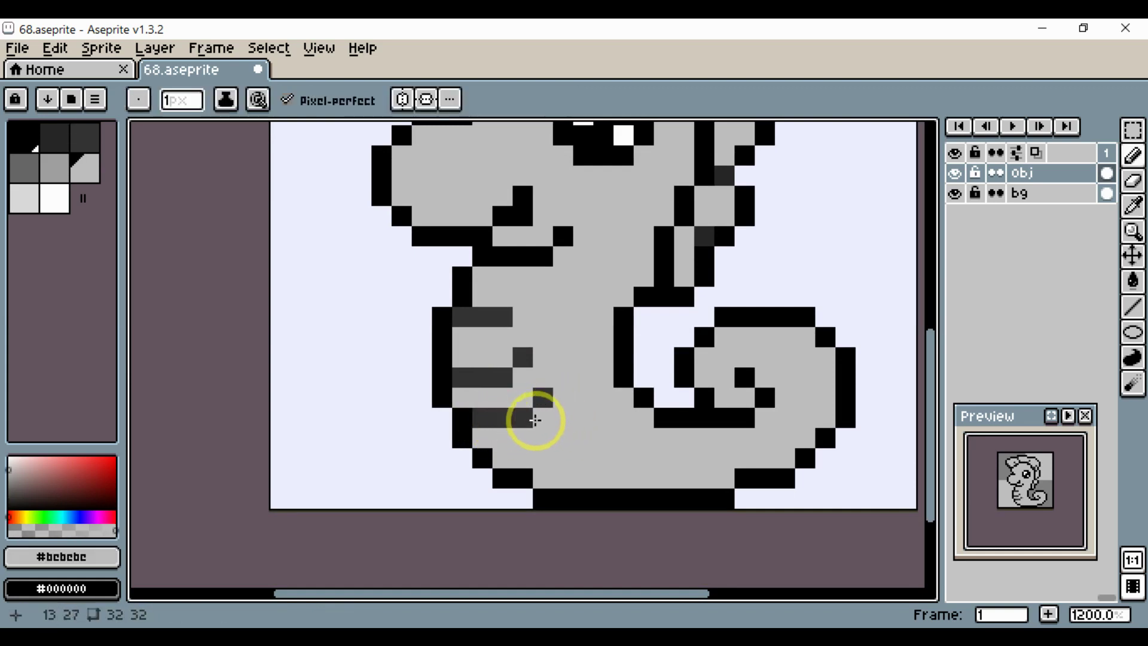
Draw a fourth belly stripe, two pixels long in #333333, just above the lower front outline.
left_click(521, 418, "alt")
left_click(502, 456)
left_click(524, 456)
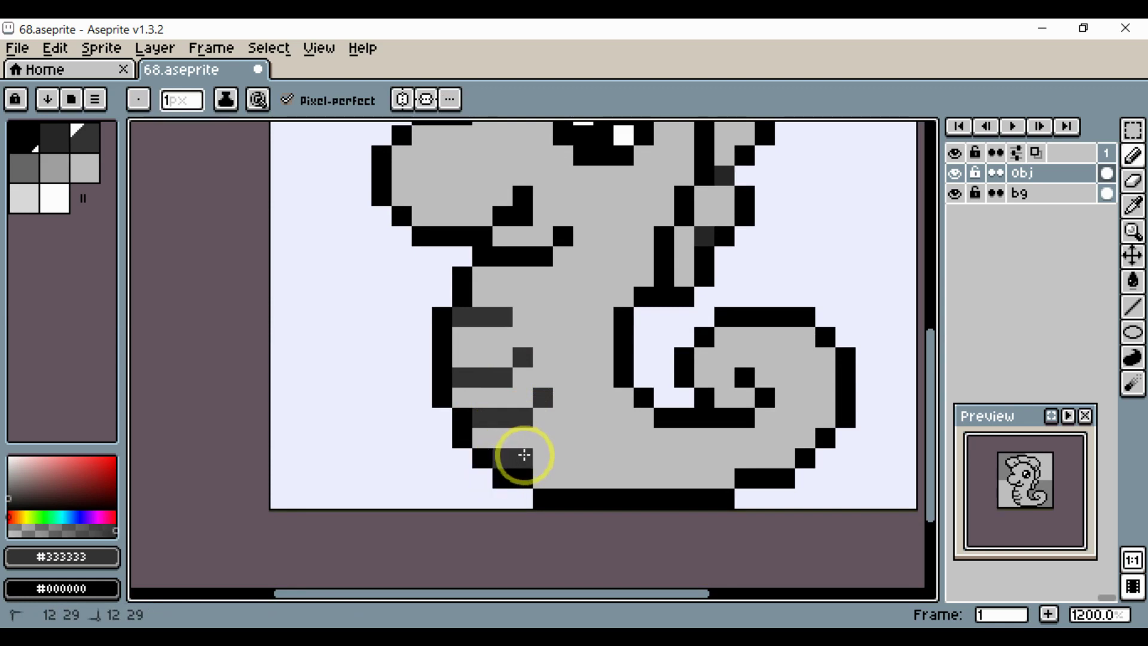
Extend the lowest full belly stripe of the seahorse and add short #333333 stripe pixels beside it near the tail base.
mouse_move(524, 455)
left_mouse_down()
mouse_move(577, 456)
mouse_move(588, 434)
mouse_move(573, 452)
left_mouse_up()
left_click(589, 474)
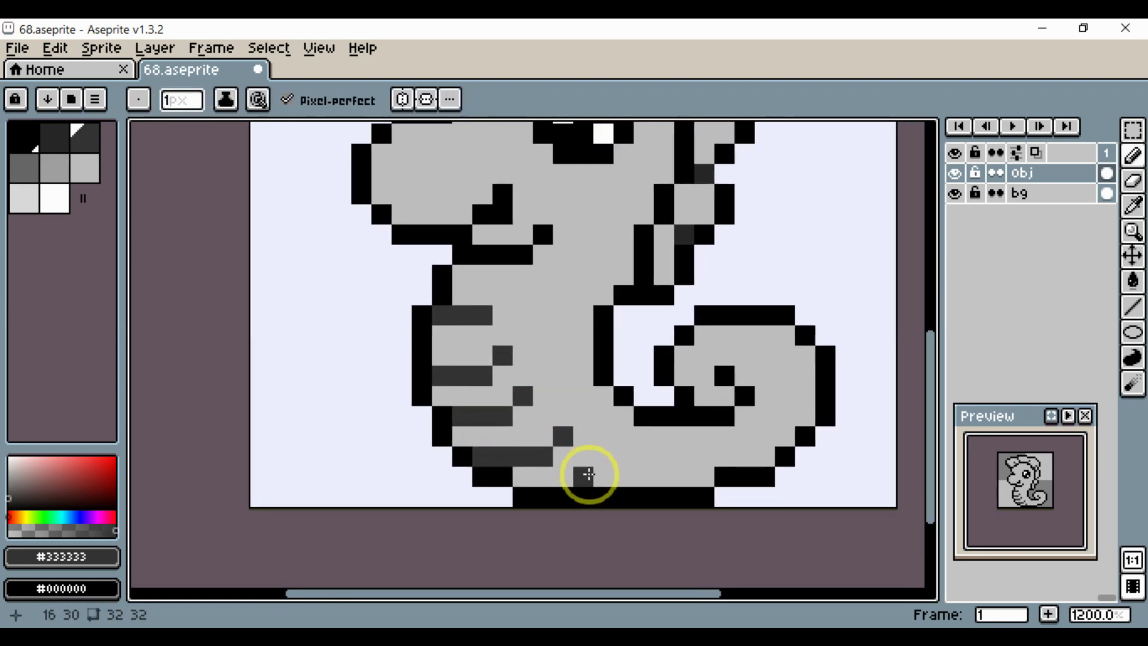
left_click(607, 458)
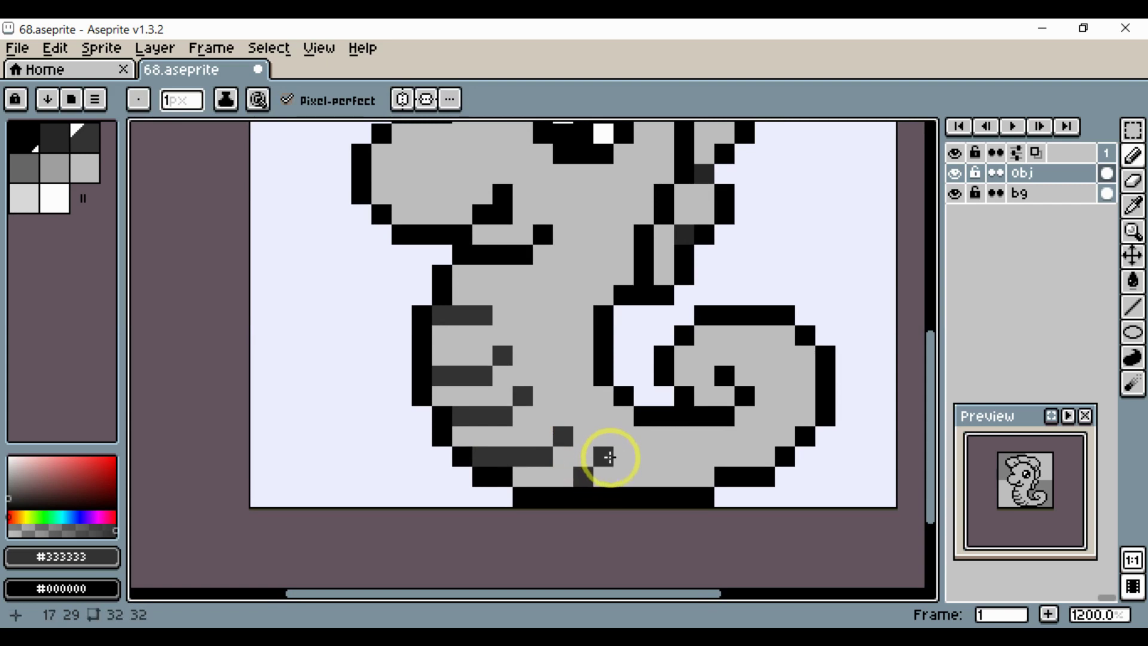
left_click_drag(620, 467, 579, 454)
left_click(610, 477)
scroll(611, 436, "down", 4)
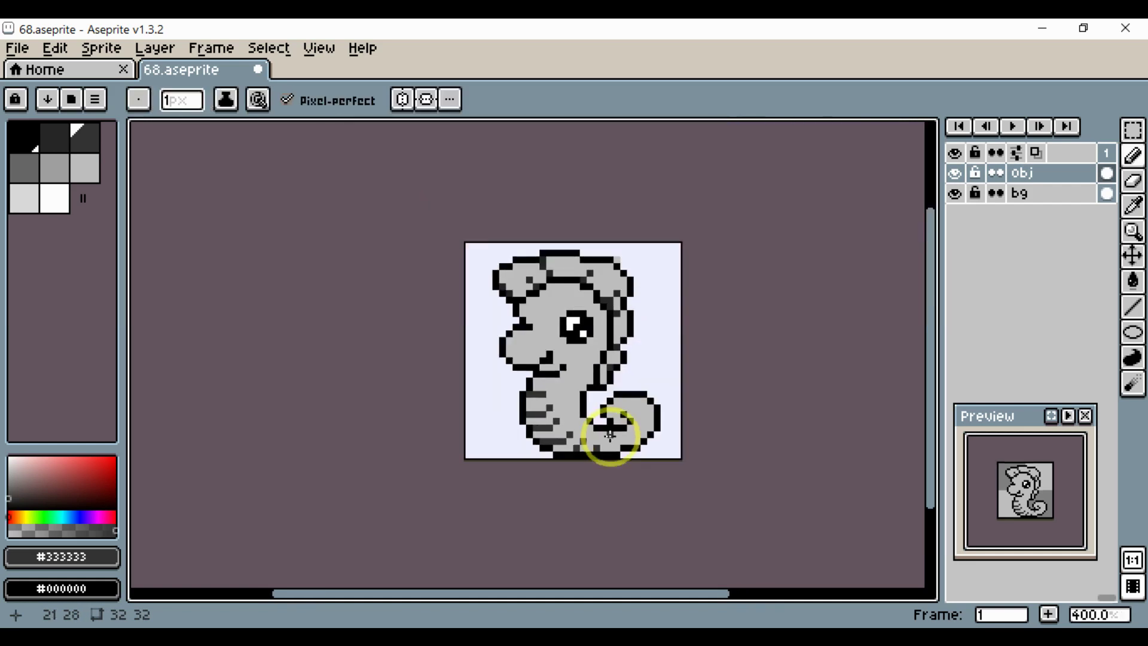
Lengthen the uppermost belly stripe and give it an upturned end pixel in #333333.
scroll(607, 437, "up", 3)
left_click(545, 348)
left_click(551, 334)
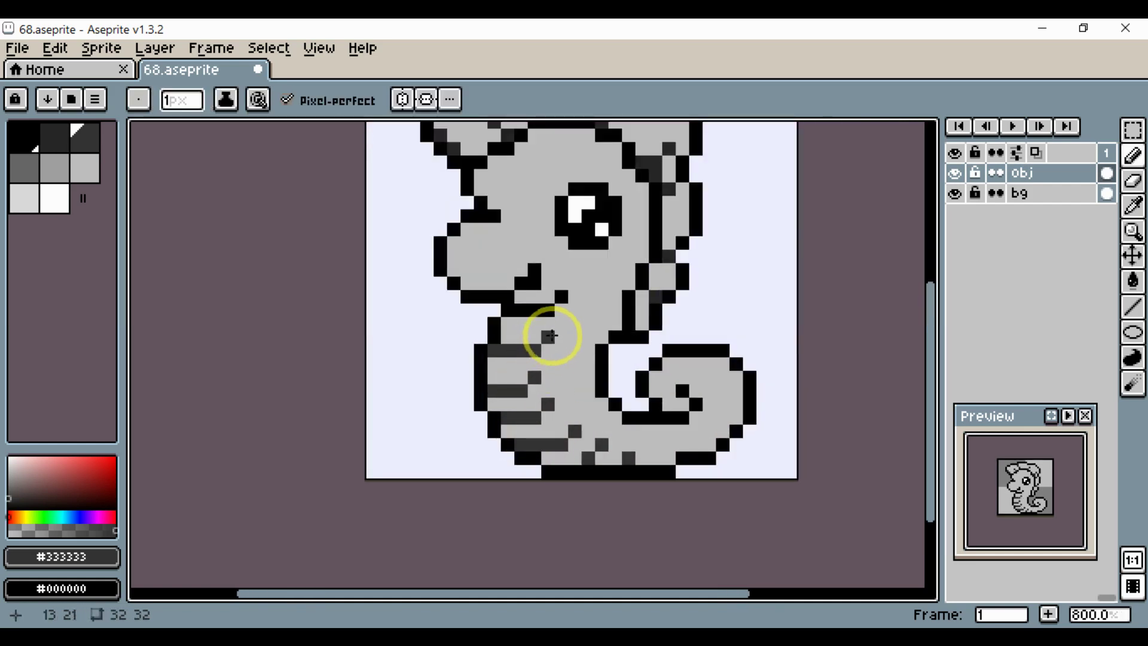
scroll(590, 405, "down", 3)
scroll(594, 411, "up", 3)
left_click(567, 402)
left_click(564, 364)
scroll(564, 364, "up", 1)
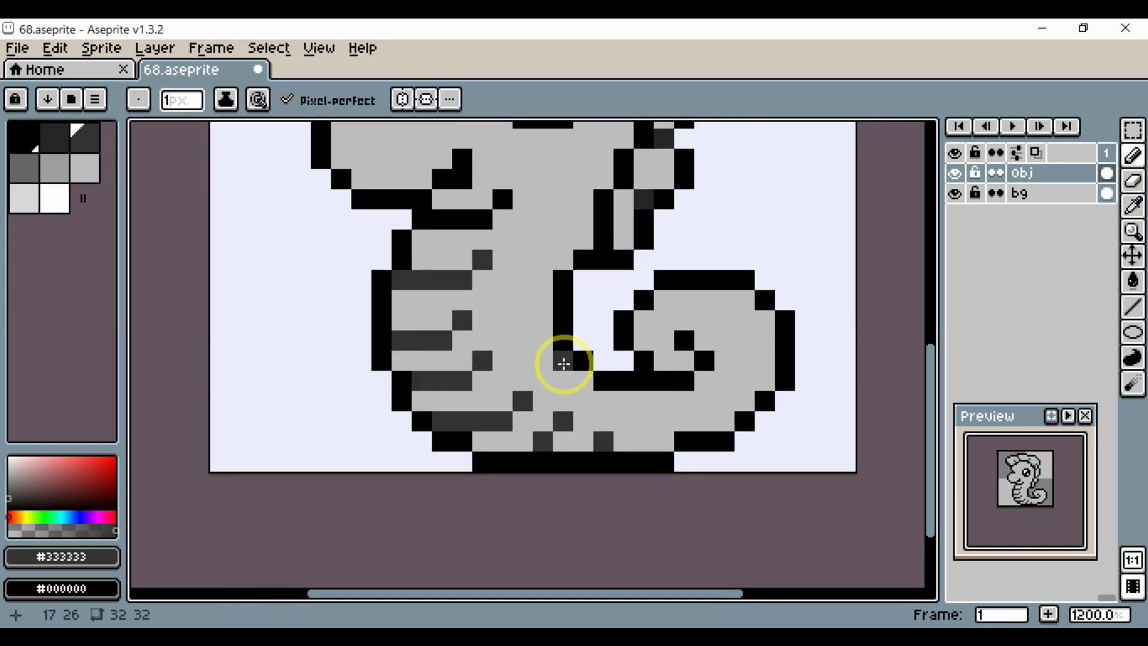
Shade the upper belly segments between the dark stripes with the grey palette colour Idx-3 and save the file.
left_click(564, 364, "alt")
left_click(564, 363)
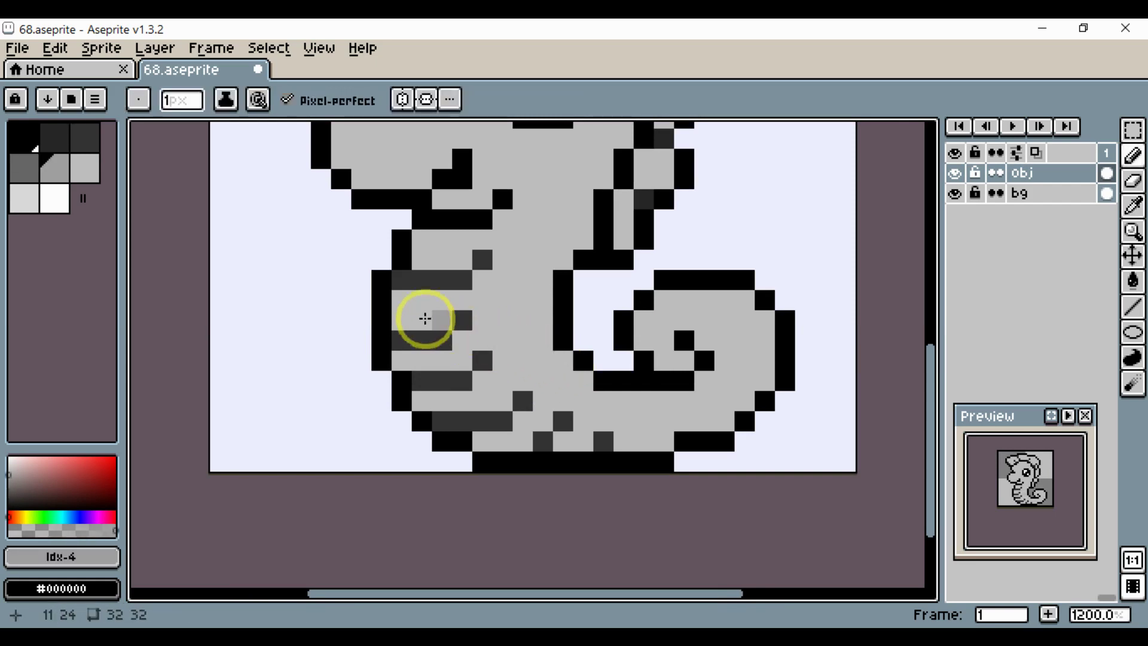
left_click(401, 305, "alt")
mouse_move(398, 304)
left_mouse_down()
mouse_move(445, 302)
mouse_move(479, 279)
mouse_move(422, 234)
mouse_move(479, 235)
mouse_move(416, 256)
mouse_move(452, 258)
mouse_move(501, 220)
mouse_move(491, 260)
left_mouse_up()
scroll(491, 261, "down", 4)
scroll(500, 295, "up", 2)
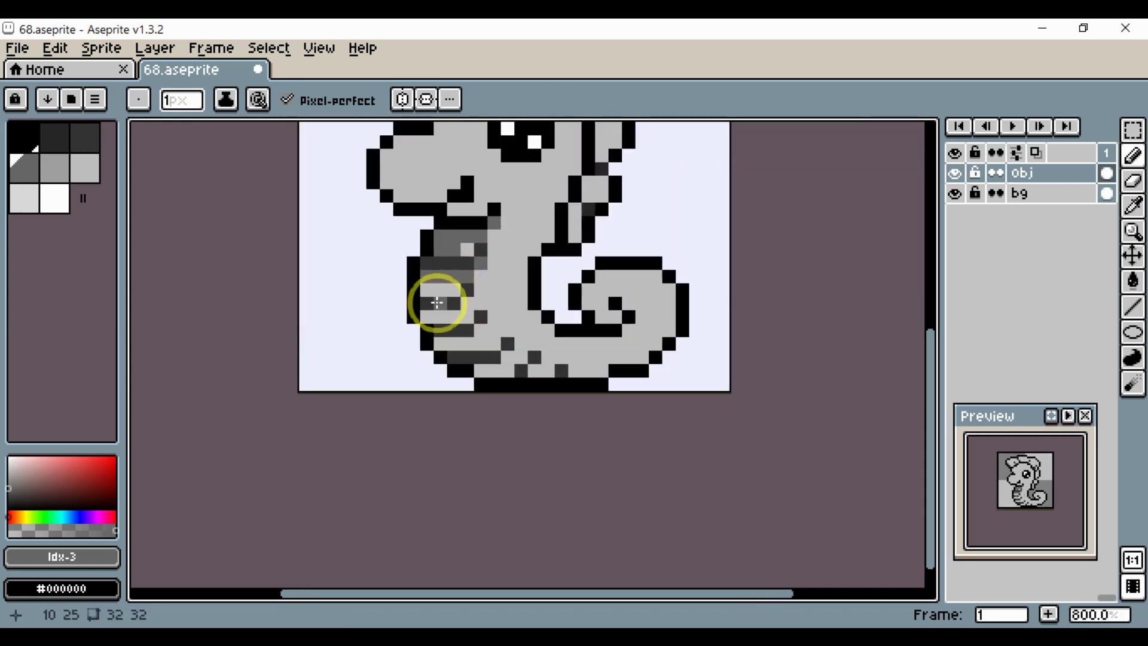
scroll(463, 309, "up", 2)
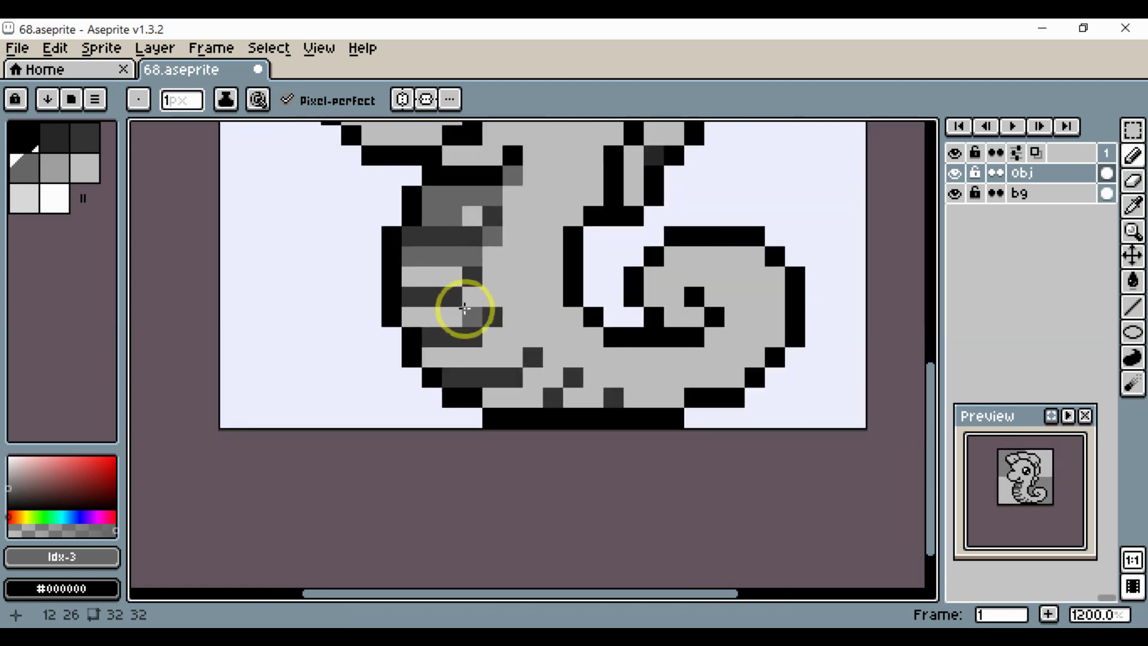
scroll(525, 226, "down", 4)
scroll(494, 398, "up", 2)
scroll(490, 408, "up", 2)
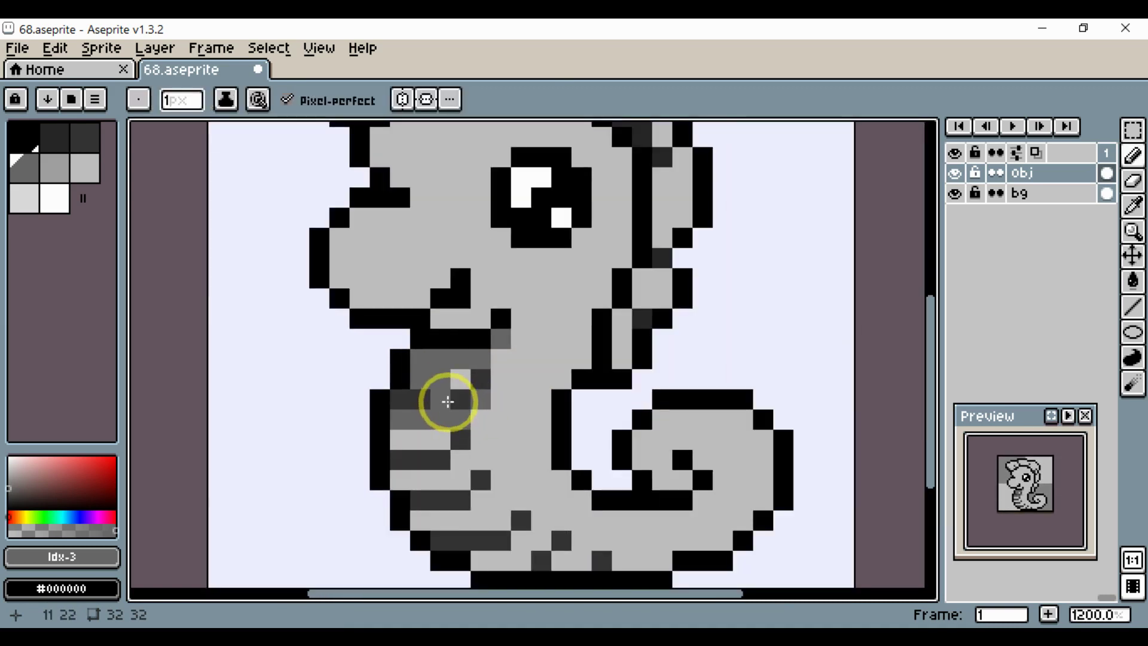
key("ctrl+s")
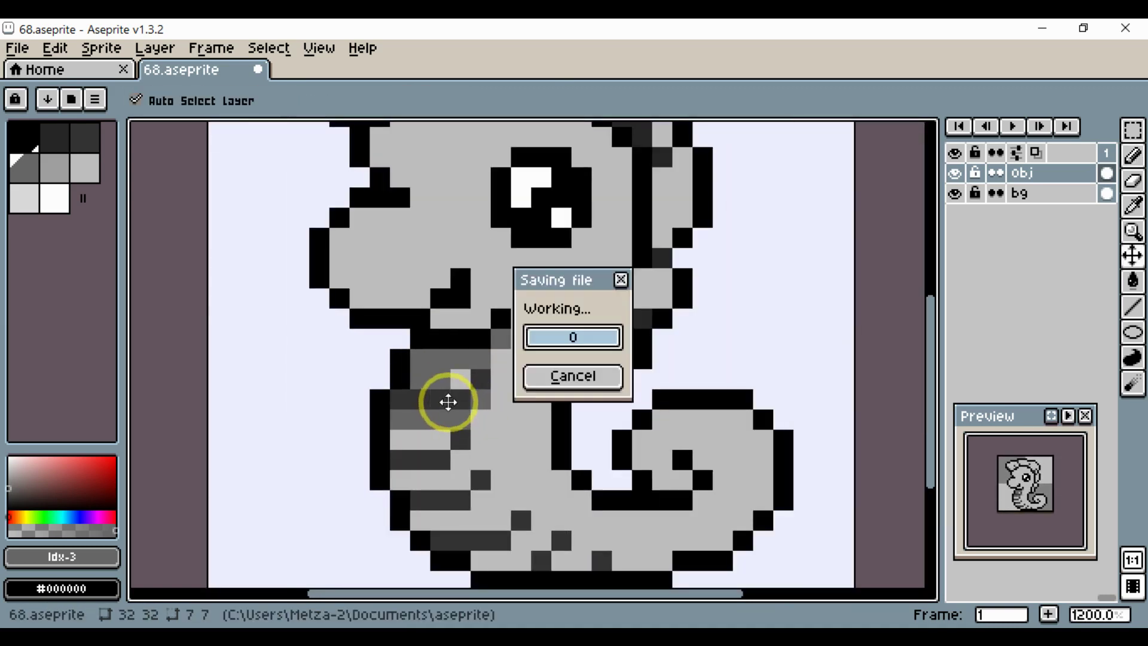
Extend the lower-left outline of the front crest curl with black pixels and shade just inside it with #262626.
scroll(495, 350, "down", 3)
scroll(494, 351, "up", 4)
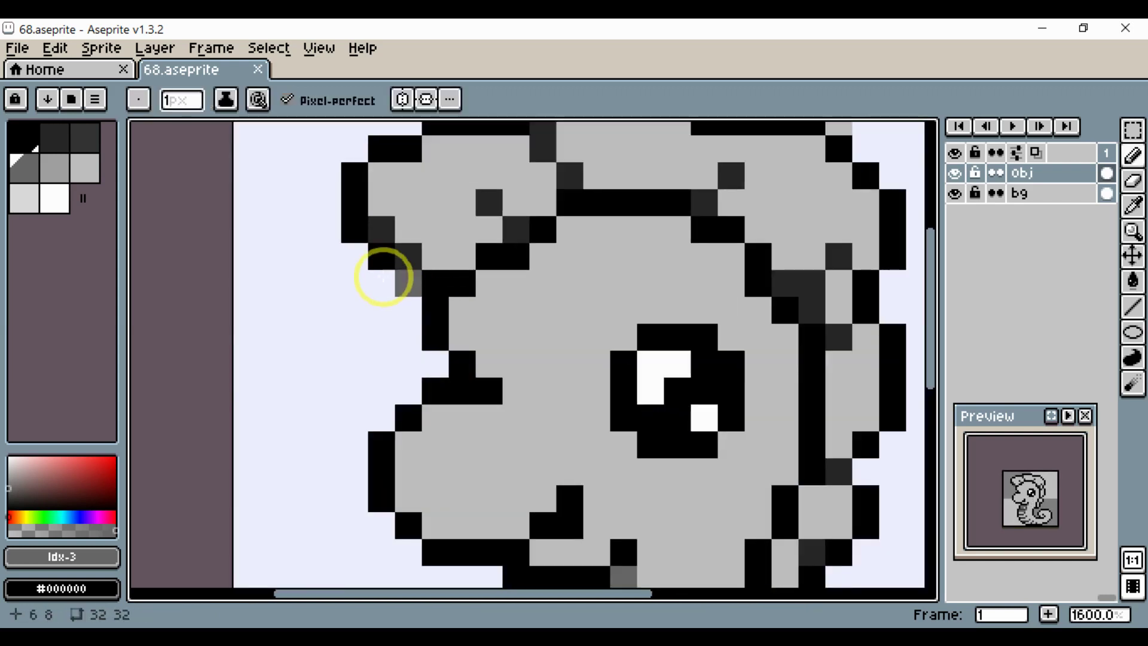
left_click(357, 227, "alt")
left_click(358, 257)
left_click(387, 281)
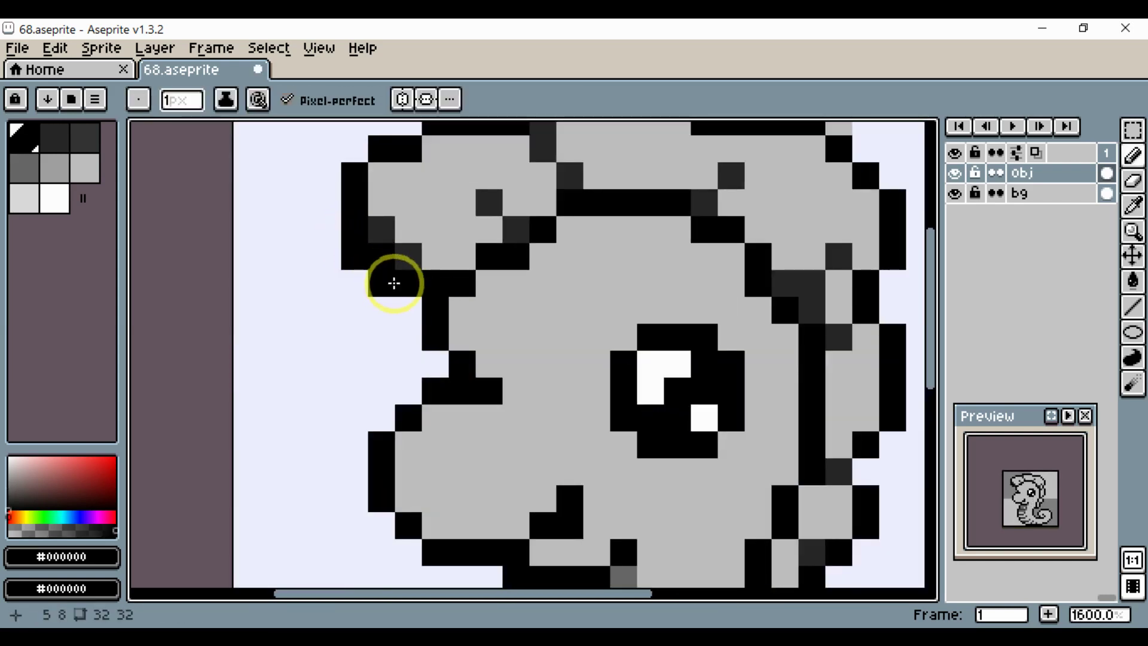
left_click(407, 258, "alt")
left_click(389, 251)
scroll(409, 271, "down", 1)
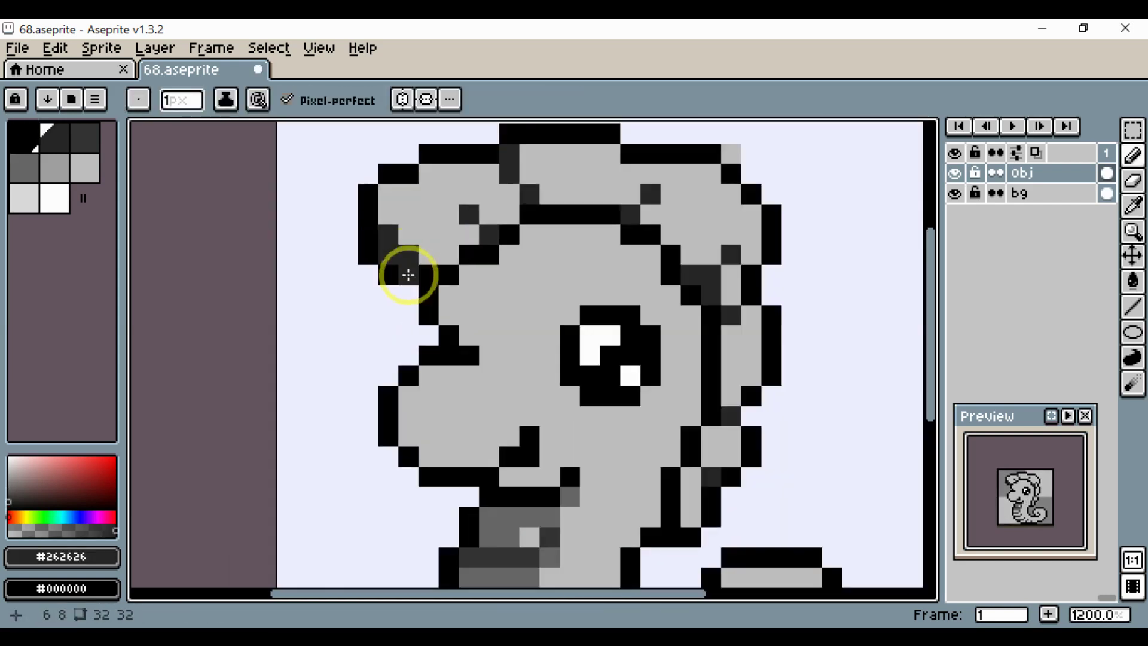
Add a black outline pixel where the front curl meets the forehead and cover the surplus dark pixel with #bebebe.
scroll(412, 282, "up", 1)
left_click(416, 281, "alt")
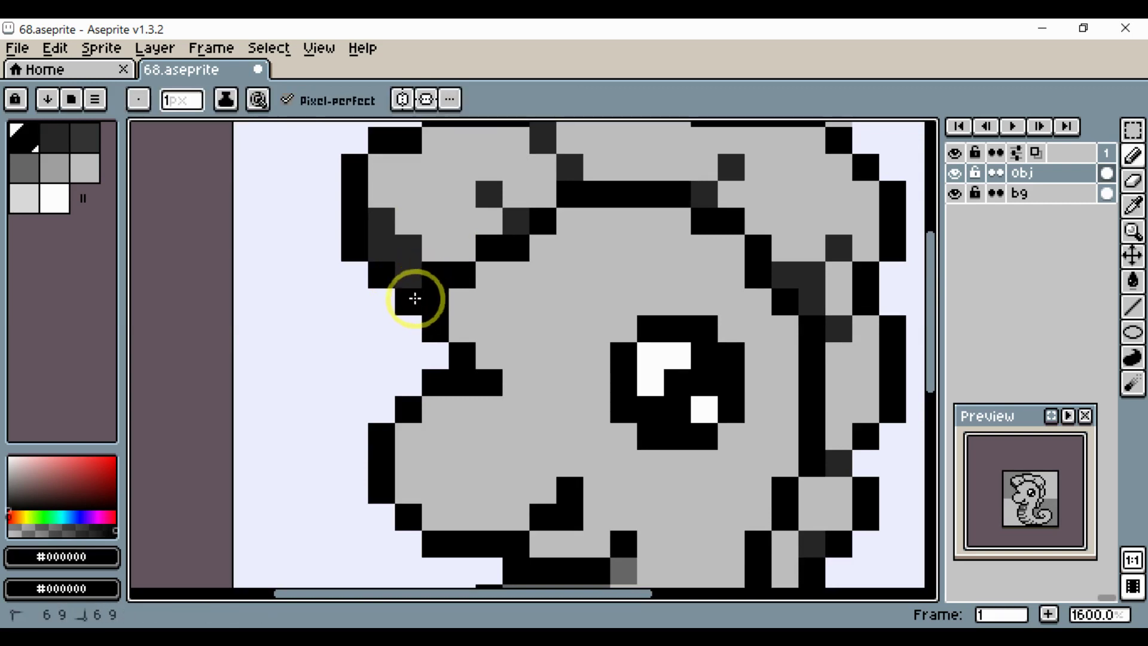
scroll(415, 300, "down", 5)
left_click(475, 298)
scroll(474, 299, "up", 2)
left_click(443, 290, "alt")
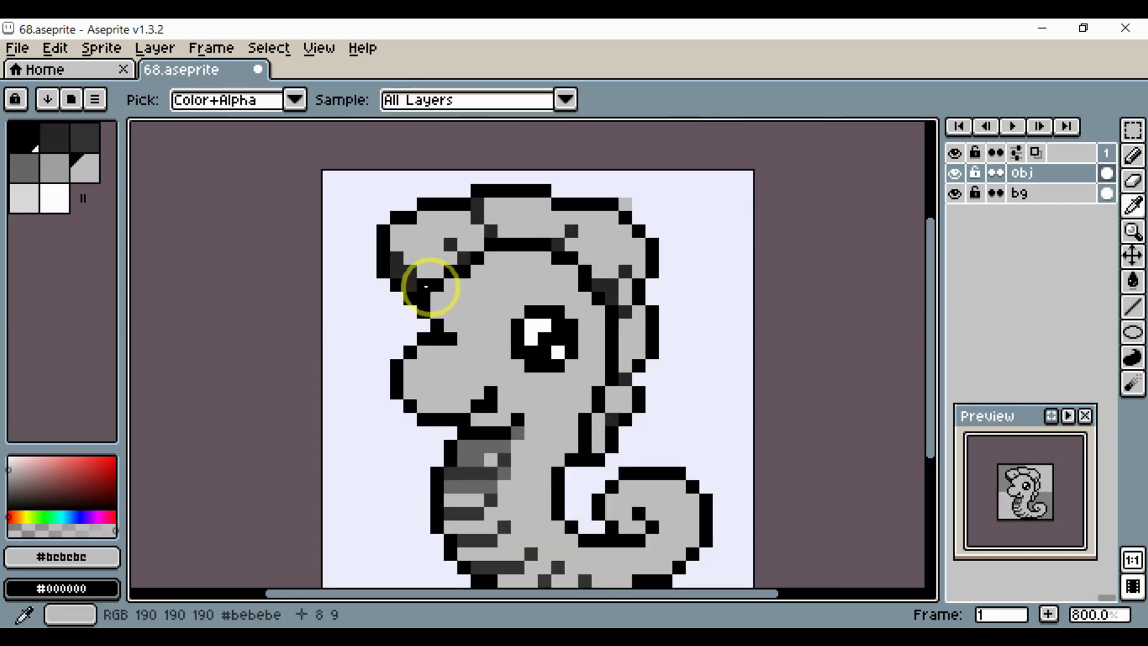
left_click(399, 256)
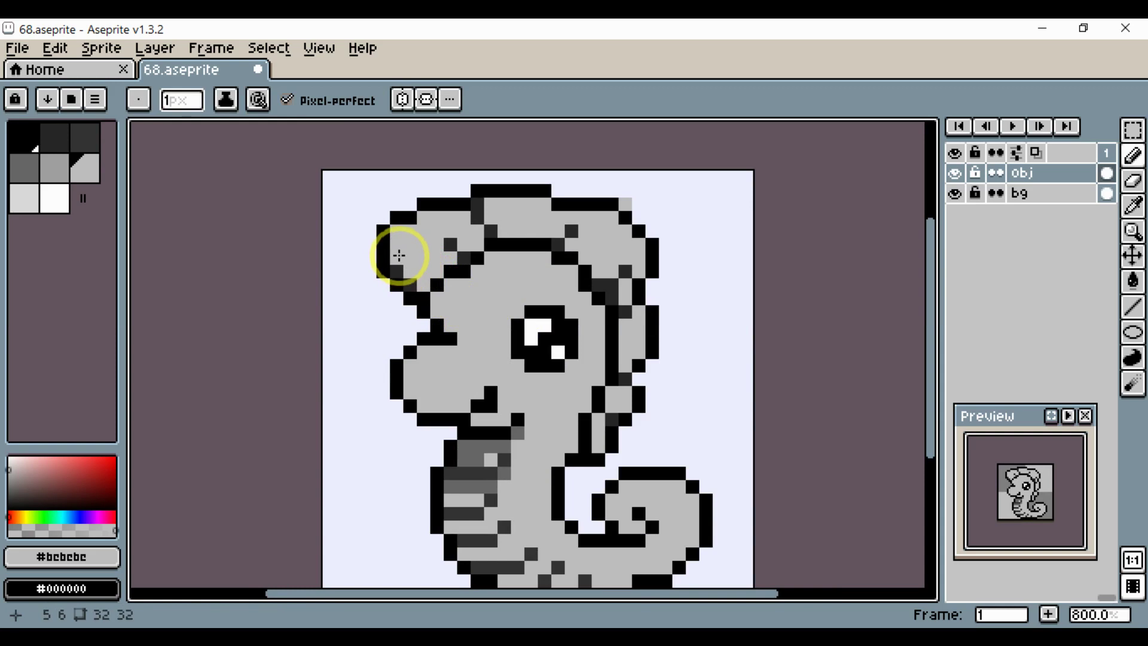
Try single pixels in #bebebe and black around the junction of the front curl and forehead, undoing each one.
scroll(400, 256, "down", 3)
scroll(397, 256, "up", 6)
left_click(380, 273)
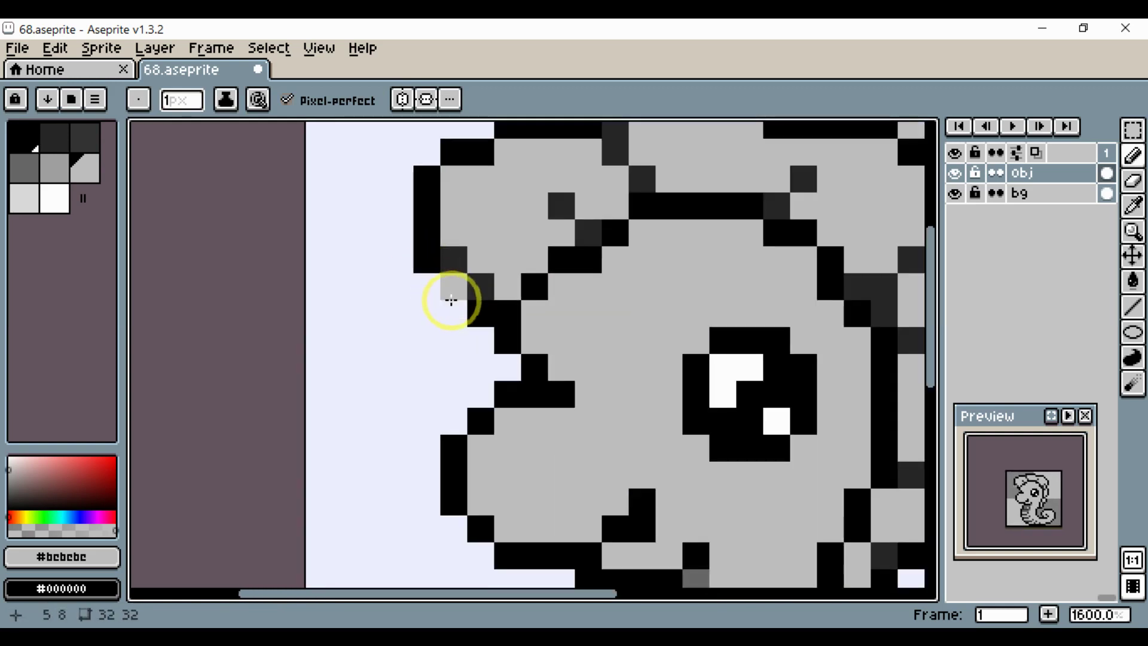
key("ctrl+z")
left_click(454, 289, "alt")
left_click(540, 340)
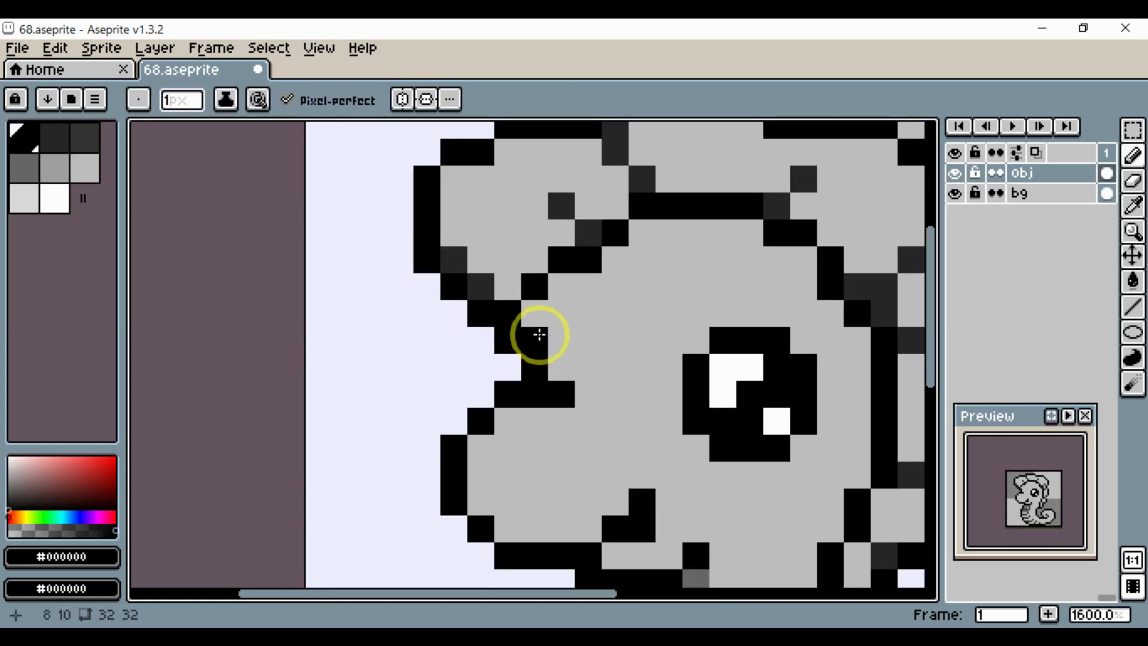
key("ctrl+z")
scroll(540, 335, "down", 3)
scroll(570, 326, "up", 3)
left_click(532, 287)
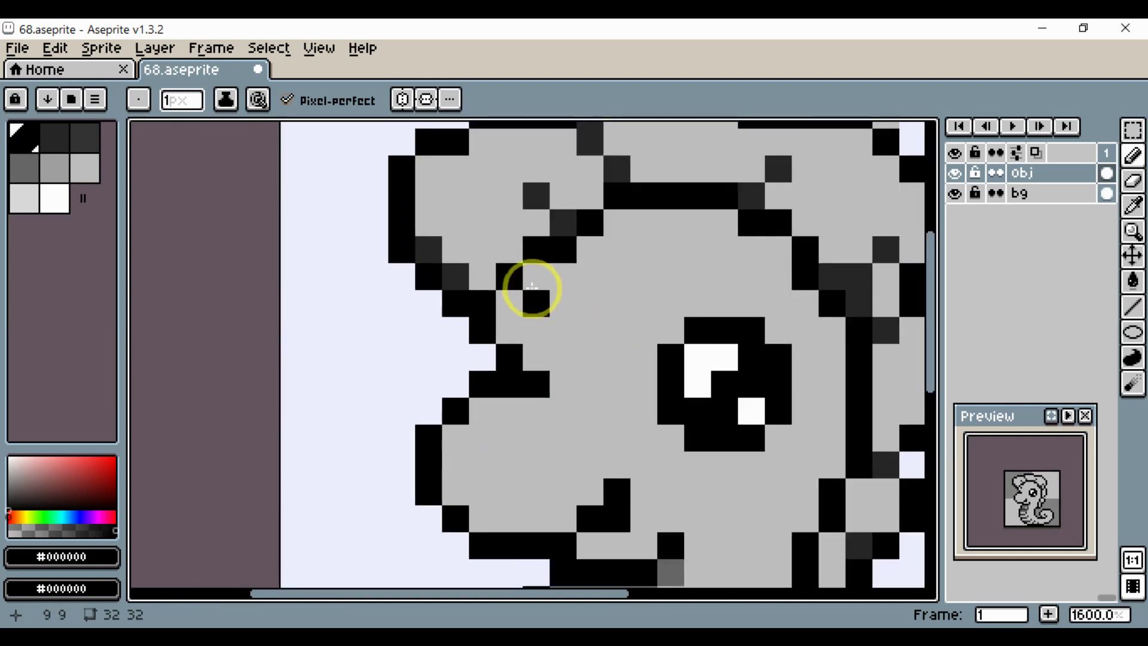
key("ctrl+z")
Redraw the edge between the front crest curl and forehead as a one-pixel black diagonal, covering surplus pixels with #bebebe.
left_click(532, 283)
key("alt")
left_click(502, 245)
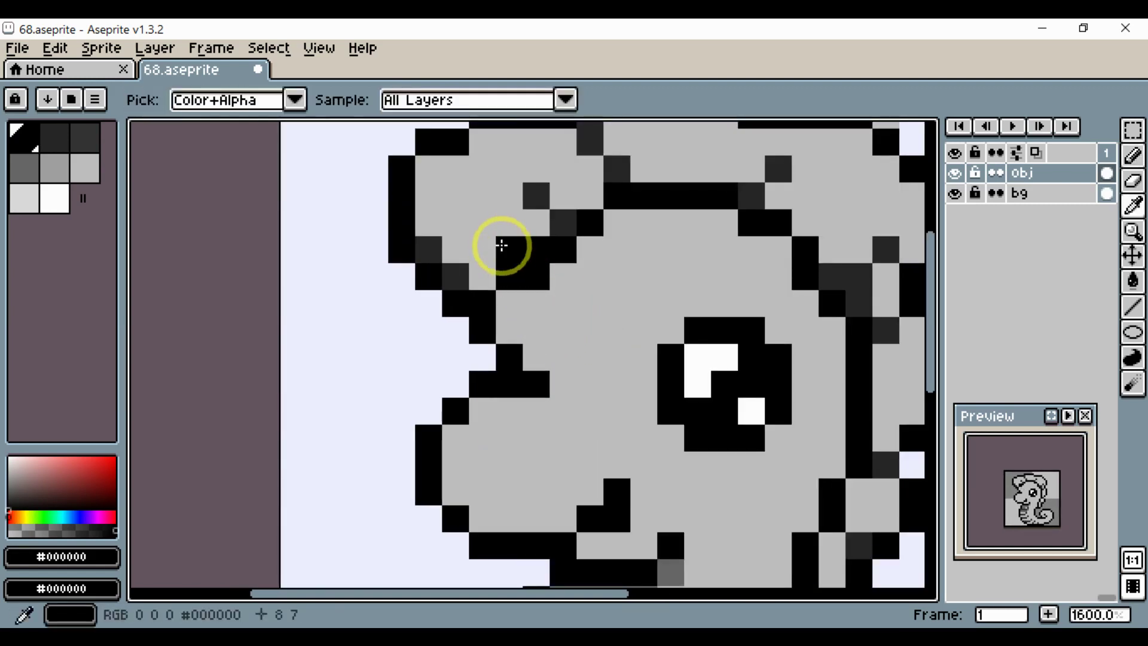
left_click(497, 233)
scroll(526, 246, "down", 4)
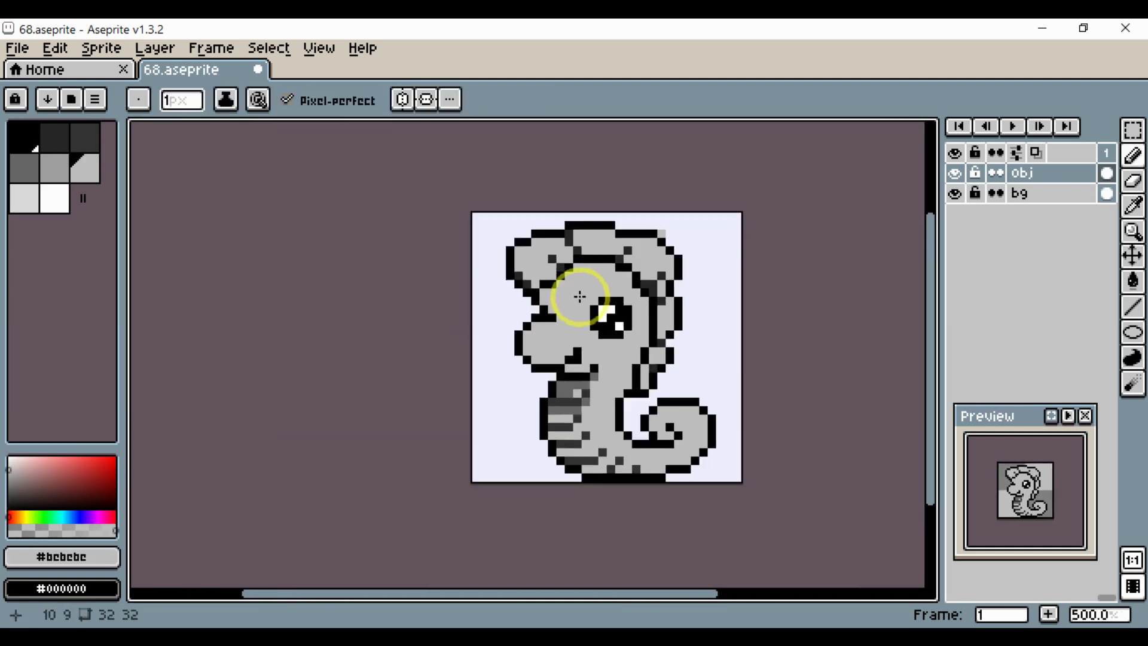
left_click_drag(581, 297, 562, 326)
scroll(562, 328, "up", 4)
key("alt")
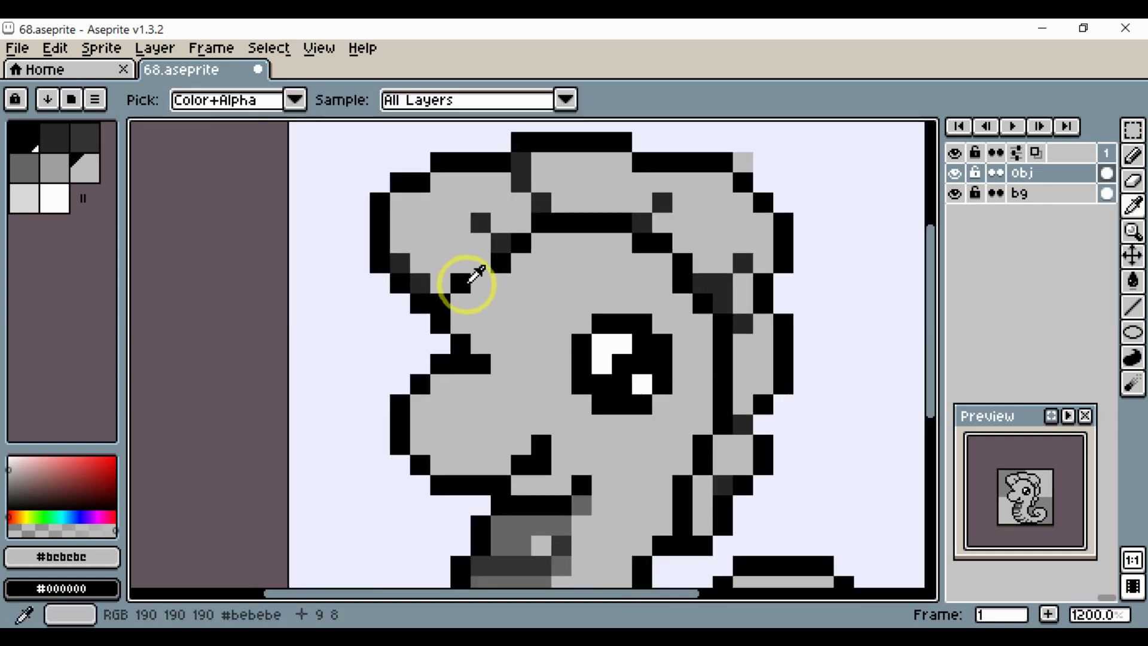
left_click(467, 279)
left_click(482, 262)
scroll(508, 303, "down", 3)
left_click_drag(499, 338, 469, 359)
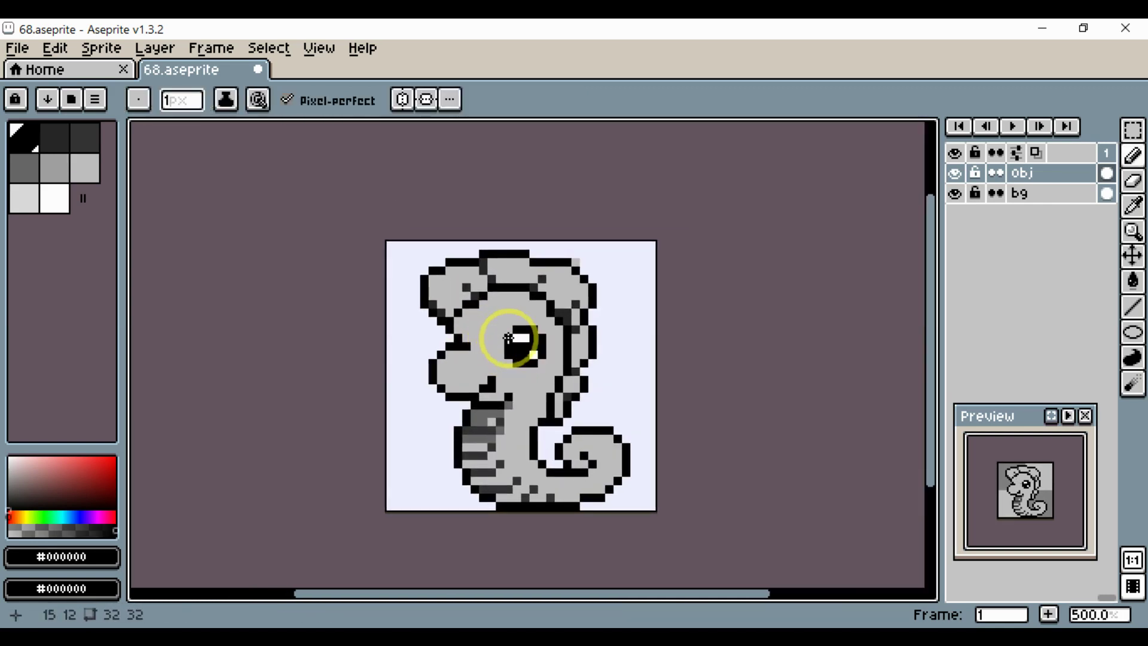
scroll(482, 316, "up", 3)
left_click(487, 299, "alt")
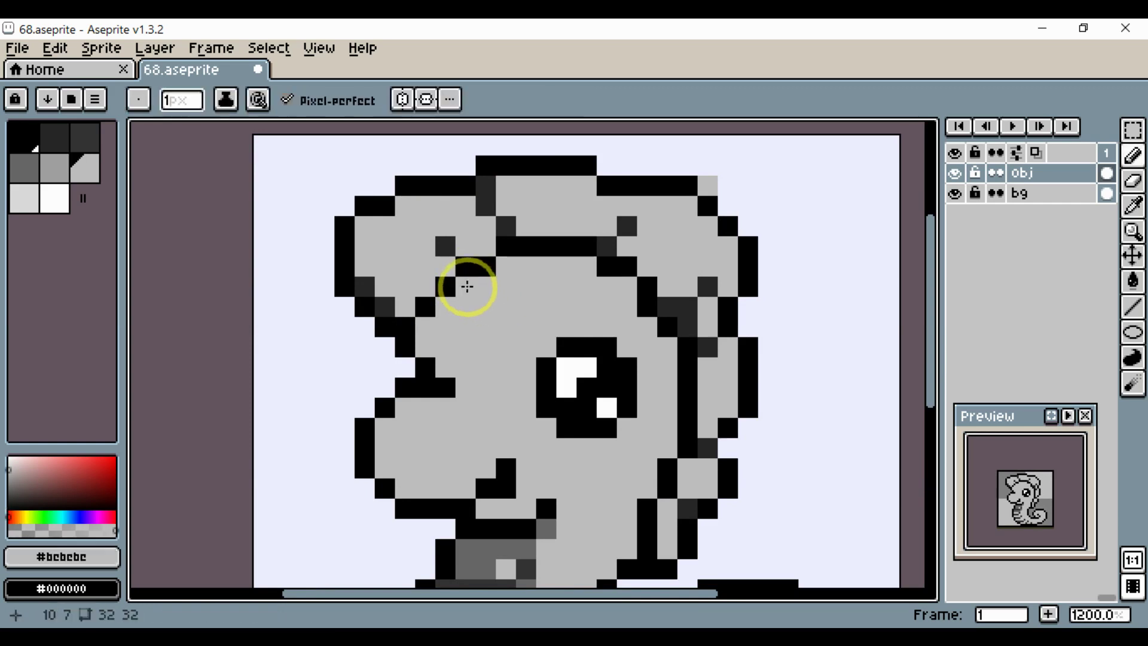
Repaint the dark grey pixels along the inside of the front curl's lower-left edge in black.
scroll(497, 316, "down", 3)
scroll(497, 323, "down", 4)
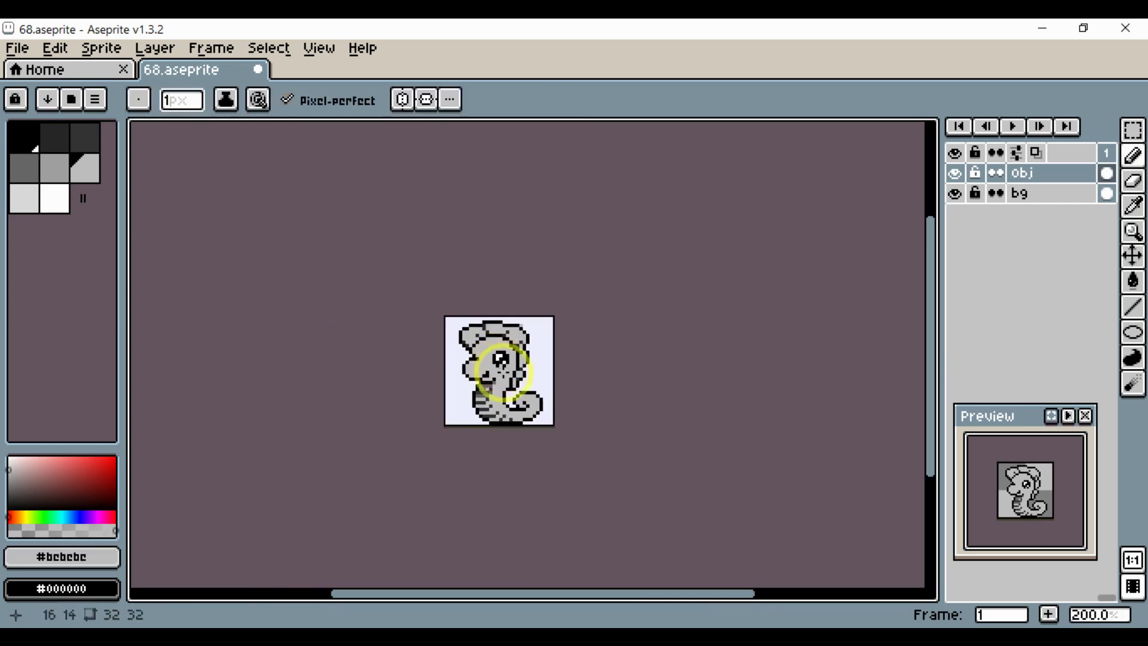
scroll(471, 352, "up", 4)
left_click_drag(433, 311, 483, 376)
scroll(458, 357, "up", 1)
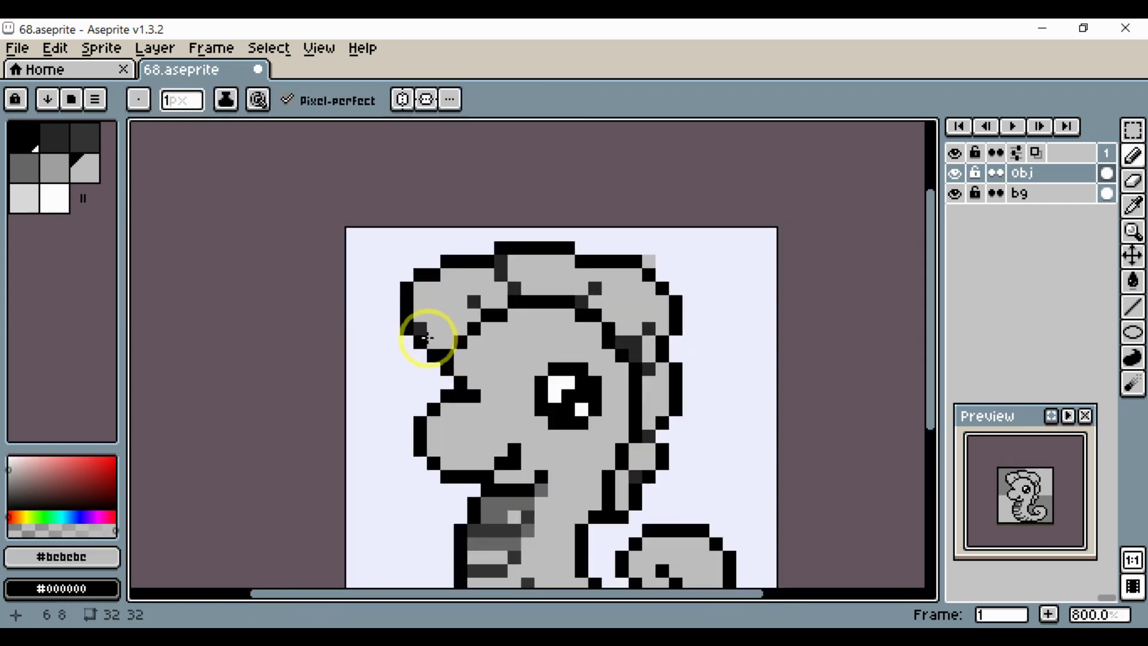
left_click(413, 318, "alt")
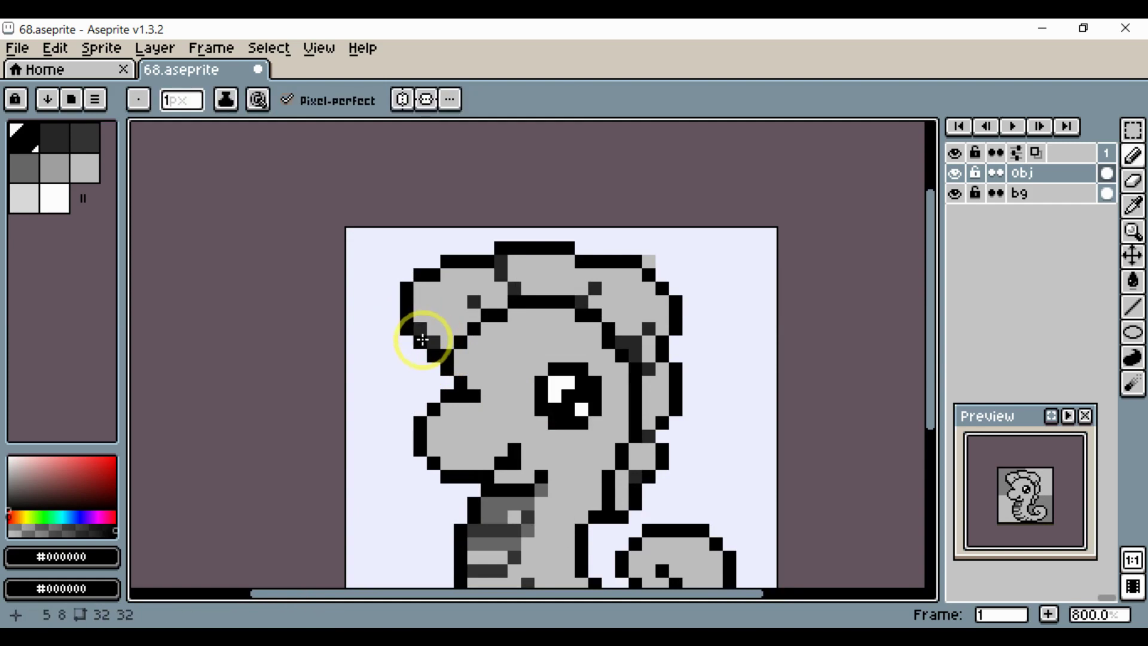
scroll(477, 356, "up", 3)
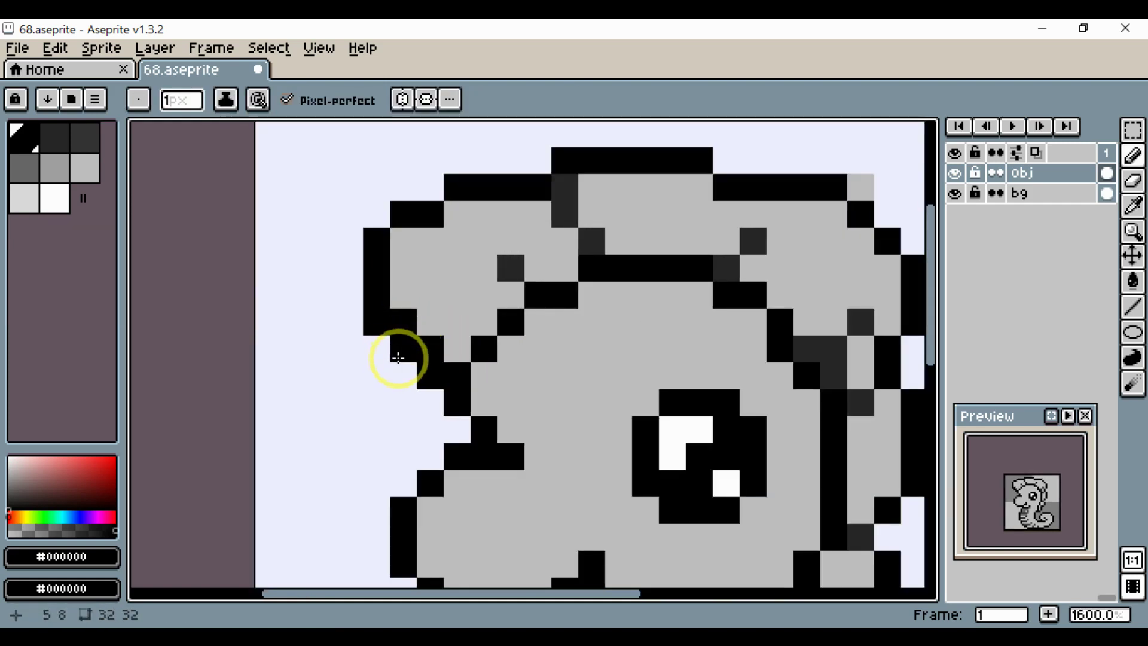
Erase the outer black pixels along the front curl's lower-left edge to thin the outline to one pixel.
key("e")
scroll(421, 383, "down", 3)
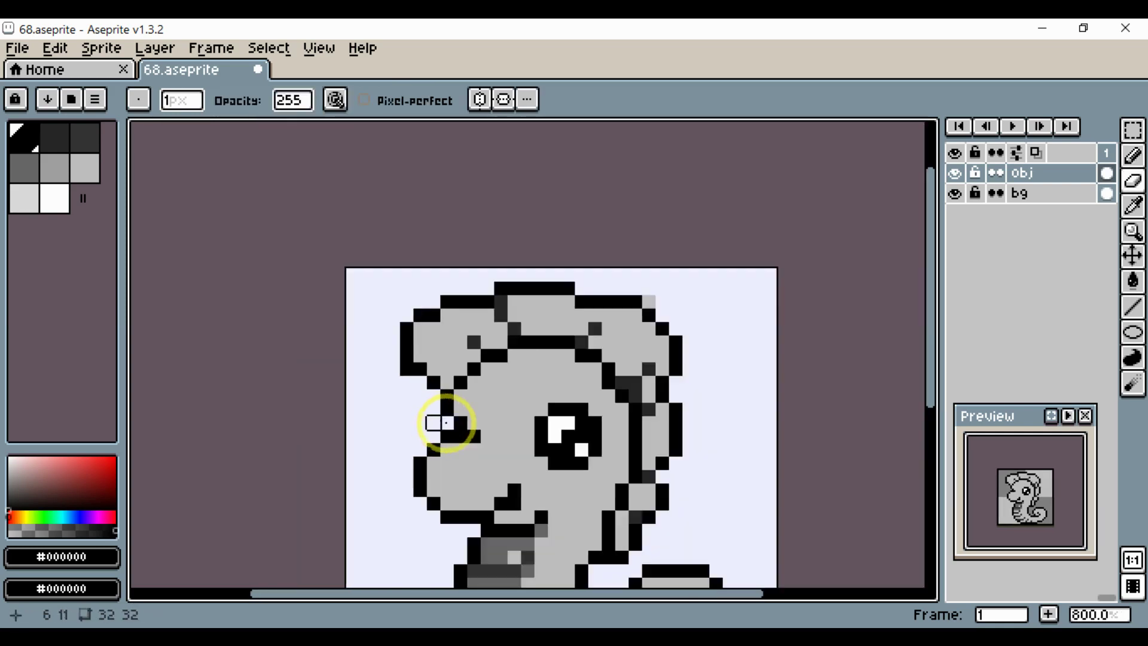
scroll(376, 353, "up", 2)
scroll(410, 384, "down", 4)
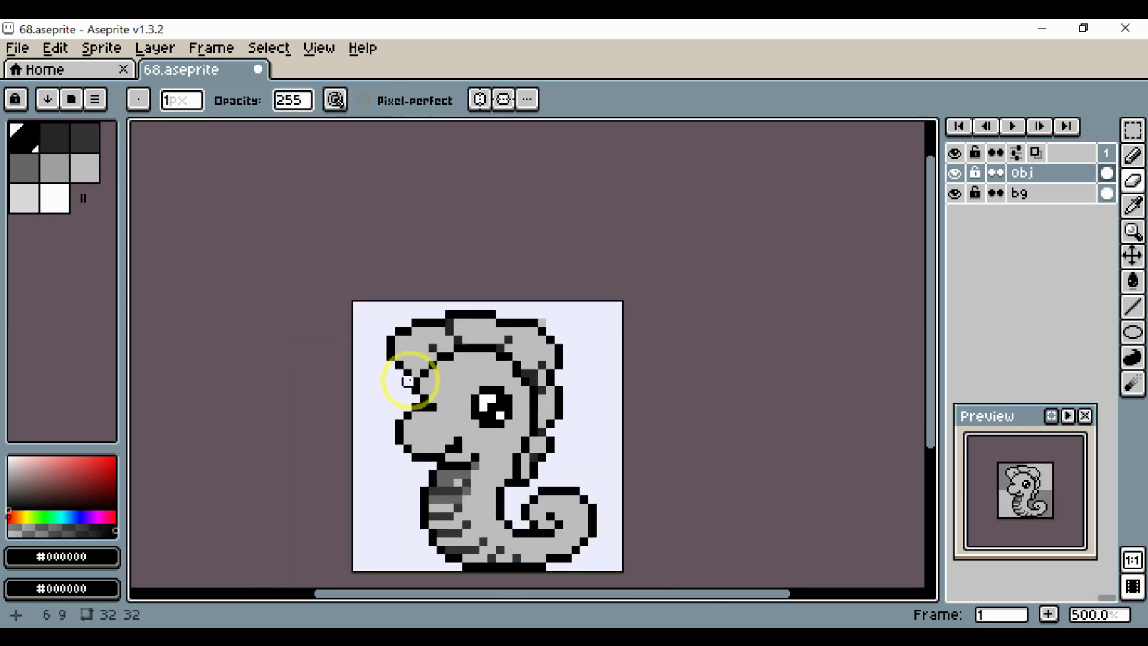
scroll(466, 390, "up", 2)
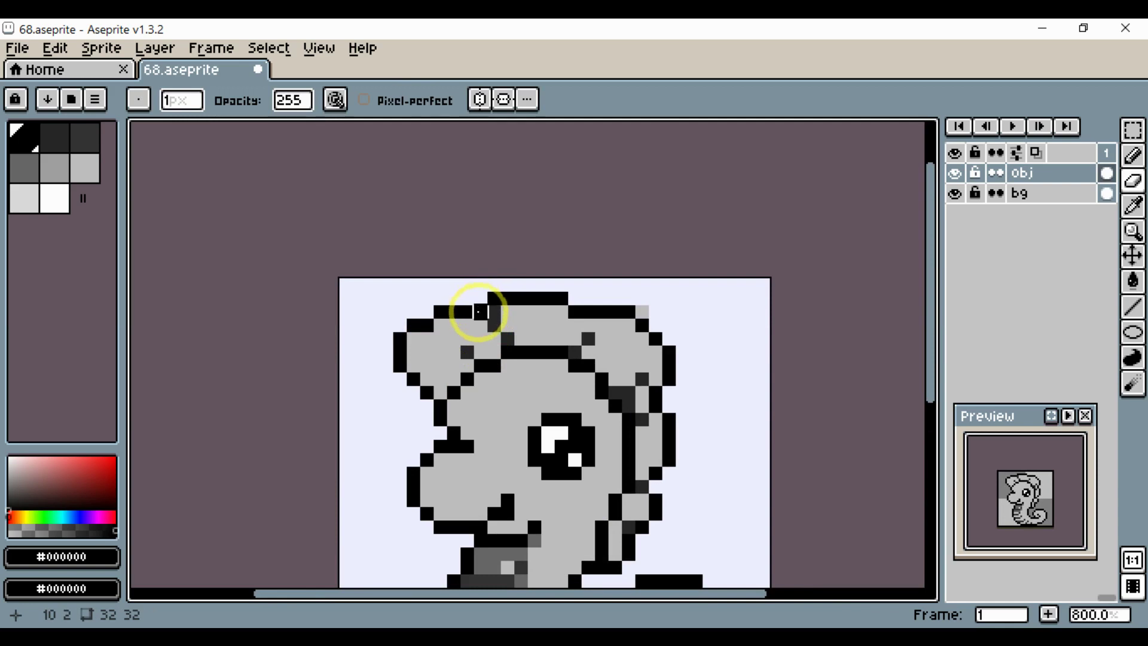
Raise the front curl's upper outline by one pixel in black and cover the old outline pixels with #bebebe.
key("i")
scroll(453, 308, "up", 1)
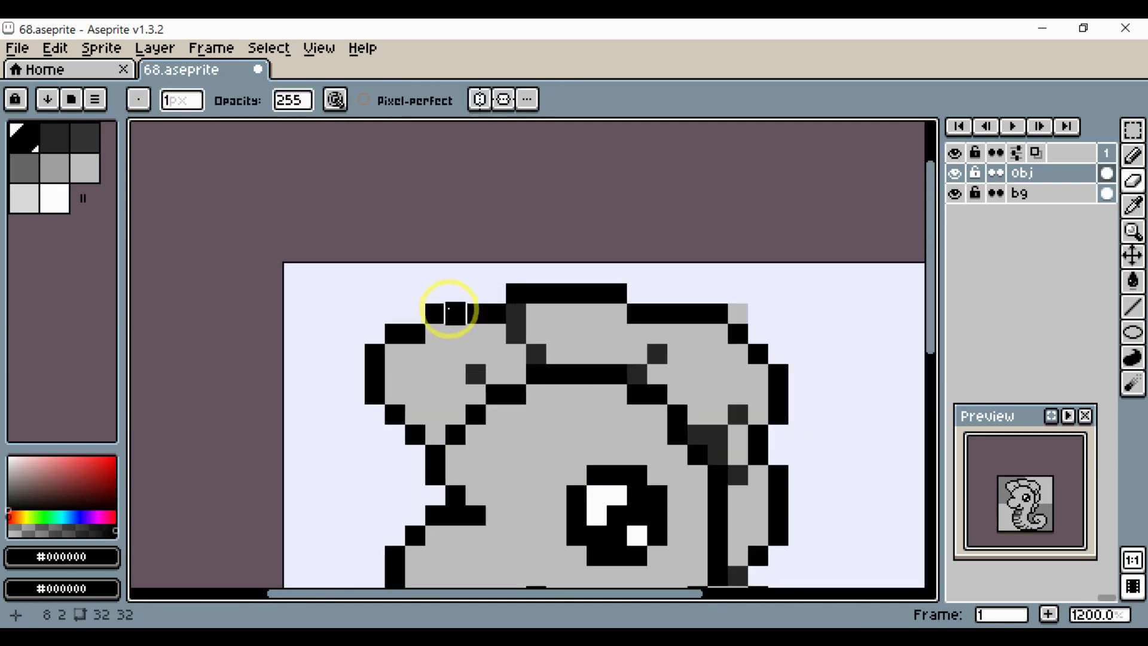
key("space")
left_click_drag(421, 340, 456, 339)
key("alt")
key("b")
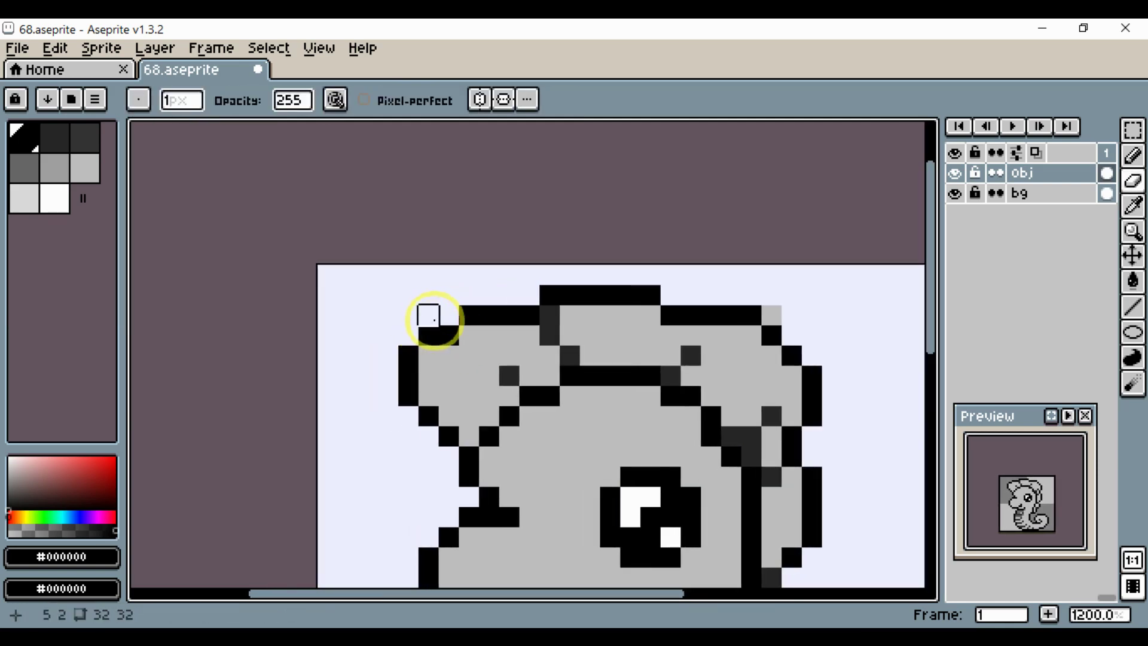
left_click(440, 319)
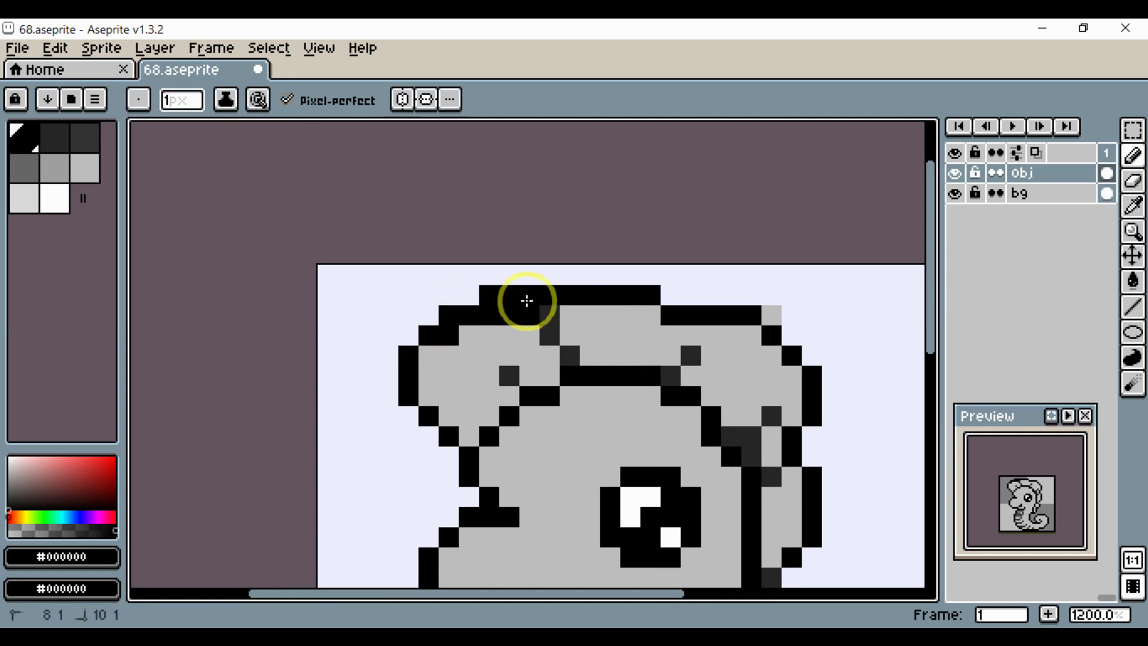
left_click(520, 333, "alt")
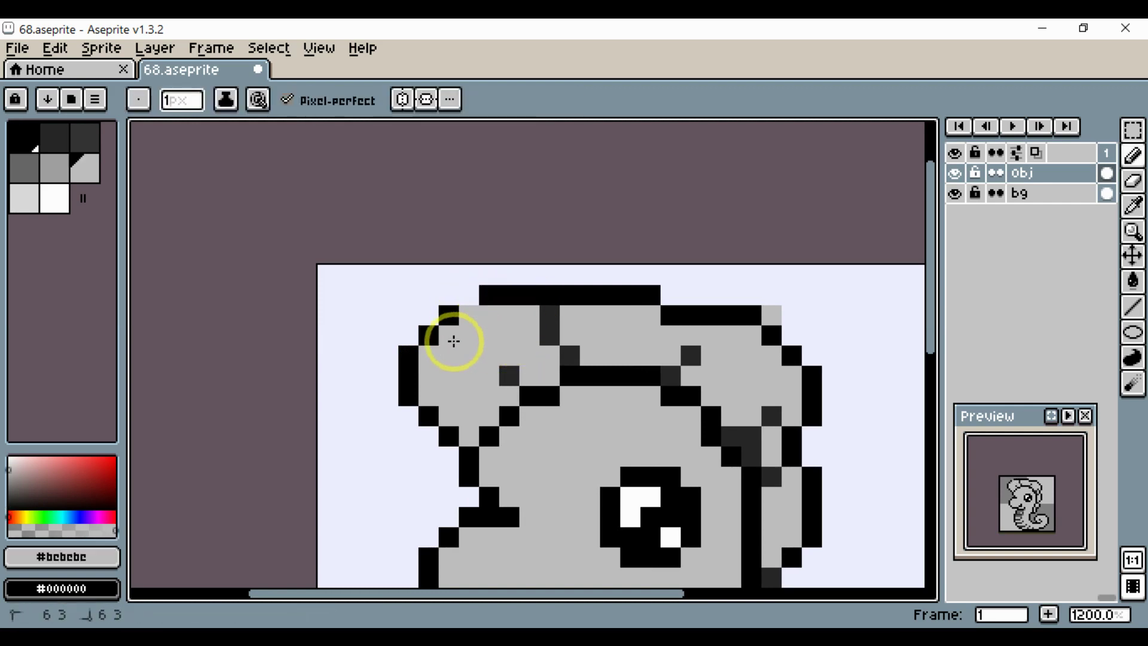
Extend the front curl's upper-left outline by one black pixel to close the gap below the crest's top edge.
left_click(450, 314, "alt")
scroll(478, 314, "down", 4)
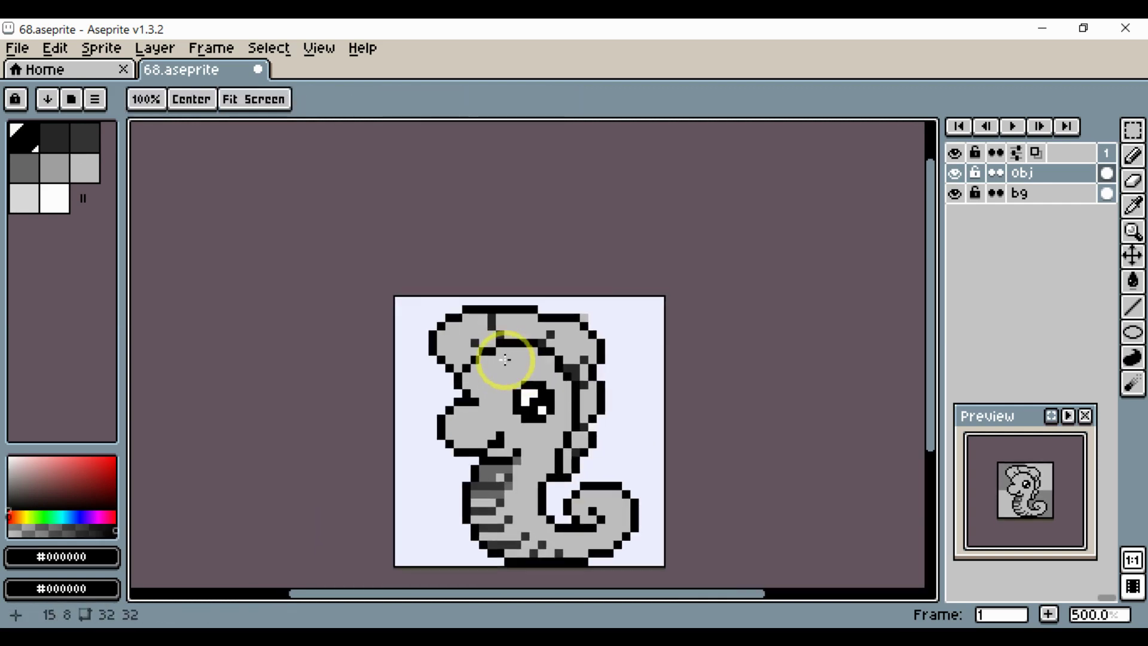
scroll(505, 359, "up", 4)
Shade the front curl's inner crease, its lower-left inside edge and the crest fold above the forehead in #262626.
left_click(467, 328, "alt")
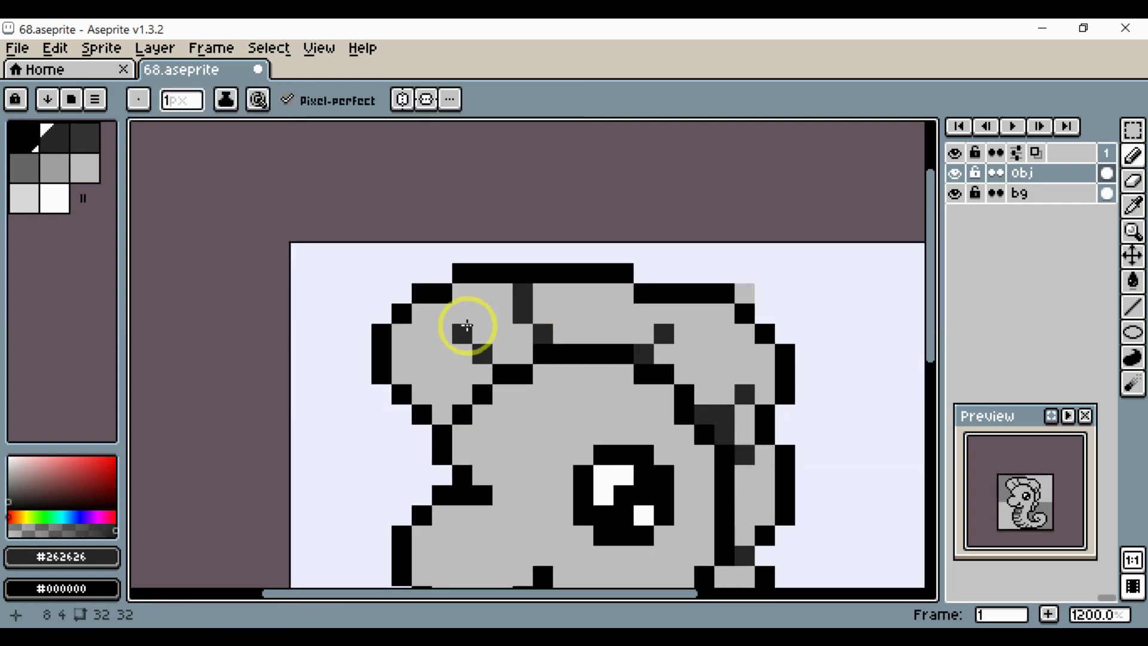
left_click_drag(410, 371, 436, 402)
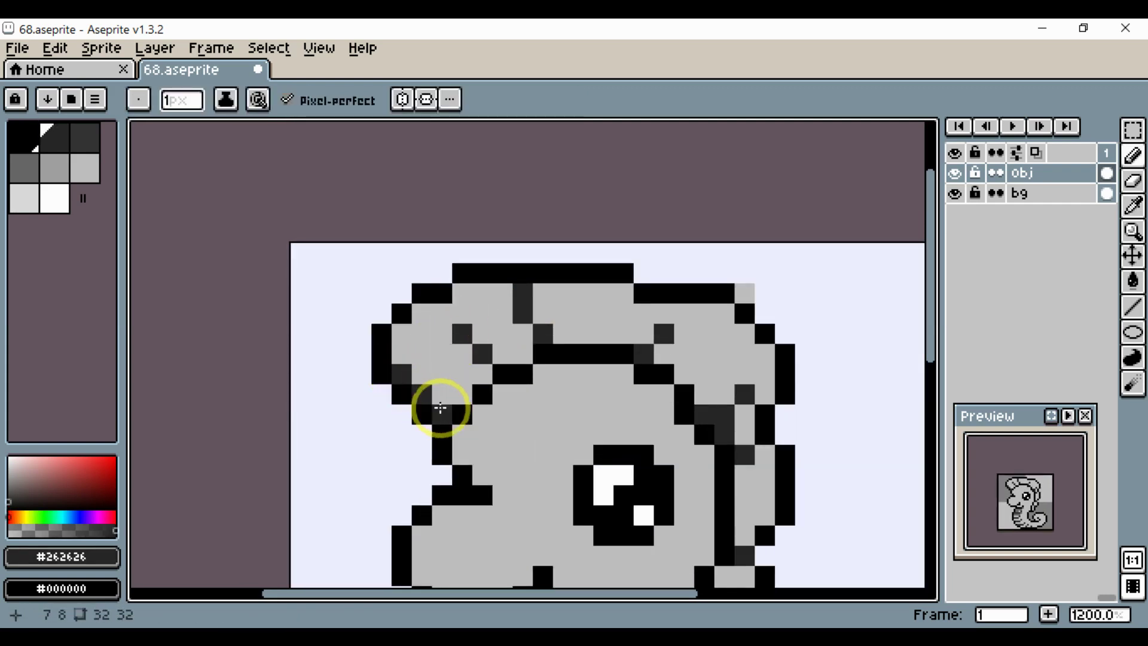
key("space")
scroll(481, 398, "down", 1)
scroll(470, 380, "down", 3)
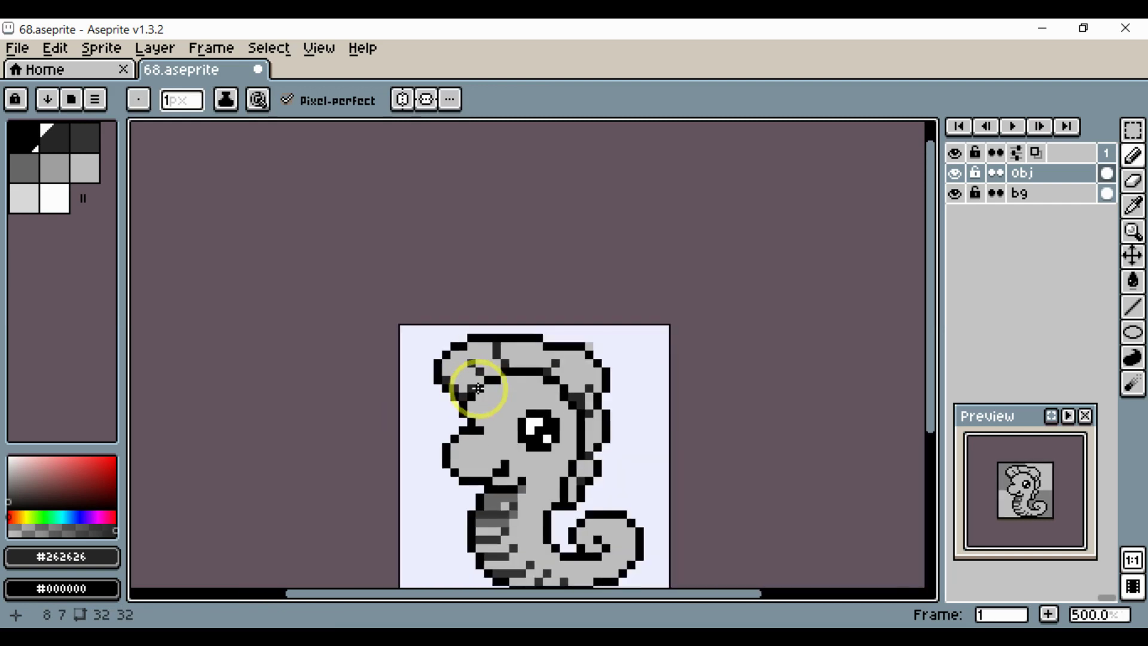
scroll(560, 387, "up", 2)
left_click_drag(561, 387, 504, 354)
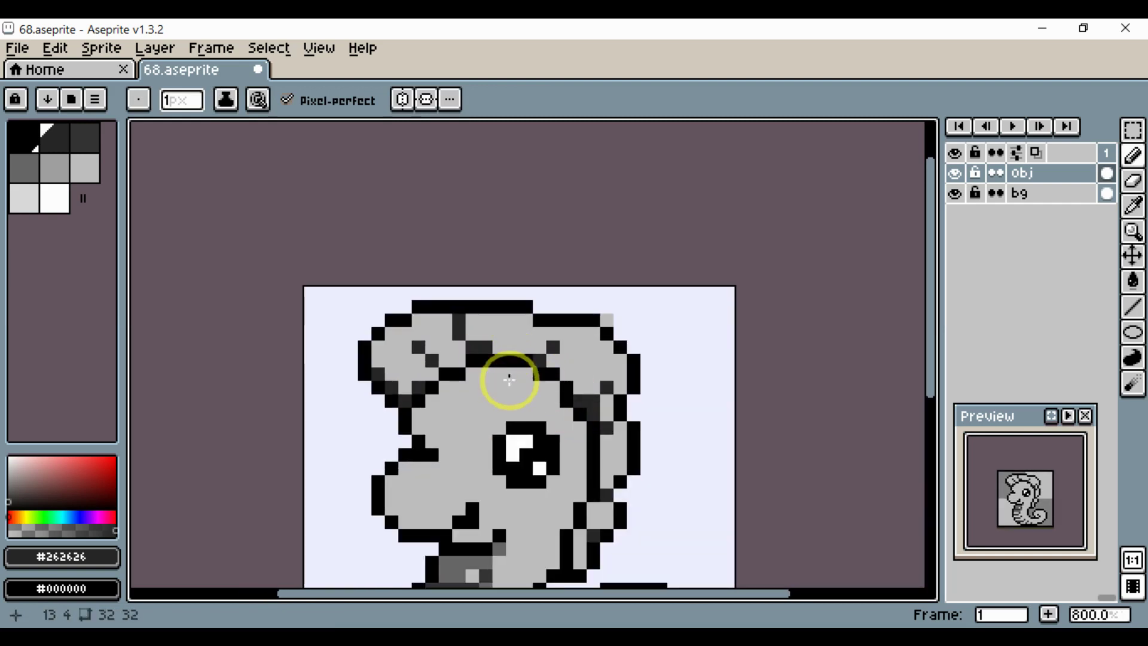
Redraw the back outline below the crest's tip as a one-pixel black diagonal, covering the old corner pixels with #bebebe.
scroll(568, 460, "down", 3)
key("space")
scroll(616, 430, "up", 1)
scroll(613, 429, "up", 2)
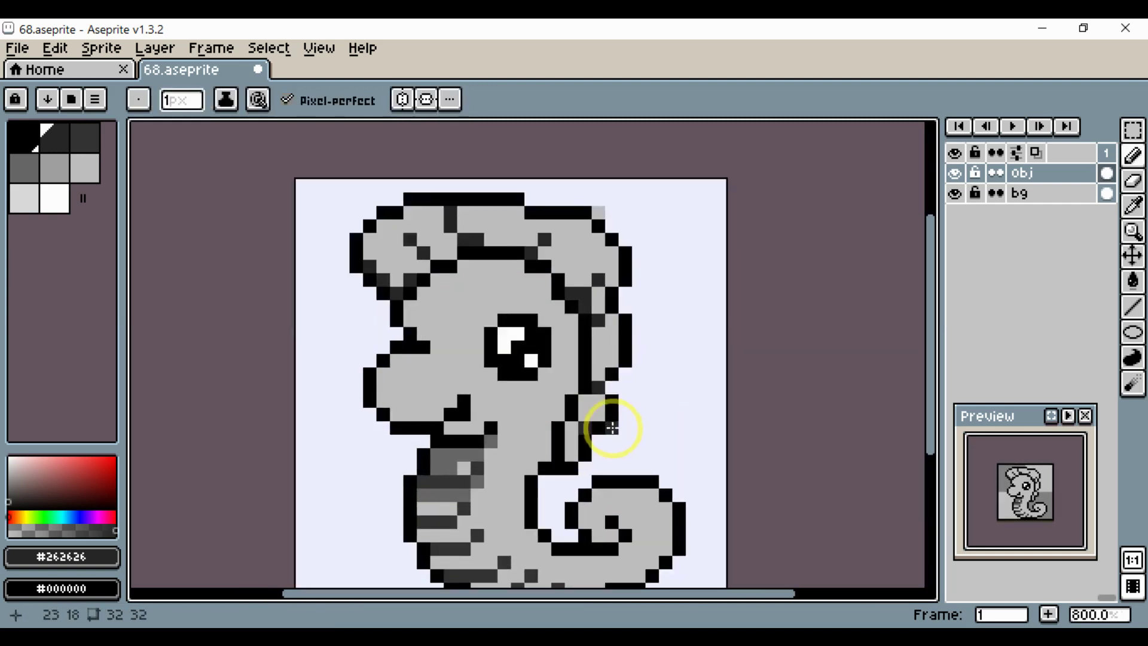
scroll(571, 464, "up", 2)
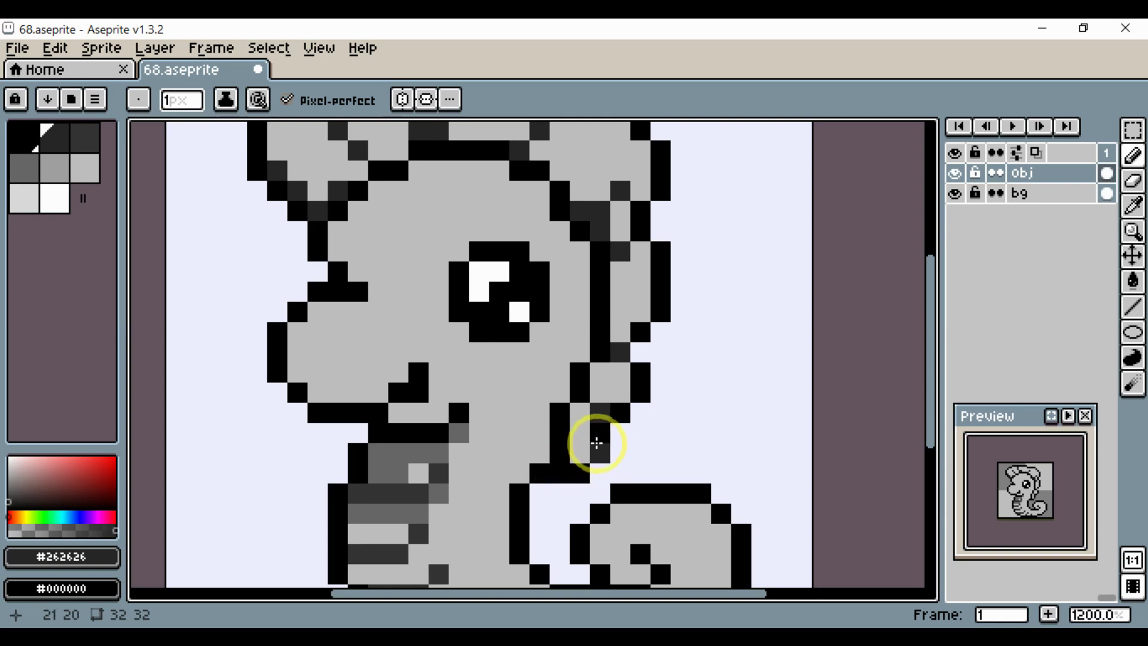
scroll(618, 426, "down", 3)
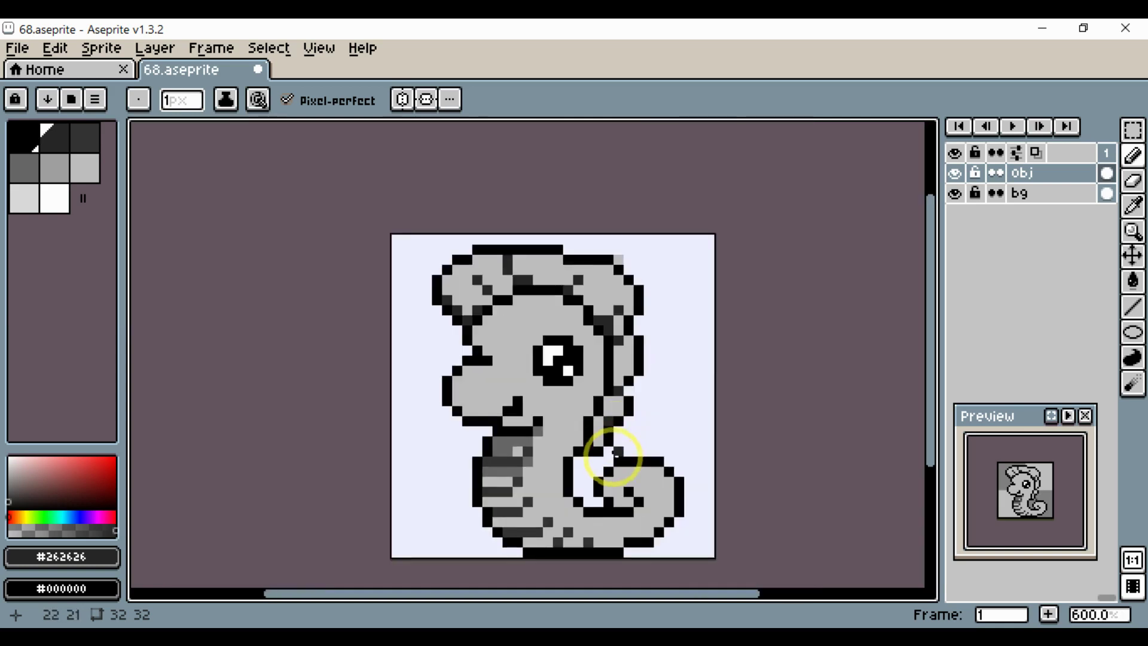
scroll(613, 456, "up", 3)
left_click(557, 447, "alt")
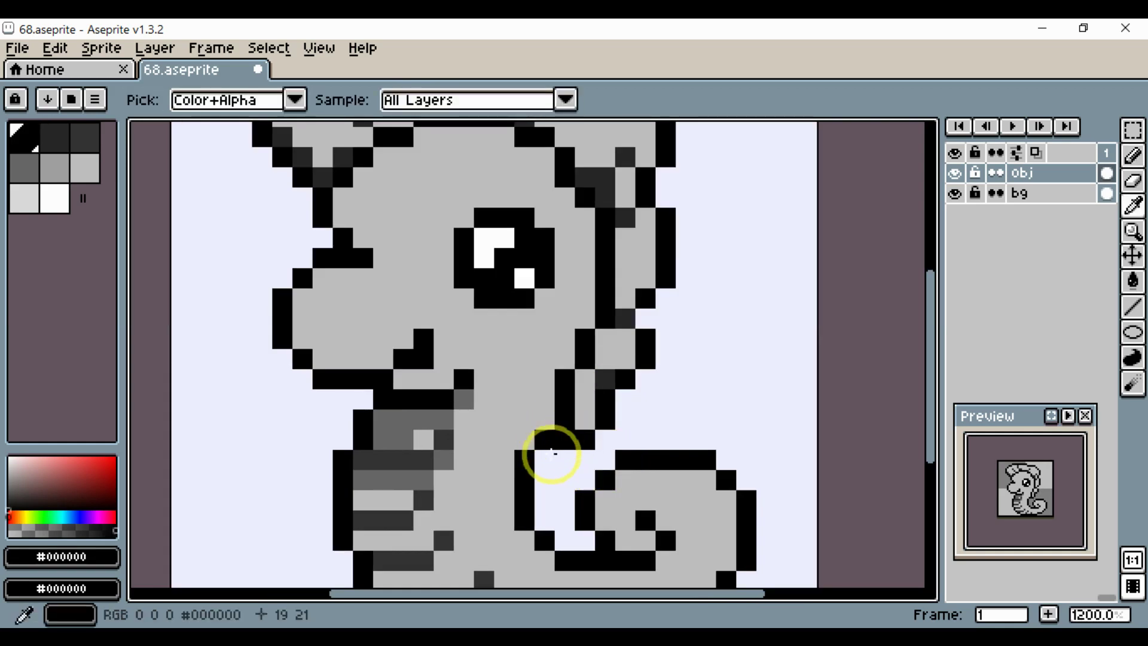
left_click(545, 457)
left_click(530, 424, "alt")
left_click(544, 440)
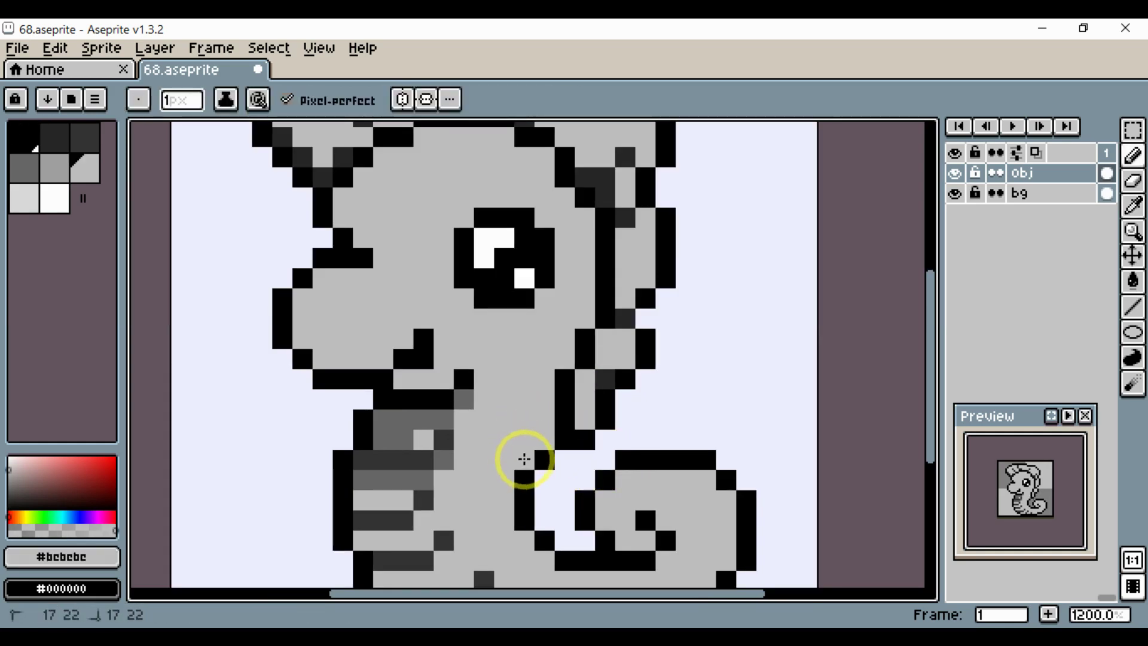
Shade the belly band below the third dark stripe and the pixels around that stripe's outer end in #666666.
scroll(525, 459, "down", 5)
scroll(609, 474, "up", 1)
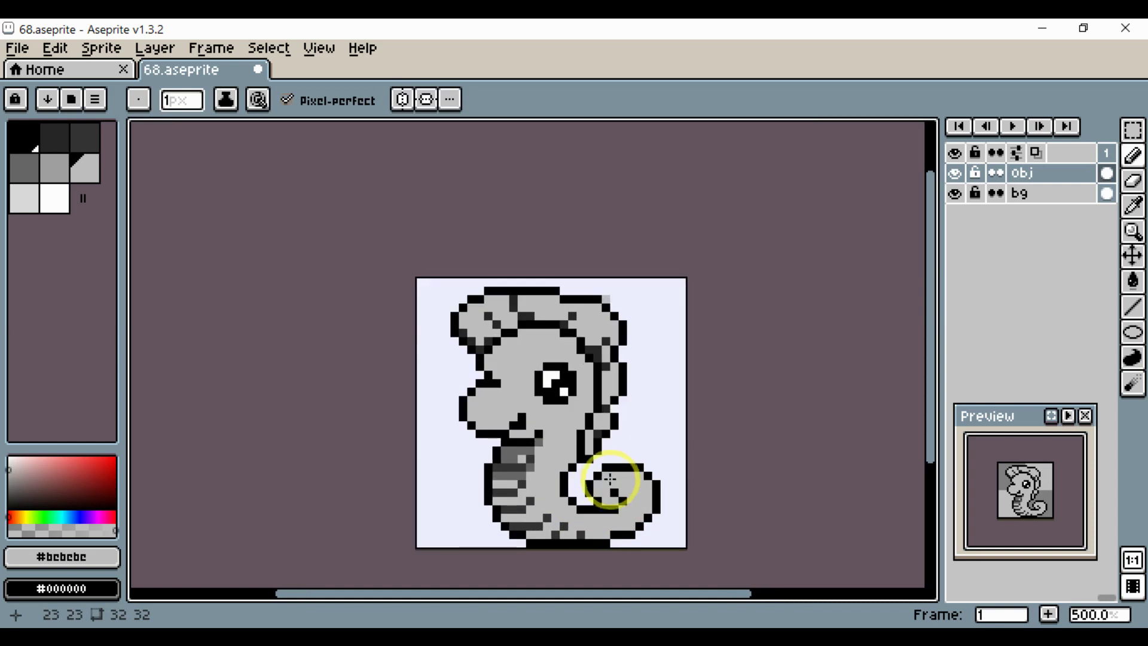
scroll(608, 479, "up", 4)
scroll(594, 372, "down", 4)
scroll(531, 397, "up", 2)
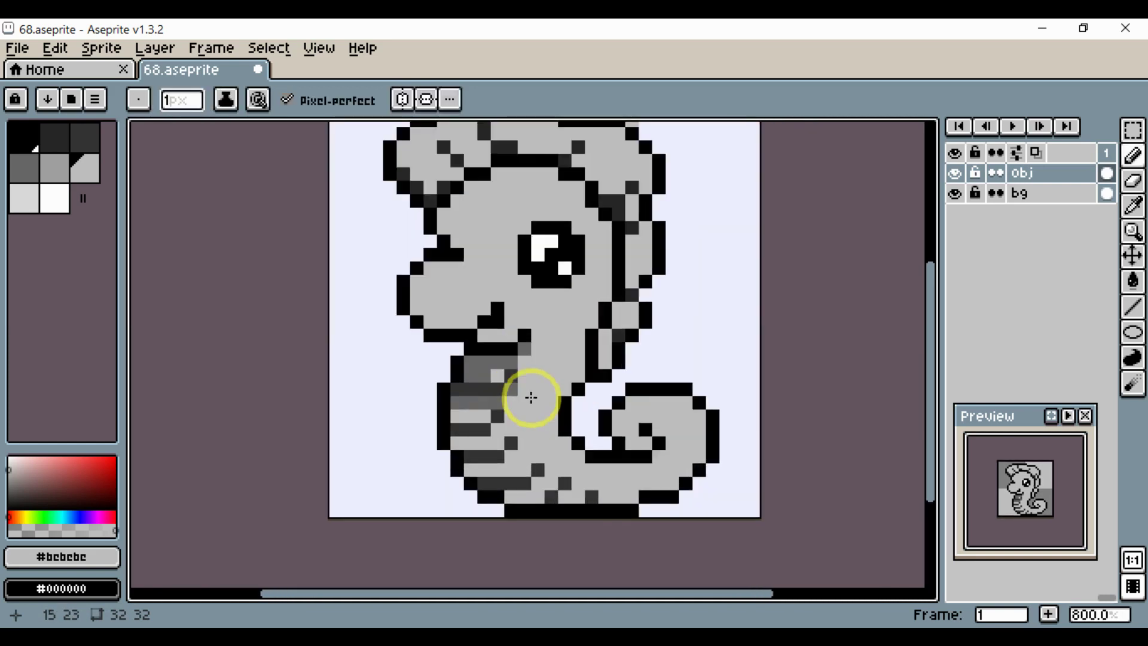
scroll(503, 418, "up", 2)
left_click(474, 394, "alt")
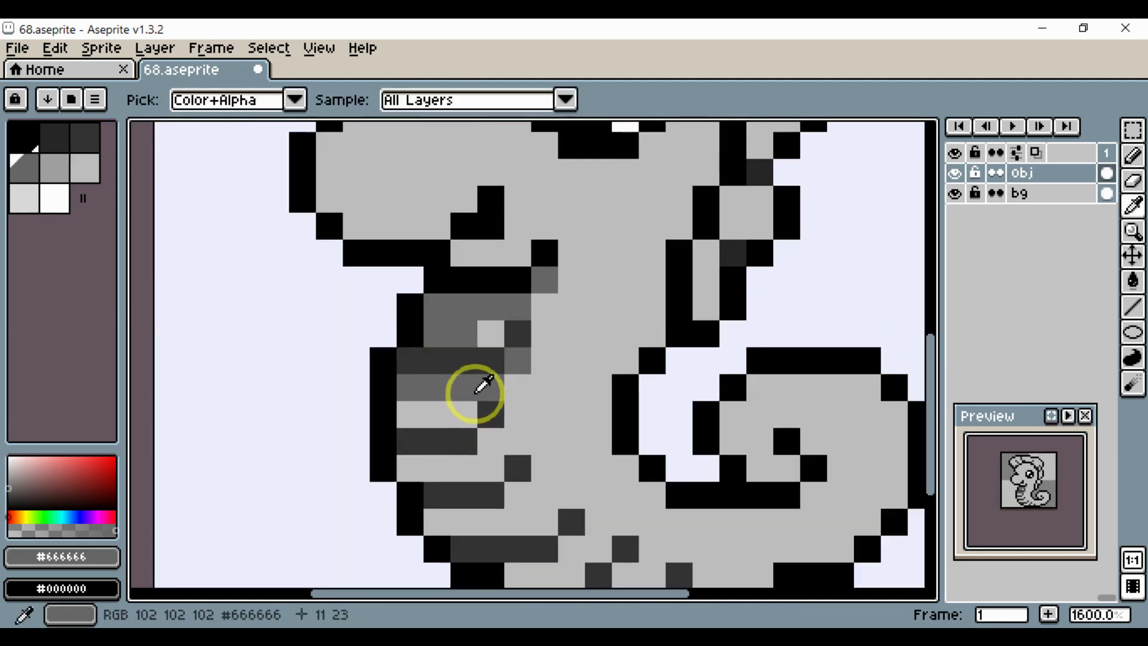
mouse_move(485, 447)
left_mouse_down()
mouse_move(433, 420)
mouse_move(476, 419)
mouse_move(527, 383)
left_mouse_up()
scroll(532, 391, "down", 2)
left_click(454, 424)
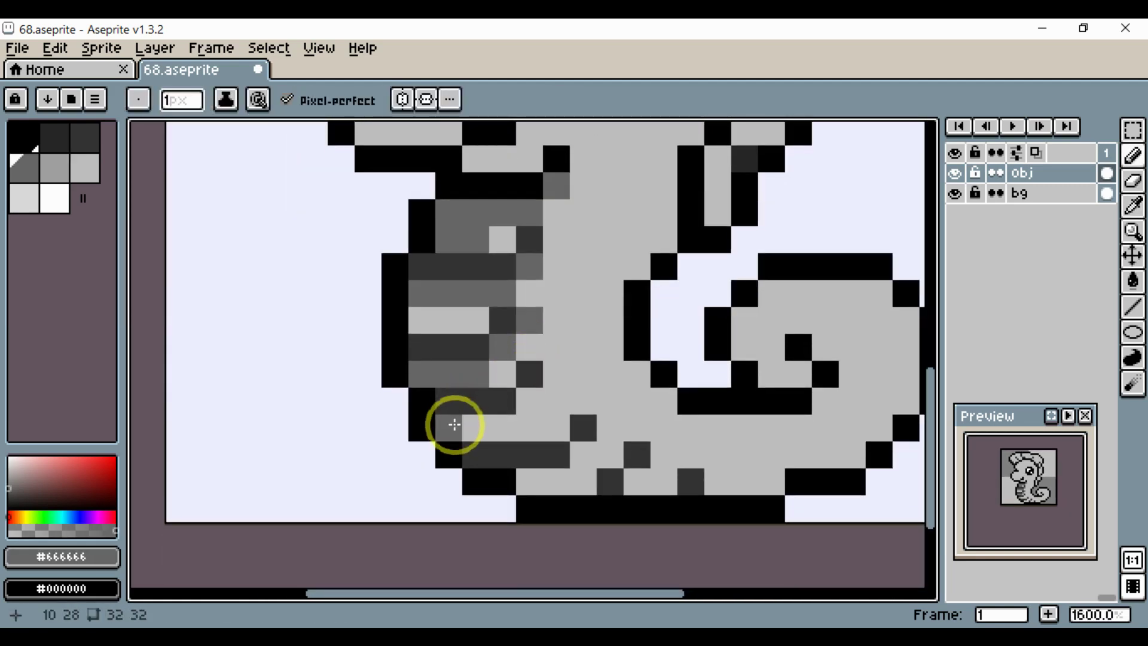
Paint the second-lowest belly band and the pixels beside the adjoining stripe ends in the lighter Idx-4 grey.
left_click(469, 430, "alt")
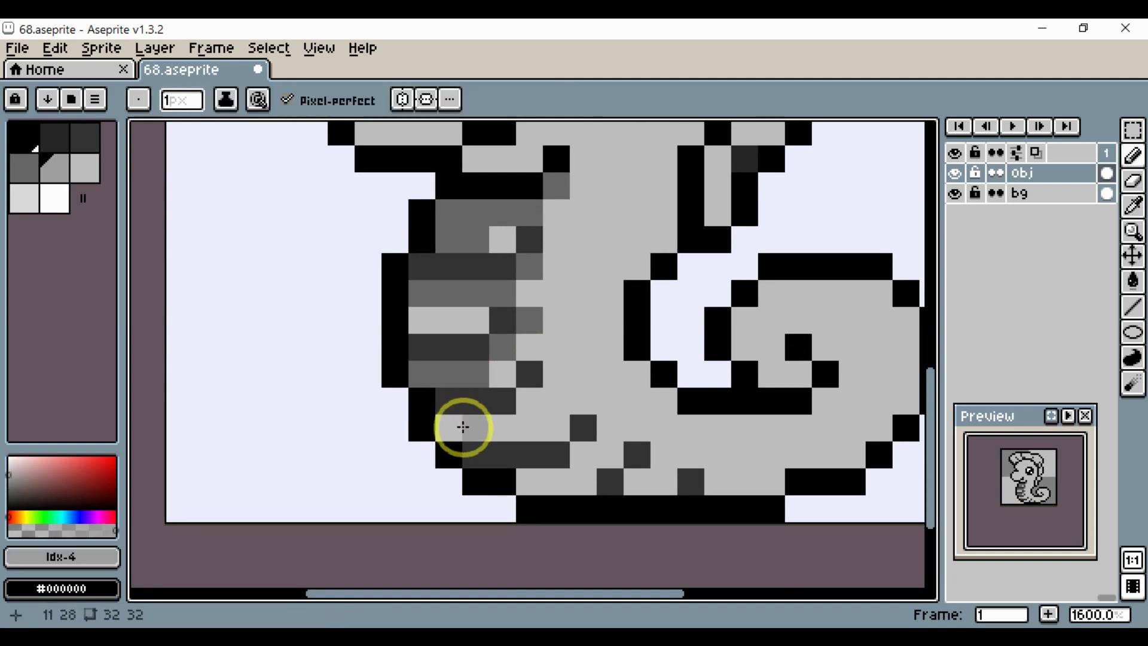
mouse_move(459, 428)
left_mouse_down()
mouse_move(533, 405)
mouse_move(529, 445)
mouse_move(576, 443)
mouse_move(605, 397)
left_mouse_up()
left_click(503, 424)
left_click(533, 406)
scroll(595, 419, "right", 1)
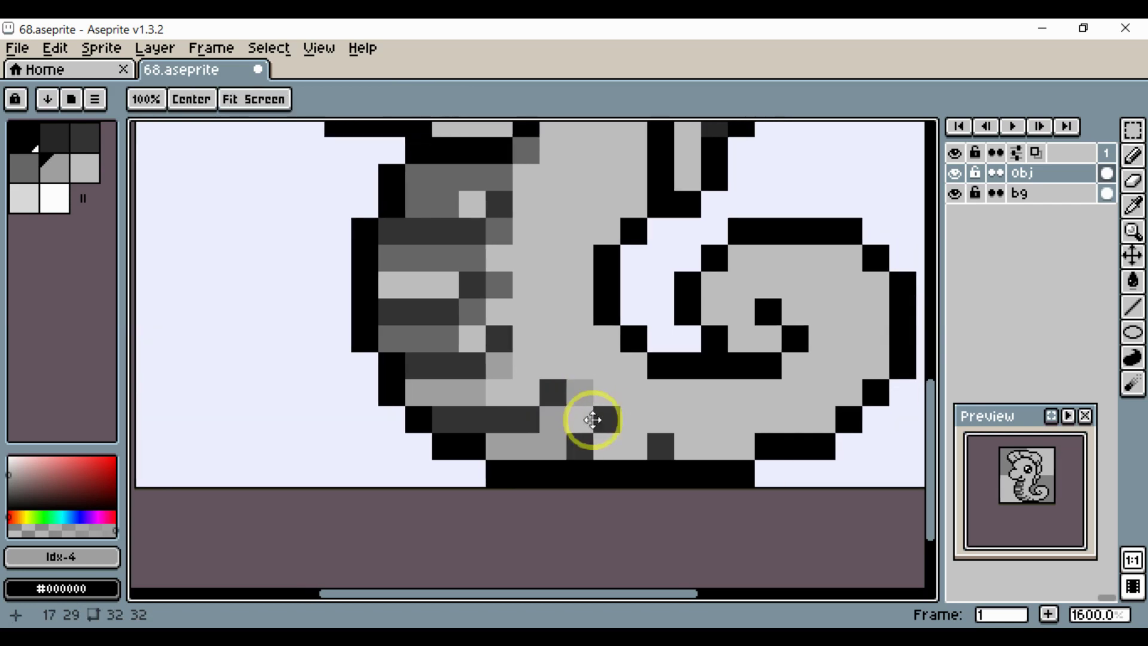
Shade the lowest belly band and its dark dashes with Idx-4 grey, and repaint the lower #666666 band in the same grey.
left_click(628, 419)
left_click_drag(669, 438, 642, 445)
left_click(648, 450)
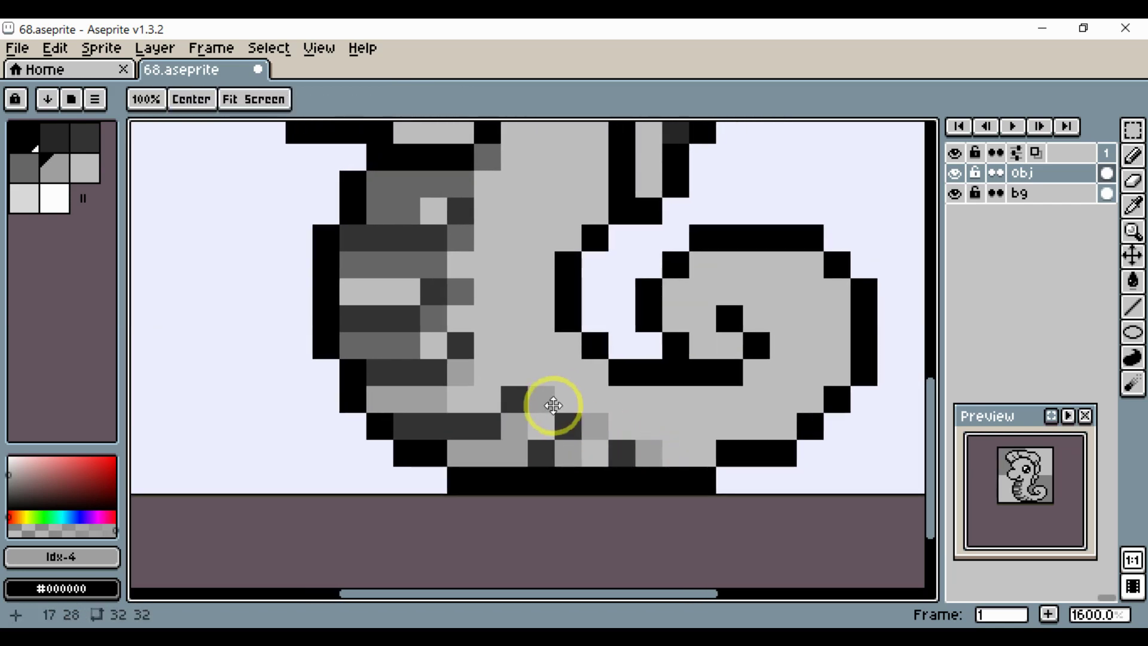
left_click_drag(396, 410, 461, 461)
mouse_move(462, 414)
left_mouse_down()
mouse_move(426, 398)
mouse_move(491, 376)
left_mouse_up()
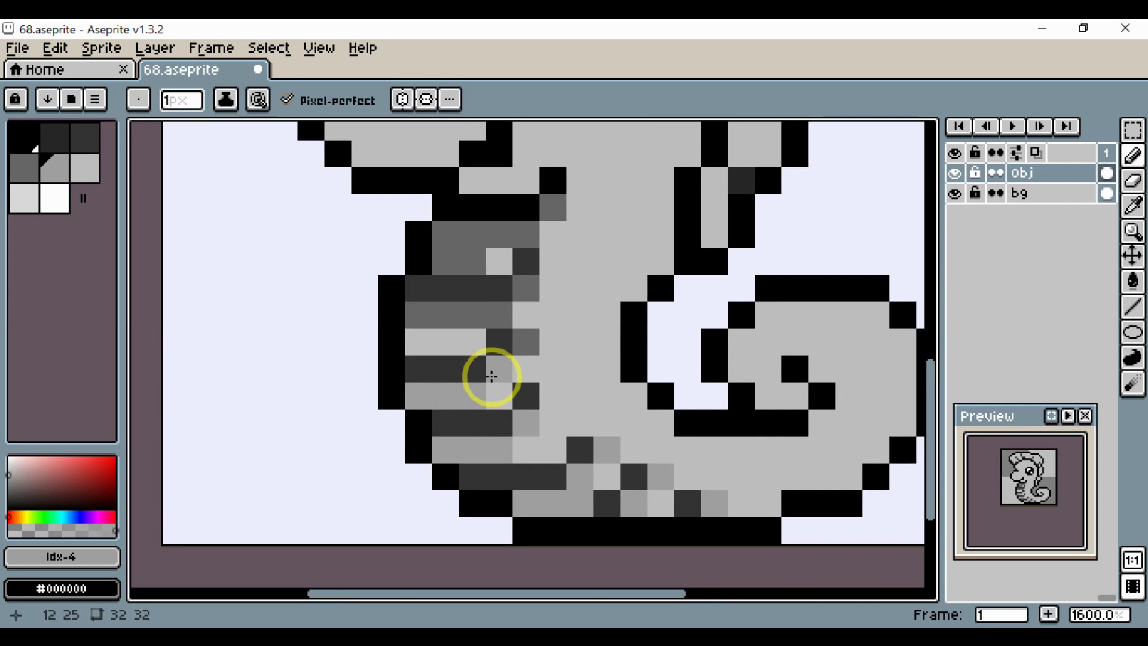
Try a non-contiguous Paint Bucket fill of the crest in Idx-3 grey and undo it.
scroll(674, 366, "down", 2)
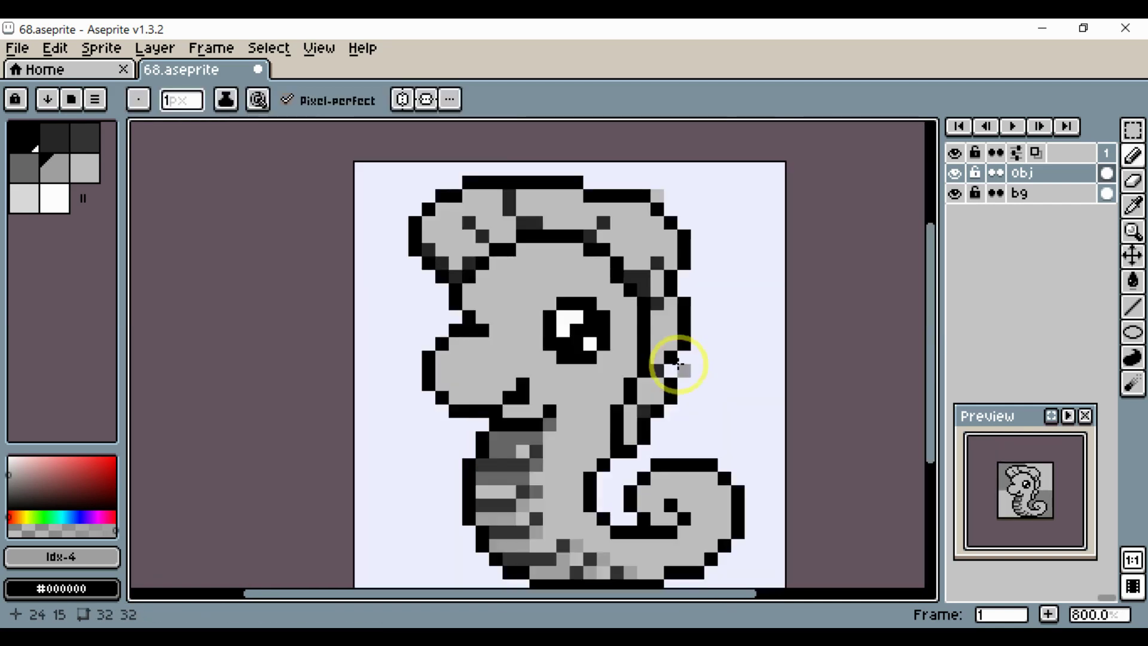
scroll(554, 262, "up", 2)
left_click_drag(572, 223, 533, 294)
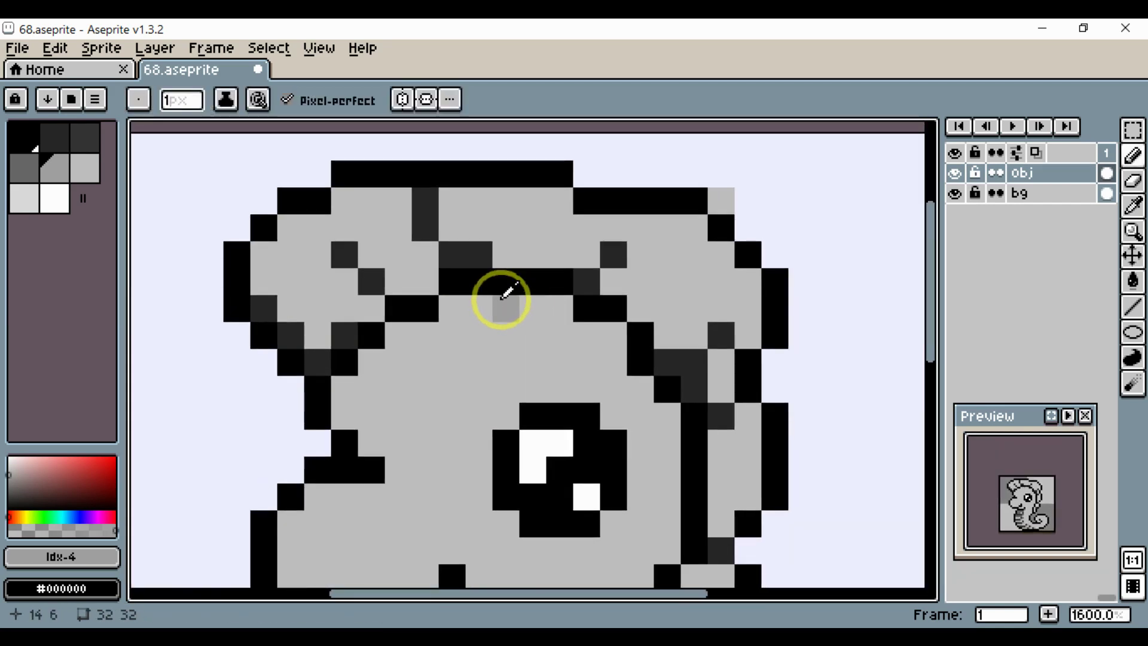
scroll(503, 298, "up", 1)
key("g")
left_click(530, 244)
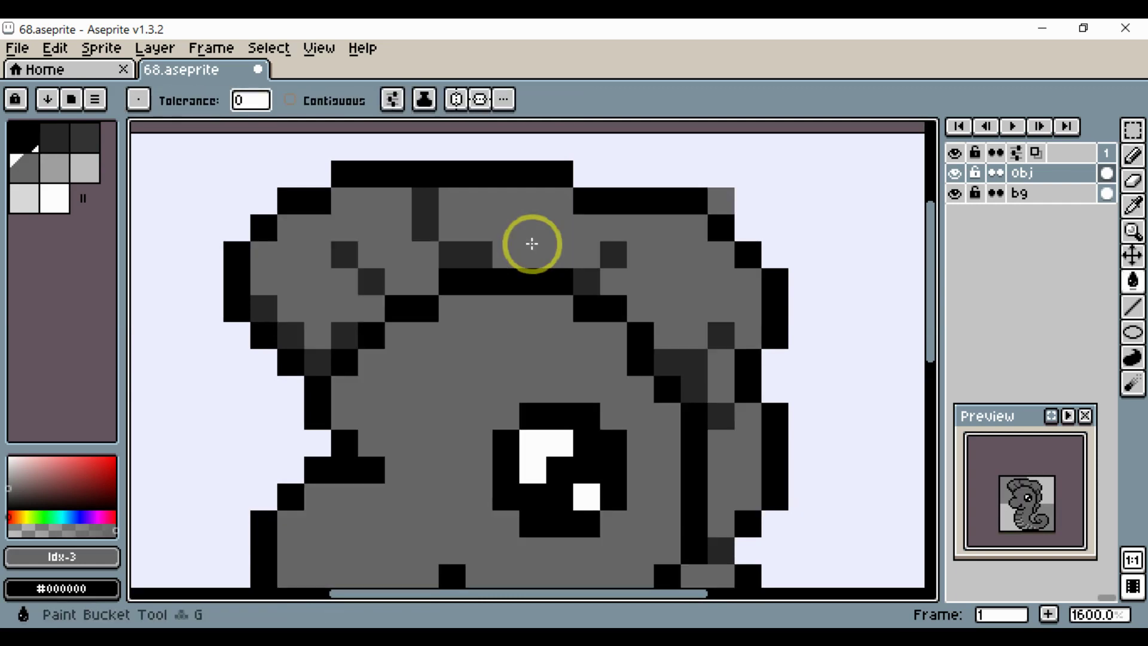
key("ctrl+z")
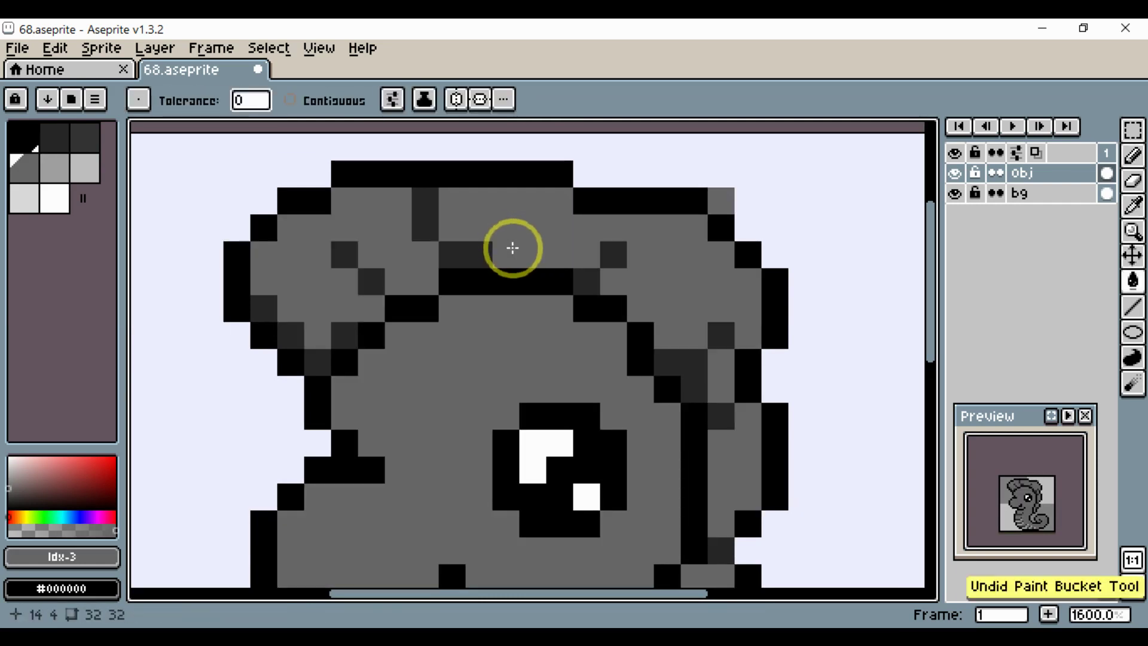
key("ctrl+z")
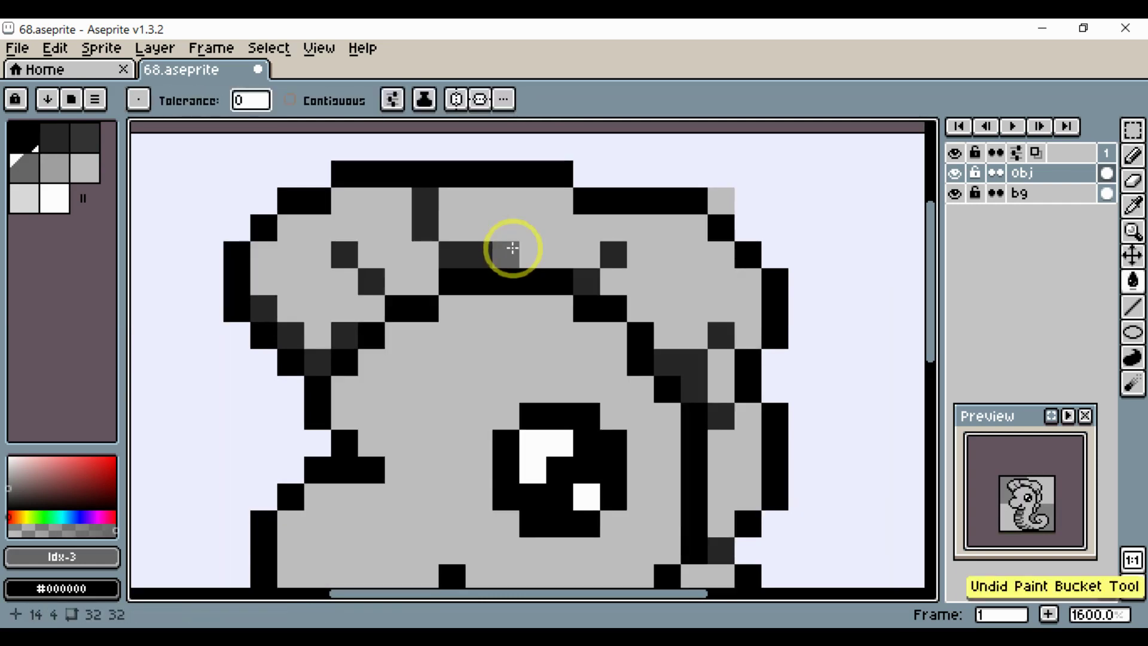
Turn on contiguous filling and fill the front curl and upper crest sections with Idx-3 grey.
left_click(320, 103)
left_click(372, 226)
left_click(512, 225)
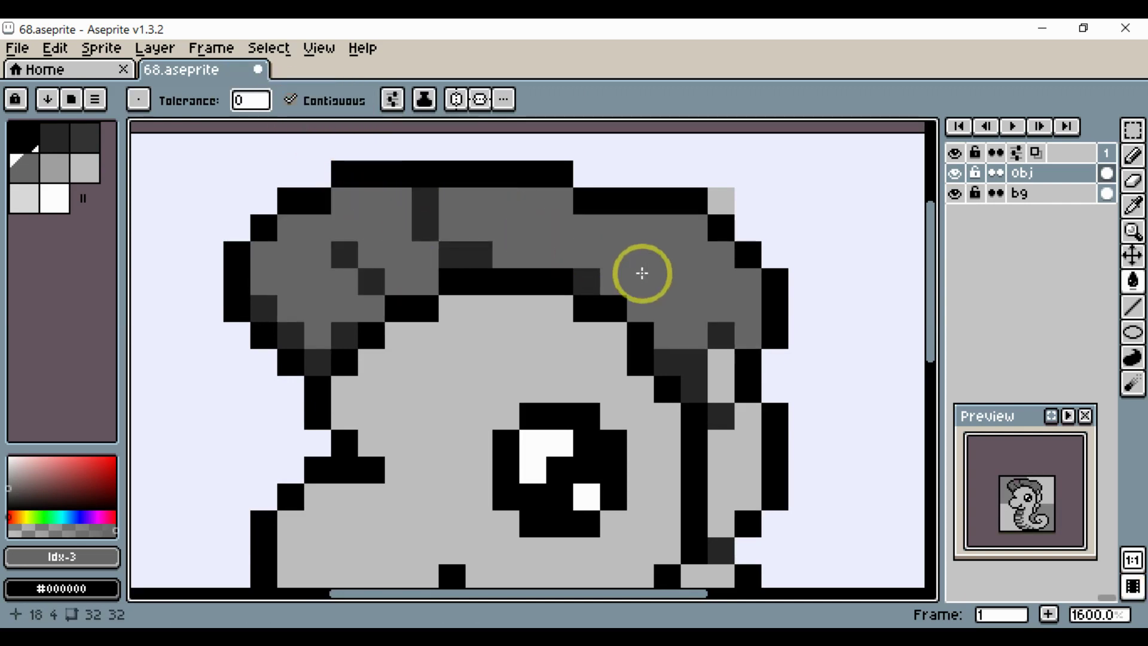
left_click(613, 254)
scroll(680, 321, "down", 3)
scroll(692, 337, "up", 2)
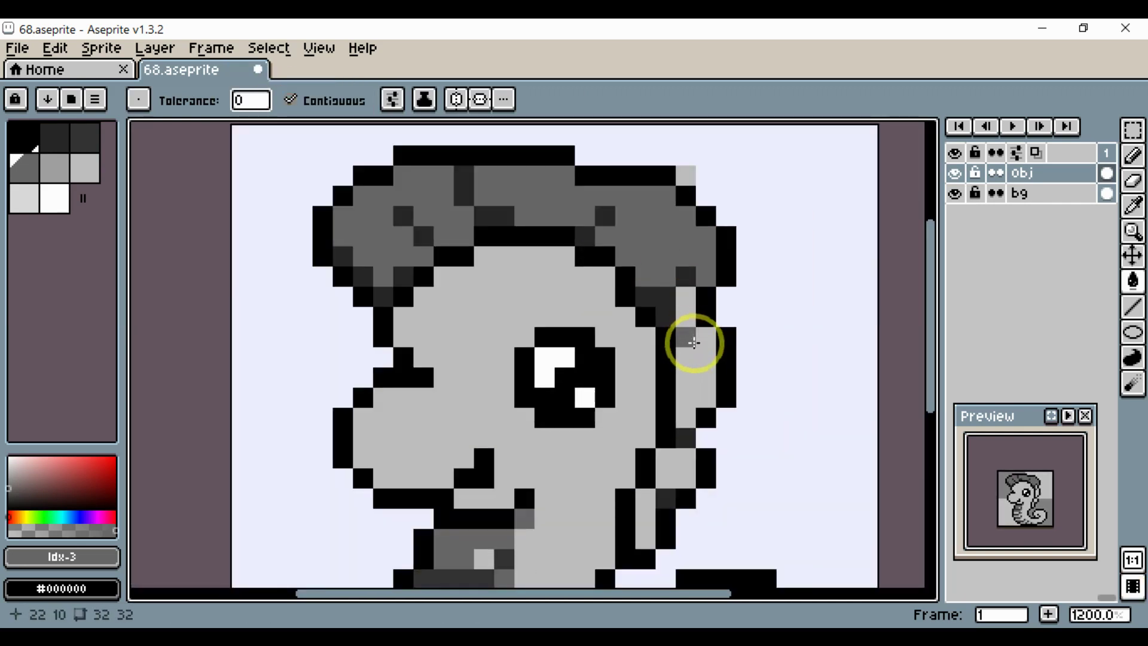
Fill the separate crest segments down the back of the head and neck with Idx-3 grey.
left_click(692, 355)
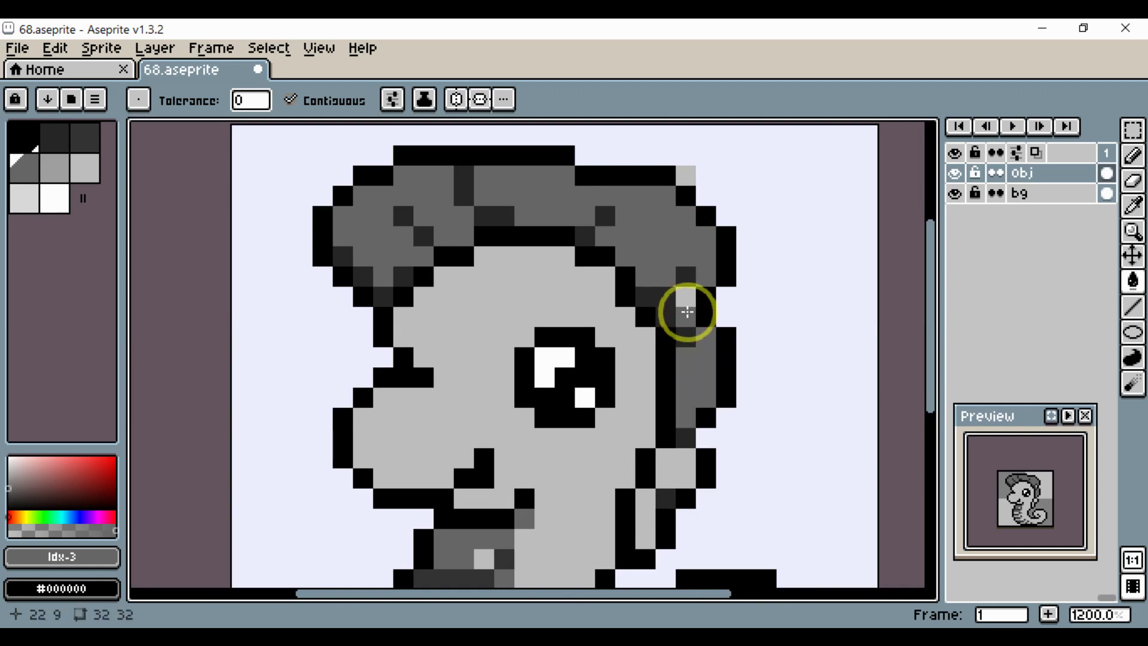
left_click(684, 310)
left_click(674, 479)
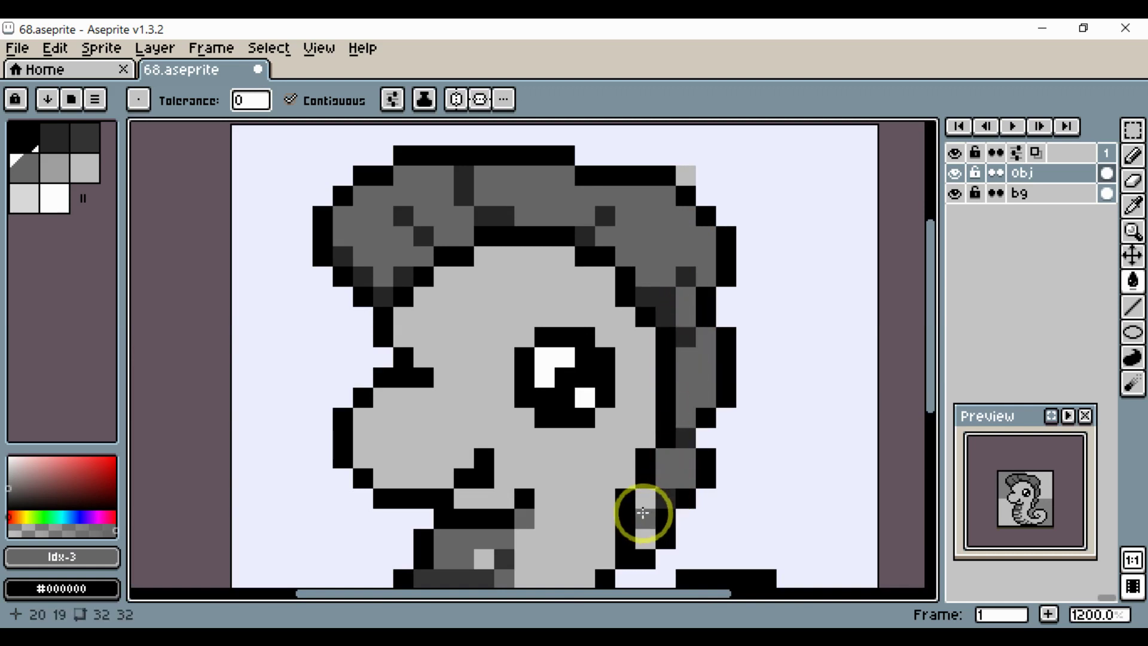
scroll(640, 512, "down", 5)
scroll(648, 506, "up", 2)
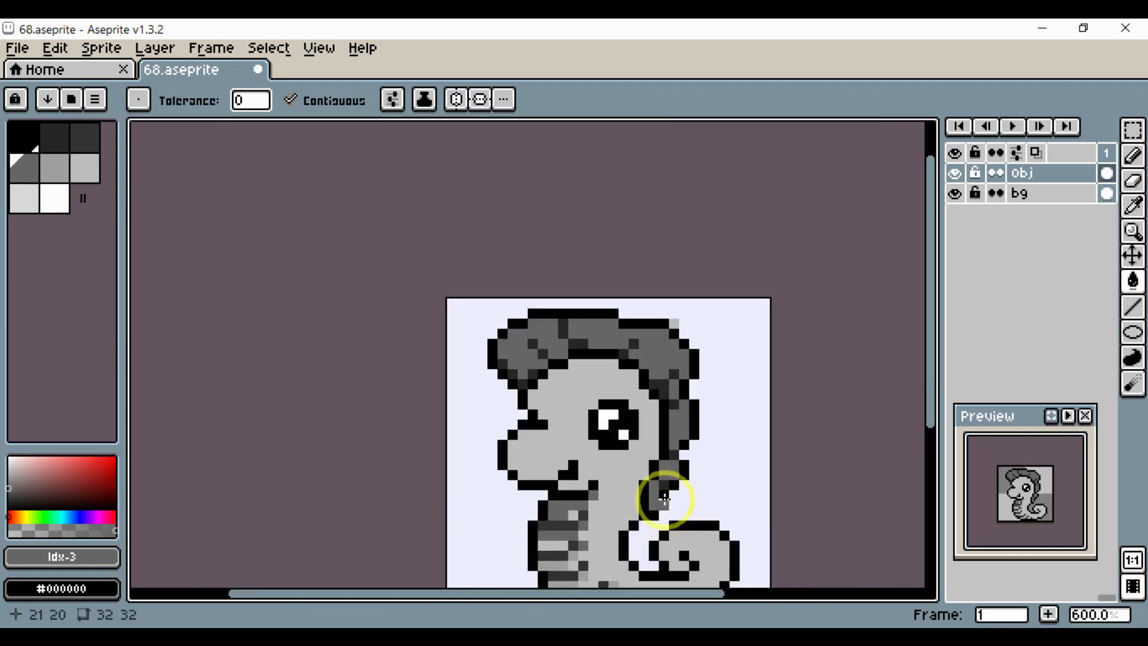
scroll(665, 498, "up", 3)
Refill the upper back segment, the top of the crest and the front curl with the lighter Idx-4 grey.
left_click(661, 477, "alt")
left_click(682, 369)
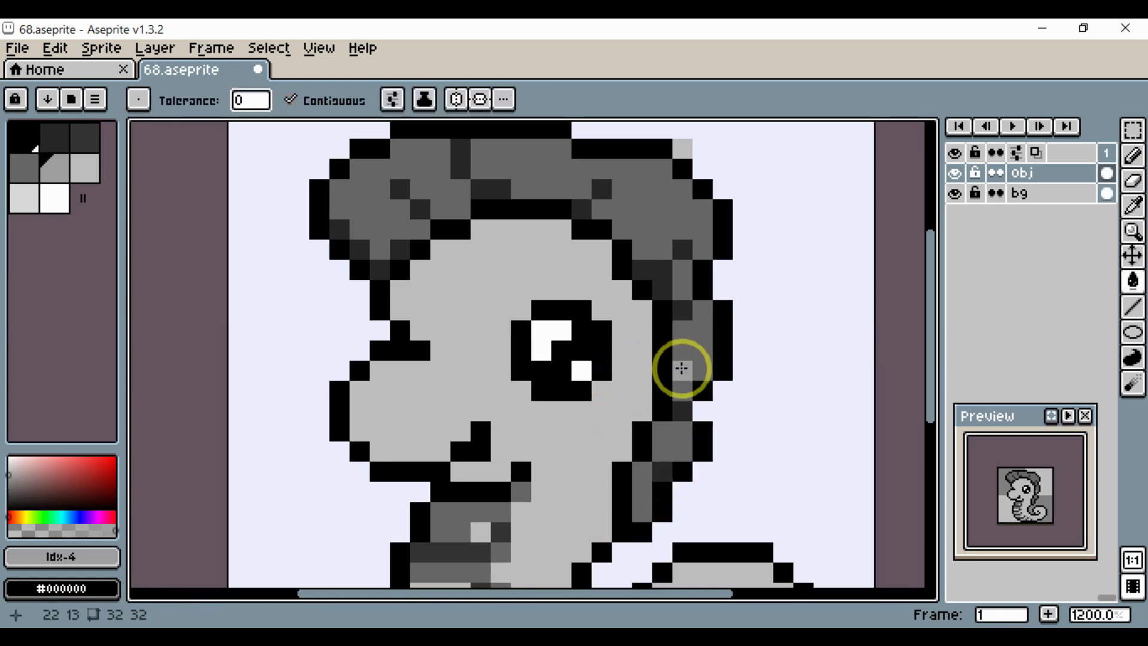
left_click(682, 368)
left_click_drag(671, 337, 671, 408)
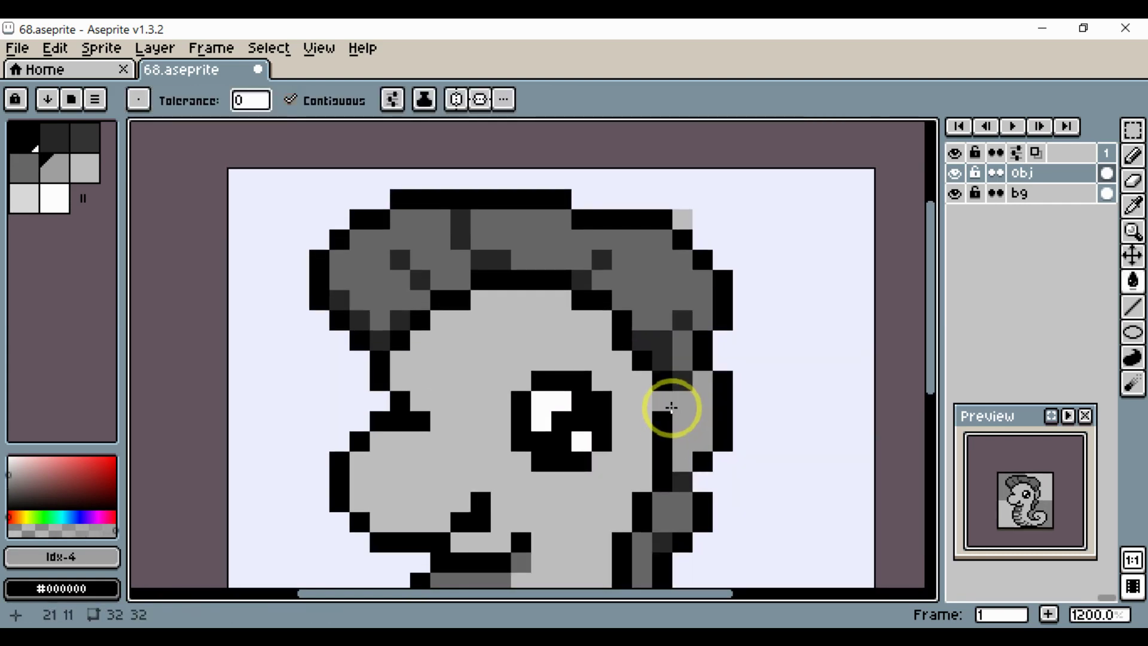
left_click(638, 274)
left_click(444, 244)
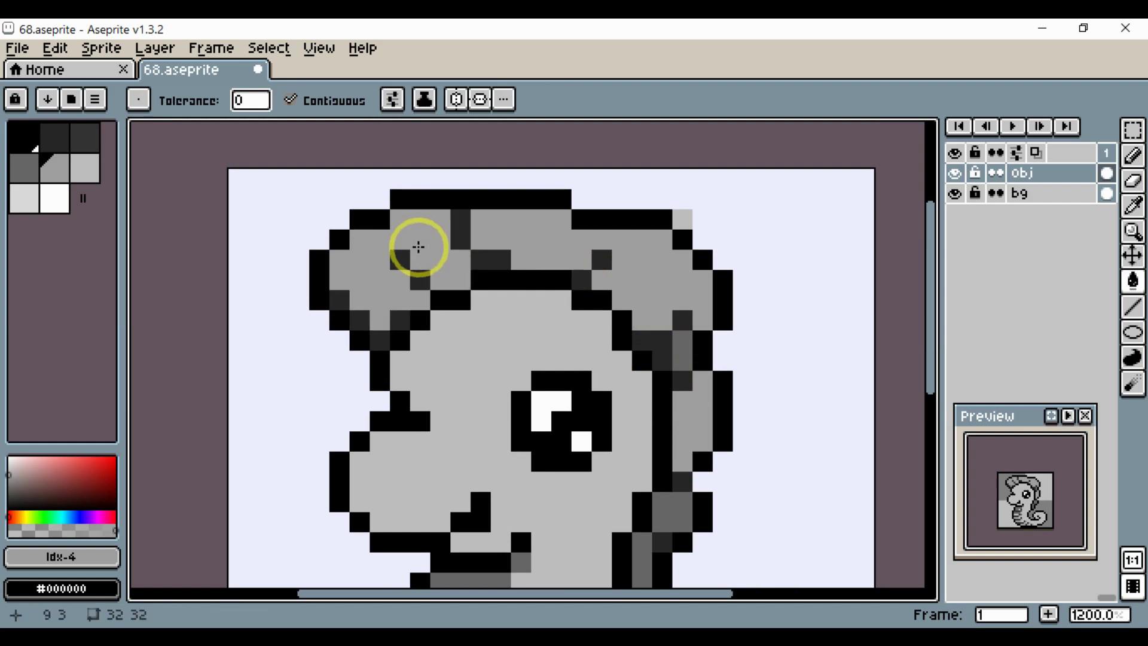
Refill the lower crest segments behind the neck with Idx-4 grey.
scroll(657, 307, "down", 4)
scroll(662, 386, "up", 1)
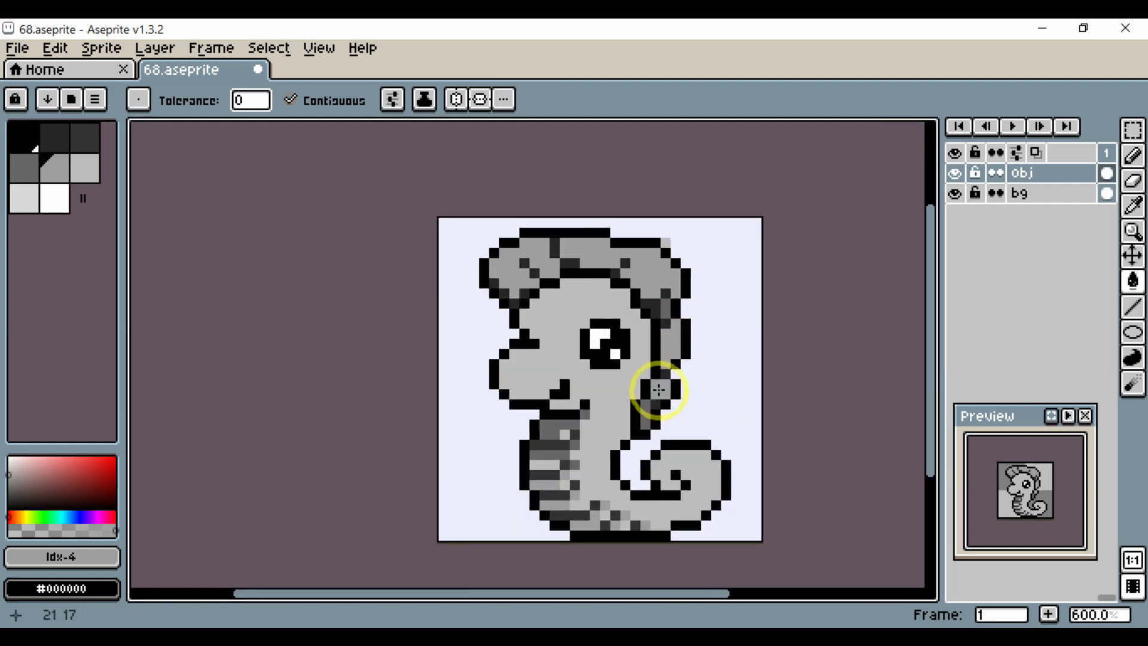
left_click_drag(668, 326, 641, 384)
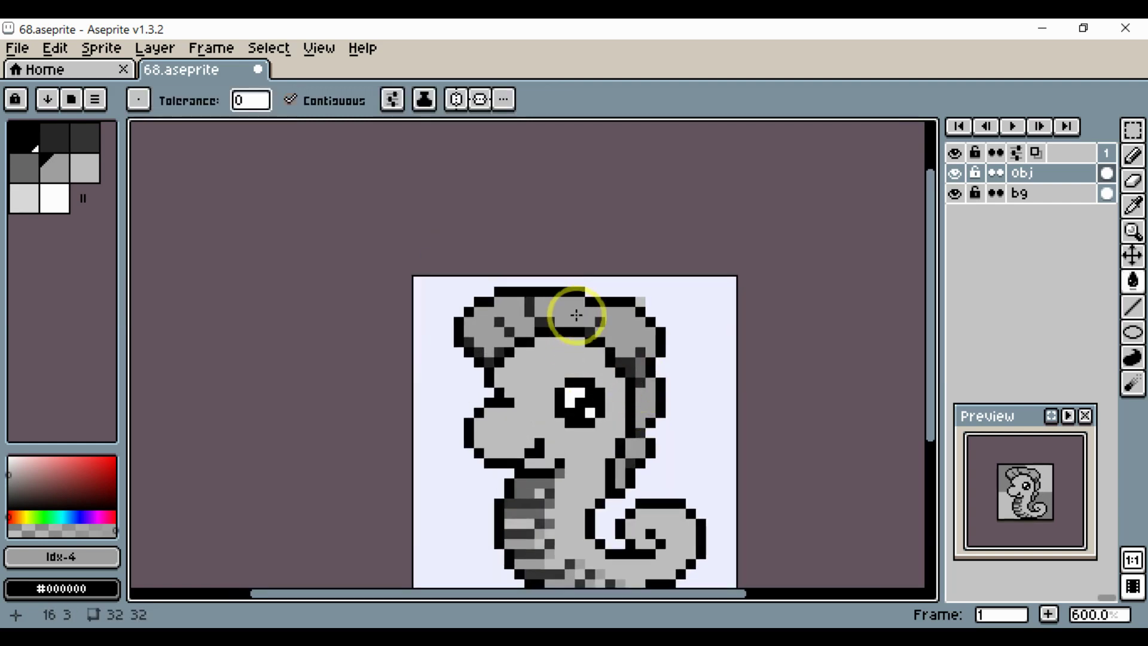
Add white highlight pixels to the front curl's upper edge and the top of the crest, using the eye's white.
scroll(571, 315, "up", 1)
key("space")
left_click_drag(558, 333, 584, 347)
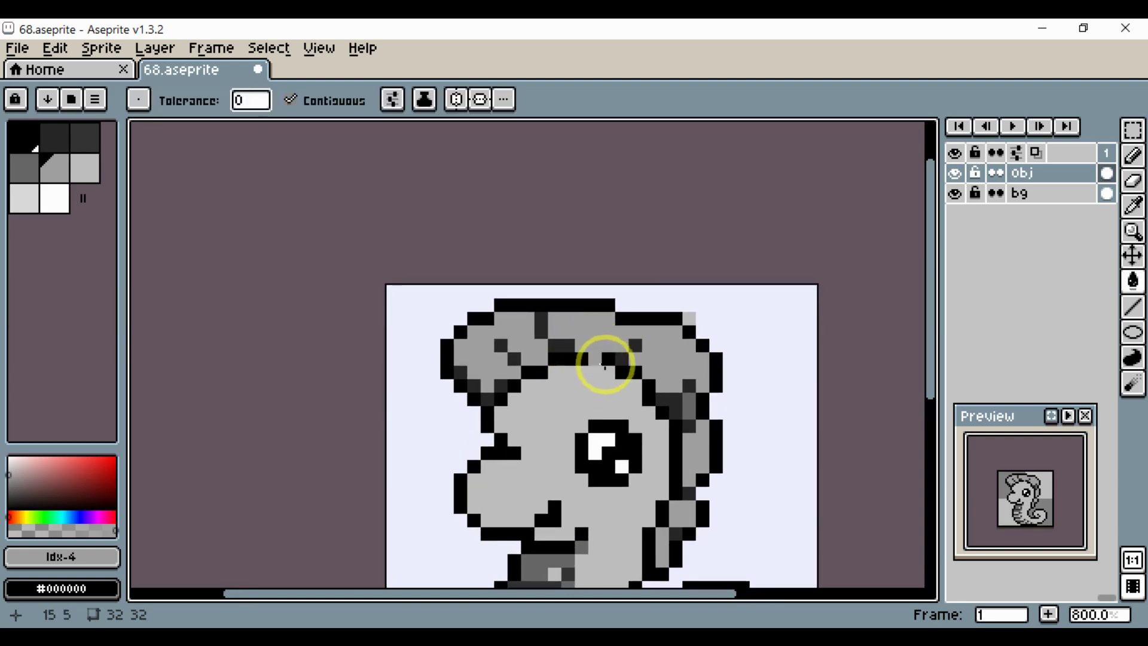
left_click(556, 333, "alt")
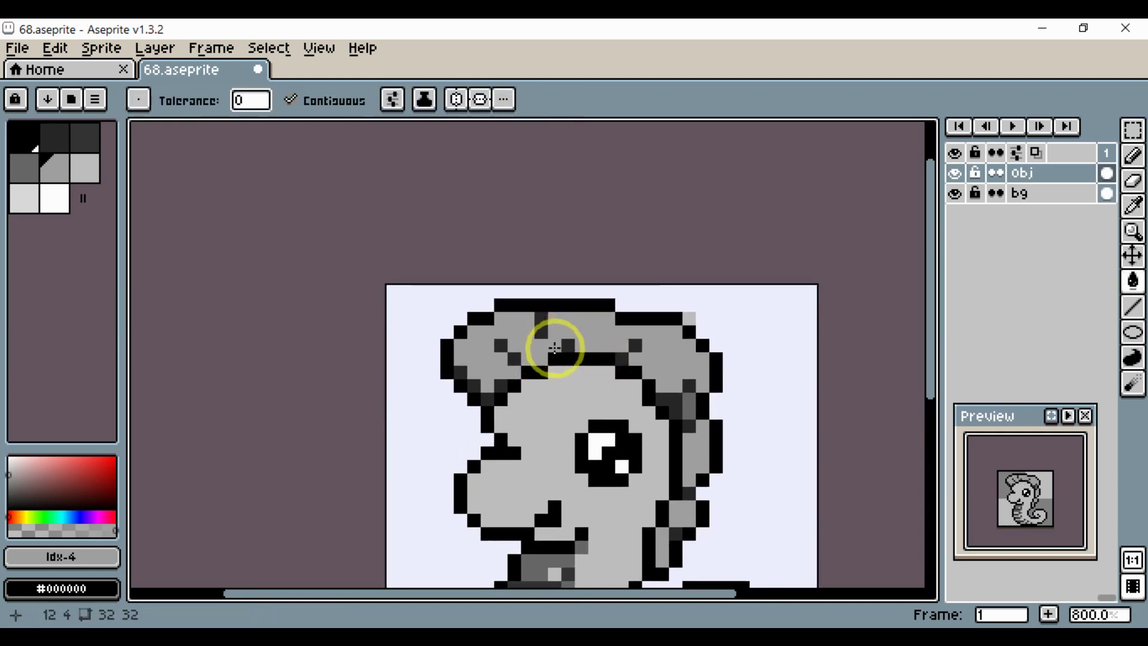
left_click(604, 446, "alt")
key("b")
scroll(478, 323, "up", 3)
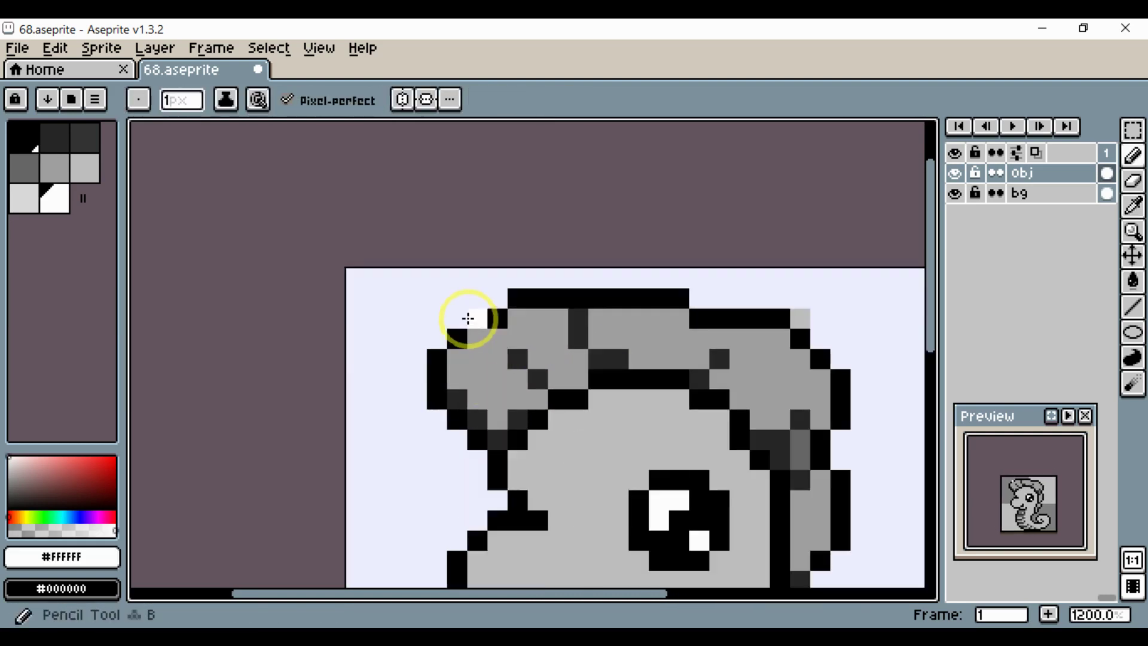
left_click(534, 317)
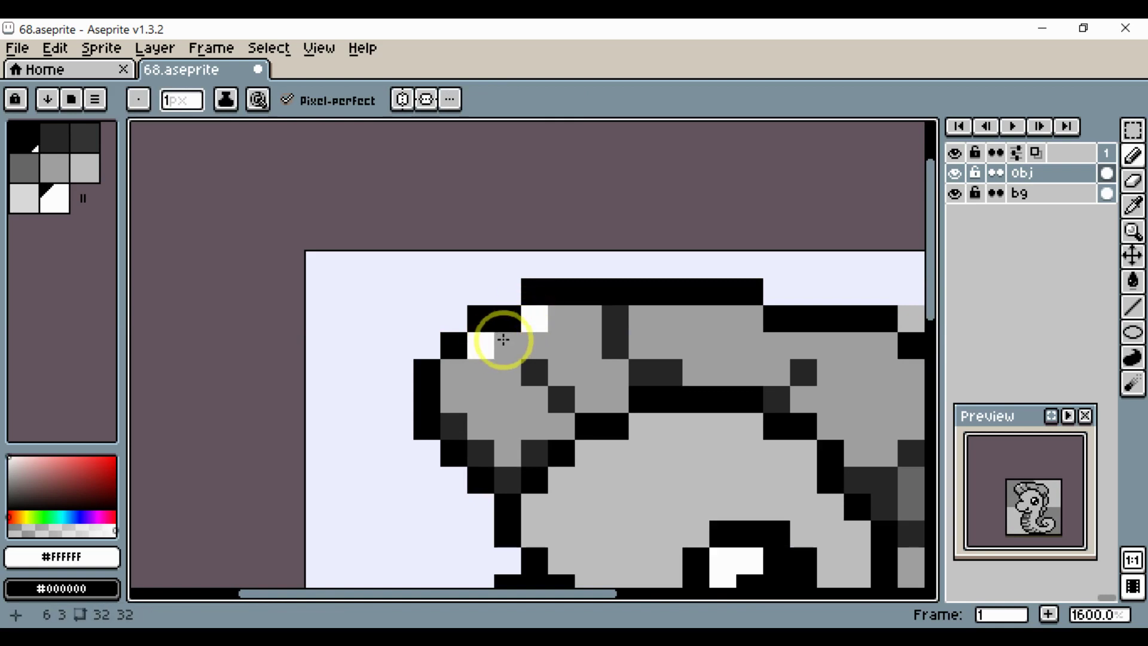
scroll(503, 339, "right", 2)
mouse_move(595, 326)
left_mouse_down()
mouse_move(630, 327)
mouse_move(654, 340)
left_mouse_up()
scroll(678, 370, "down", 5)
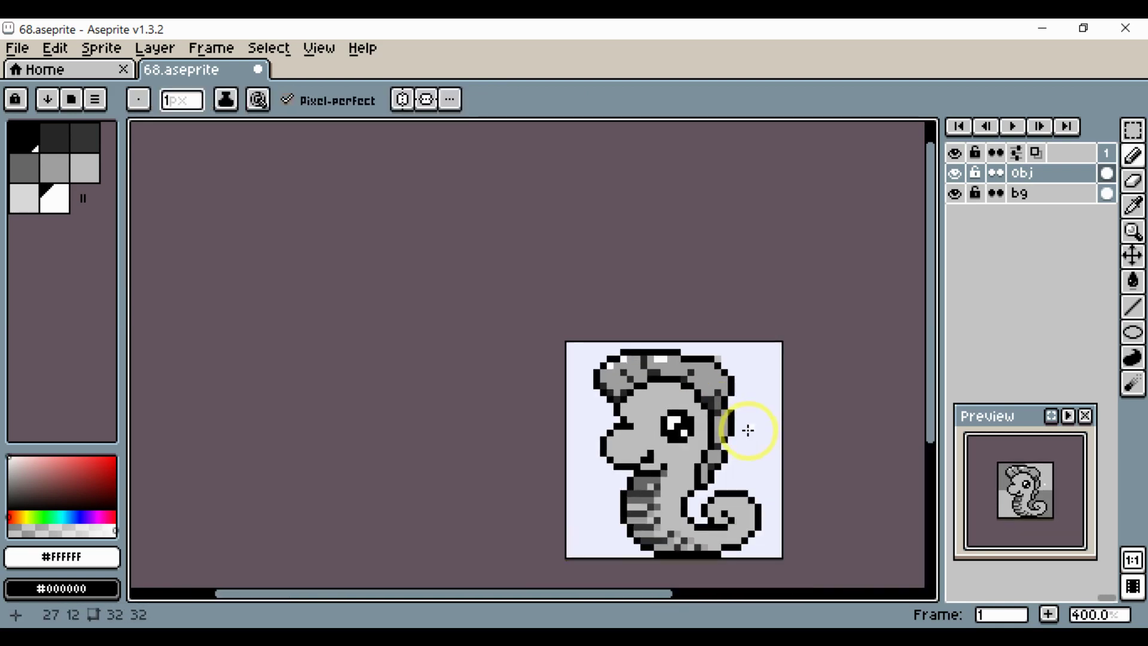
Refill the top of the crest and the front curl with the darker Idx-3 grey.
scroll(748, 430, "up", 3)
left_click(651, 415, "alt")
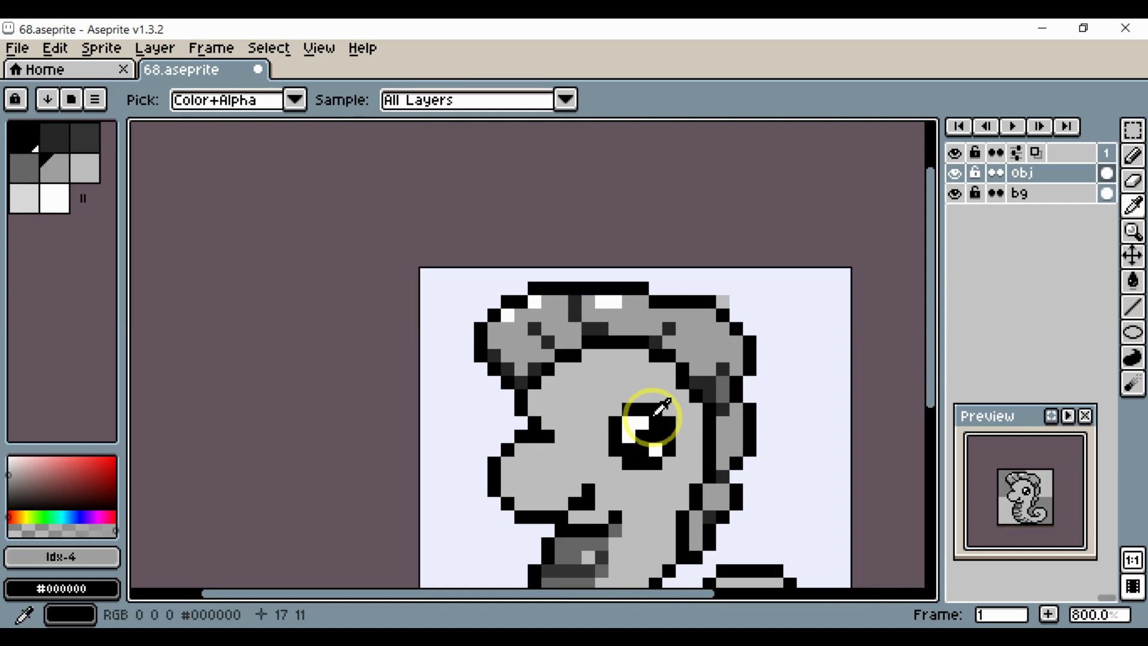
scroll(653, 417, "up", 1)
left_click(619, 382, "alt")
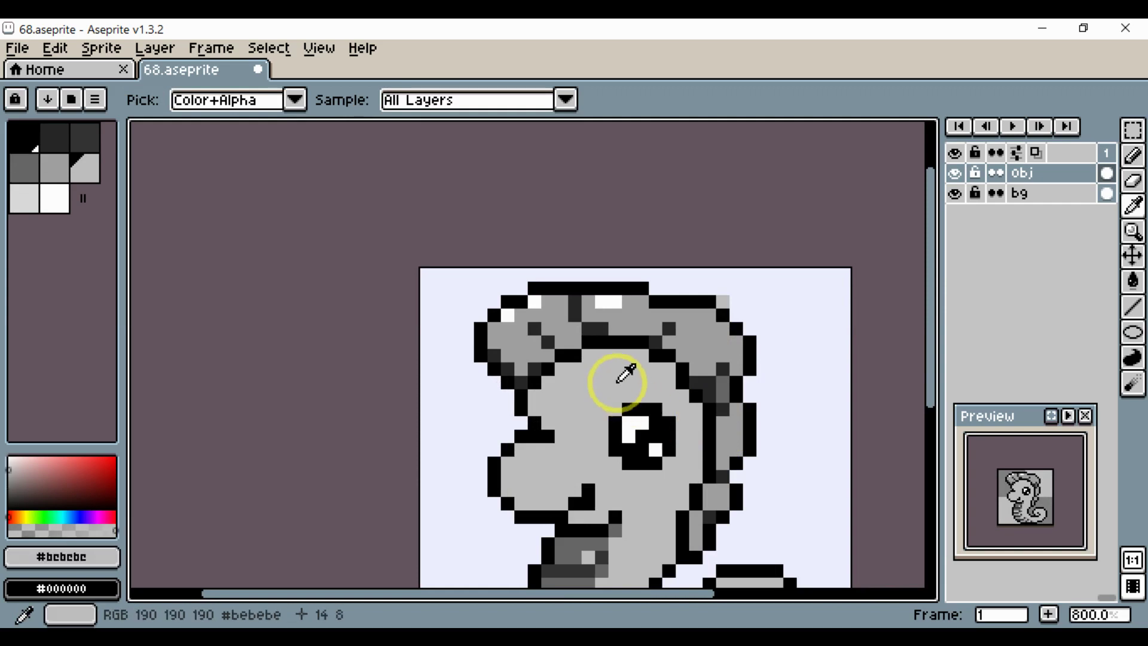
key("bracketleft")
key("bracketleft")
key("b")
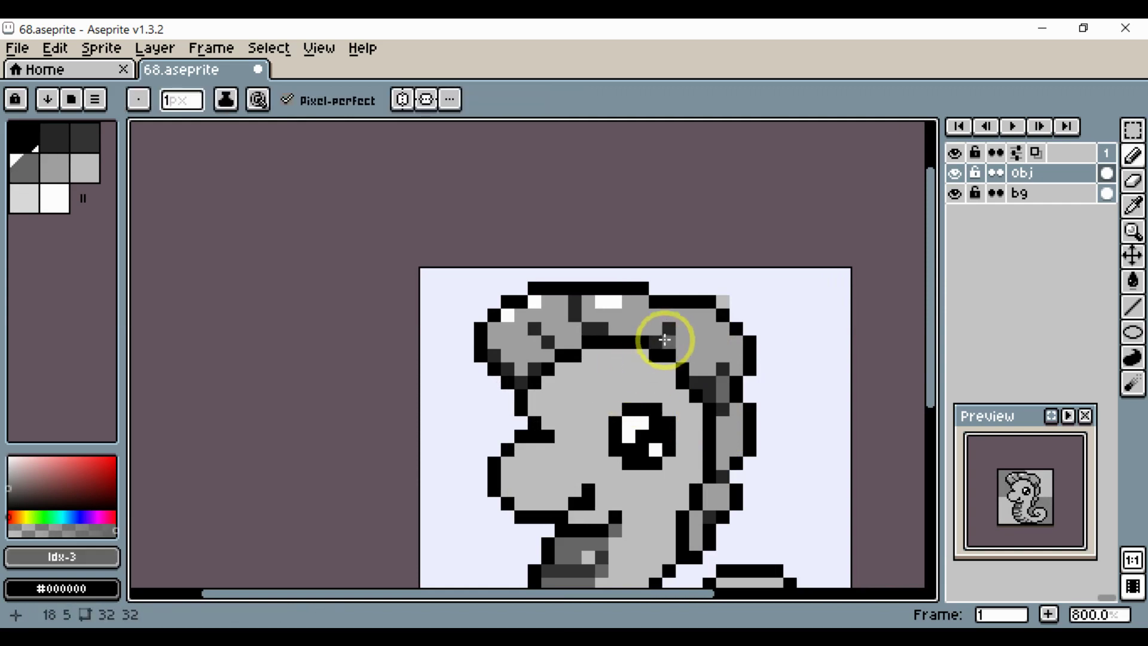
left_click(707, 353)
key("g")
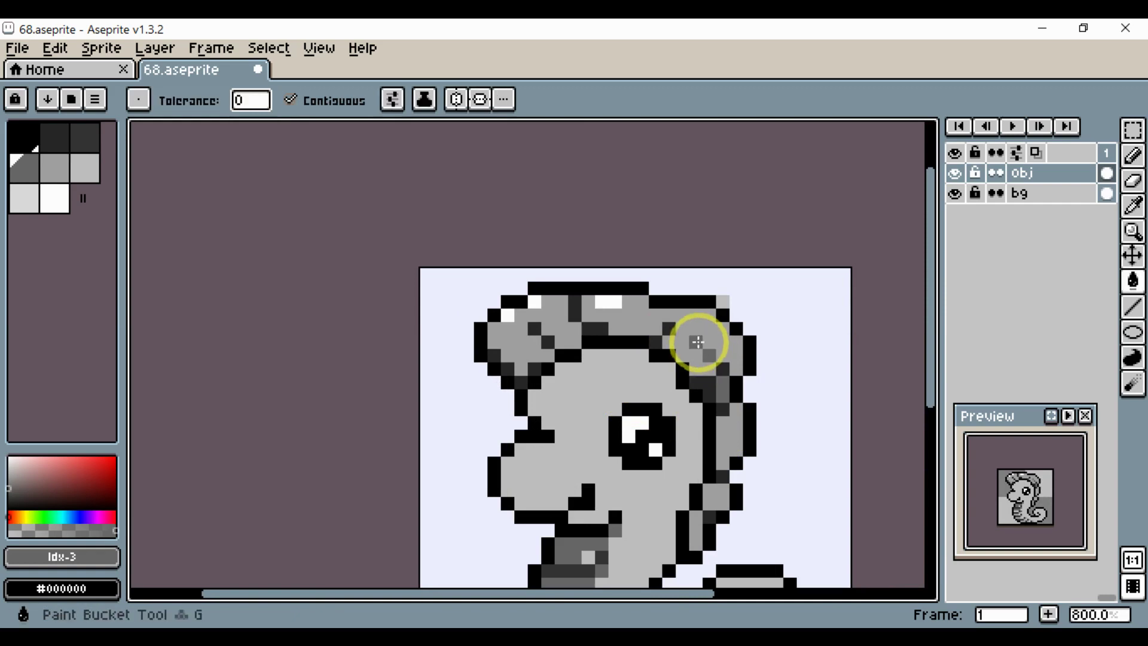
left_click(699, 344)
left_click(552, 318)
Refill the lower crest segments down the back of the neck with Idx-3 grey.
left_click(720, 441)
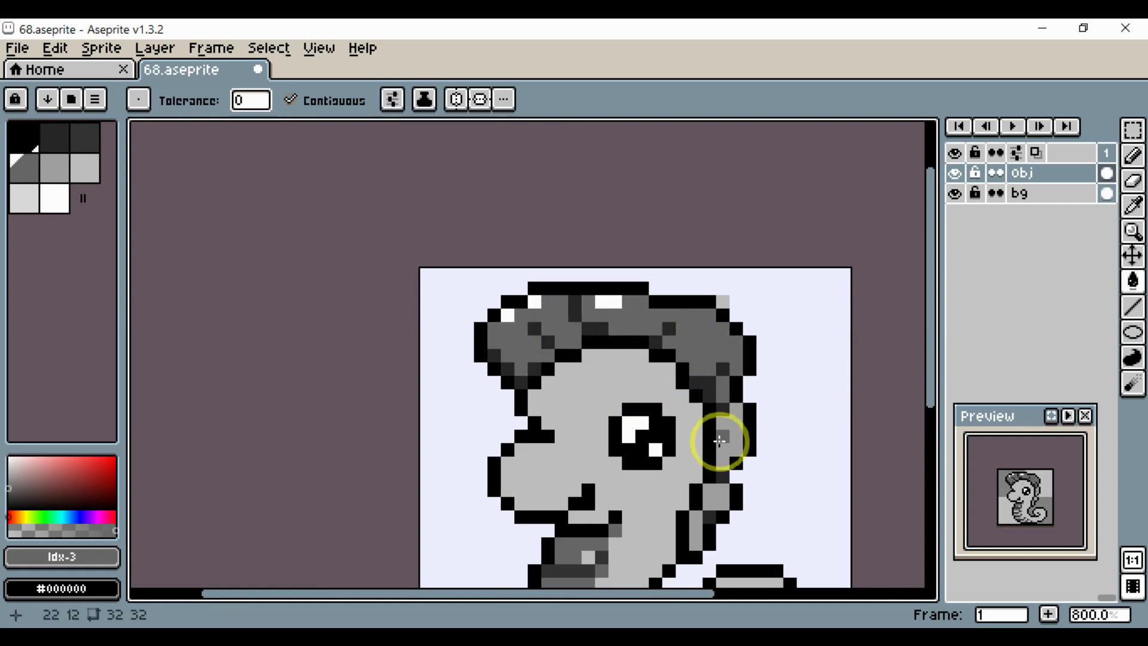
key("space")
left_click_drag(716, 401, 704, 289)
left_click(704, 386)
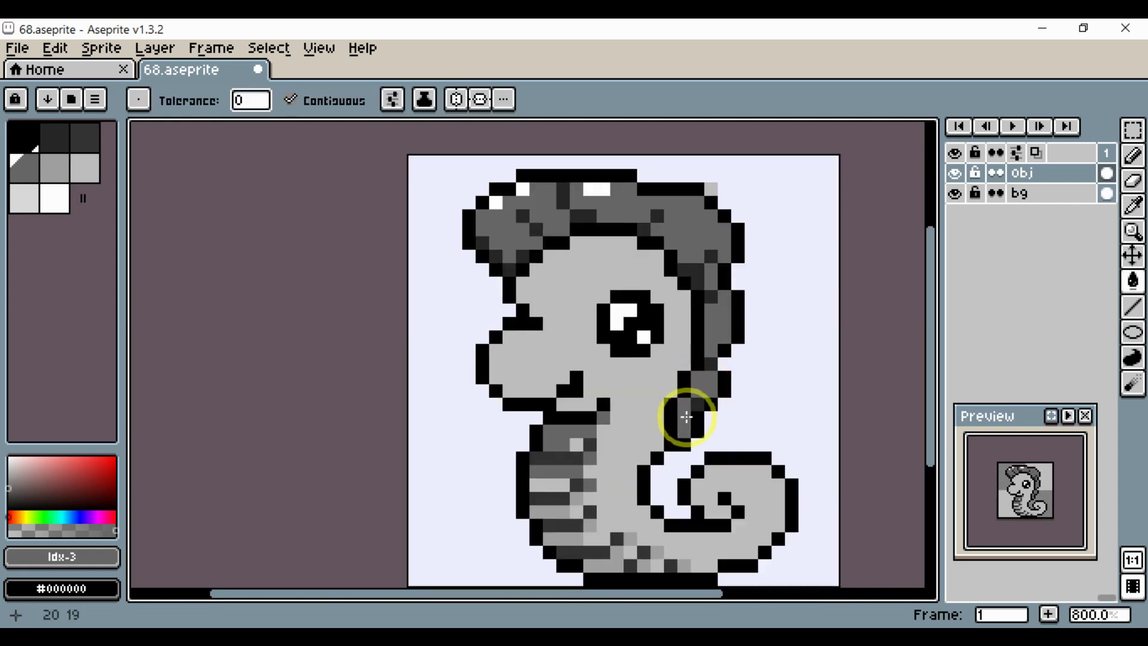
Add white Idx-7 highlight pixels to the crest's upper back edge and to the front of the forehead.
key("space")
left_click_drag(687, 405, 675, 478)
left_click(632, 305, "alt")
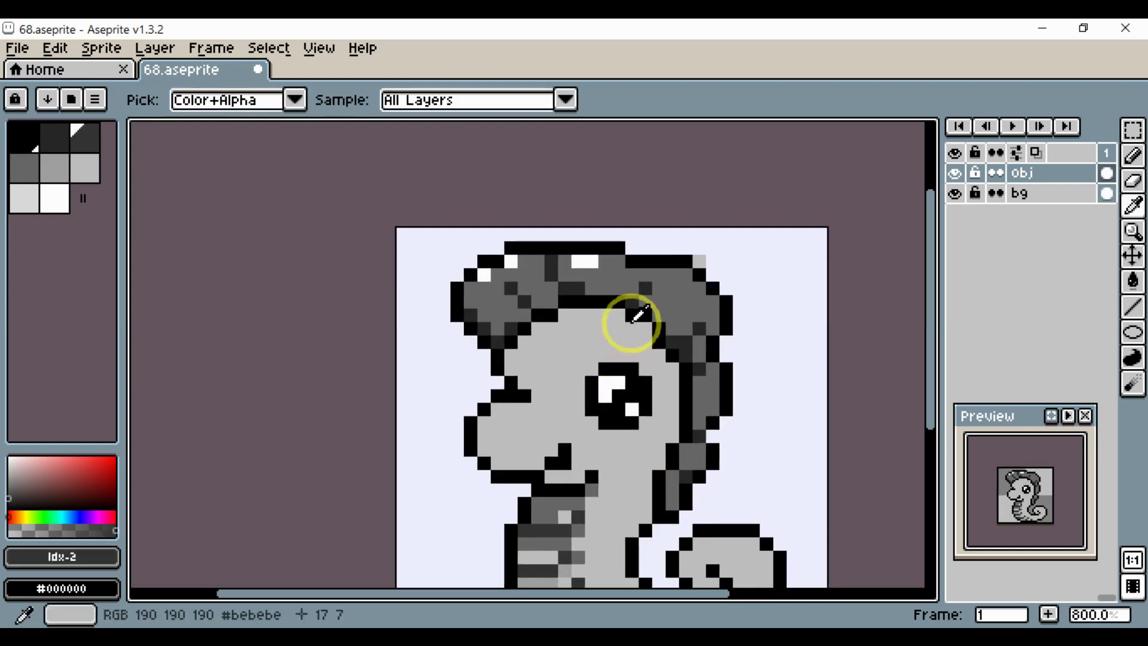
left_click(633, 318, "alt")
scroll(633, 321, "down", 1)
key("b")
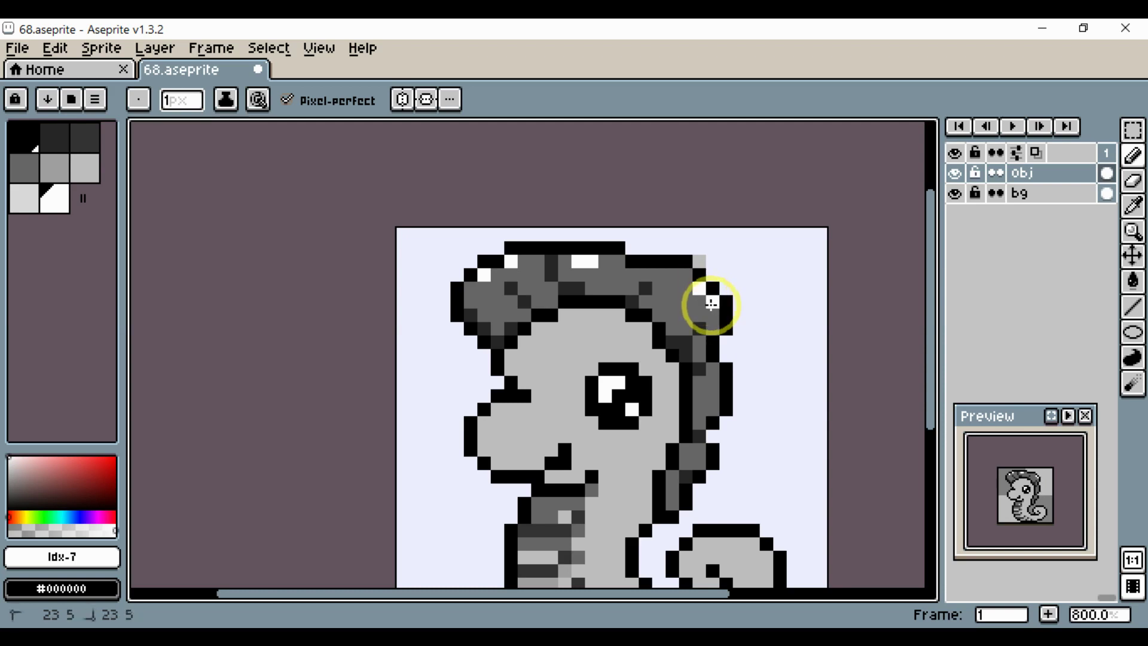
key("space")
left_click_drag(607, 316, 638, 320)
left_click(596, 318)
left_click(580, 331)
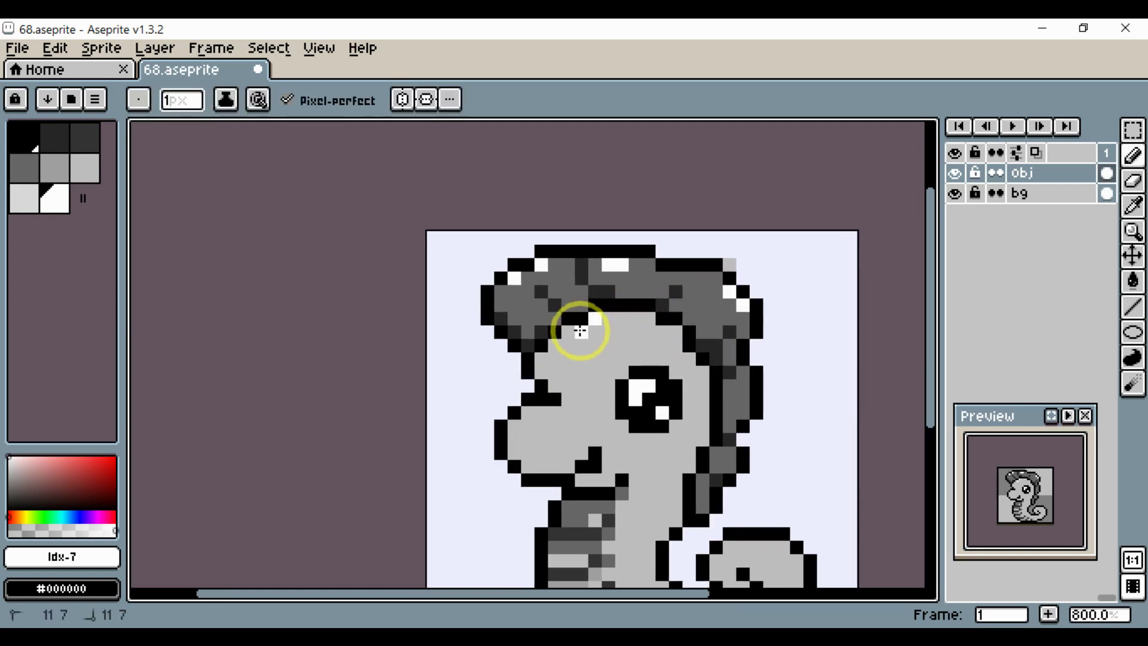
Extend the front curl's crease with dark #262626 and repaint the shadow pixel at the curl's lower edge with #666666.
scroll(586, 343, "up", 3)
left_click(571, 333, "alt")
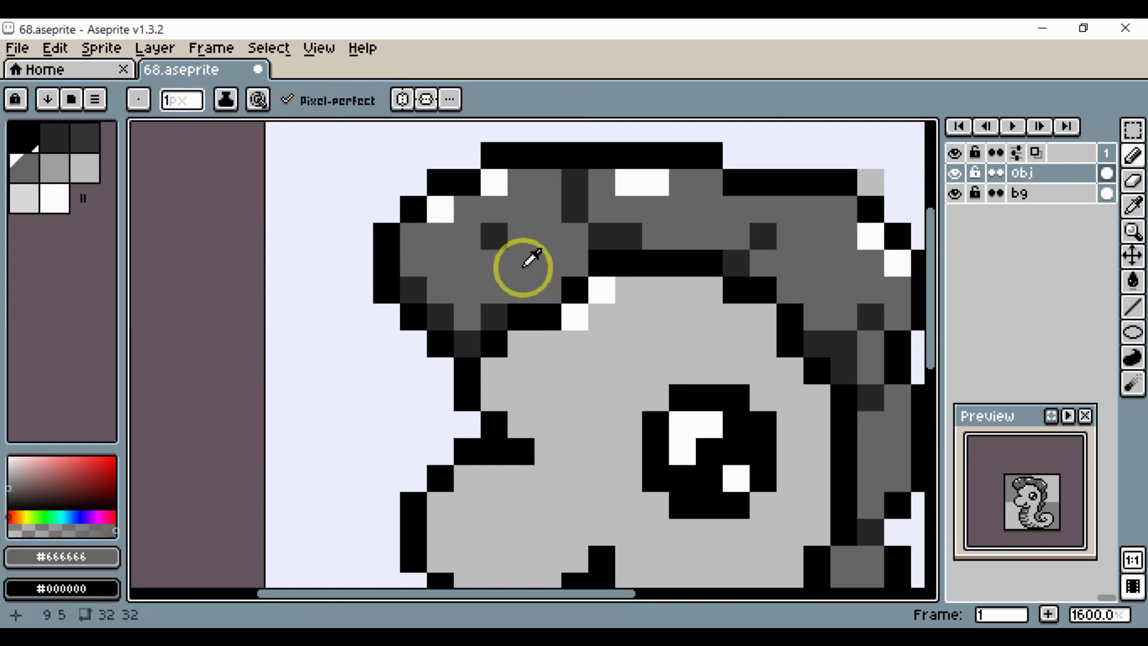
left_click(529, 266, "alt")
left_click(571, 311)
scroll(592, 329, "down", 5)
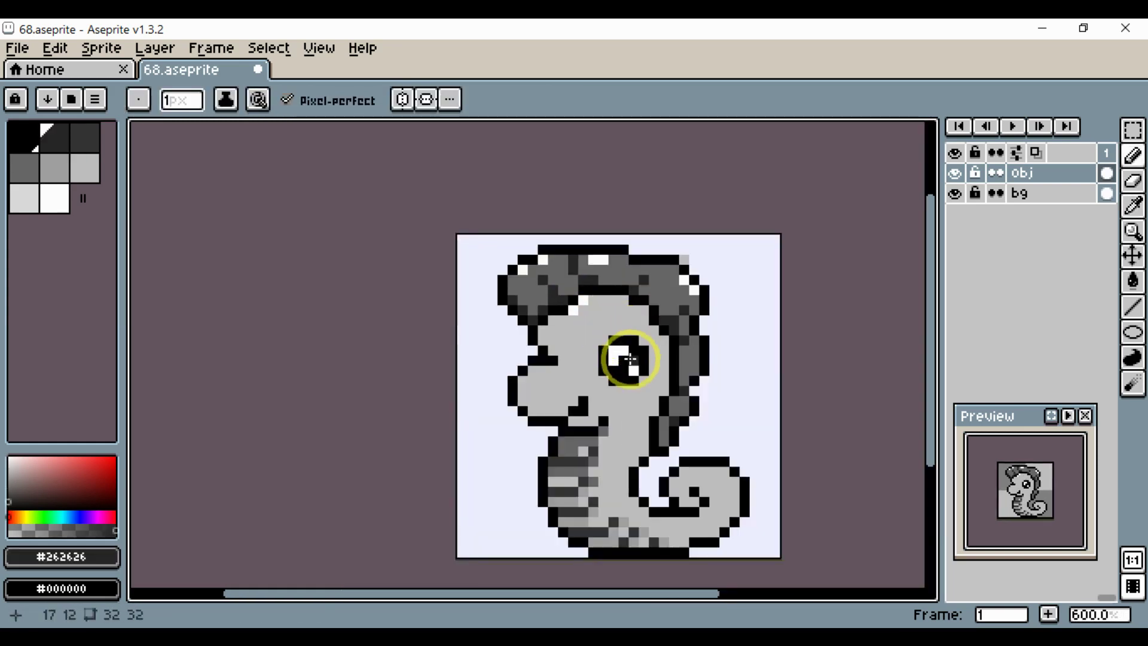
scroll(598, 353, "up", 4)
key("ctrl+z")
left_click(456, 259, "alt")
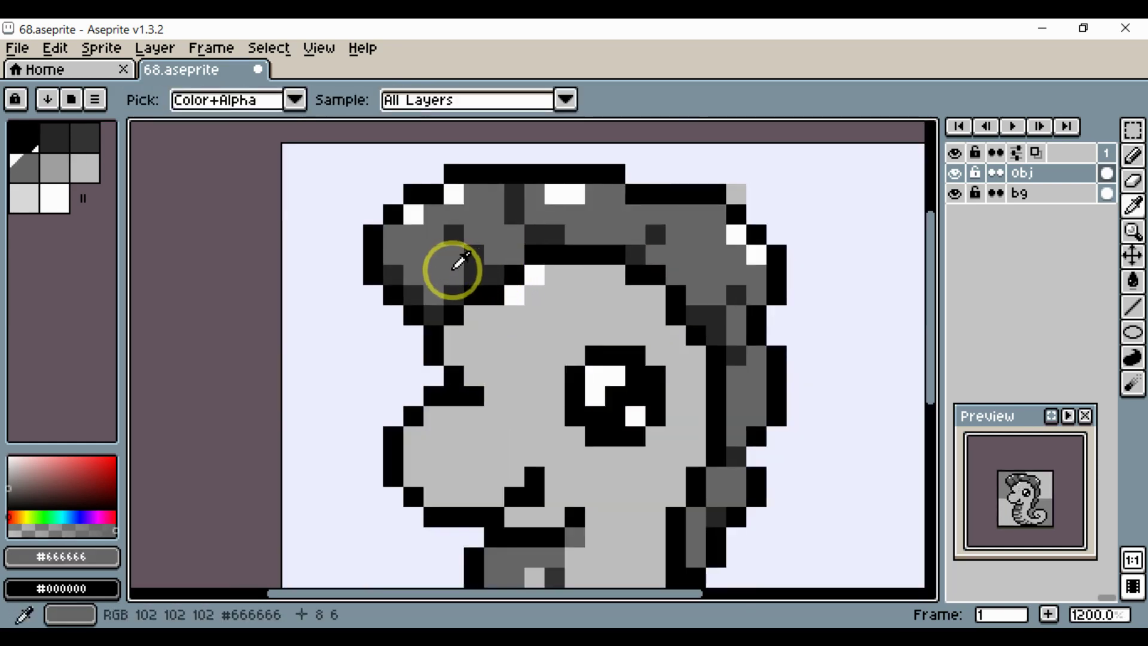
left_click(456, 289, "alt")
left_click(456, 263, "alt")
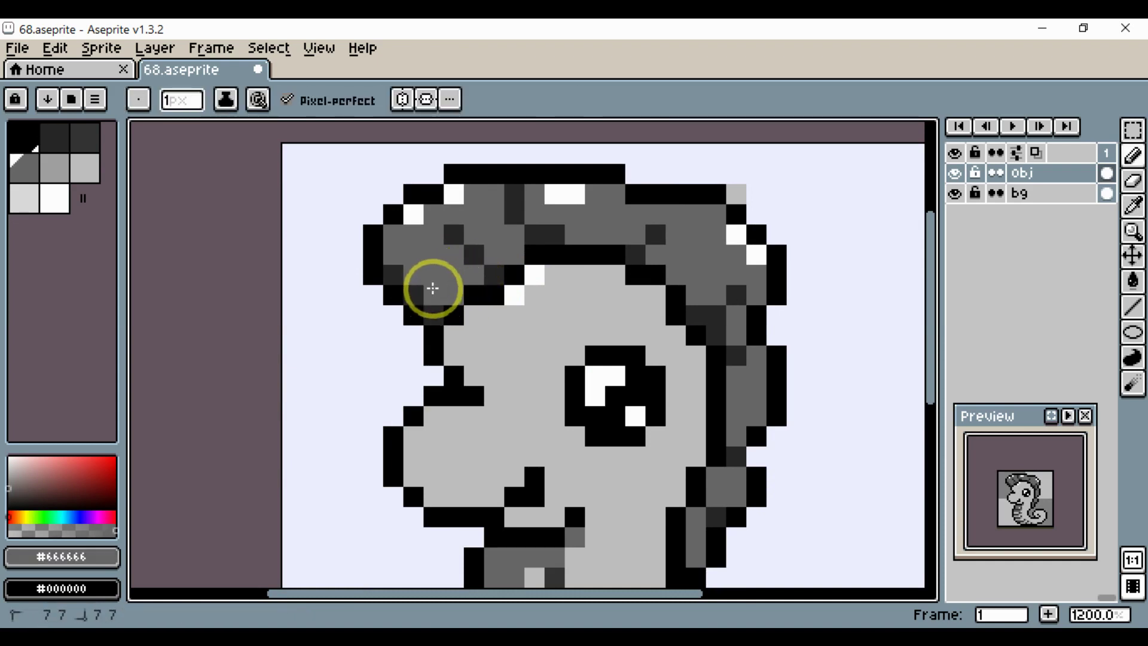
scroll(456, 379, "down", 4)
scroll(492, 397, "up", 4)
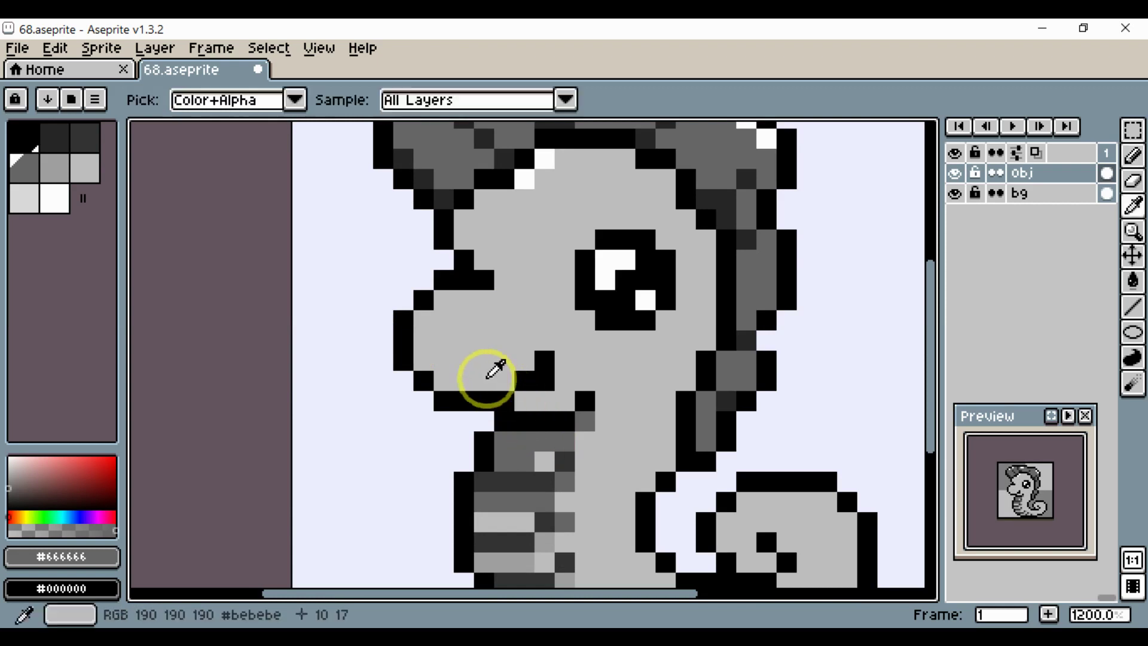
Shade the underside and rear of the snout with Idx-4 grey.
left_click(464, 357, "alt")
scroll(464, 357, "up", 1)
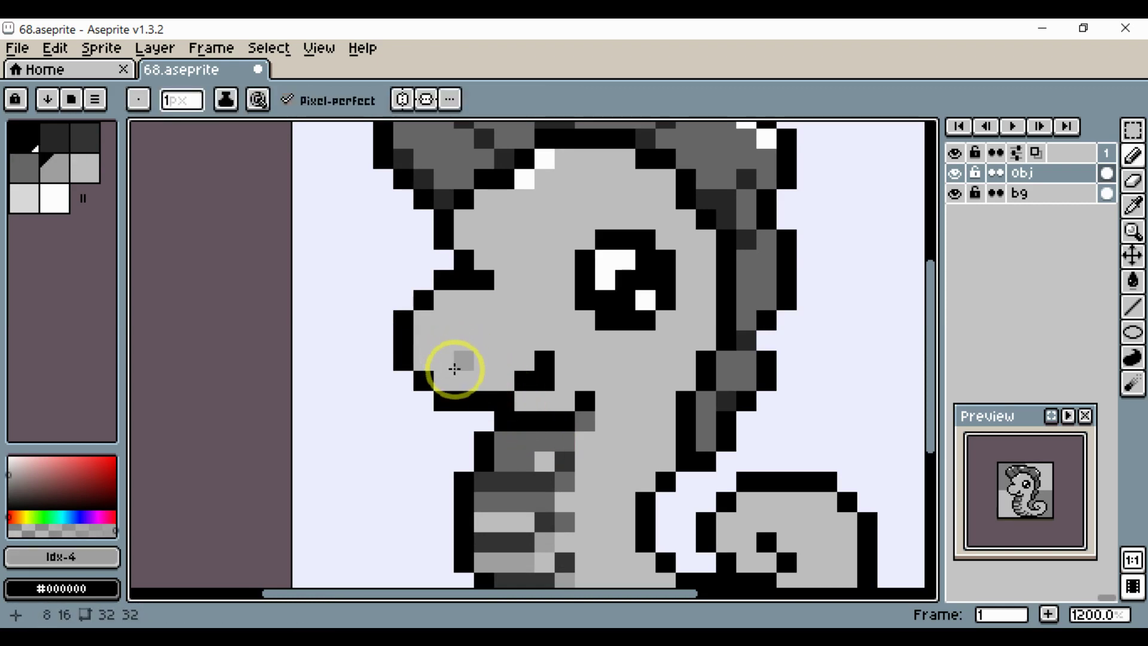
mouse_move(452, 375)
left_mouse_down()
mouse_move(498, 382)
mouse_move(517, 371)
mouse_move(517, 325)
left_mouse_up()
left_click(505, 358)
mouse_move(483, 374)
left_mouse_down()
mouse_move(460, 380)
mouse_move(449, 351)
mouse_move(463, 363)
mouse_move(449, 381)
mouse_move(414, 362)
mouse_move(475, 384)
mouse_move(510, 375)
mouse_move(524, 348)
mouse_move(489, 319)
left_mouse_up()
left_click(460, 345, "alt")
left_click(453, 377, "alt")
left_click(424, 360)
scroll(558, 336, "down", 4)
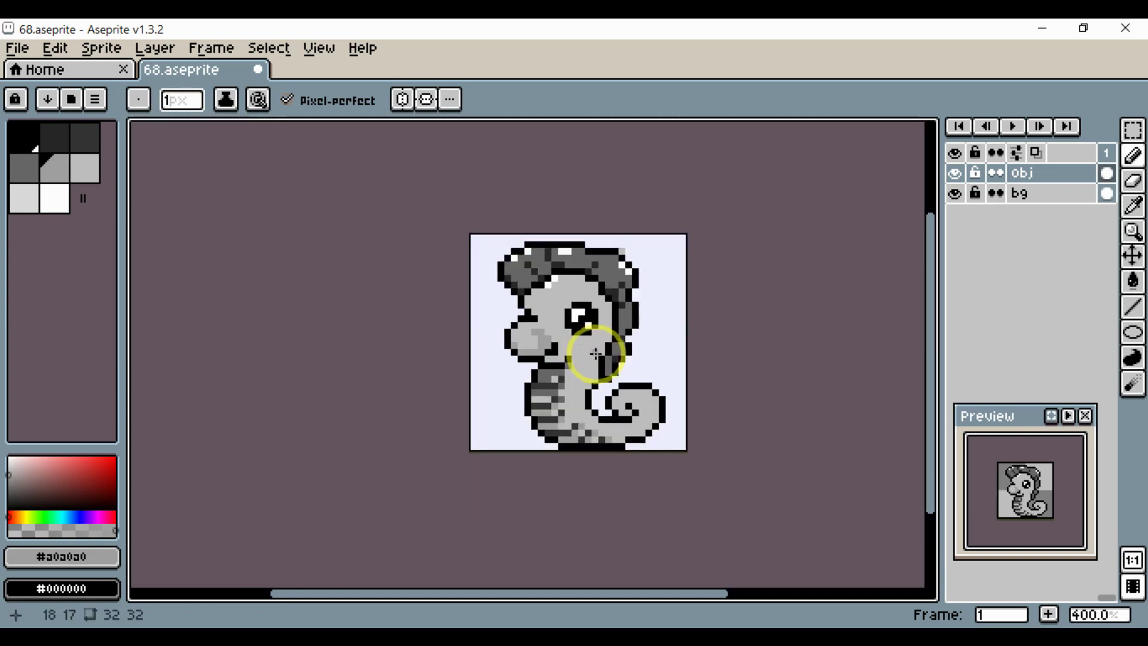
Add light Idx-6 highlight pixels along the upper front edge of the snout.
scroll(584, 333, "up", 3)
left_click(510, 300, "alt")
scroll(514, 296, "up", 2)
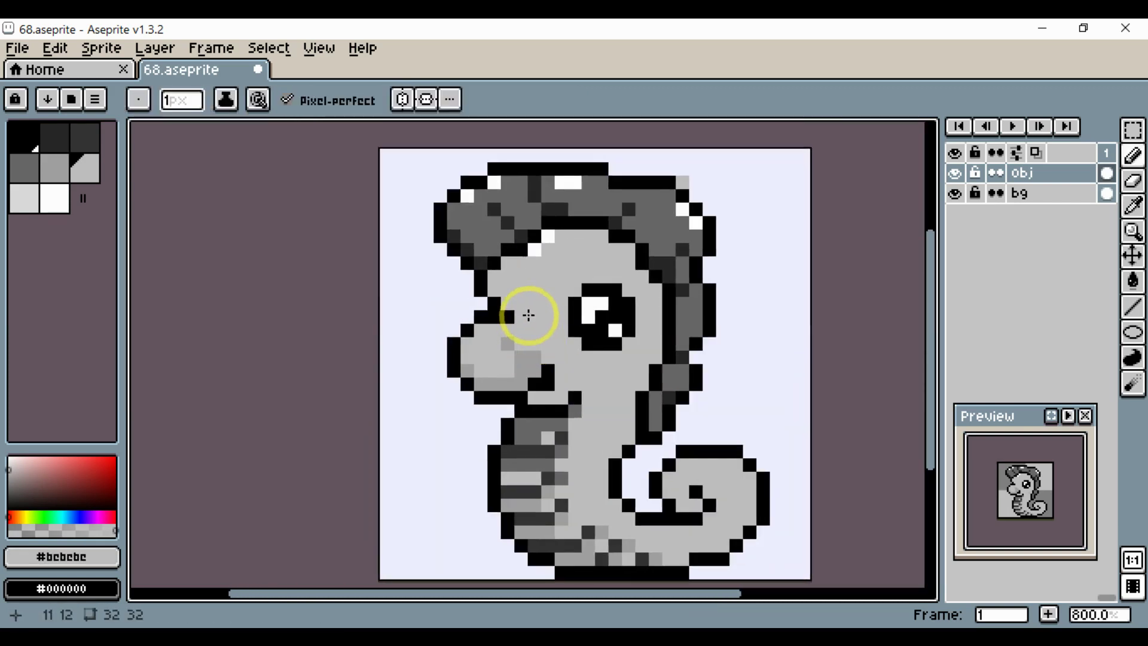
left_click(544, 292, "alt")
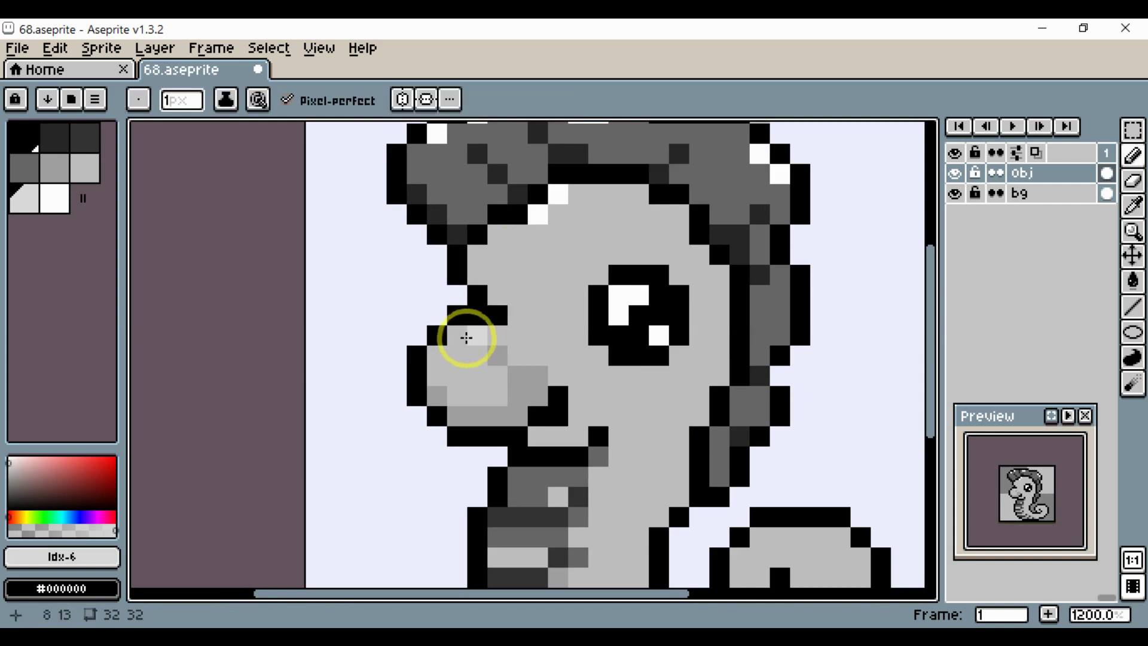
key("space")
left_click_drag(501, 318, 463, 381)
key("space")
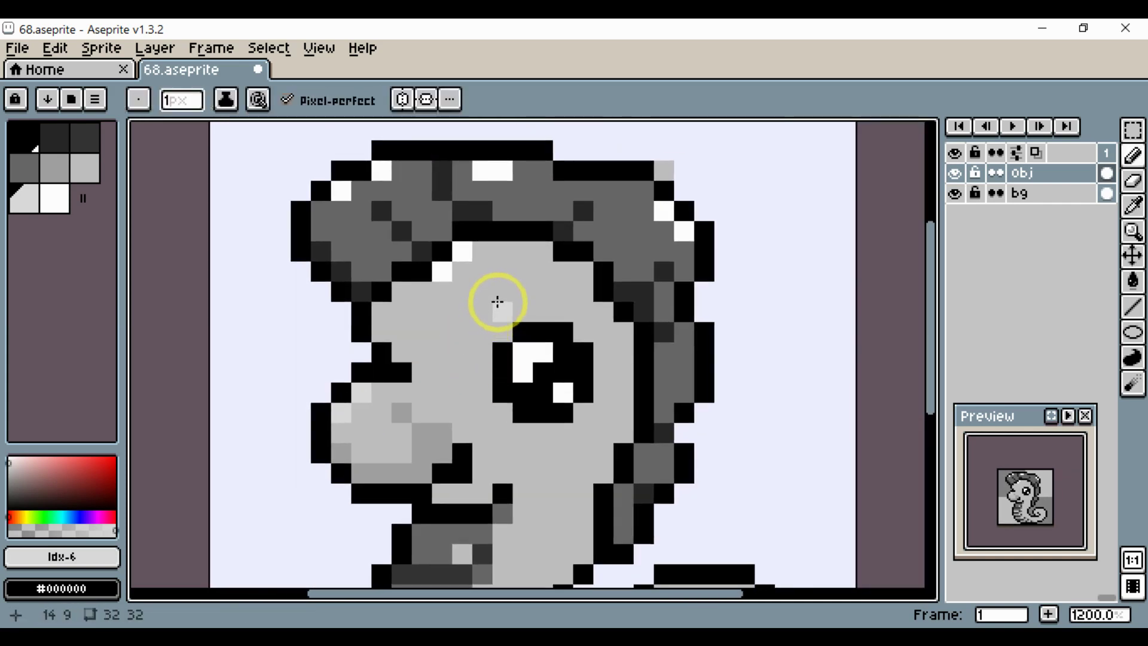
Draw a short black eyebrow above the eye, stepping down toward the snout.
left_click(526, 327, "alt")
left_click(522, 289)
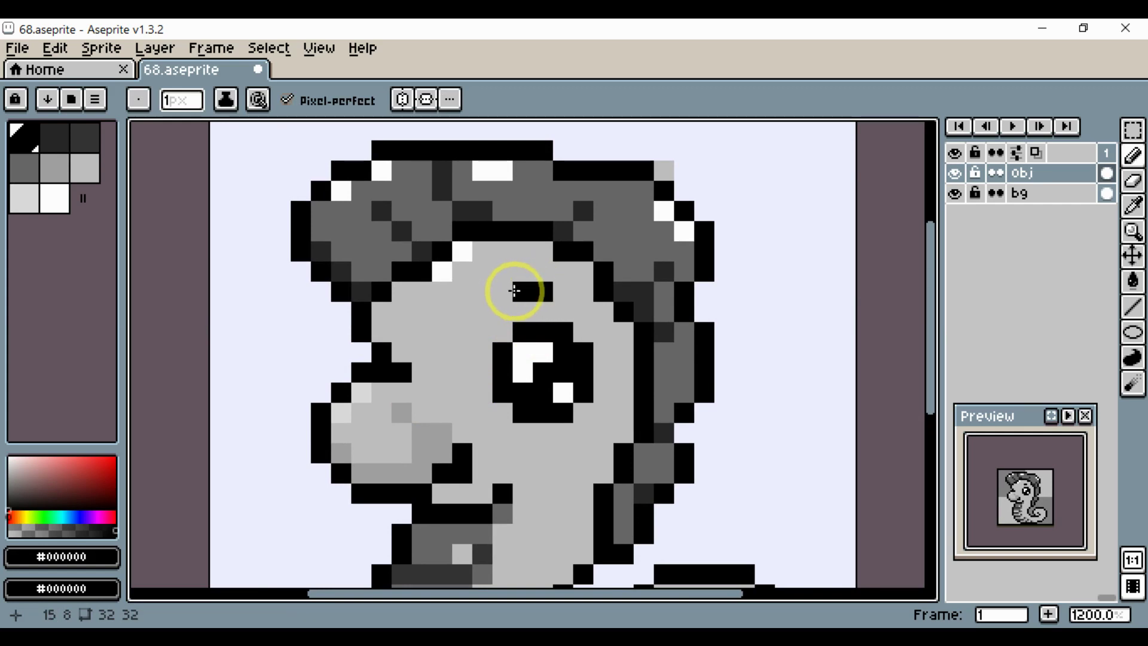
scroll(479, 312, "down", 4)
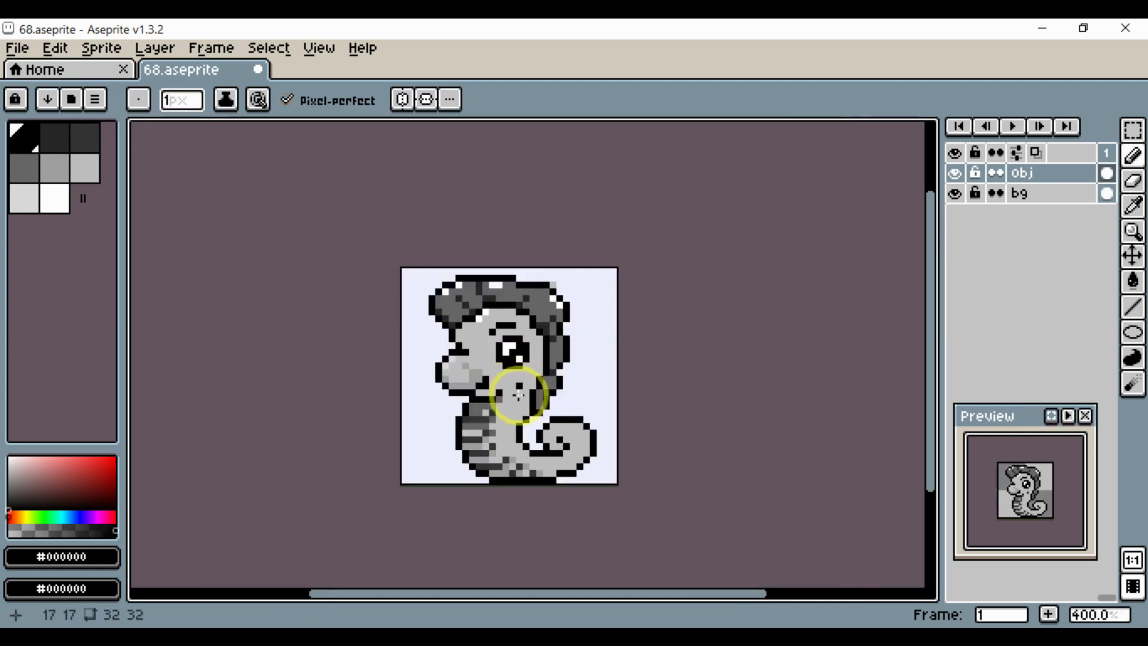
scroll(518, 397, "up", 4)
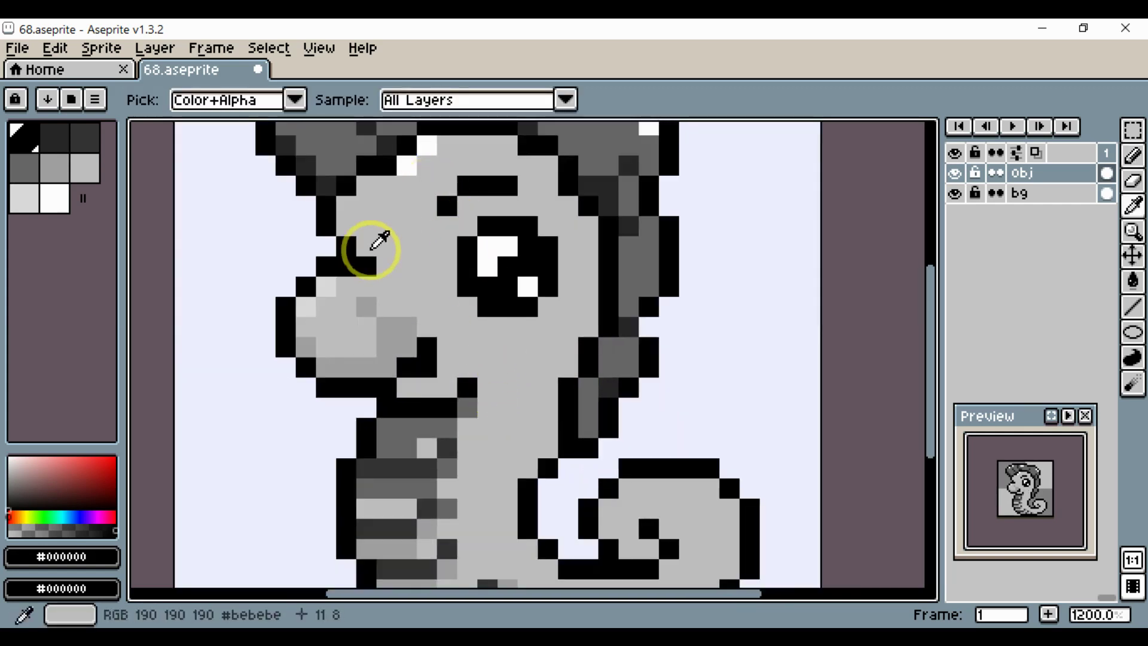
Paint a two-pixel #d9d9d9 cheek highlight directly beneath the eye.
left_click(328, 288, "alt")
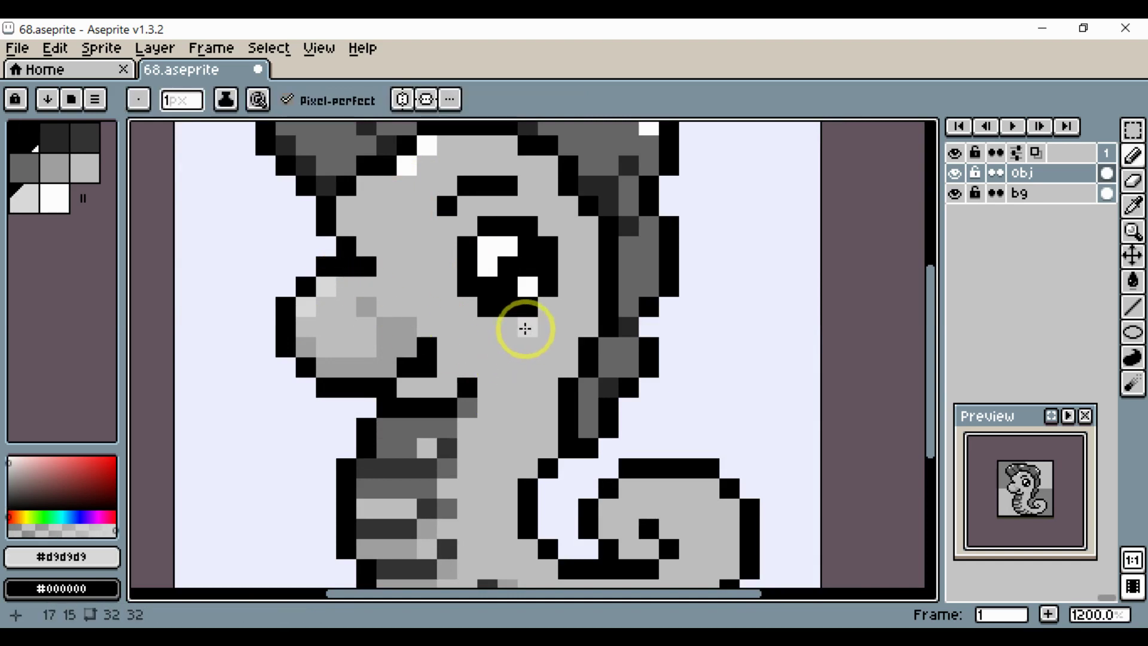
left_click_drag(526, 329, 504, 330)
scroll(502, 339, "down", 3)
scroll(494, 367, "up", 4)
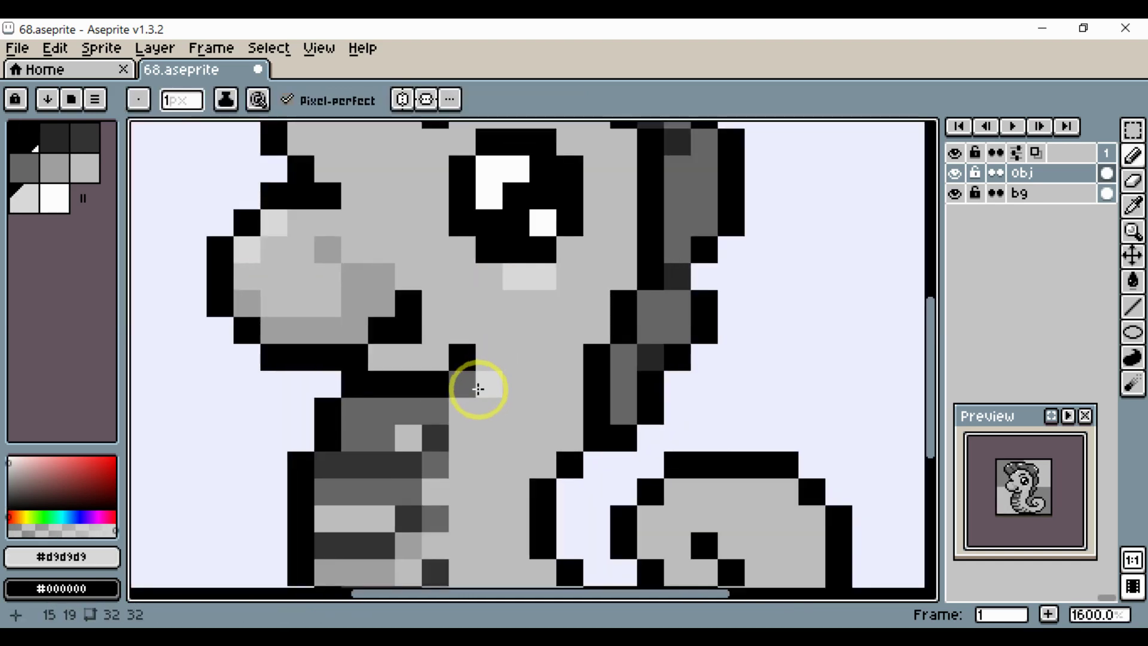
Shade the lower lip and the corner of the mouth with Idx-4 grey.
scroll(472, 399, "up", 2)
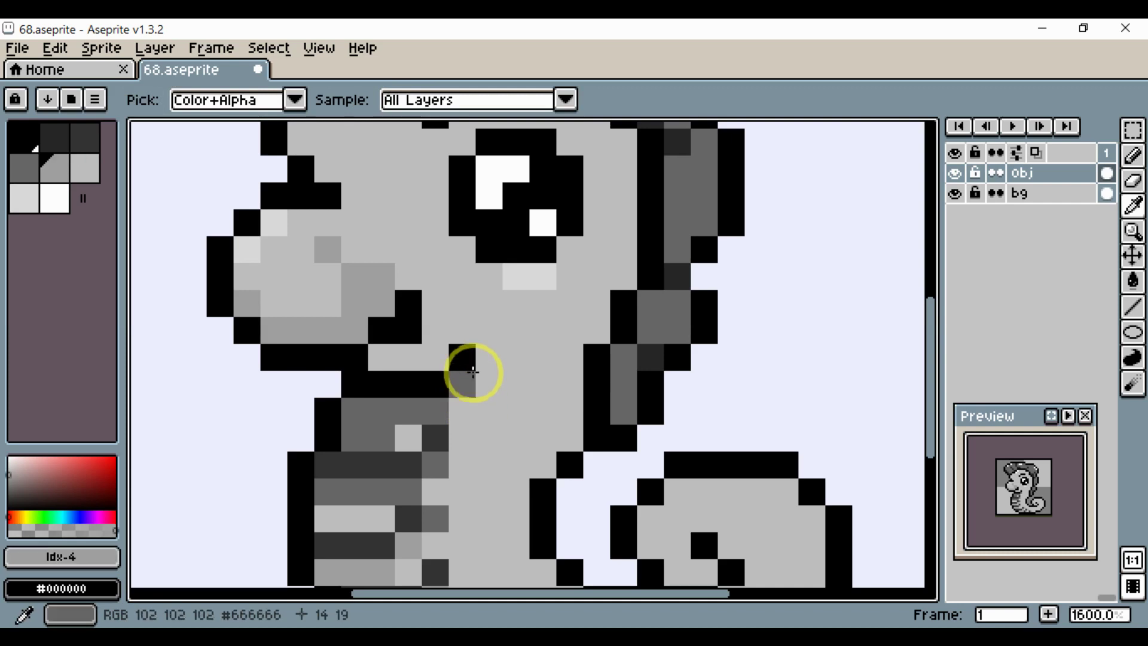
left_click(513, 328, "alt")
scroll(513, 328, "up", 1)
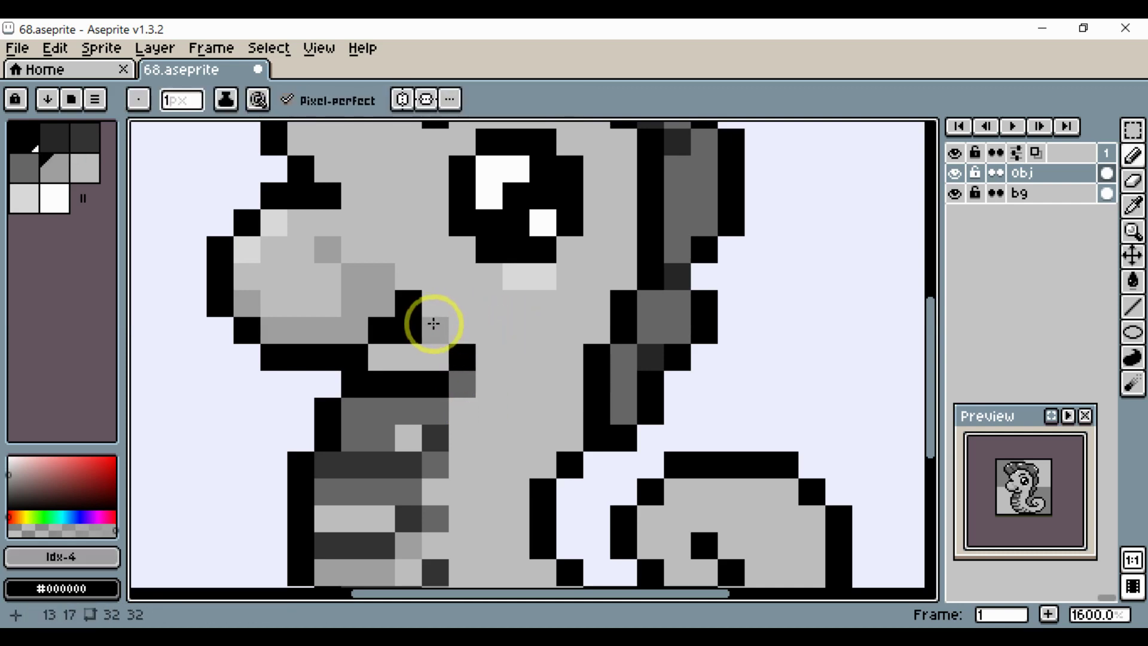
left_click(436, 328)
left_click_drag(385, 352, 482, 361)
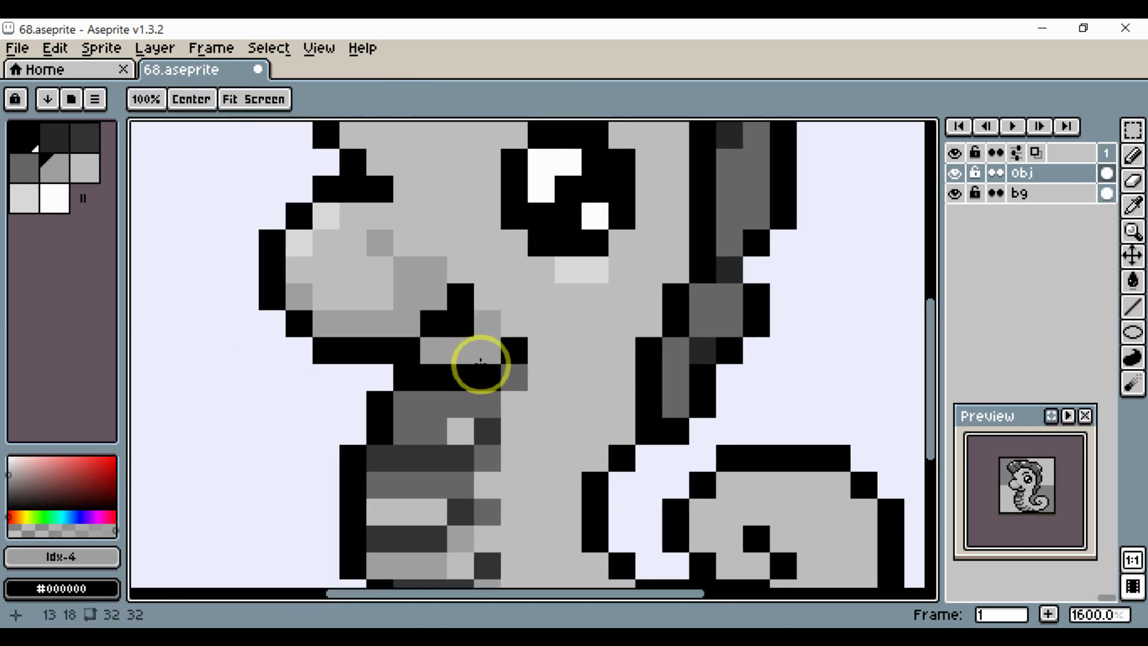
Repaint the left part of the second belly row below the chin with Idx-4 grey.
left_click(414, 404)
left_click_drag(411, 405, 472, 405)
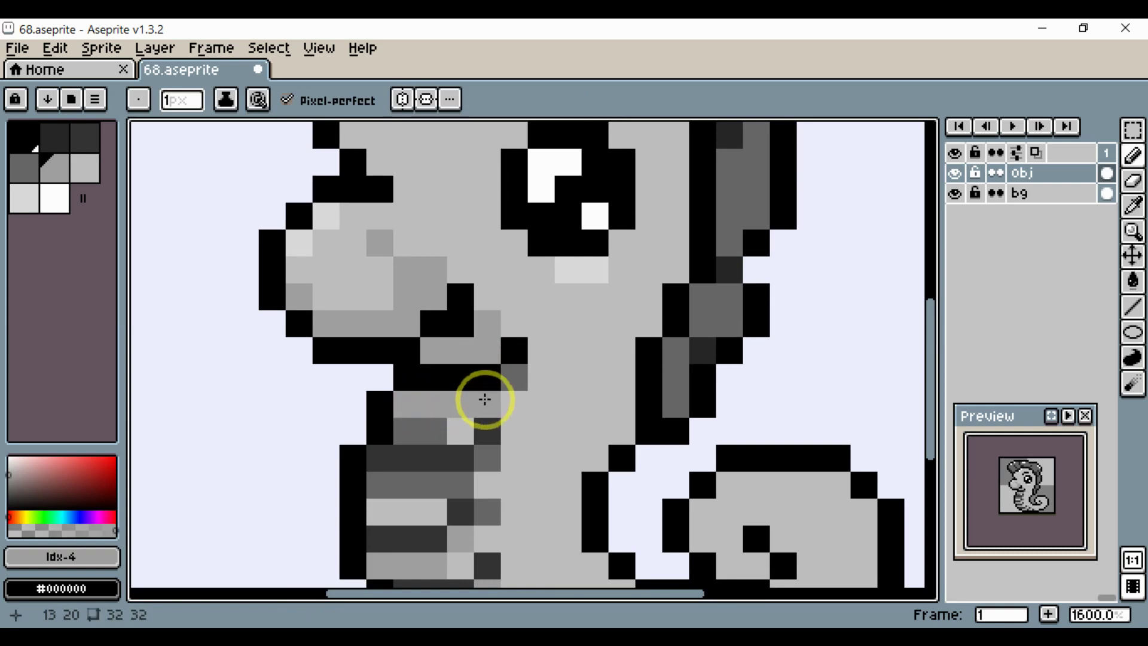
mouse_move(408, 432)
left_mouse_down()
mouse_move(467, 407)
mouse_move(401, 402)
mouse_move(487, 411)
left_mouse_up()
left_click(482, 405, "alt")
left_click(547, 411, "alt")
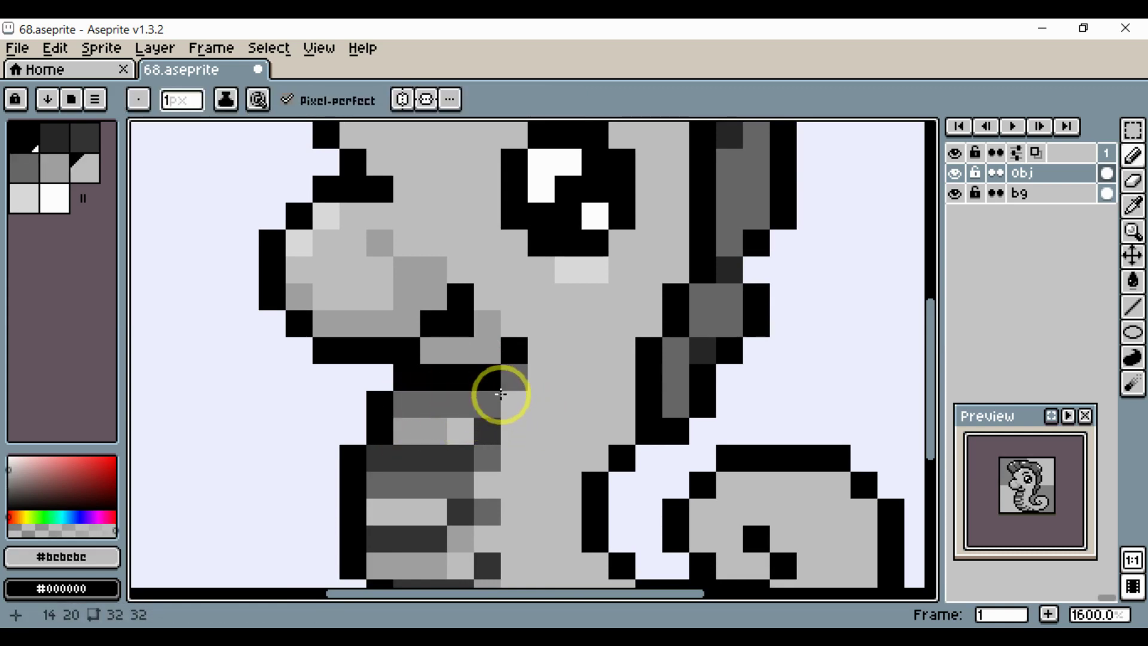
scroll(509, 418, "down", 3)
scroll(457, 446, "up", 3)
Repaint the light belly bands and the pixels along their inner ends with #a0a0a0 grey.
left_click(423, 379, "alt")
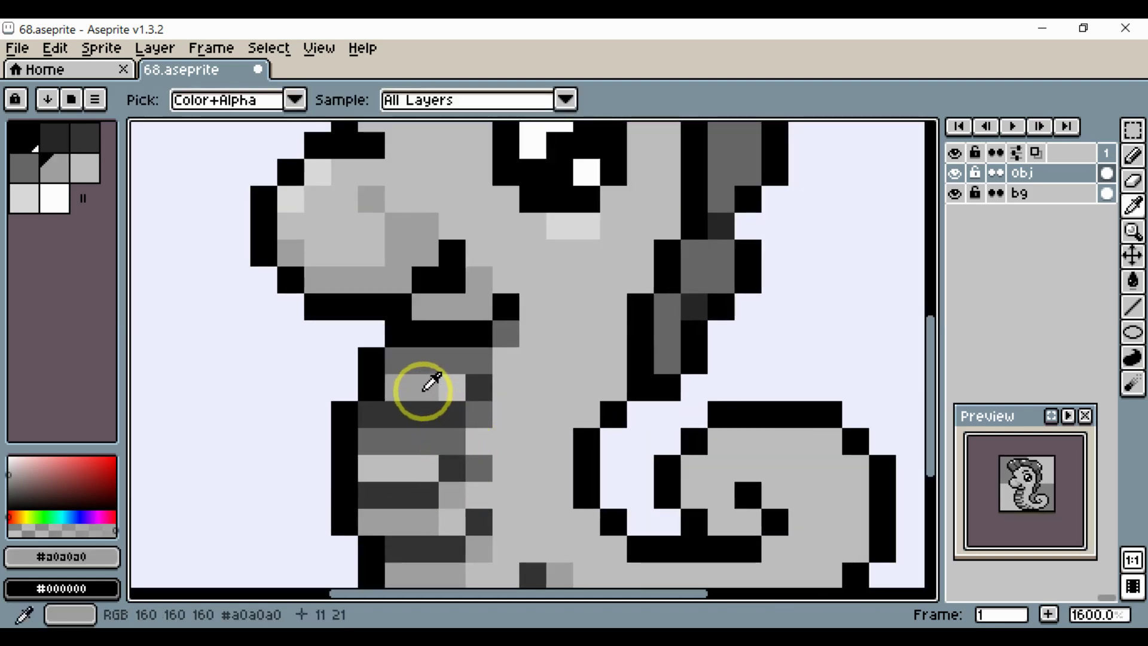
mouse_move(371, 448)
left_mouse_down()
mouse_move(455, 439)
mouse_move(487, 416)
mouse_move(424, 461)
mouse_move(375, 462)
mouse_move(415, 463)
mouse_move(530, 435)
left_mouse_up()
left_click(482, 443)
key("space")
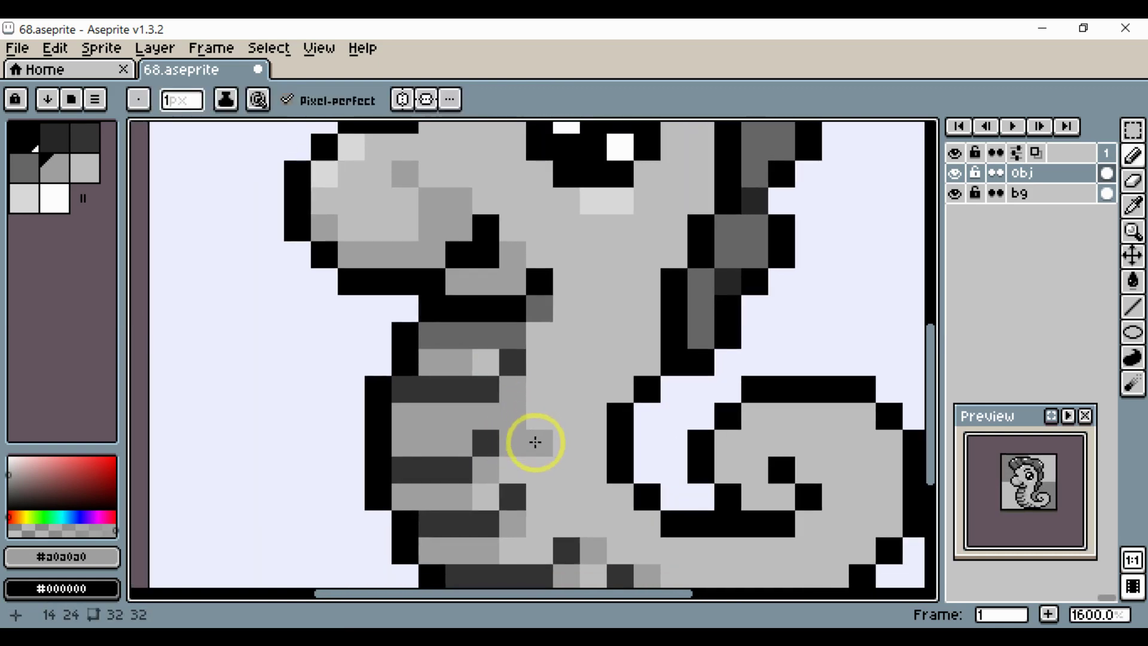
scroll(556, 392, "down", 1)
scroll(579, 353, "down", 1)
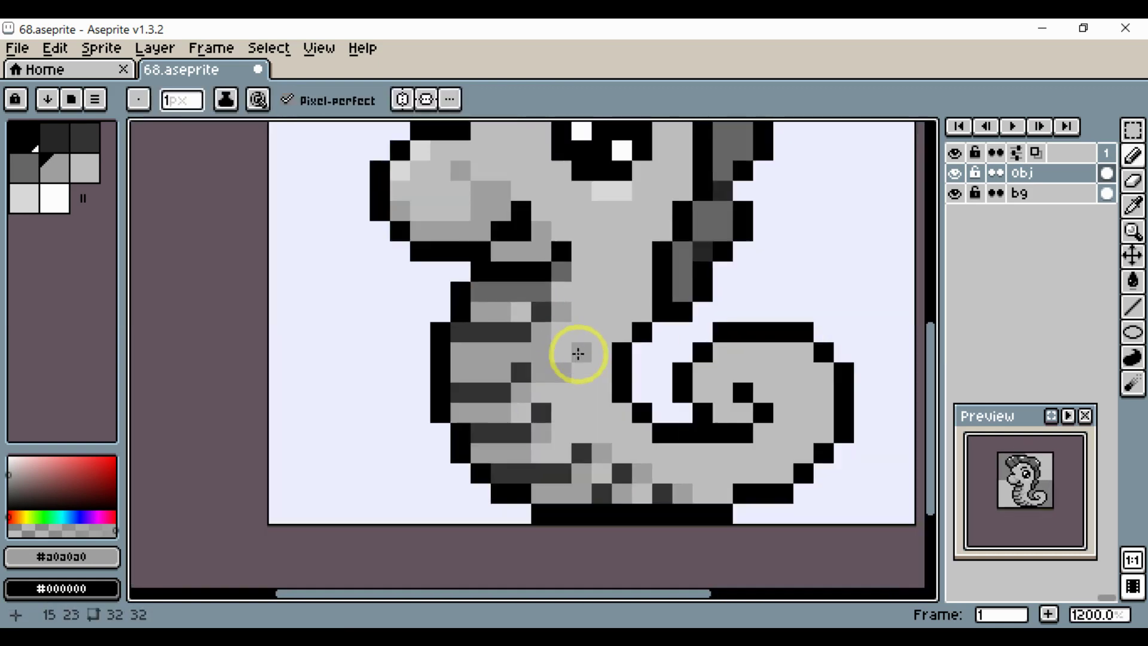
scroll(577, 389, "down", 2)
scroll(487, 351, "up", 2)
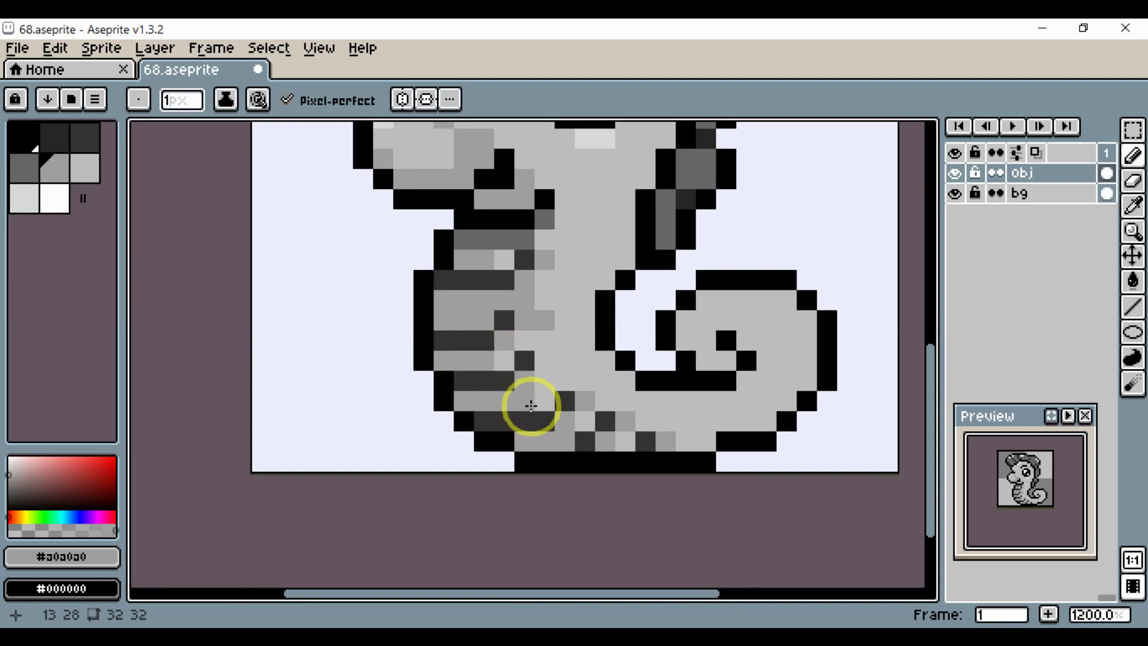
Darken the seahorse's bottom belly row with Idx-3 grey and accent the pixels above it with #333333 and #a0a0a0.
left_click(567, 448, "alt")
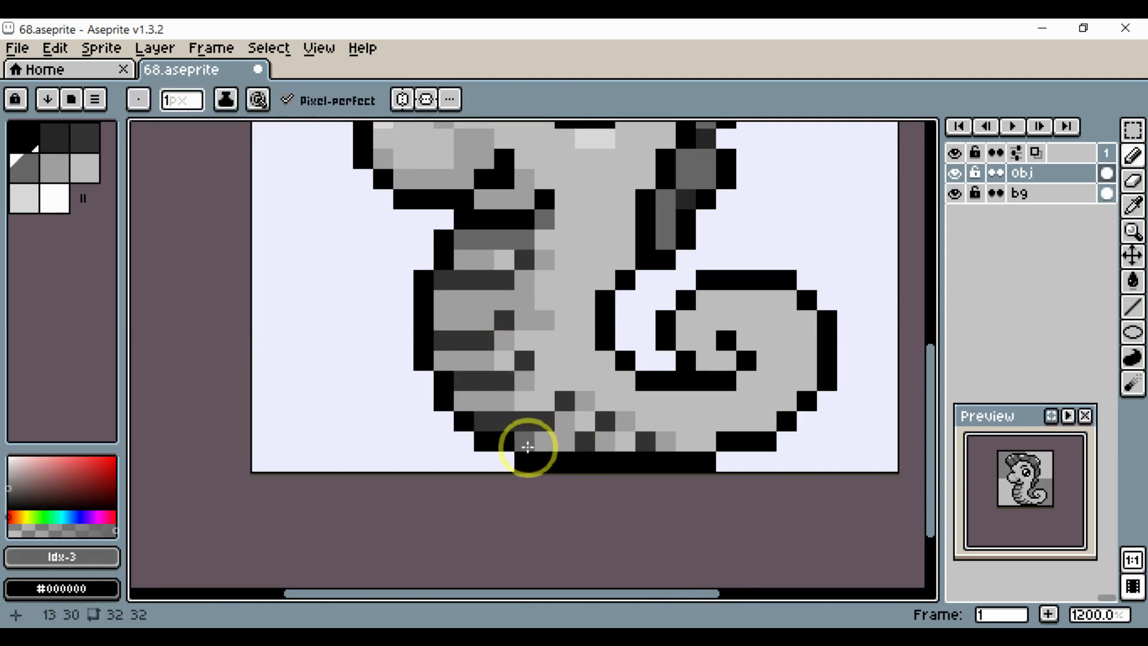
mouse_move(528, 447)
left_mouse_down()
mouse_move(557, 446)
mouse_move(581, 404)
mouse_move(600, 434)
left_mouse_up()
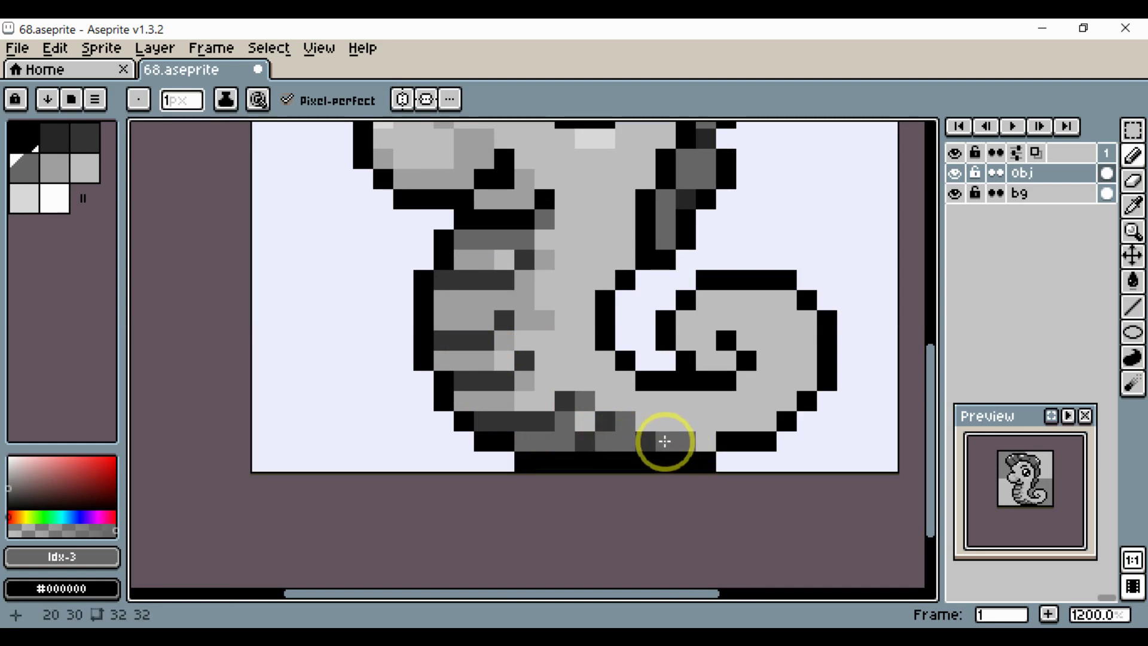
left_click_drag(670, 441, 636, 453)
left_click(610, 451, "alt")
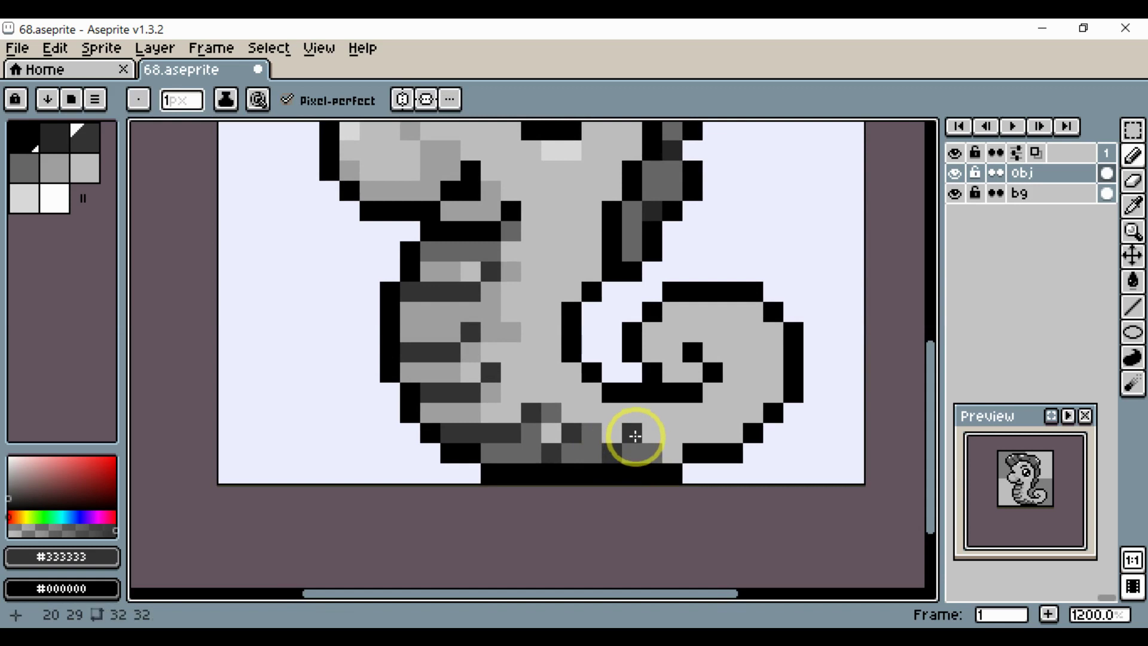
left_click(494, 328, "alt")
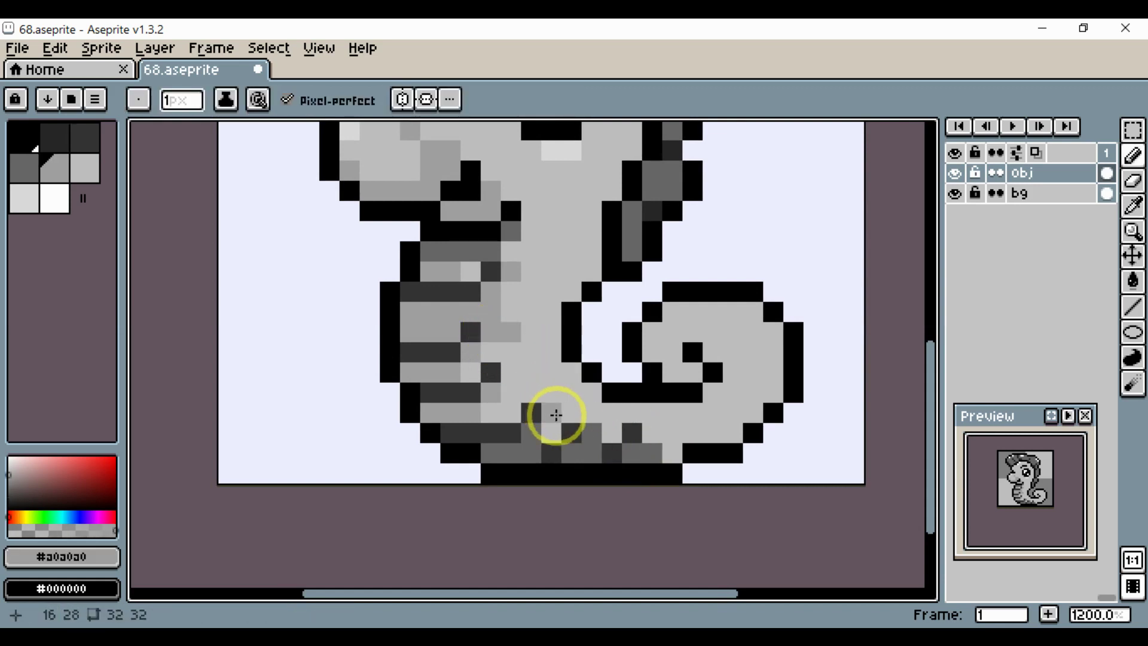
left_click_drag(662, 423, 603, 454)
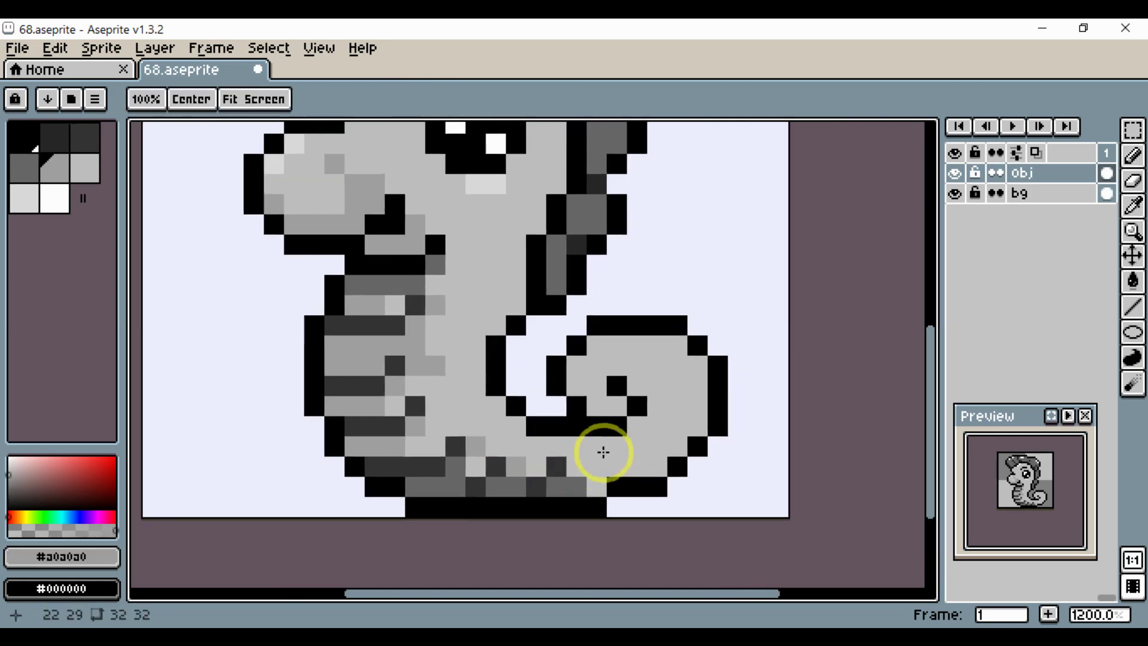
Extend the tail curl's inner line with black pixels and cover its old end pixel with the body grey.
left_click_drag(622, 405, 622, 424)
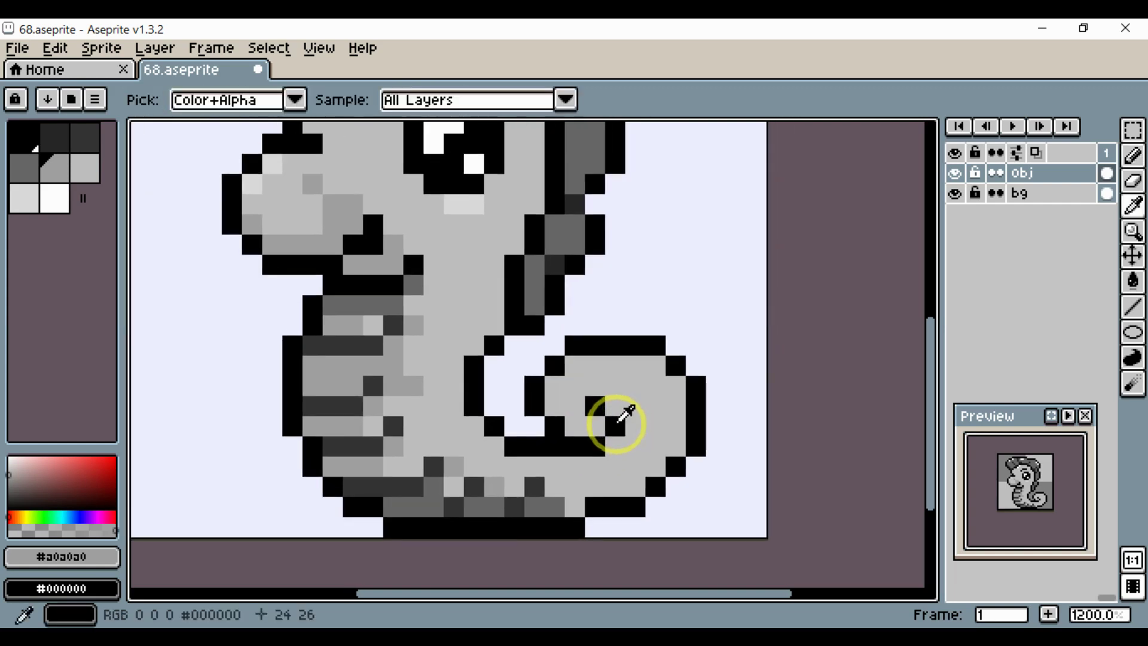
left_click(638, 410, "alt")
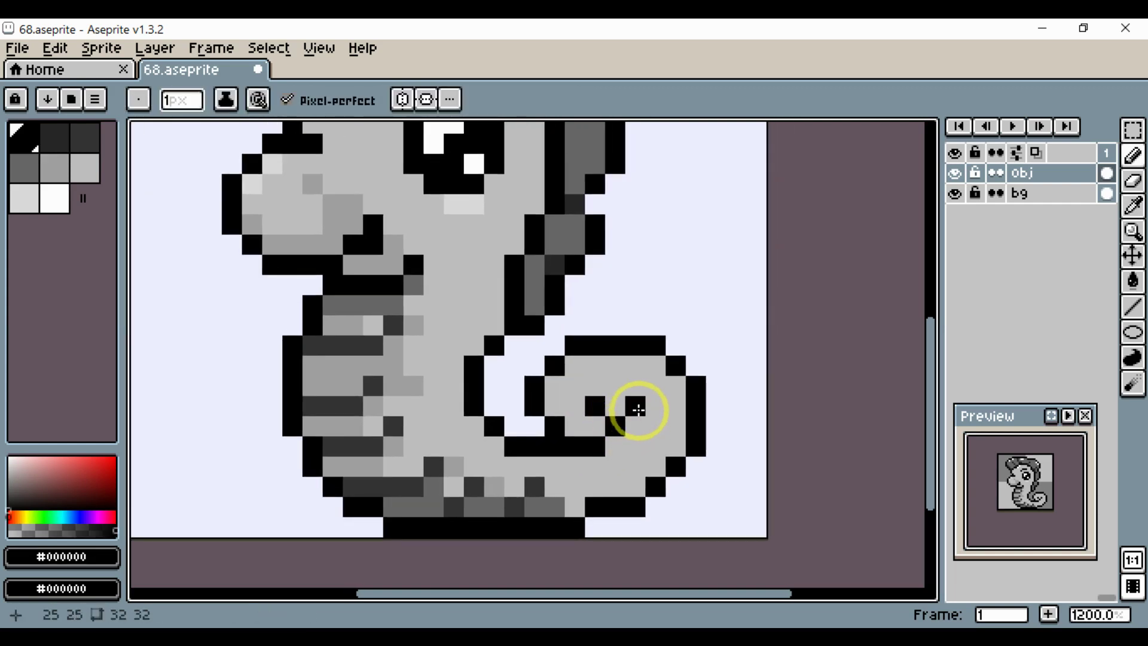
left_click(601, 389, "alt")
left_click(595, 406)
left_click(617, 428, "alt")
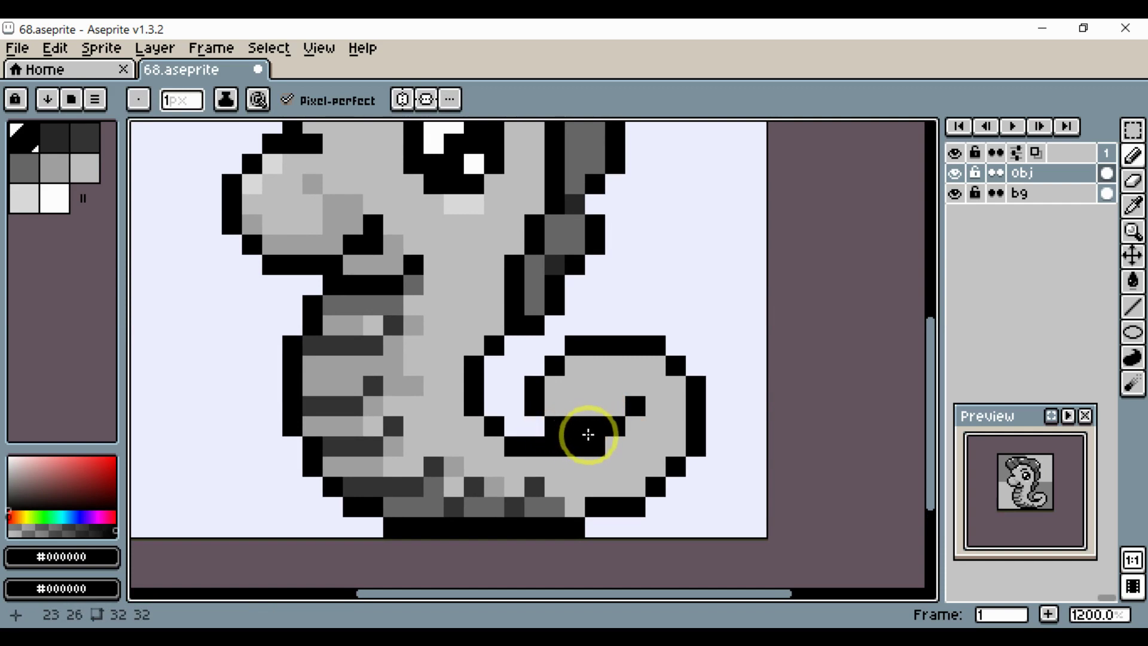
Erase the old outline pixels inside the tail curl to widen the gap, and outline the tip's lower edge in black.
key("e")
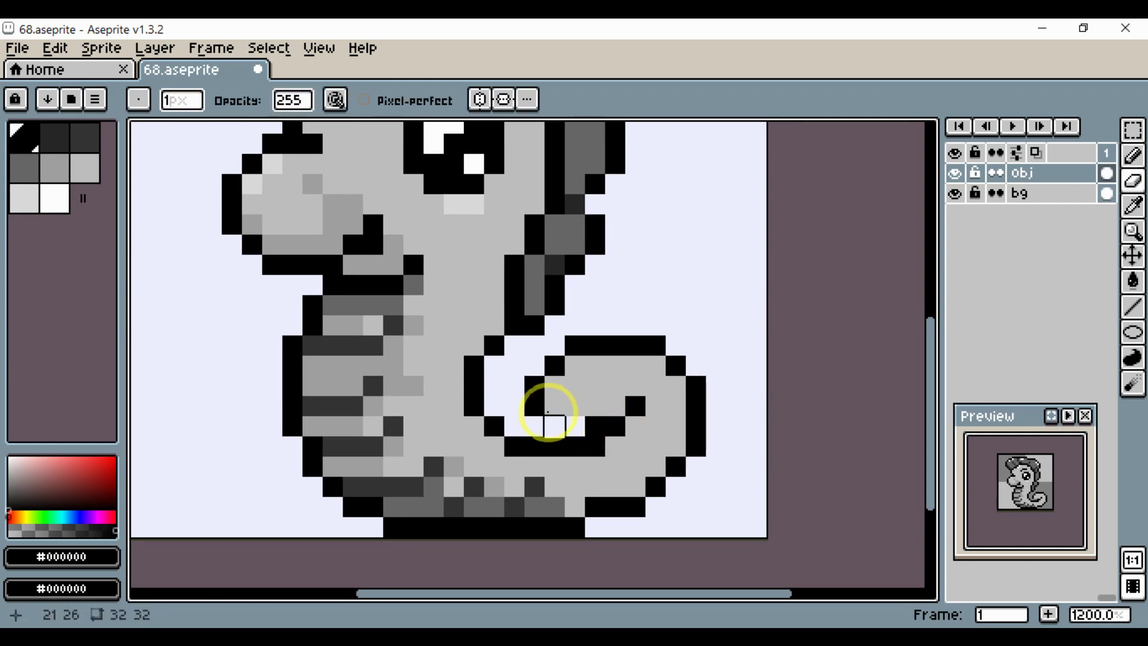
key("b")
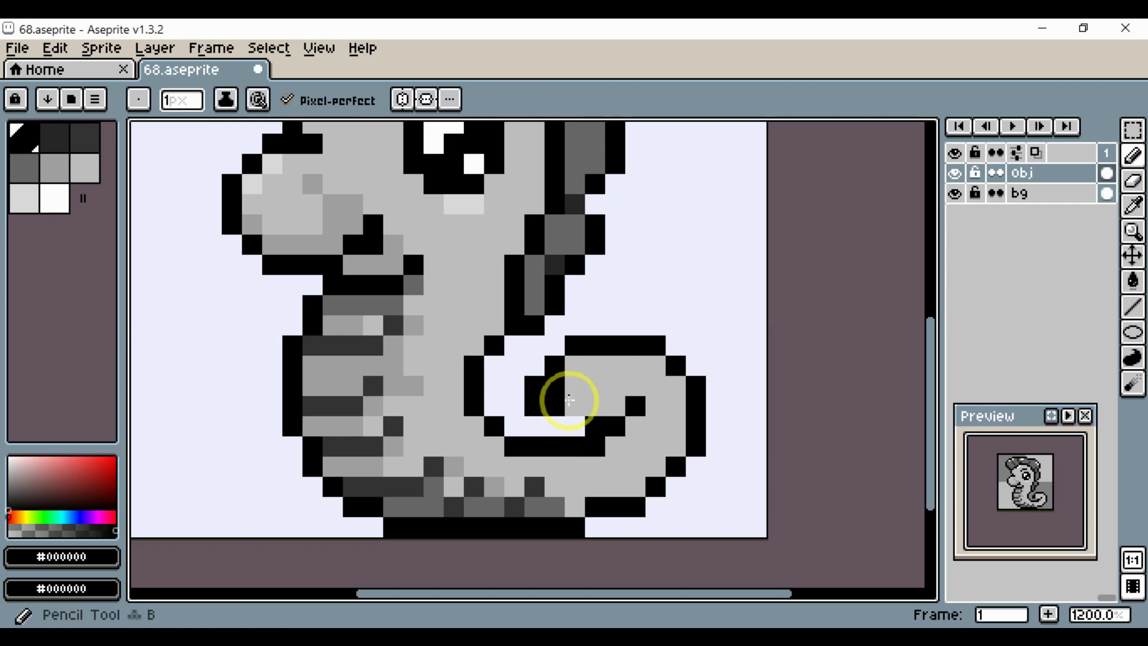
left_click(554, 411, "alt")
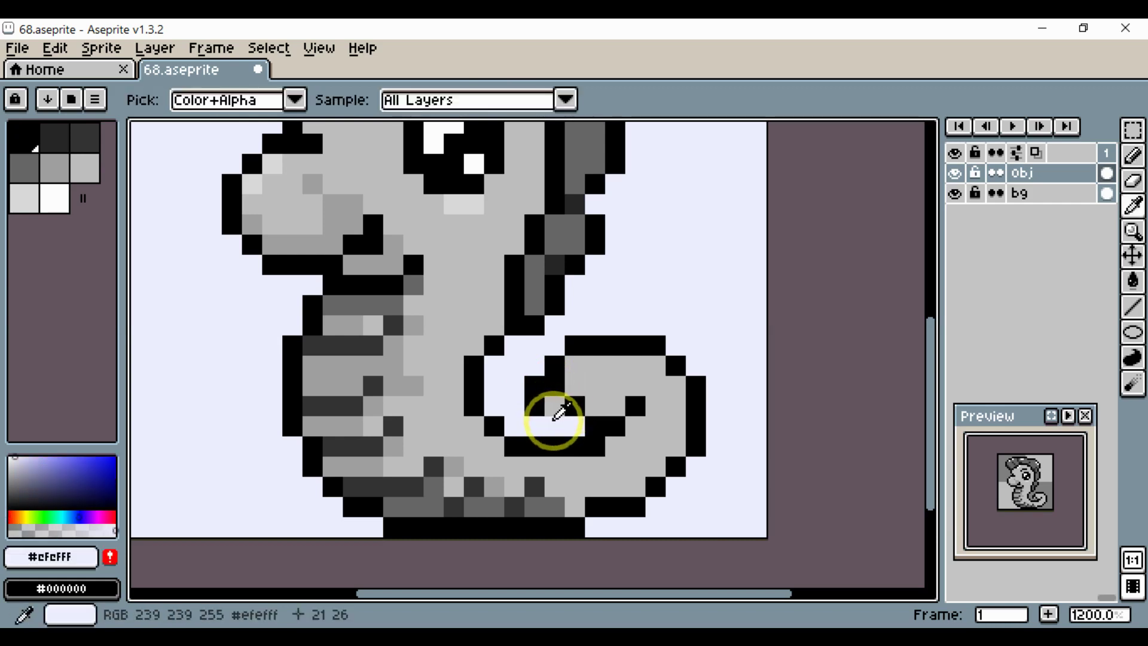
key("e")
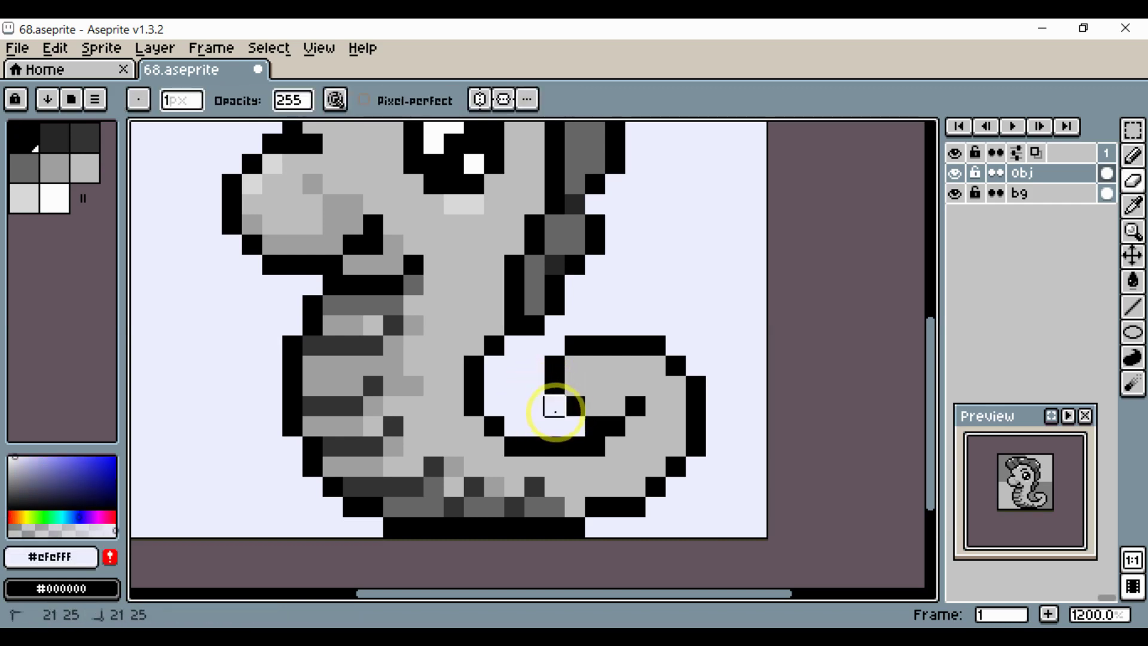
scroll(609, 436, "down", 4)
scroll(622, 439, "up", 4)
left_click_drag(609, 436, 570, 438)
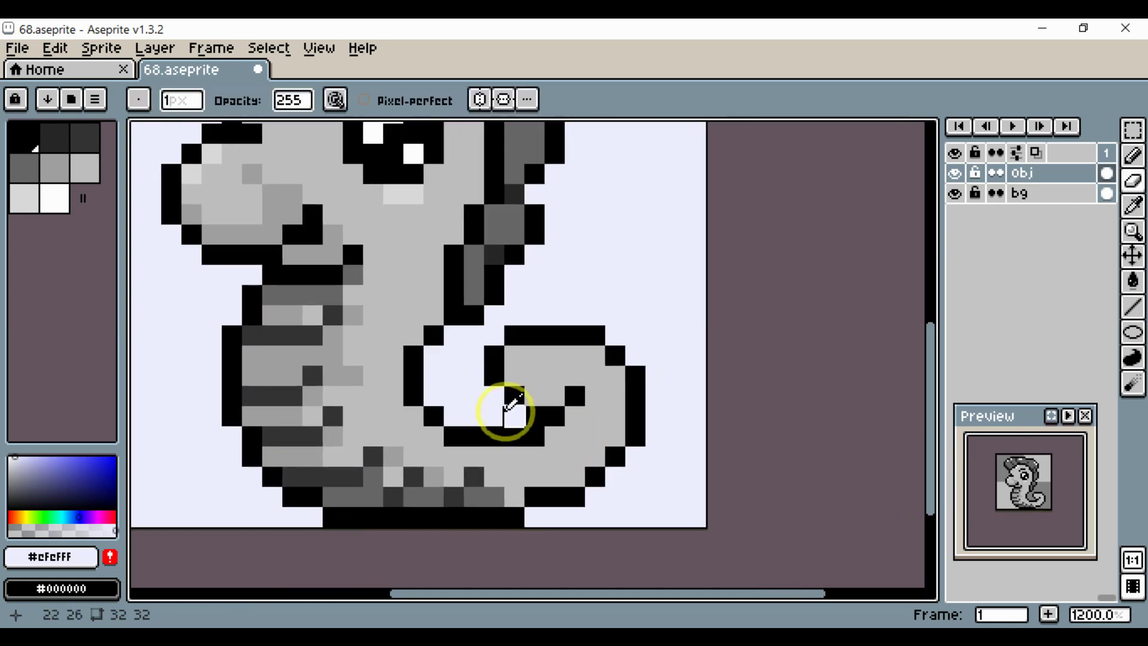
Continue the black line under the tail tip and cover the surplus outline pixels below it with #bebebe.
left_click(512, 397, "alt")
key("b")
left_click(530, 400)
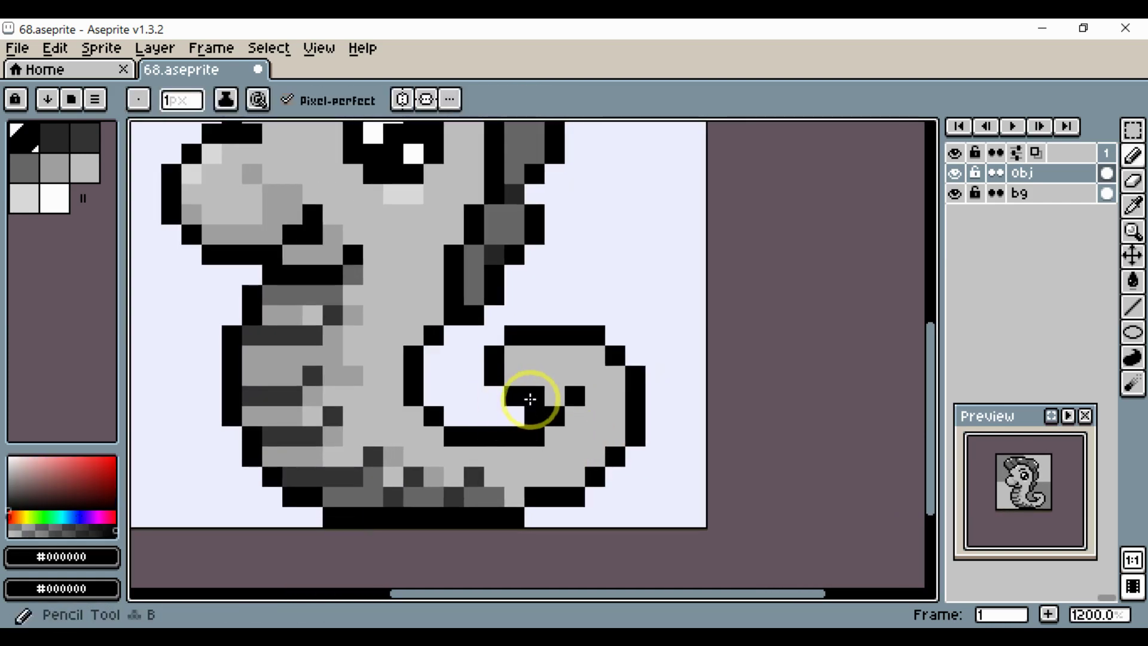
left_click(551, 403)
left_click(554, 451, "alt")
left_click(539, 442)
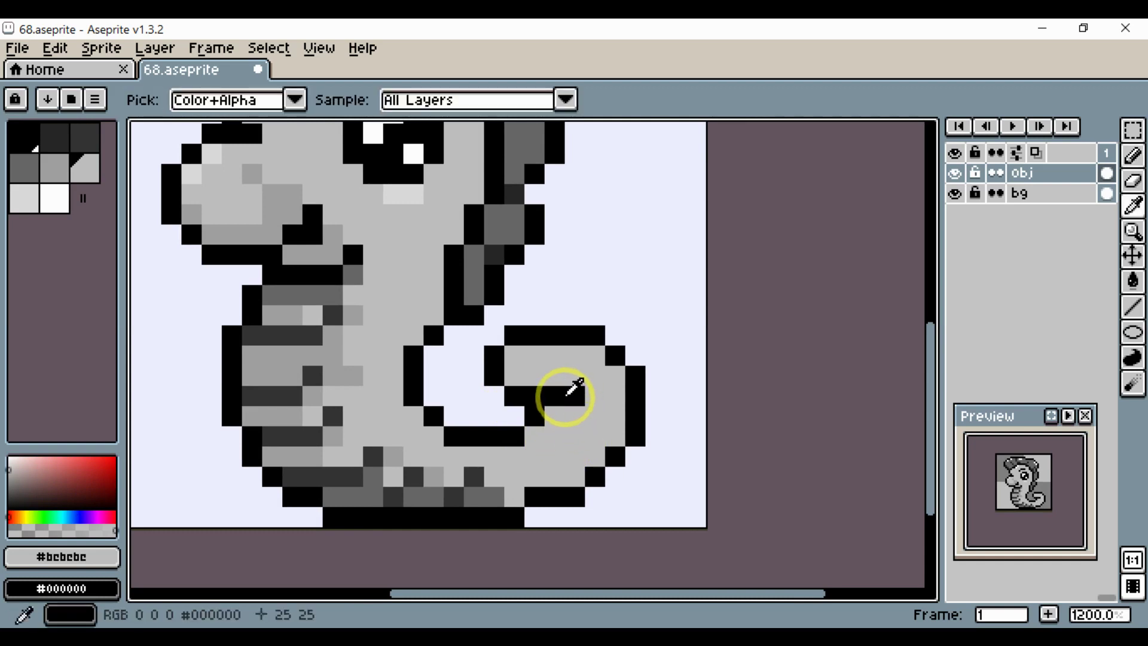
Move the end pixel of the curl's inner black line up one pixel, filling its old spot with body grey.
left_click(567, 399, "alt")
left_click(583, 409, "alt")
left_click(575, 394)
left_click(559, 390, "alt")
left_click(573, 378)
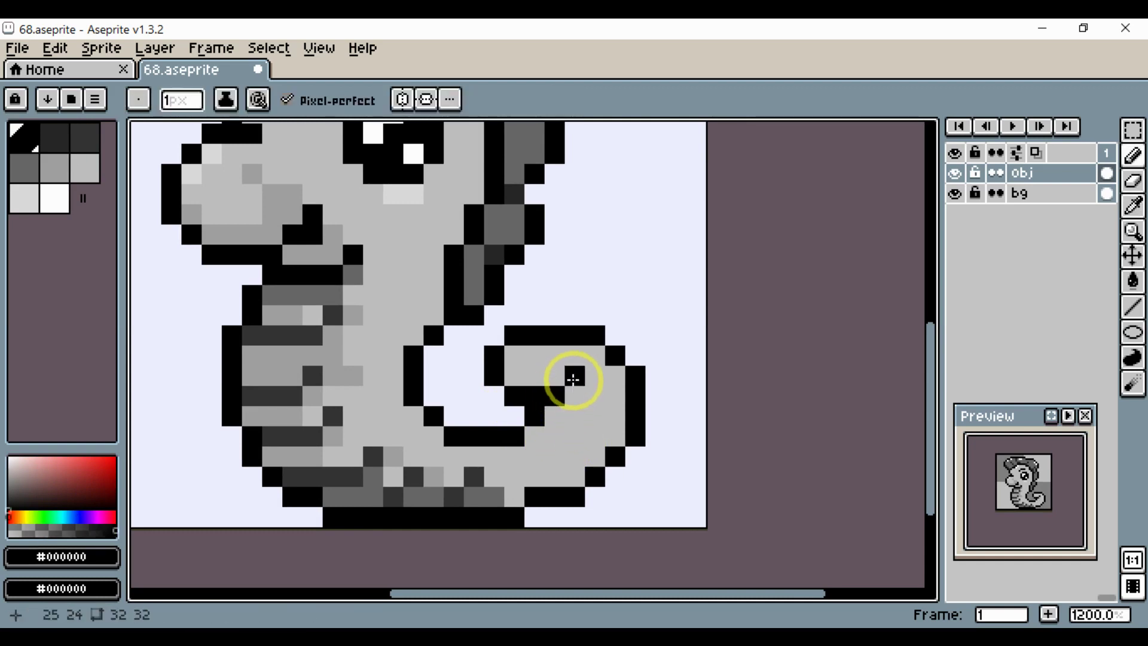
Raise the top outline of the tail curl by one pixel in black and fill the old outline row with #bebebe.
left_click_drag(574, 379, 565, 429)
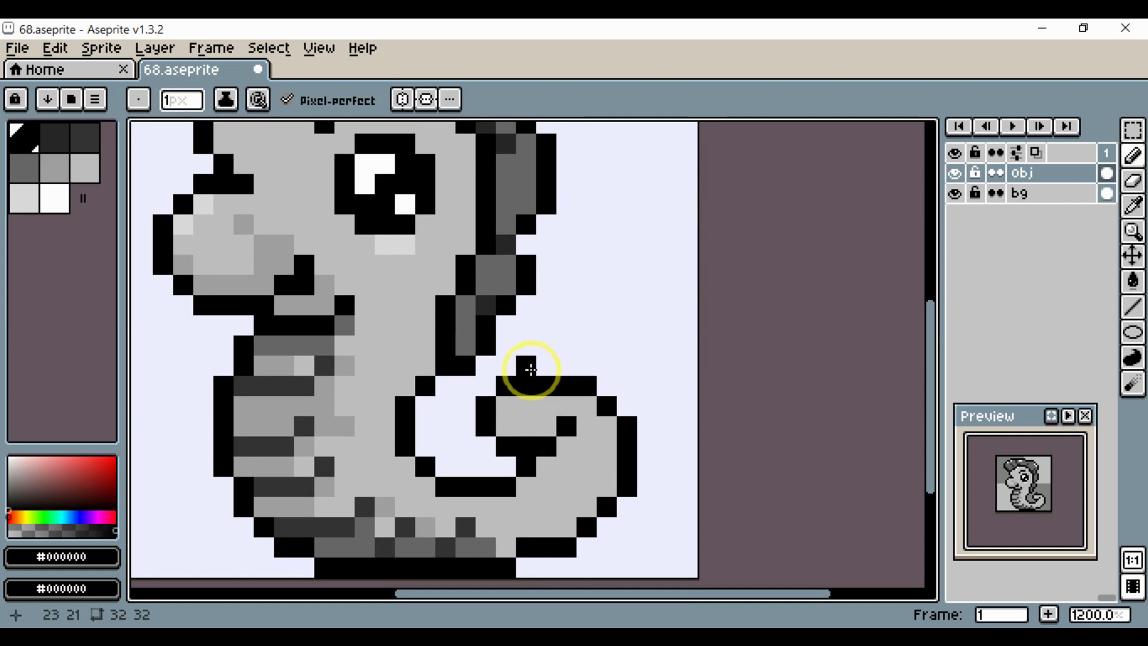
key("ctrl+z")
left_click(605, 388)
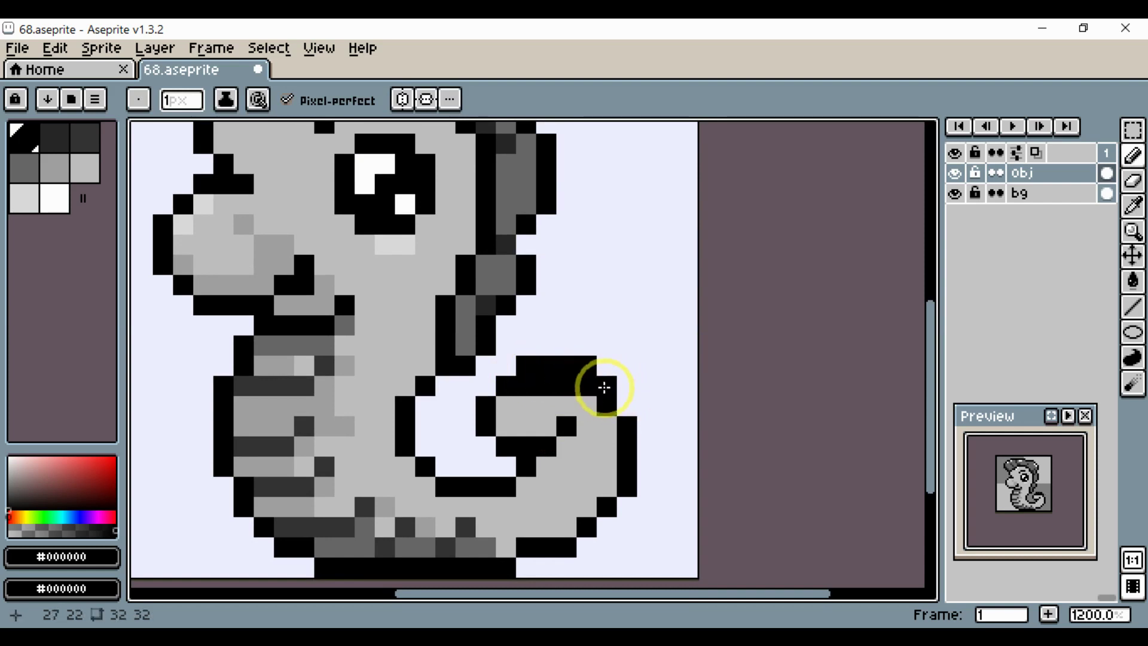
left_click(598, 417, "alt")
mouse_move(598, 417)
left_mouse_down()
mouse_move(579, 384)
mouse_move(542, 384)
left_mouse_up()
scroll(525, 386, "down", 4)
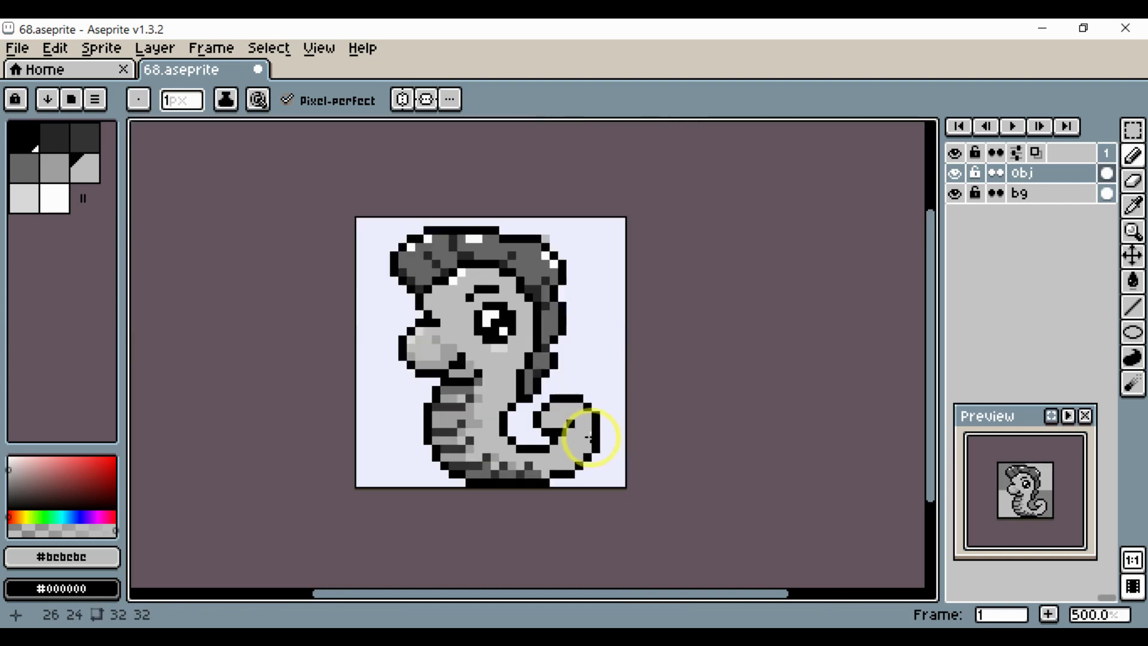
Shift the inner bend of the tail curl one pixel toward the outer edge in black and erase the leftover pixel.
scroll(574, 442, "up", 2)
left_click(544, 426, "alt")
left_click_drag(544, 437, 555, 436)
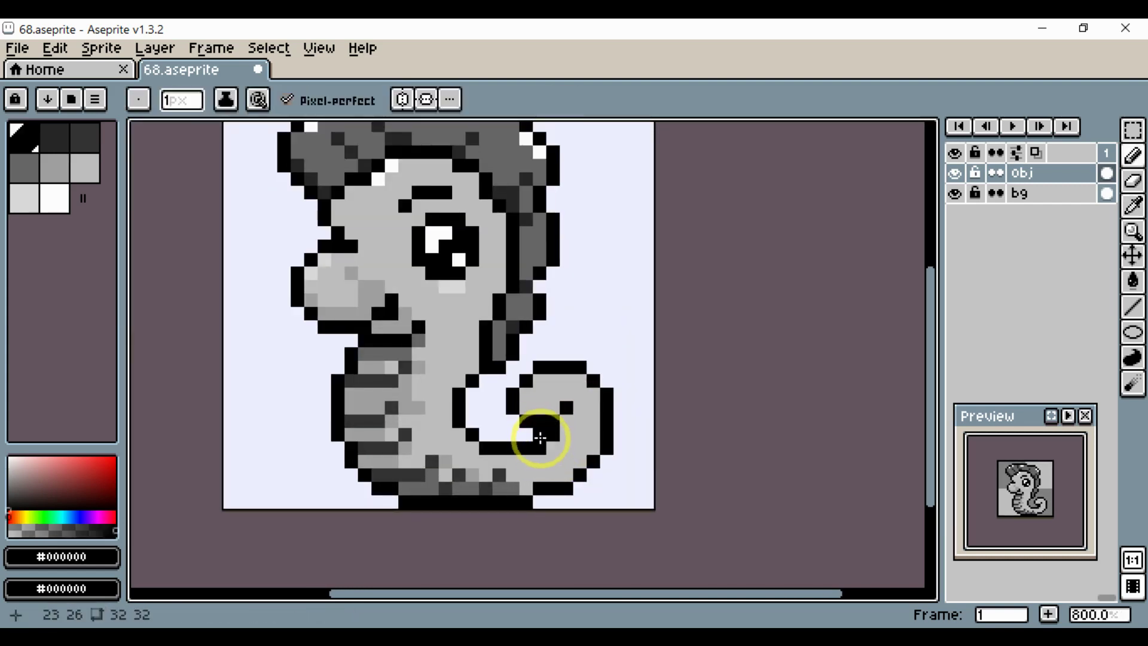
key("e")
scroll(586, 467, "down", 3)
scroll(609, 469, "down", 1)
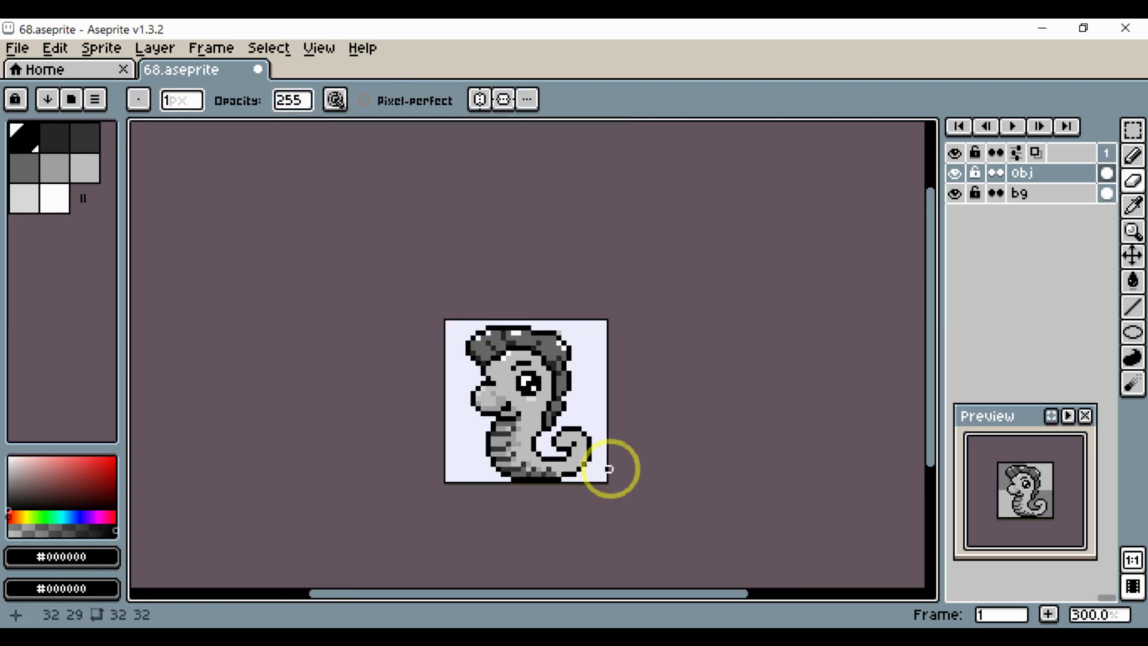
Erase the outline under the tail's outer bend and redraw it in black, extending the base outline by one pixel.
scroll(579, 409, "up", 6)
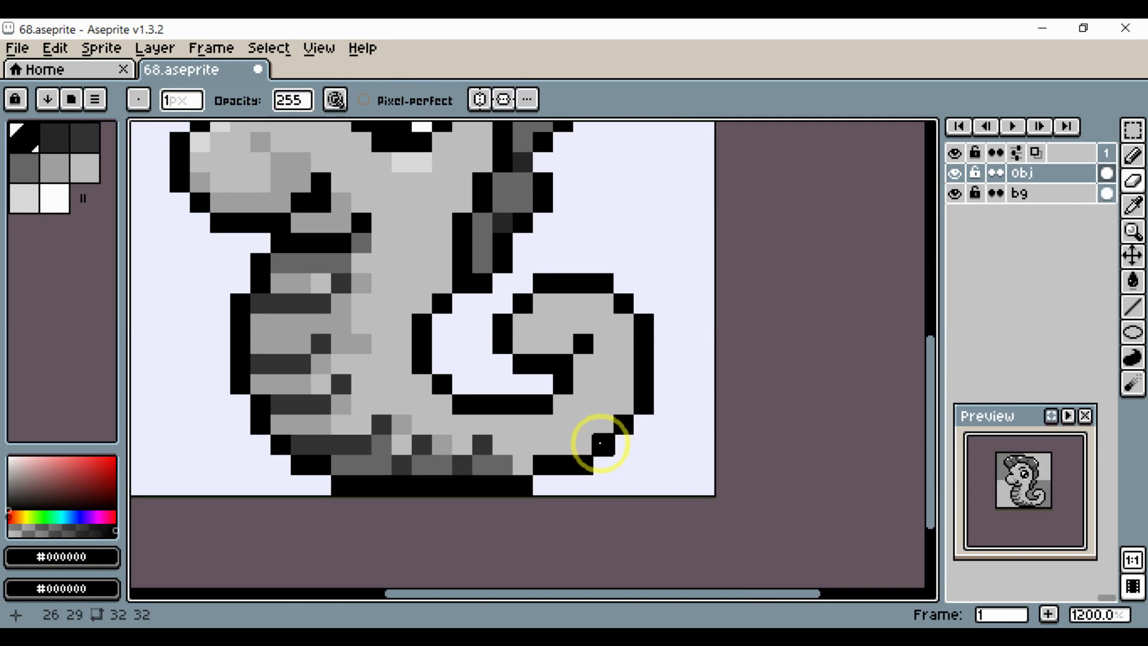
left_click_drag(543, 459, 583, 464)
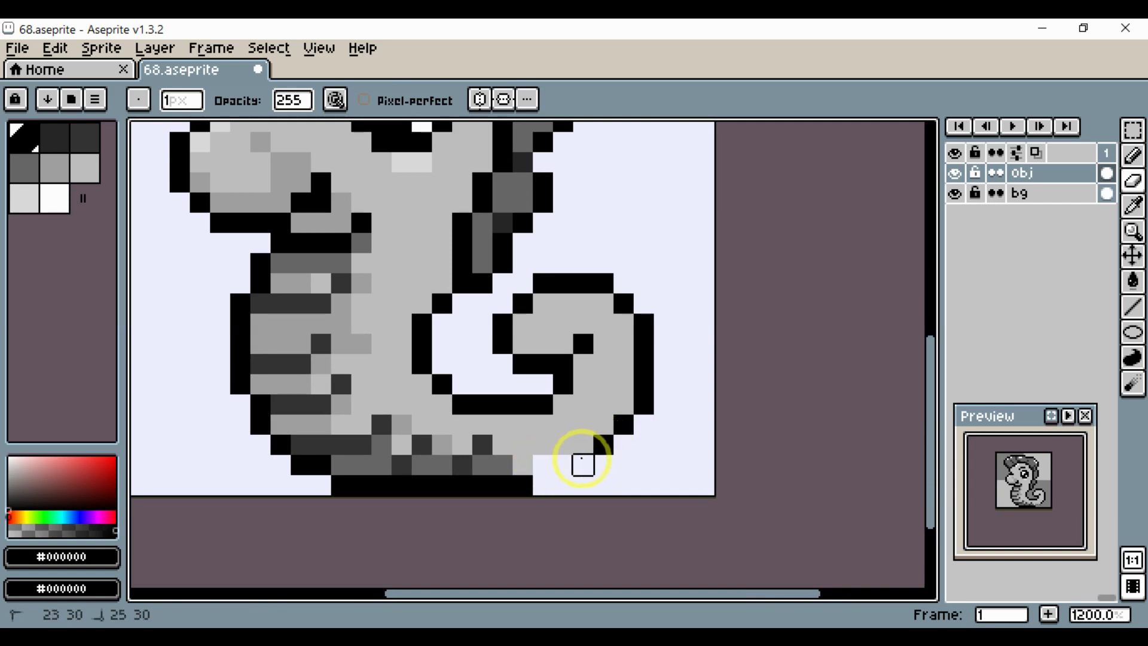
key("b")
left_click(541, 480)
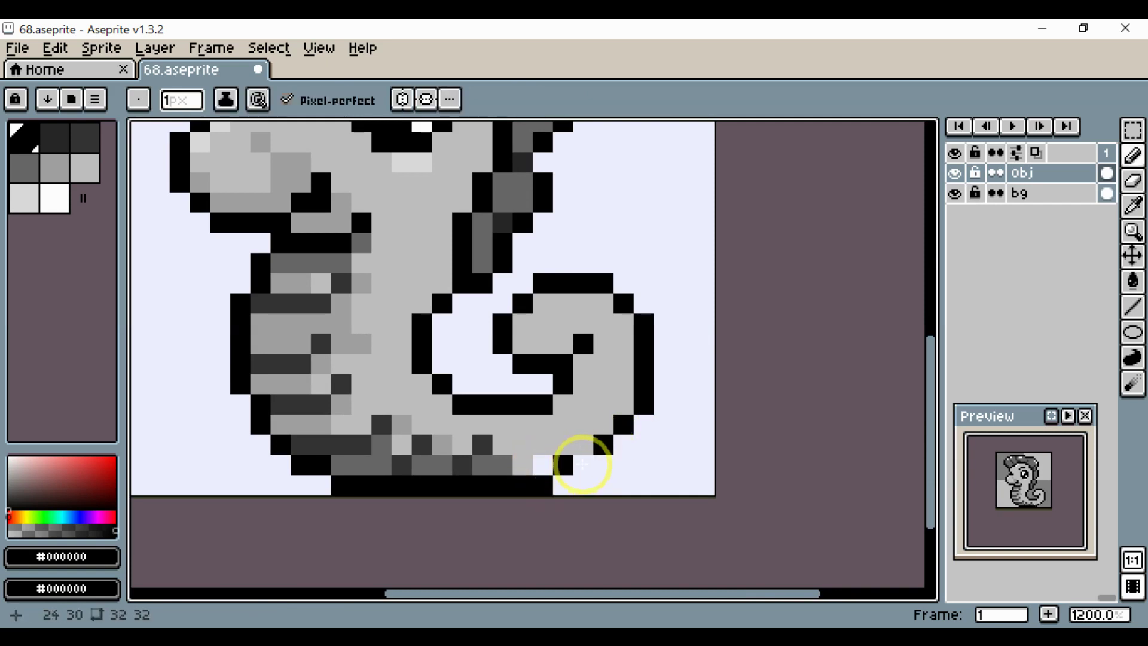
scroll(658, 446, "down", 5)
scroll(659, 449, "up", 2)
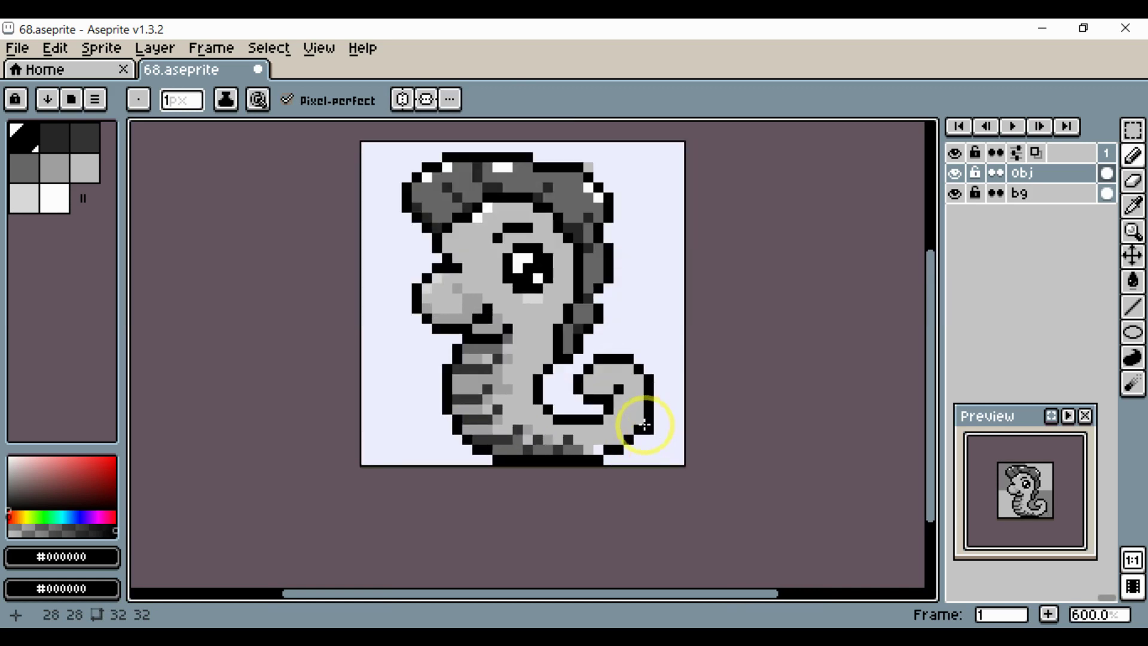
Redraw the tail curl's outer vertical outline one pixel inward in black and erase the old column.
scroll(644, 425, "up", 1)
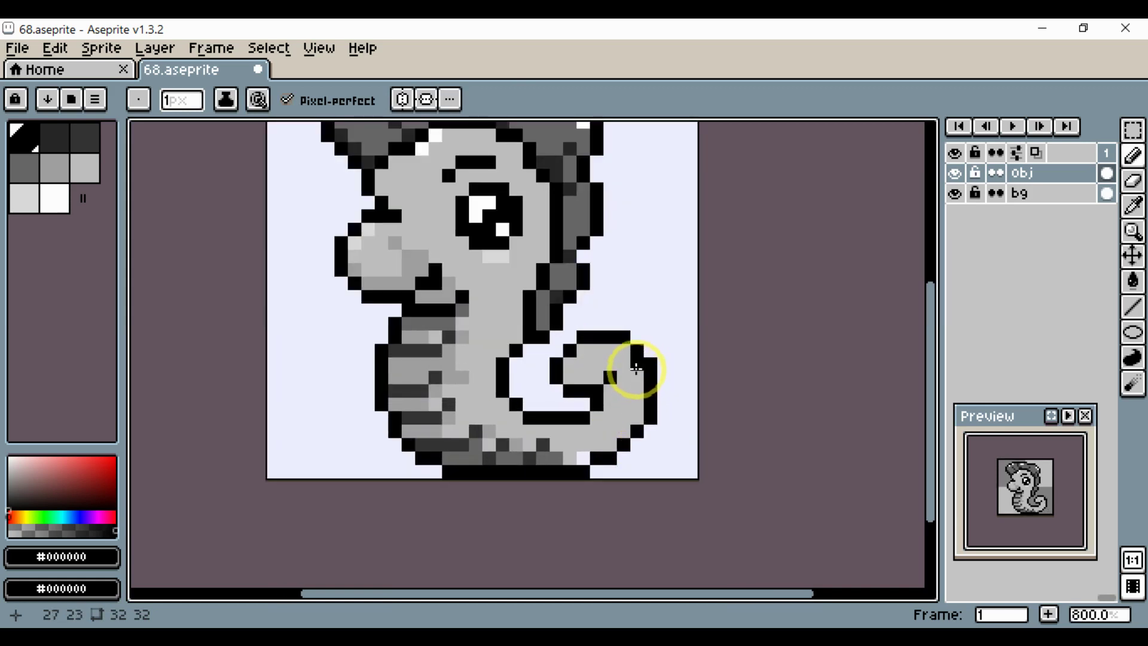
mouse_move(636, 368)
left_mouse_down()
mouse_move(627, 442)
mouse_move(664, 445)
left_mouse_up()
key("e")
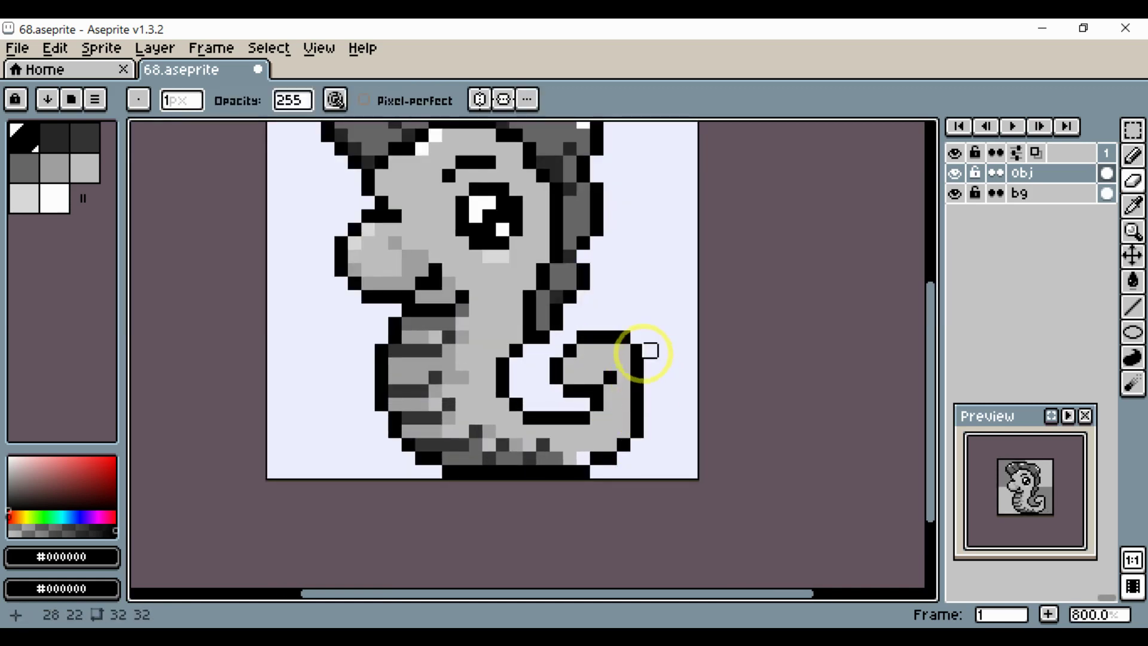
scroll(622, 352, "up", 3)
Close the upper outer corner of the tail curl with a single black outline pixel.
left_click(598, 336, "alt")
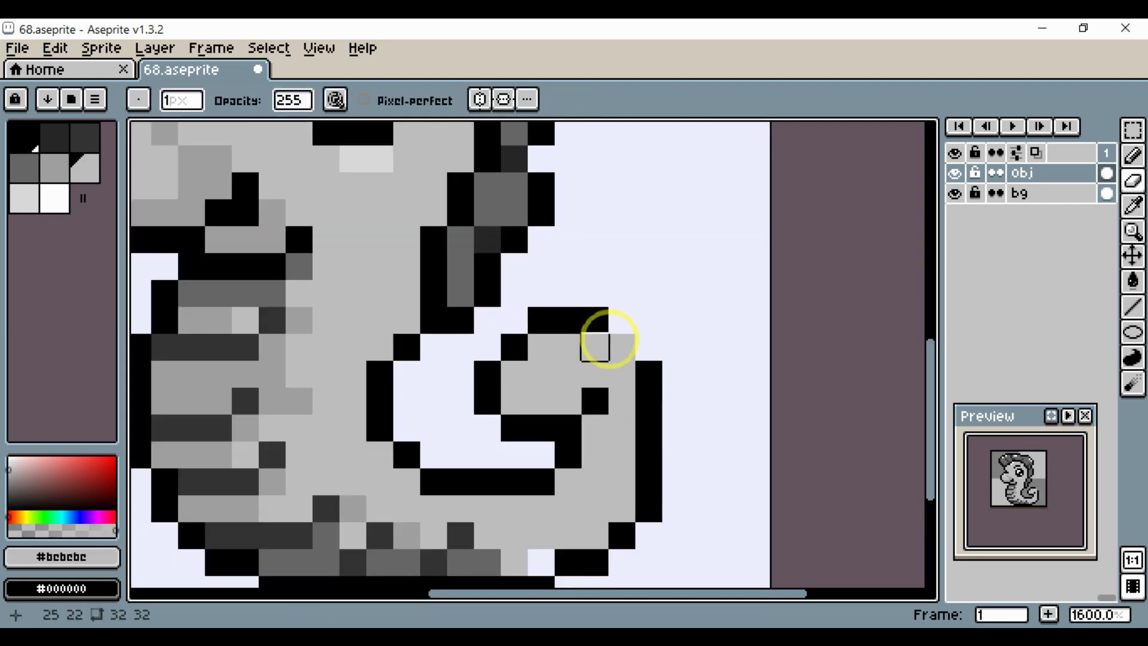
key("b")
key("alt")
left_click(606, 313, "alt")
left_click(618, 340)
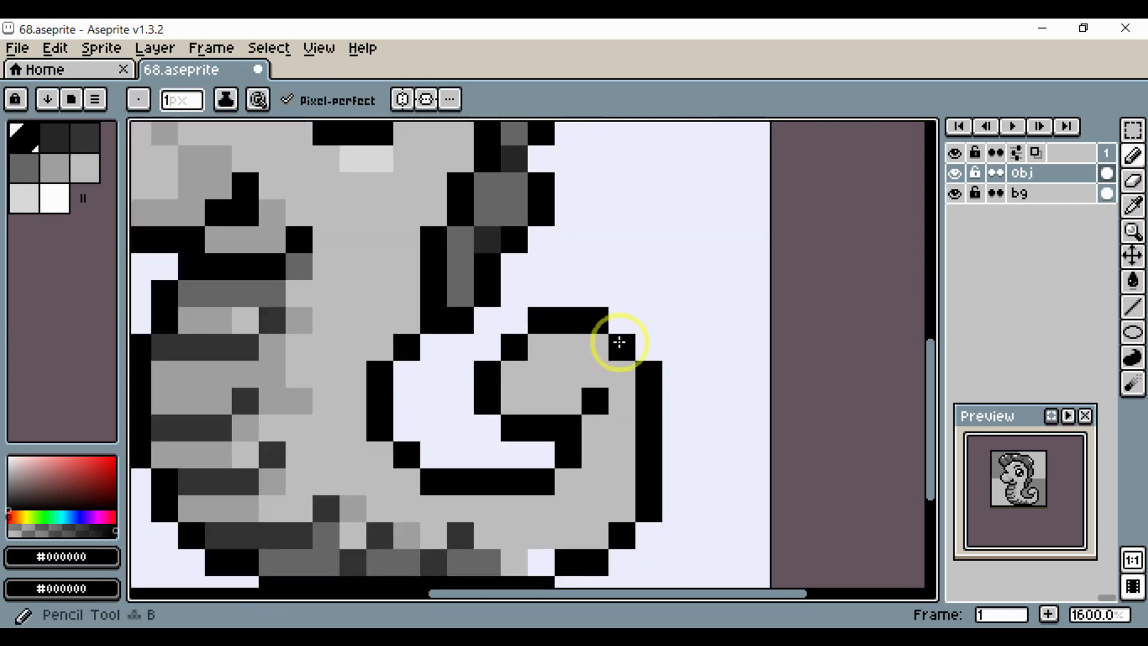
Try bulging the tail curl's lower outer outline one pixel outward in black, covering the old outline with light grey.
scroll(620, 342, "down", 4)
scroll(722, 413, "up", 5)
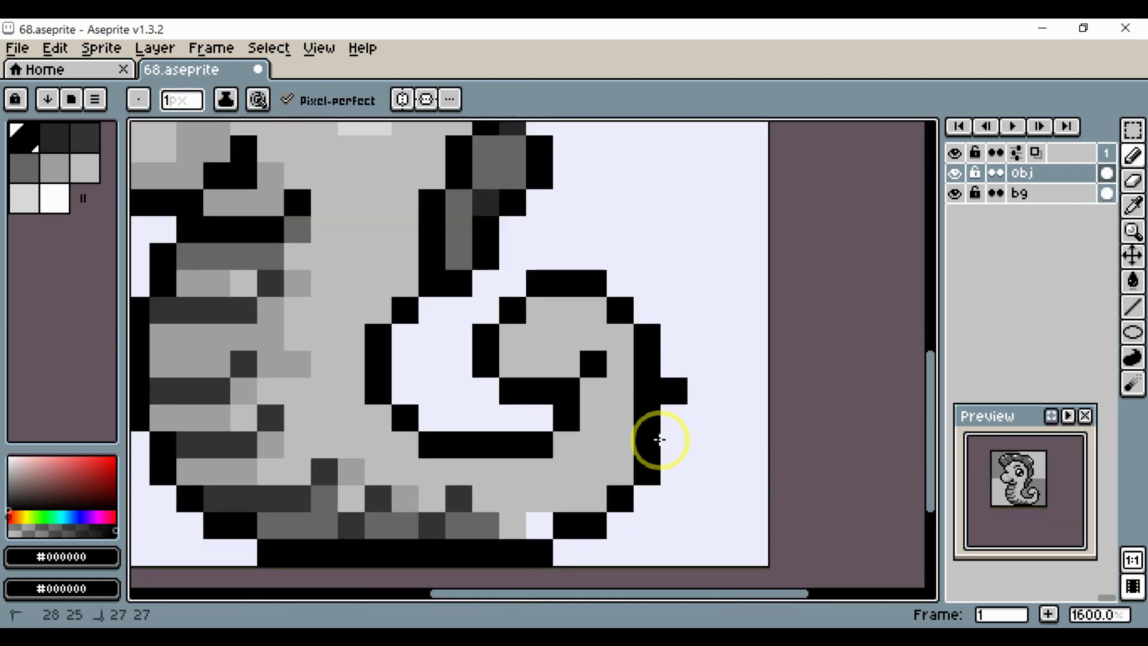
left_click_drag(680, 412, 672, 443)
left_click(622, 405, "alt")
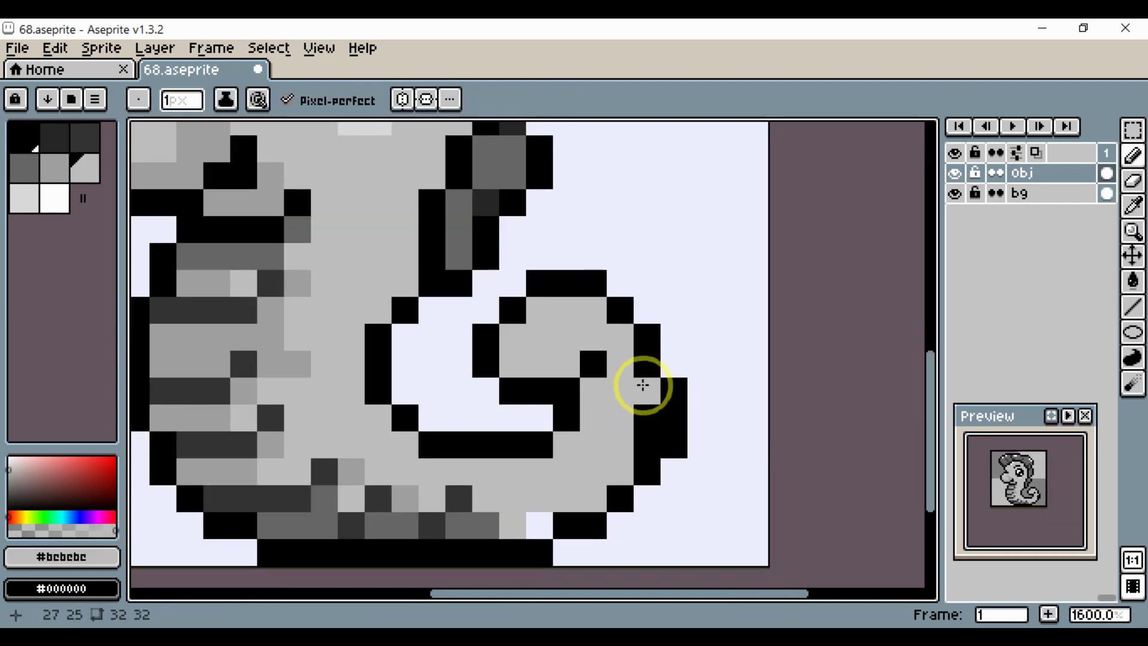
left_click_drag(641, 385, 641, 428)
scroll(637, 412, "down", 4)
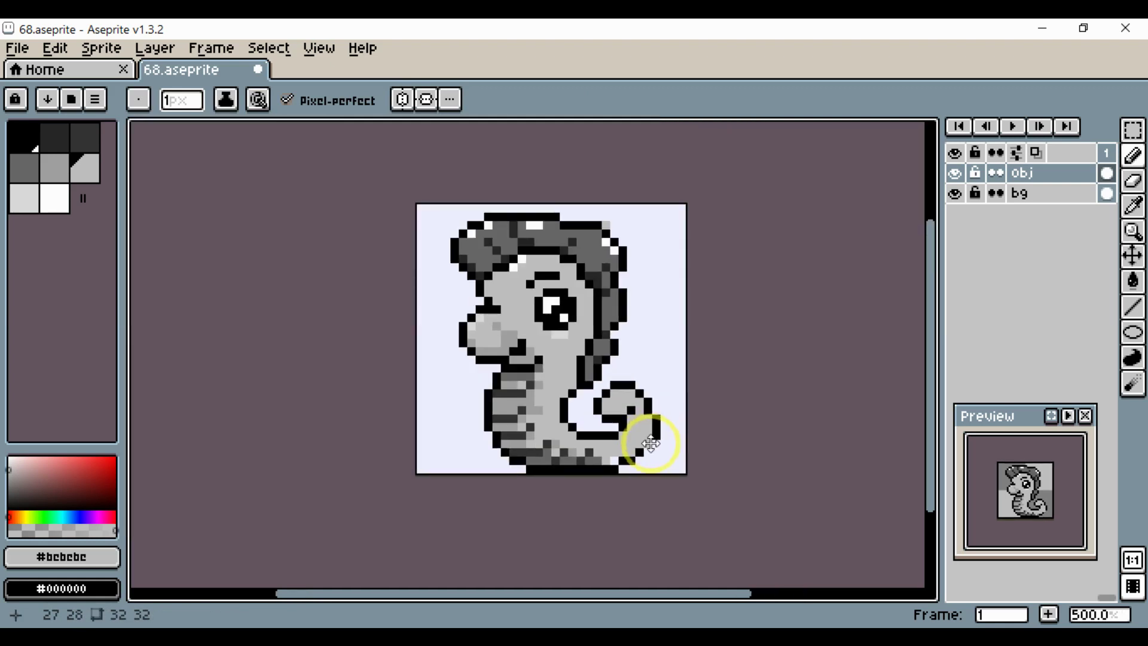
scroll(668, 451, "up", 2)
key("alt")
key("e")
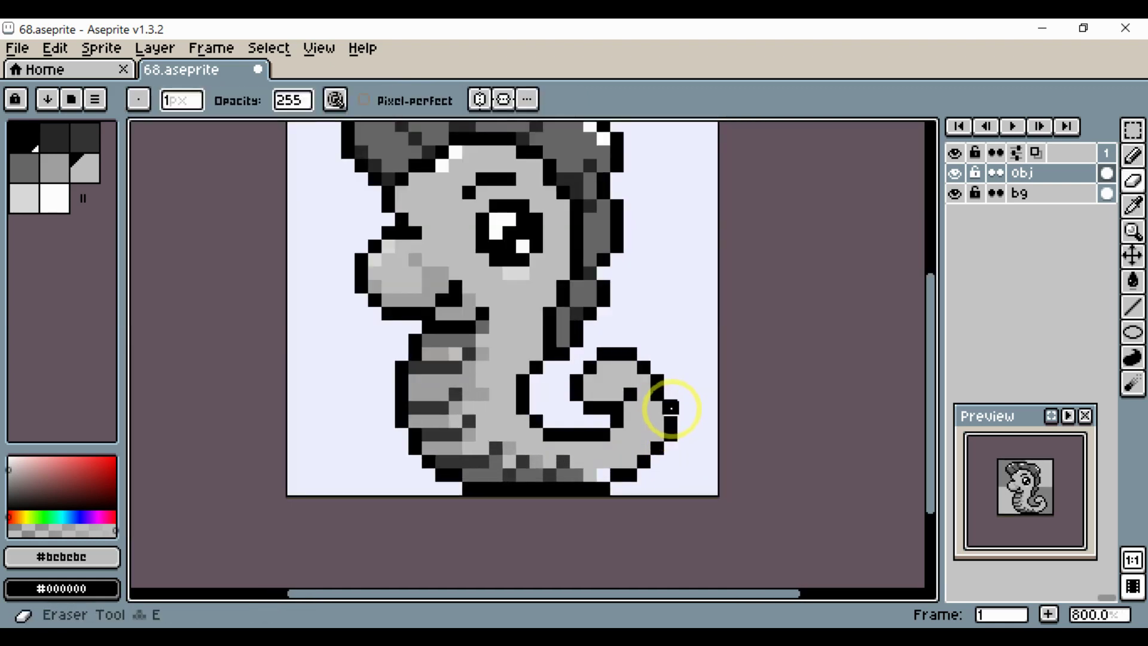
scroll(672, 447, "up", 1)
Thicken the inner bend of the tail curl in black and redraw the curl's outer vertical outline in black.
left_click(521, 390, "alt")
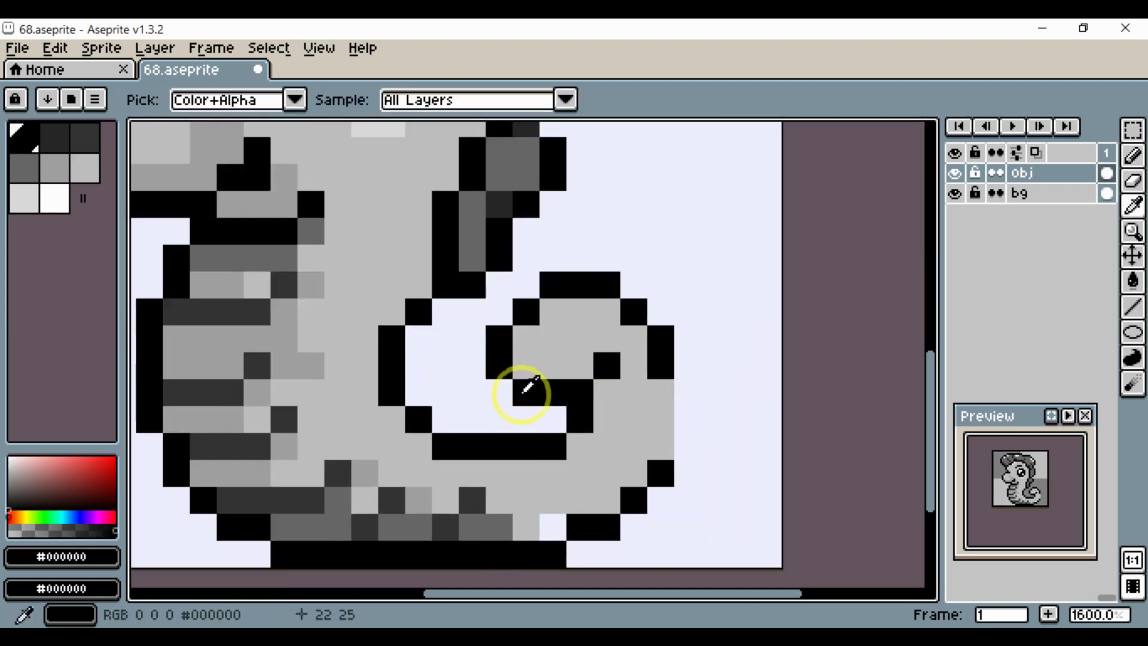
left_click_drag(498, 394, 553, 419)
key("e")
left_click(661, 366)
key("alt")
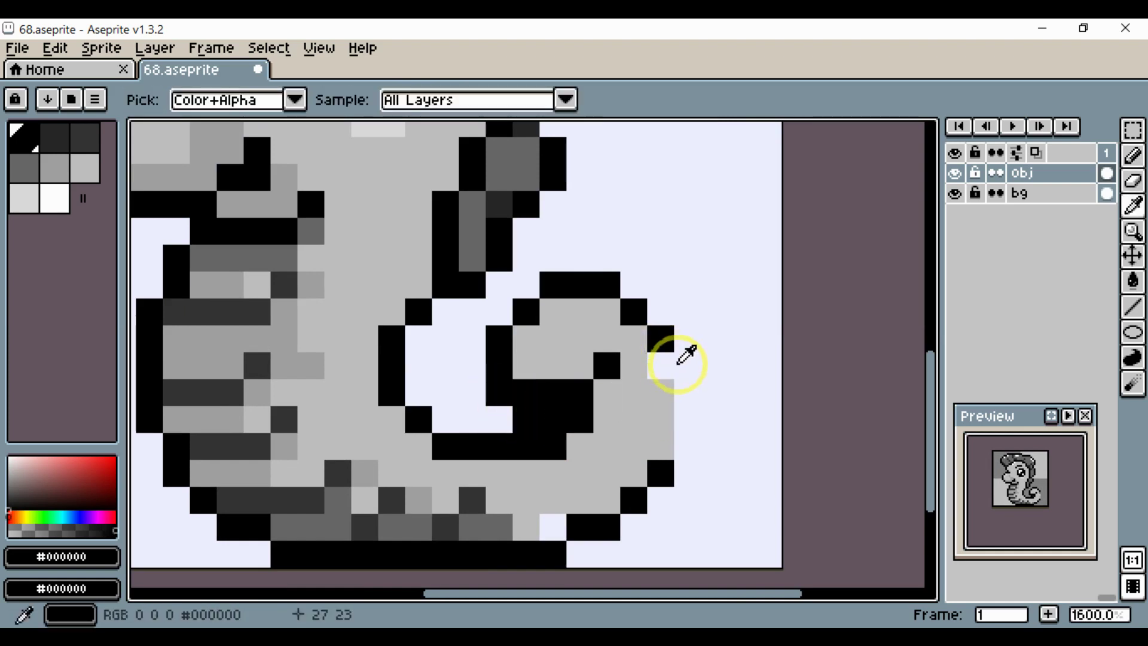
key("b")
left_click(677, 452)
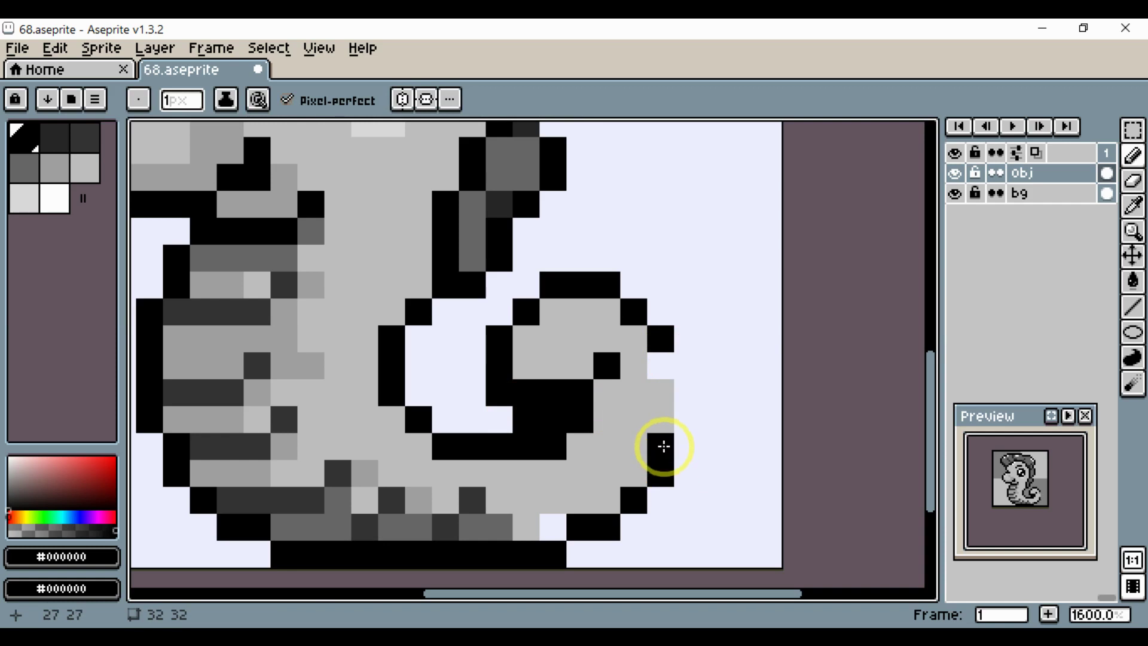
Trim the thickened inner bend of the tail curl with light grey #bebebe, leaving a thin diagonal line.
left_click(609, 406, "alt")
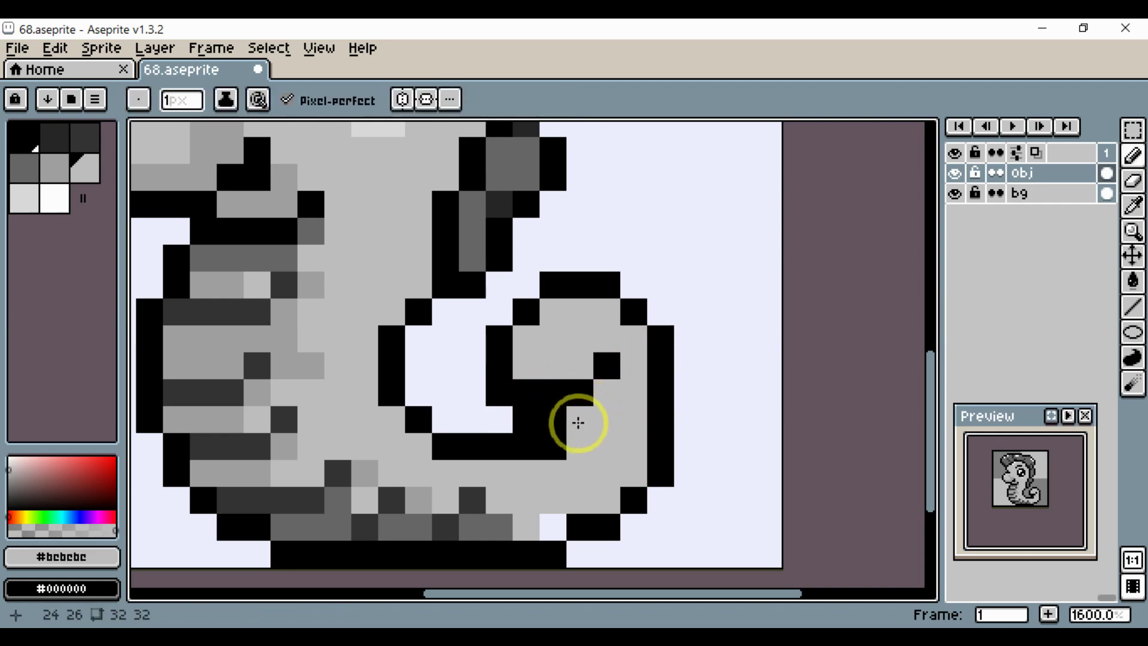
left_click(564, 456)
left_click(586, 427)
left_click(605, 371)
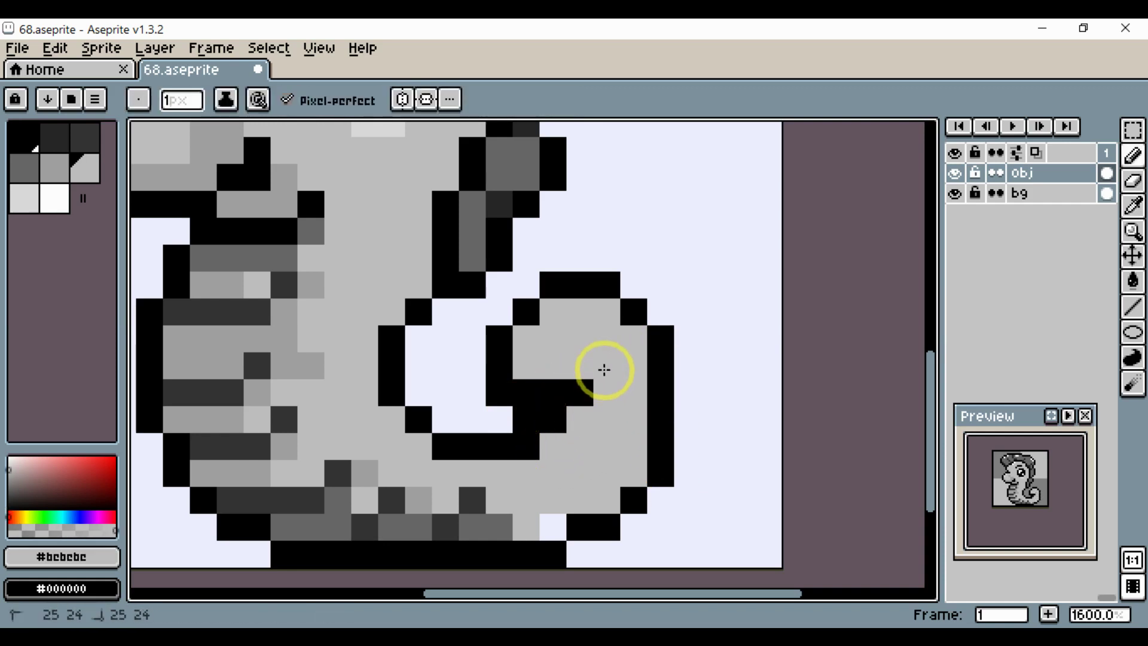
left_click(579, 385)
left_click_drag(564, 383, 528, 381)
scroll(528, 382, "down", 3)
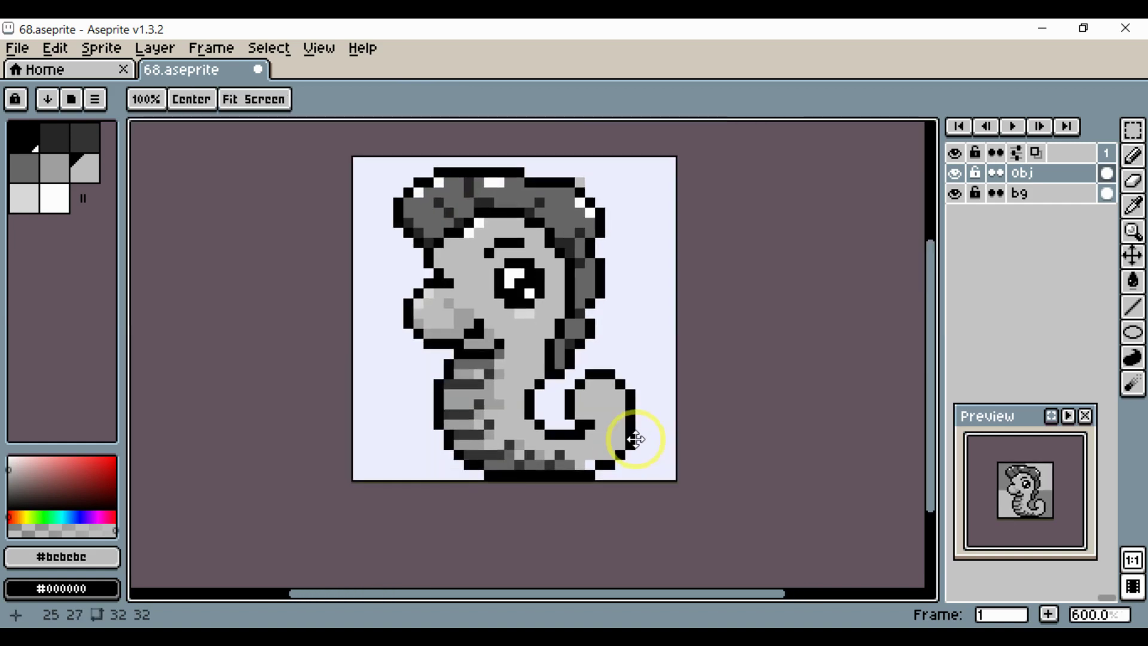
Extend the inner end of the tail spiral upward with single black pixels.
scroll(625, 441, "up", 2)
left_click(594, 413, "alt")
left_click(617, 400)
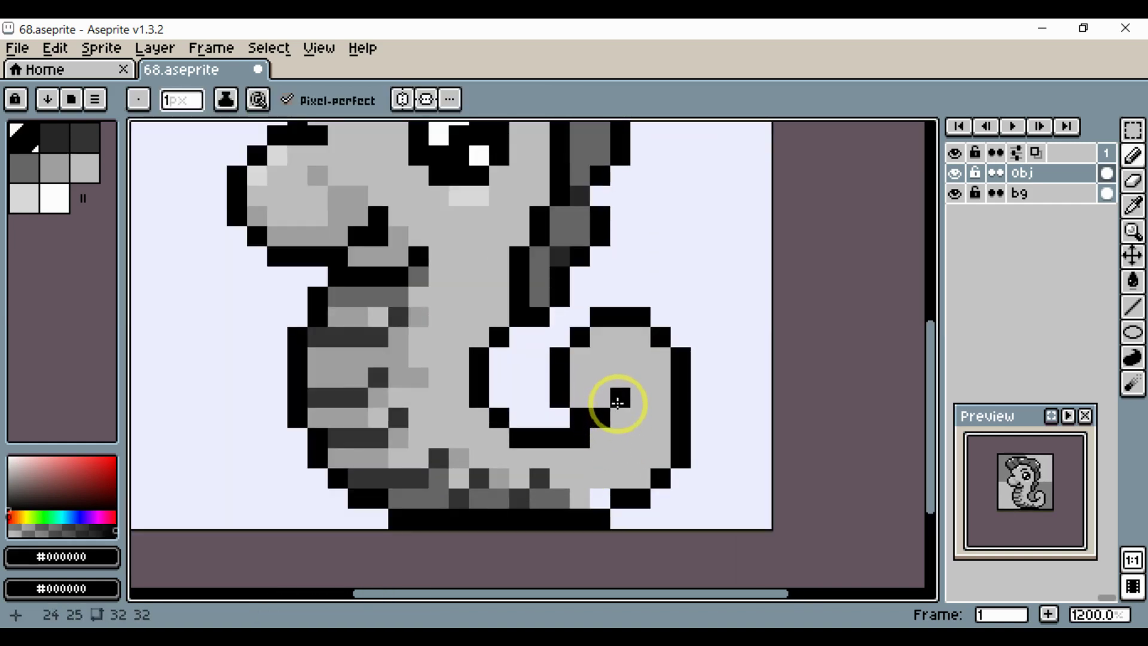
left_click(615, 367)
left_click(615, 379)
scroll(661, 411, "down", 4)
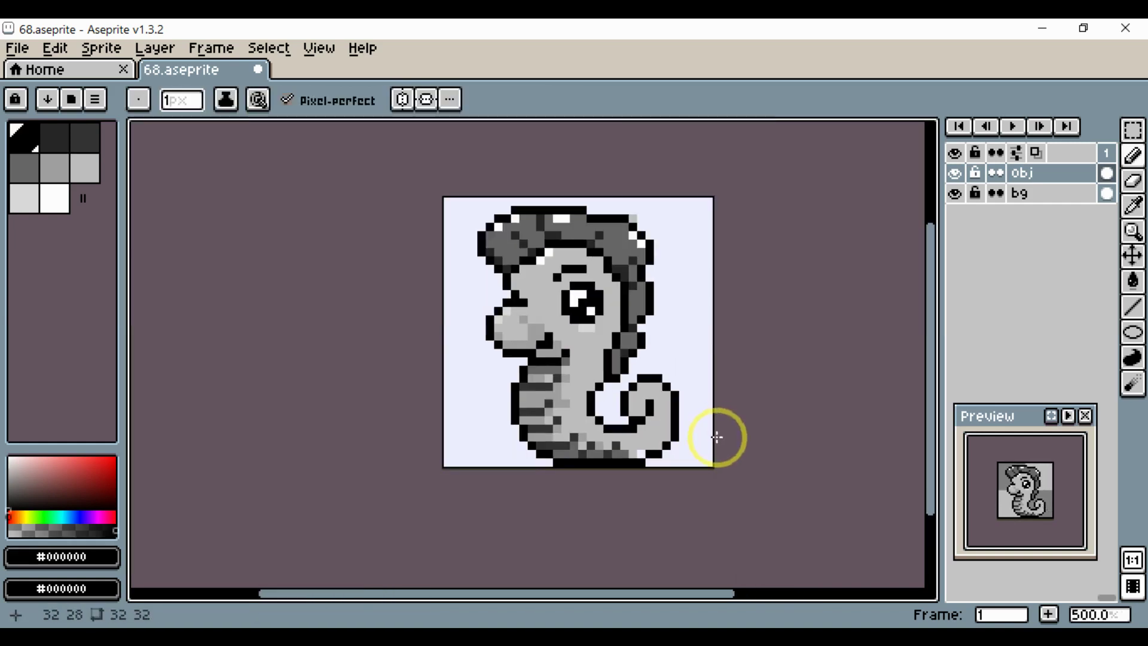
Shape the spiral's inner end into a small pointed hook using black pixels, covering the excess corner pixels with light grey.
scroll(717, 437, "up", 4)
left_click(620, 349)
left_click(638, 329)
left_click(625, 338)
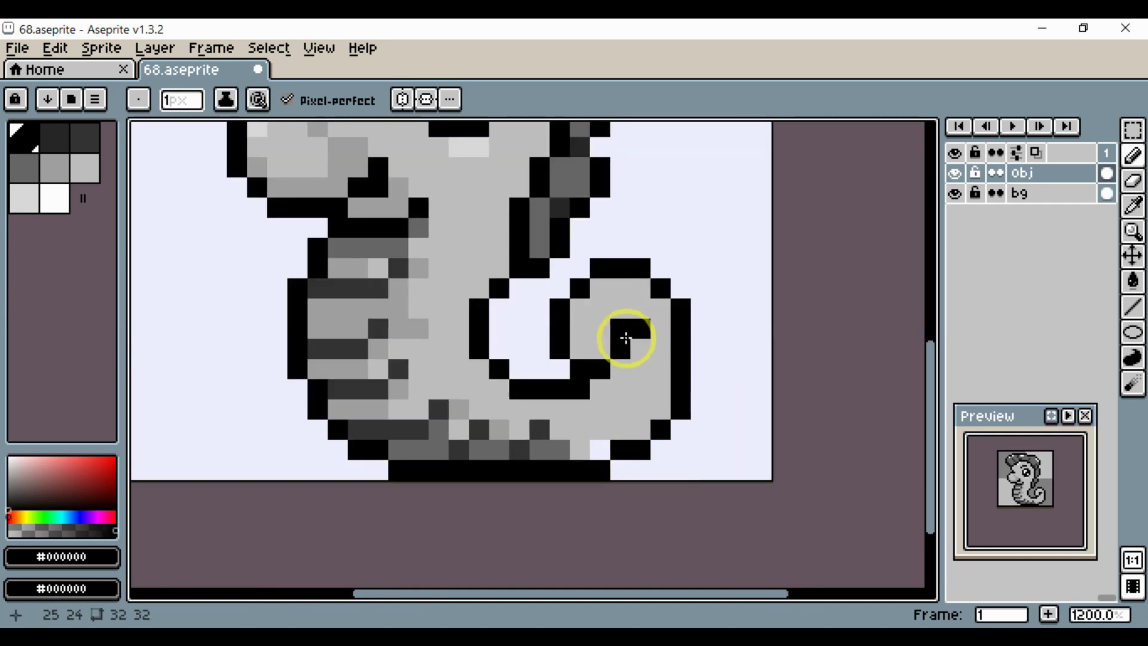
left_click(601, 333, "alt")
left_click(616, 328)
scroll(657, 395, "down", 4)
left_click_drag(662, 412, 702, 430)
scroll(702, 397, "up", 4)
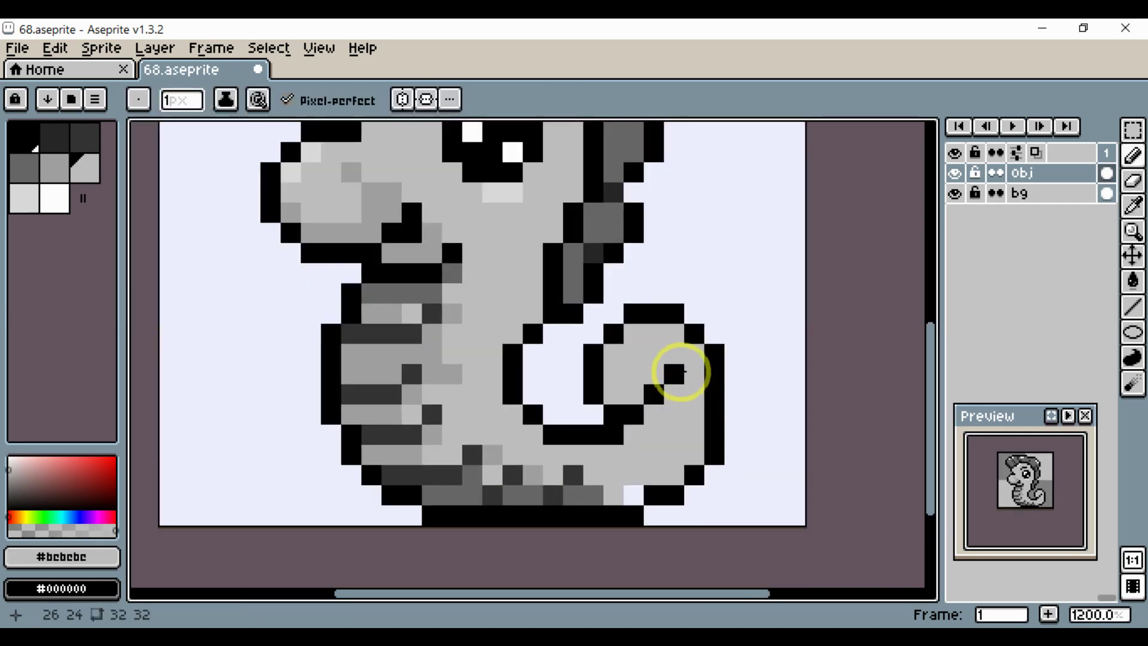
left_click(667, 367, "alt")
left_click(649, 357)
scroll(688, 413, "down", 5)
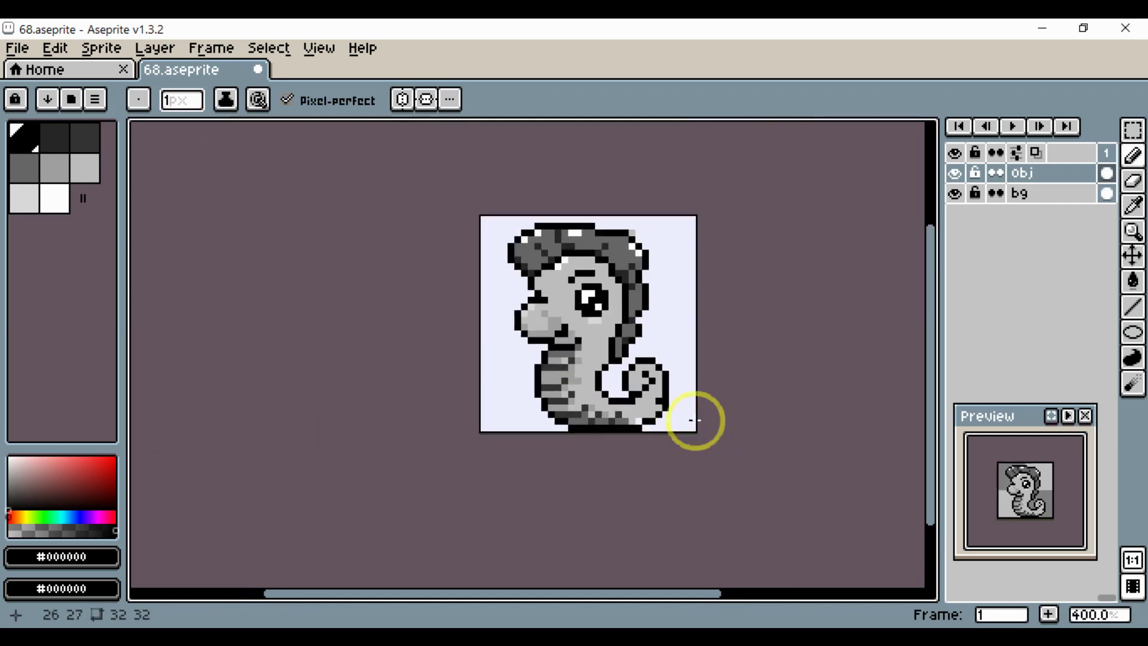
Try cutting the tail's lower outer corner one pixel inward with a black outline, erasing the old corner and the base outline's end.
scroll(705, 413, "up", 5)
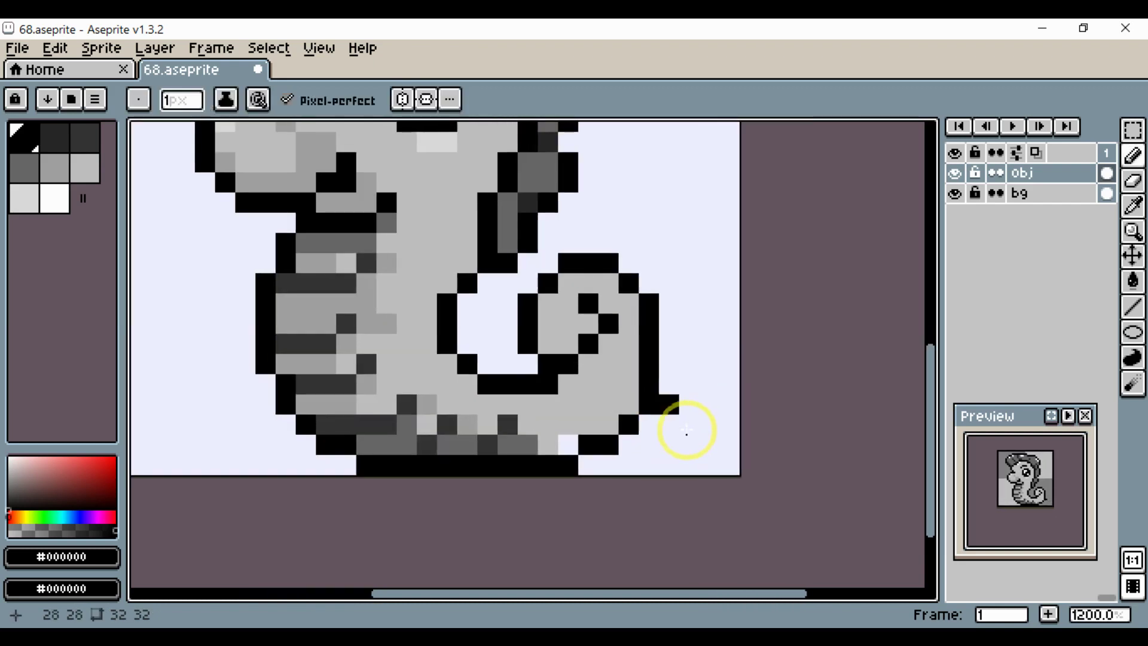
scroll(656, 392, "up", 1)
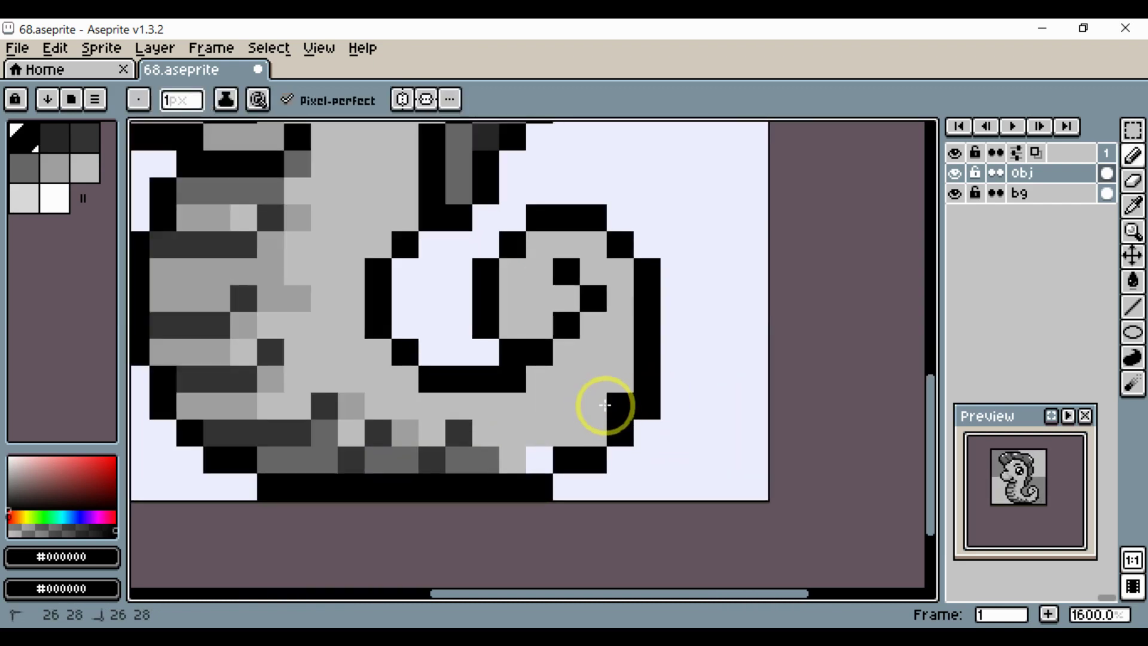
left_click(584, 436)
key("e")
left_click(624, 440)
left_click(595, 466)
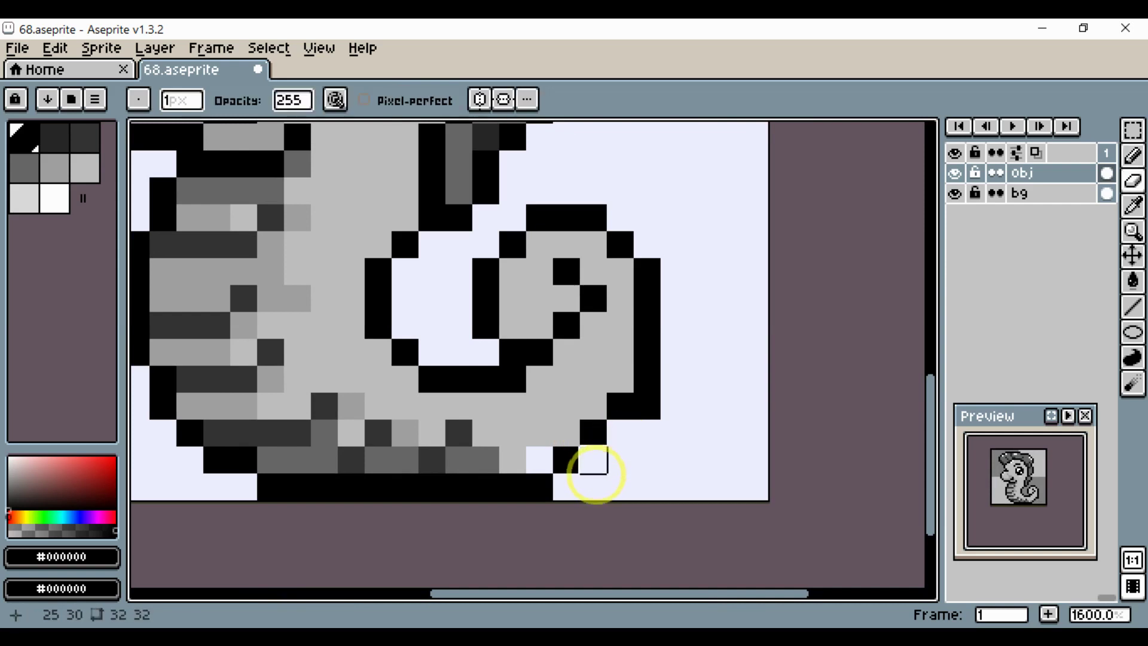
mouse_move(592, 476)
left_mouse_down()
mouse_move(645, 468)
mouse_move(564, 454)
mouse_move(569, 479)
left_mouse_up()
key("b")
key("e")
scroll(628, 491, "down", 4)
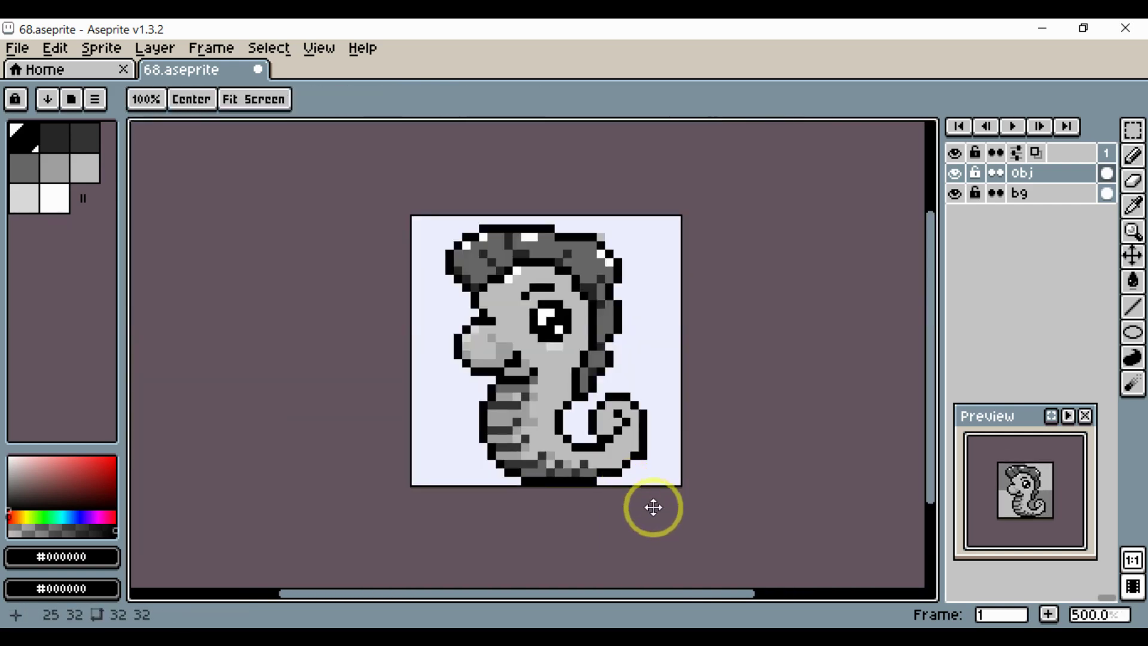
Extend the black base outline two pixels under the tail and fill the pixels above it with light grey.
scroll(670, 507, "up", 3)
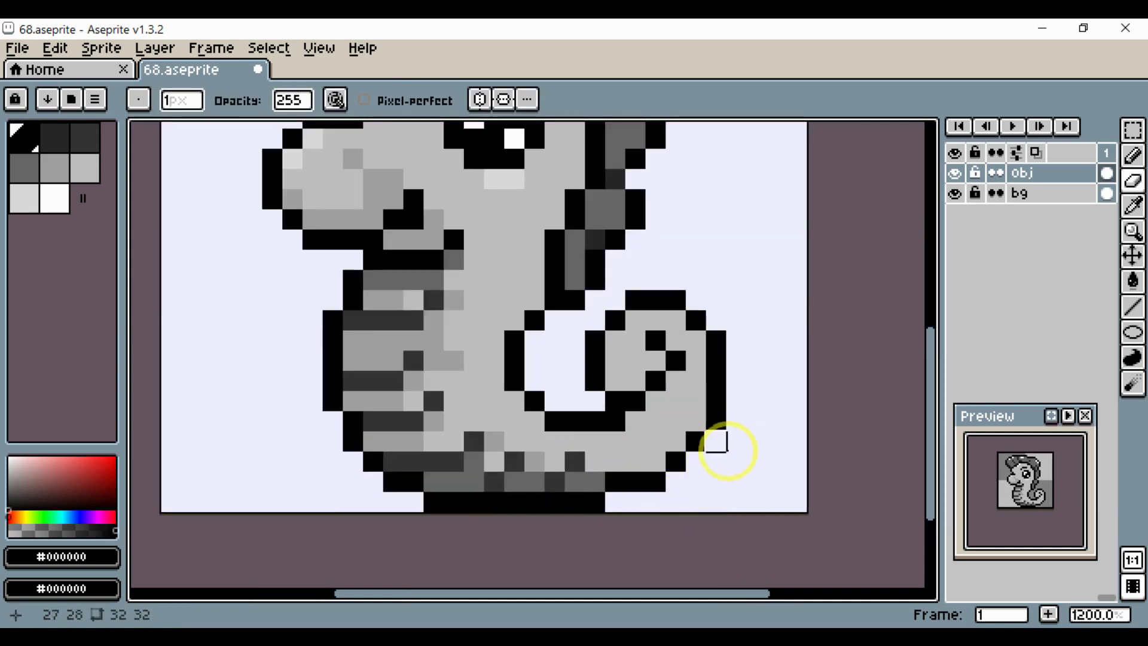
left_click_drag(717, 443, 700, 500)
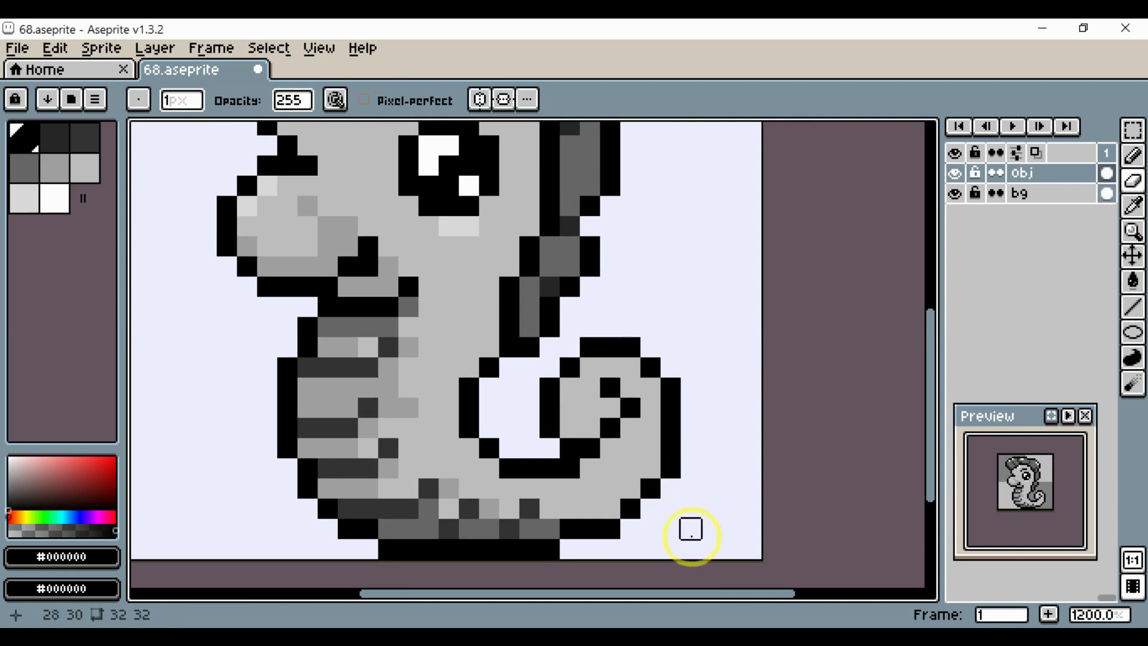
left_click_drag(704, 509, 739, 478)
left_click(620, 506, "alt")
key("b")
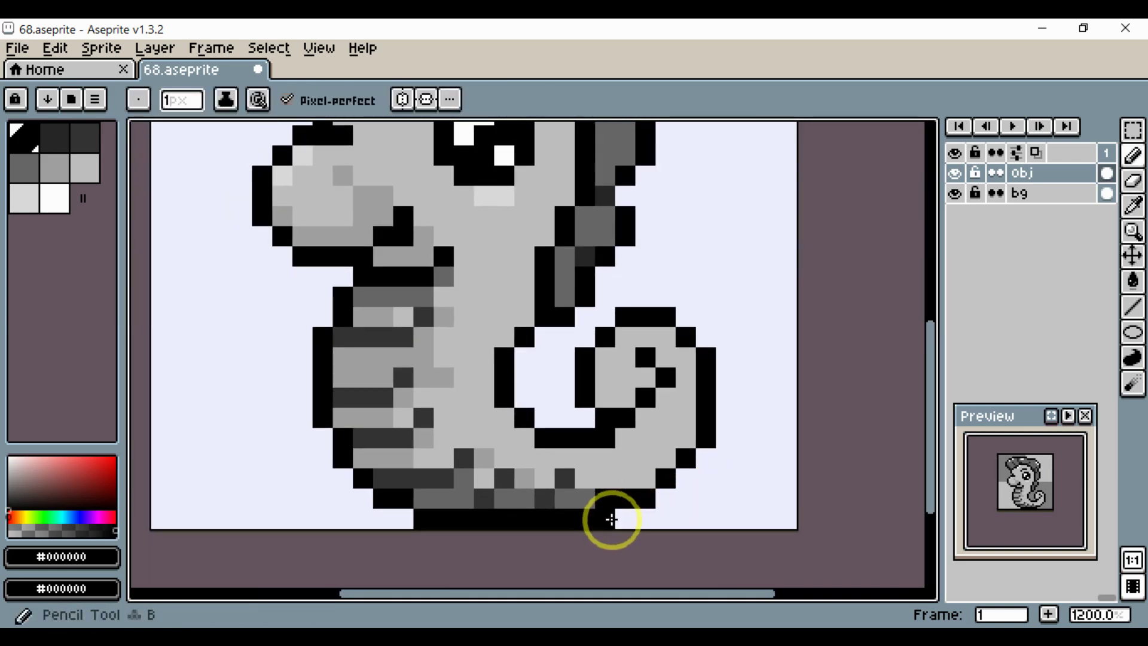
left_click(608, 520)
left_click(611, 494, "alt")
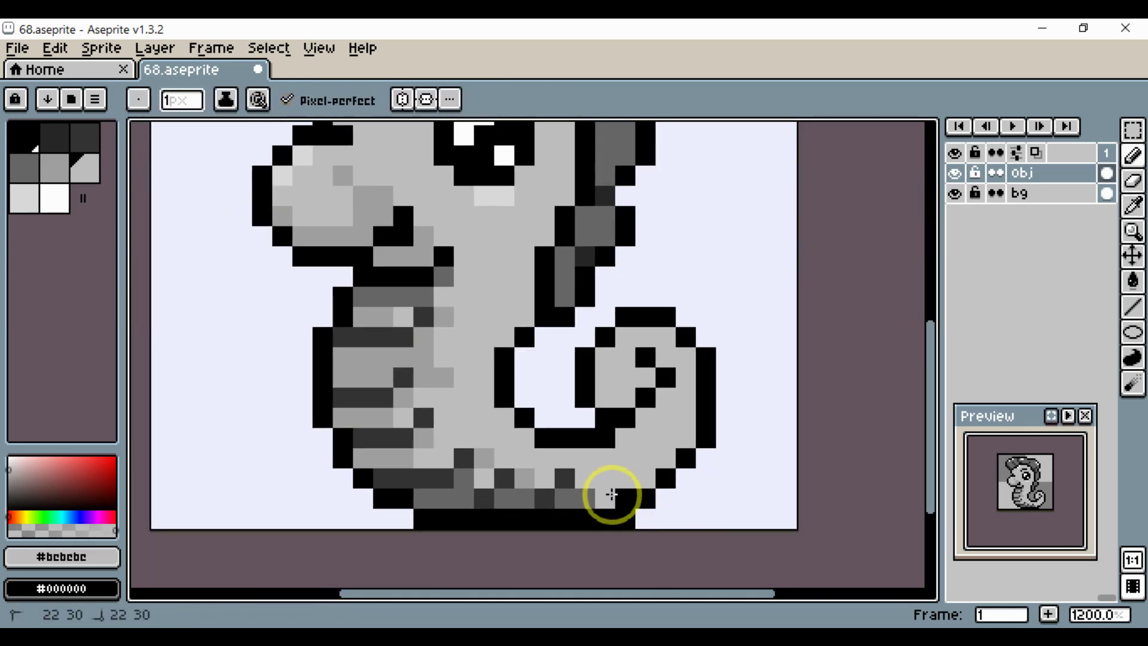
scroll(612, 494, "down", 4)
left_click_drag(628, 500, 679, 511)
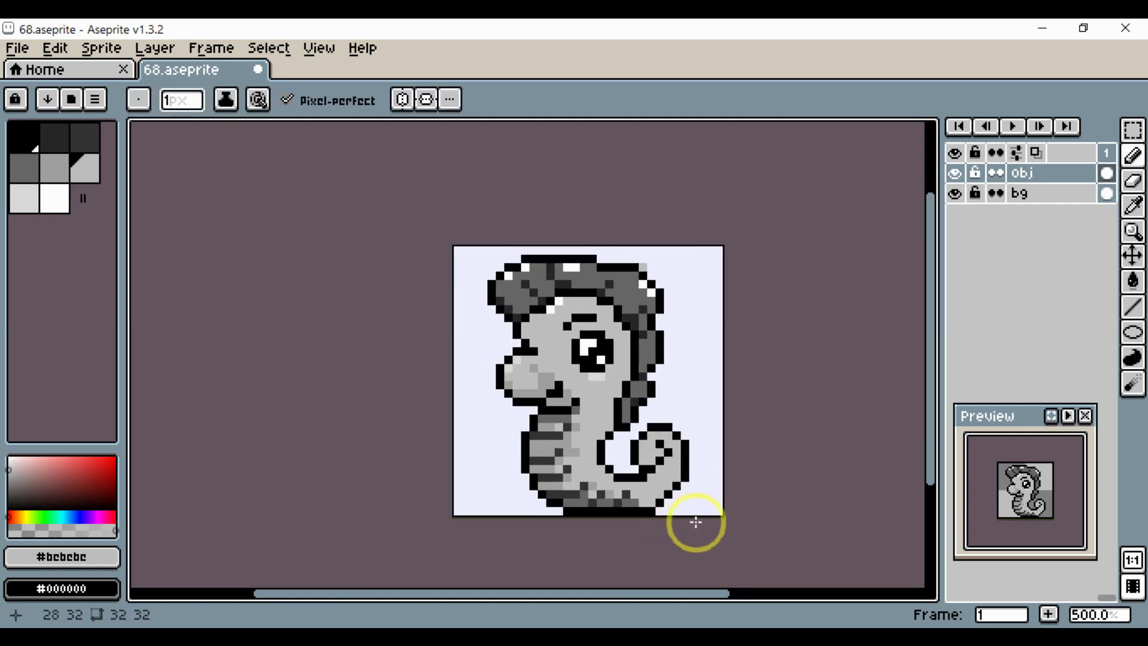
Push the tail's lower outer corner one pixel outward in black and fill the old outline pixels with light grey.
scroll(692, 510, "up", 2)
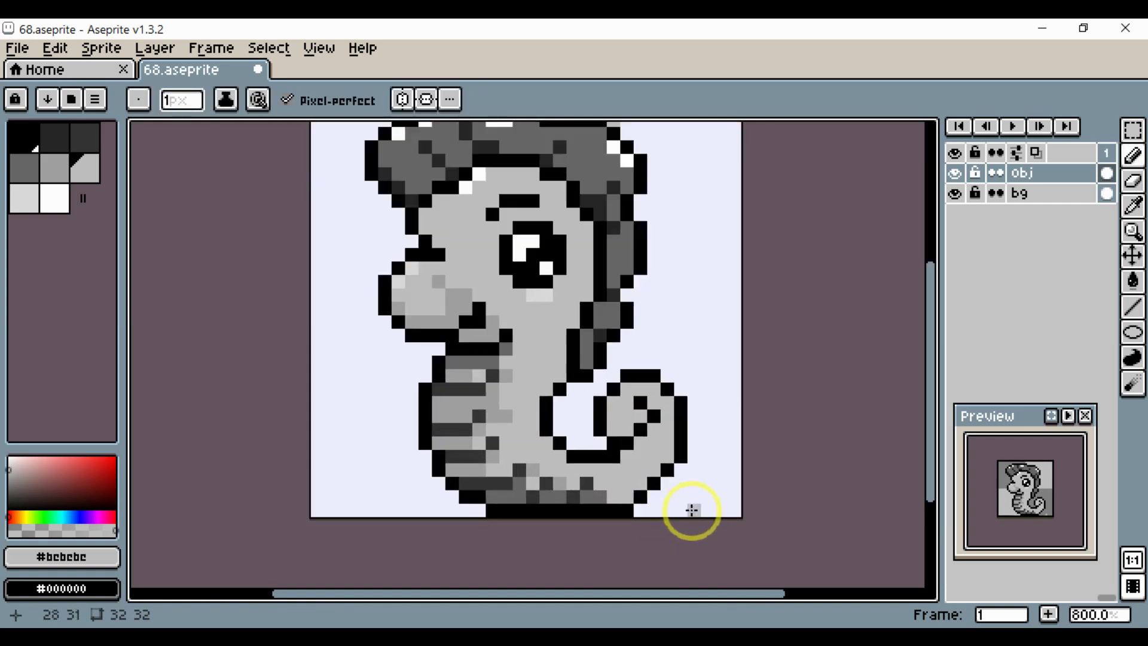
left_click(651, 498, "alt")
left_click(667, 486)
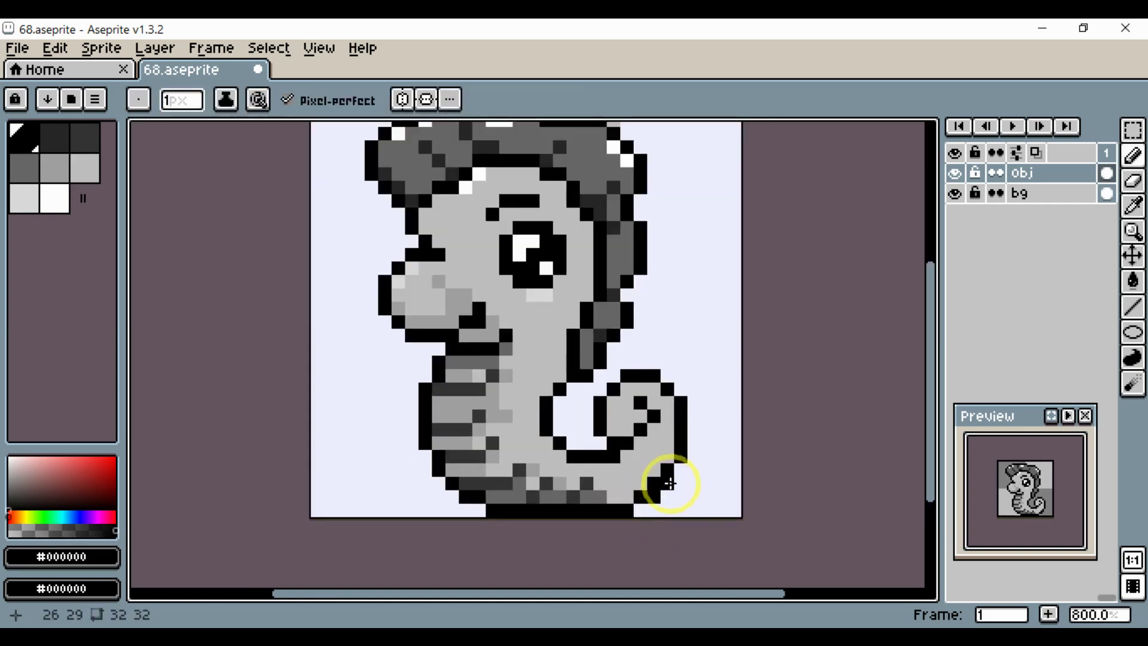
left_click(659, 457, "alt")
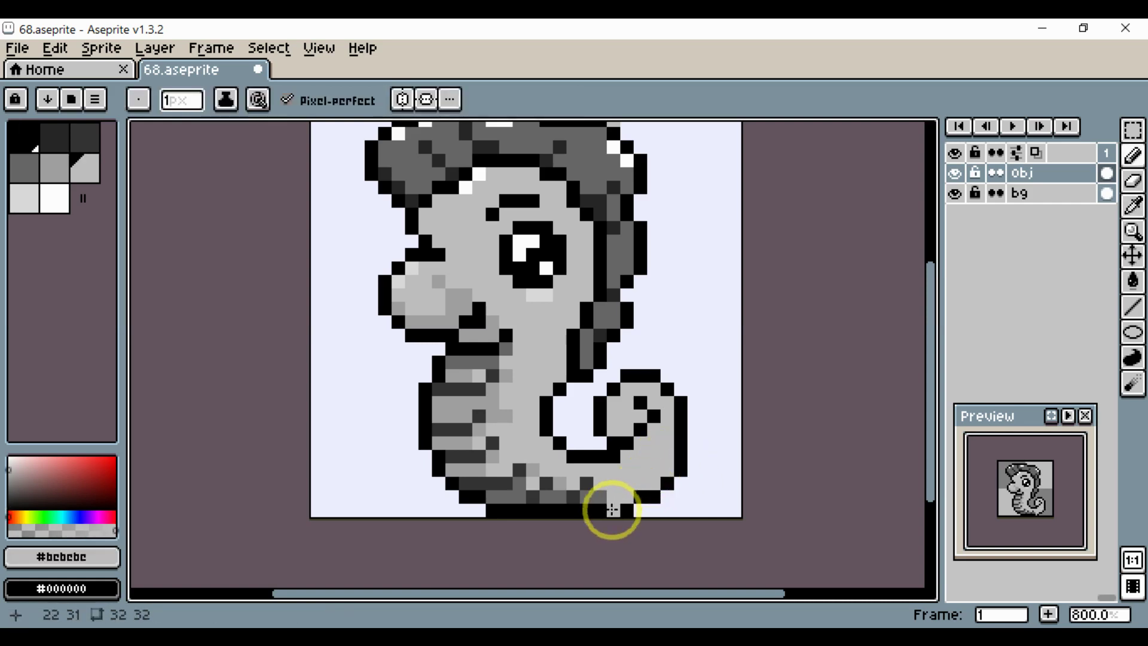
Thicken the tail's inner spiral line into a solid black wedge between the curl tip and the outer bend.
scroll(653, 489, "up", 2)
left_click(590, 440, "alt")
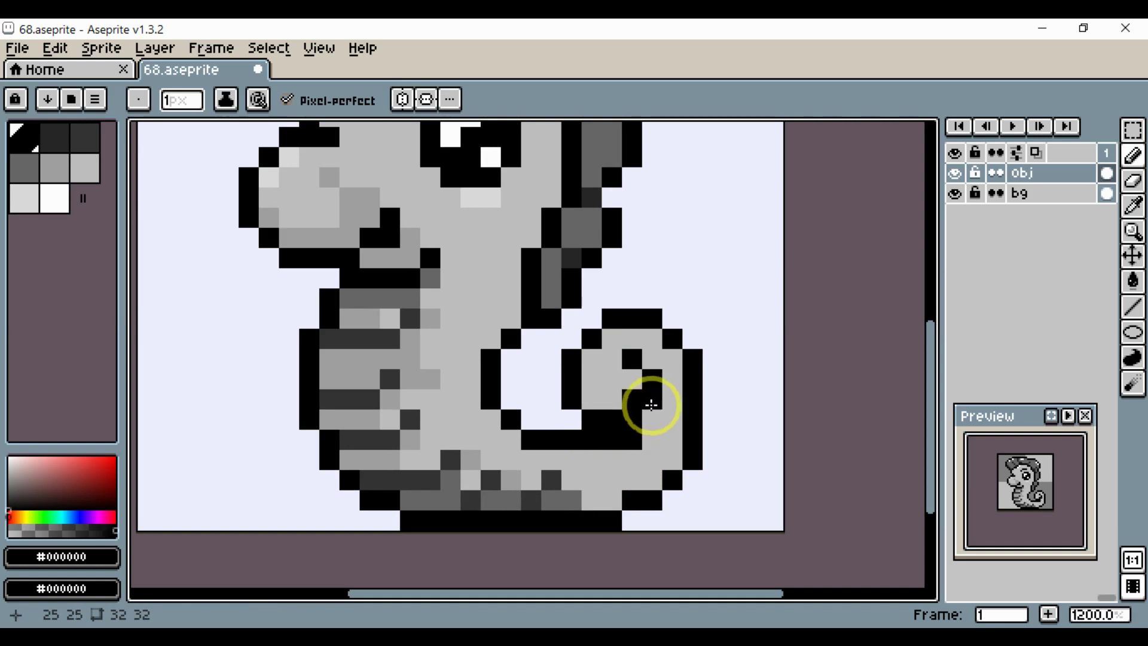
scroll(651, 446, "down", 4)
scroll(649, 447, "up", 2)
scroll(646, 393, "down", 3)
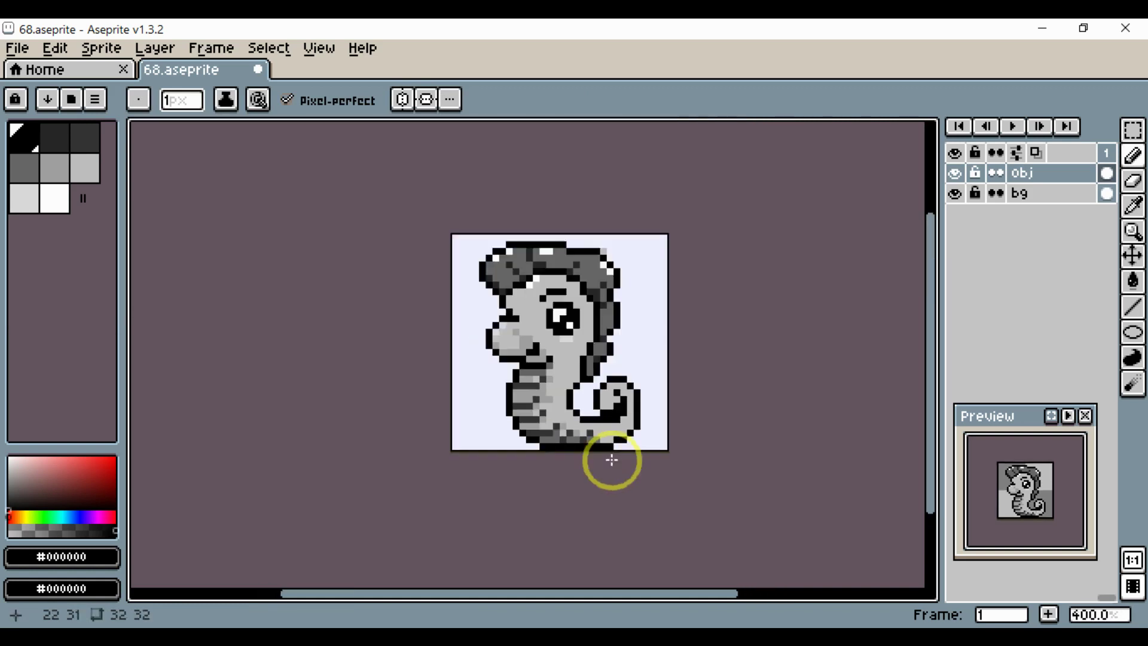
Round the curl tip's lower inner corner by erasing its excess outline pixels and placing black pixels diagonally.
scroll(646, 436, "up", 5)
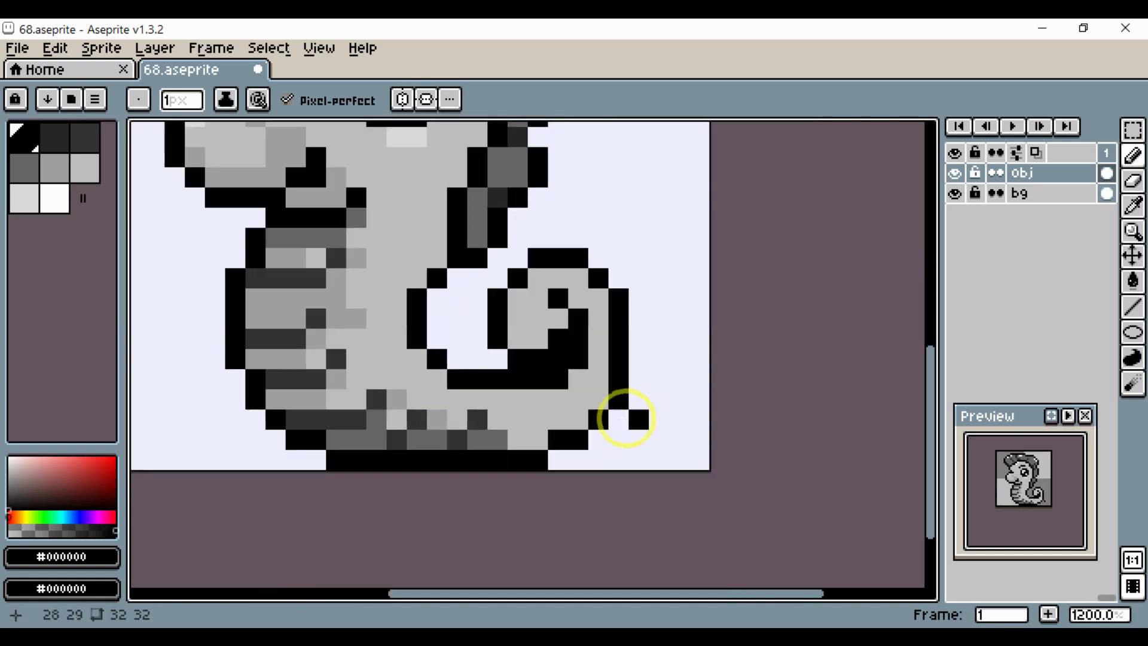
key("e")
left_click(519, 361)
left_click(532, 362)
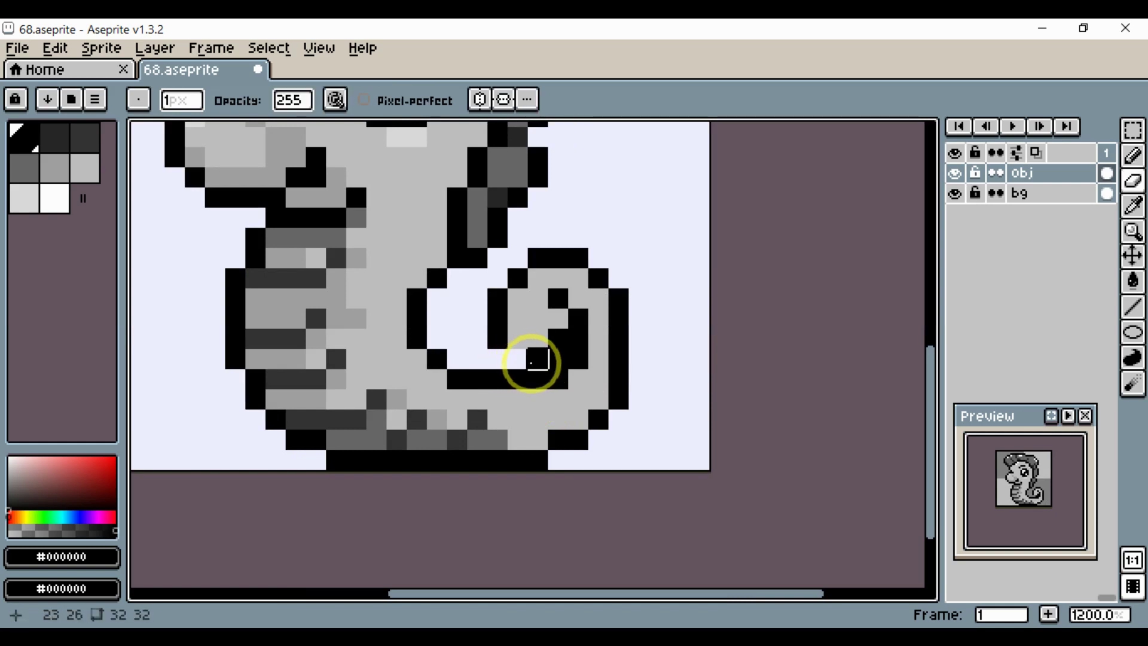
key("alt")
key("b")
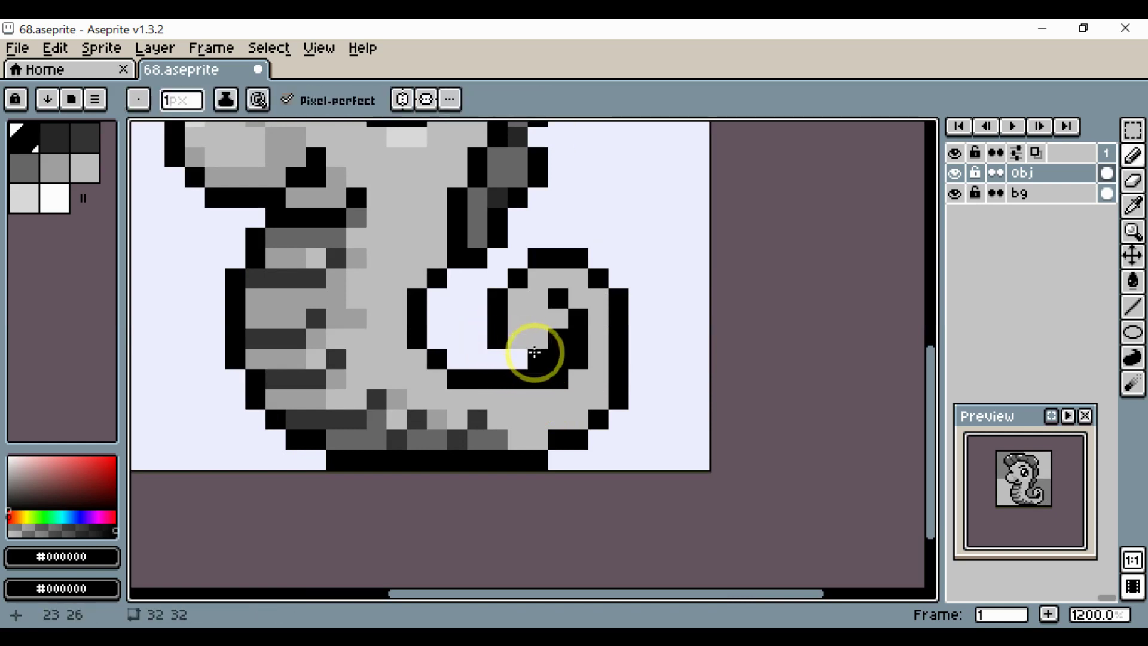
key("e")
left_click(497, 339)
scroll(545, 403, "down", 4)
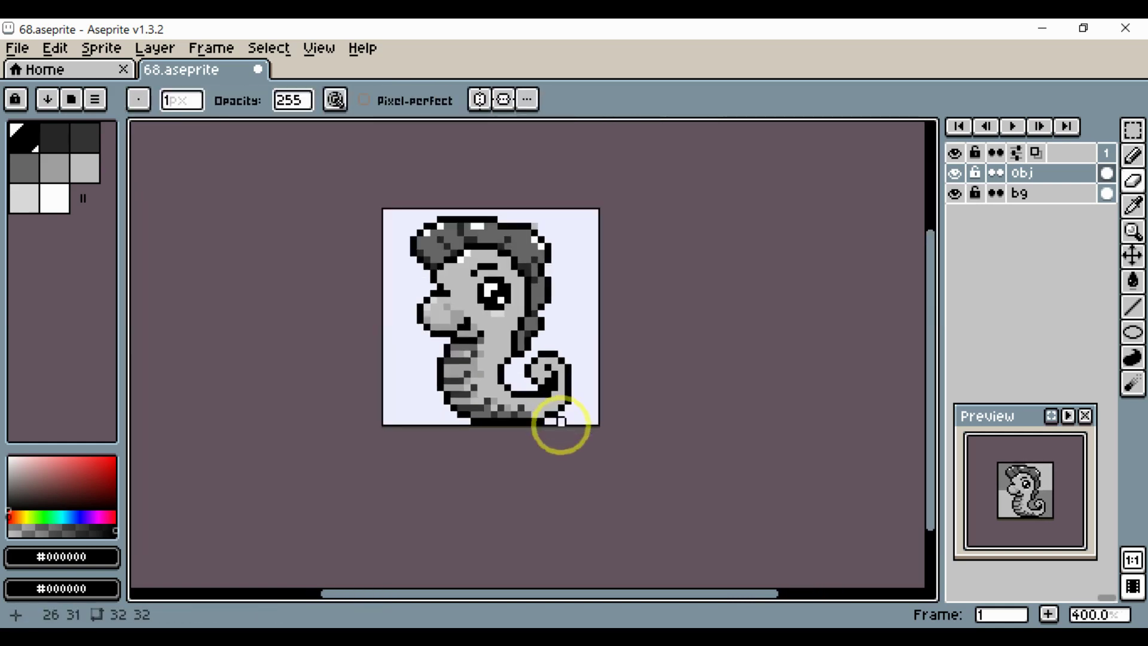
Soften the outer edge of the tail's black spiral wedge by recolouring its border pixels near-black (#262626).
key("space")
left_click_drag(568, 426, 626, 442)
scroll(606, 404, "up", 3)
scroll(605, 400, "up", 3)
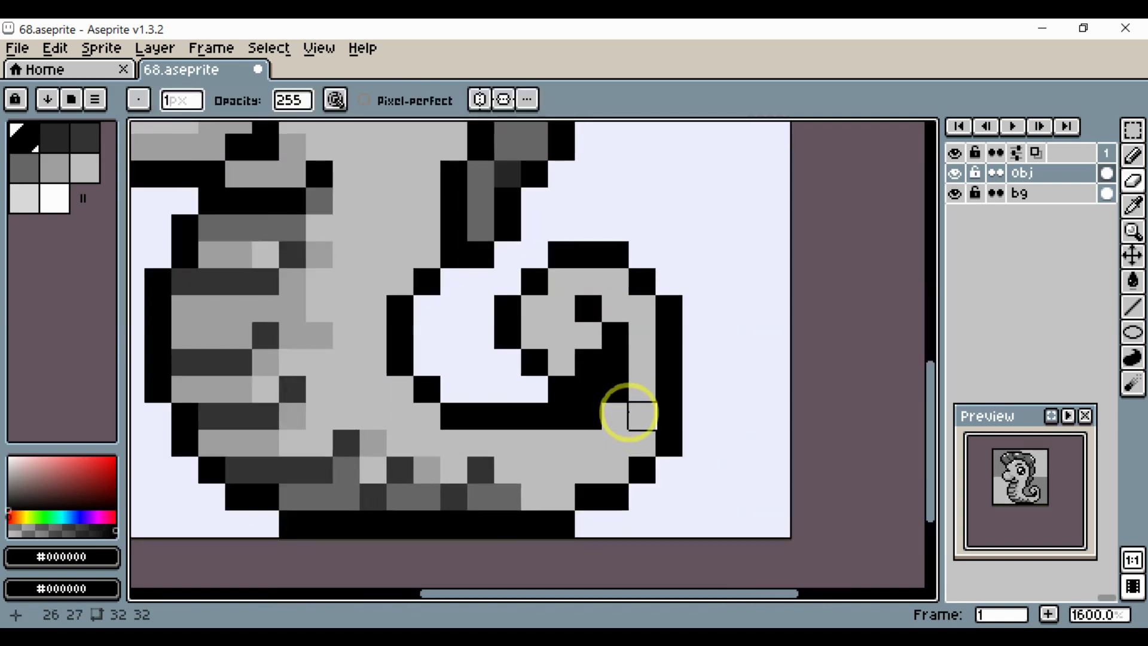
key("alt")
scroll(628, 419, "down", 2)
scroll(628, 419, "up", 1)
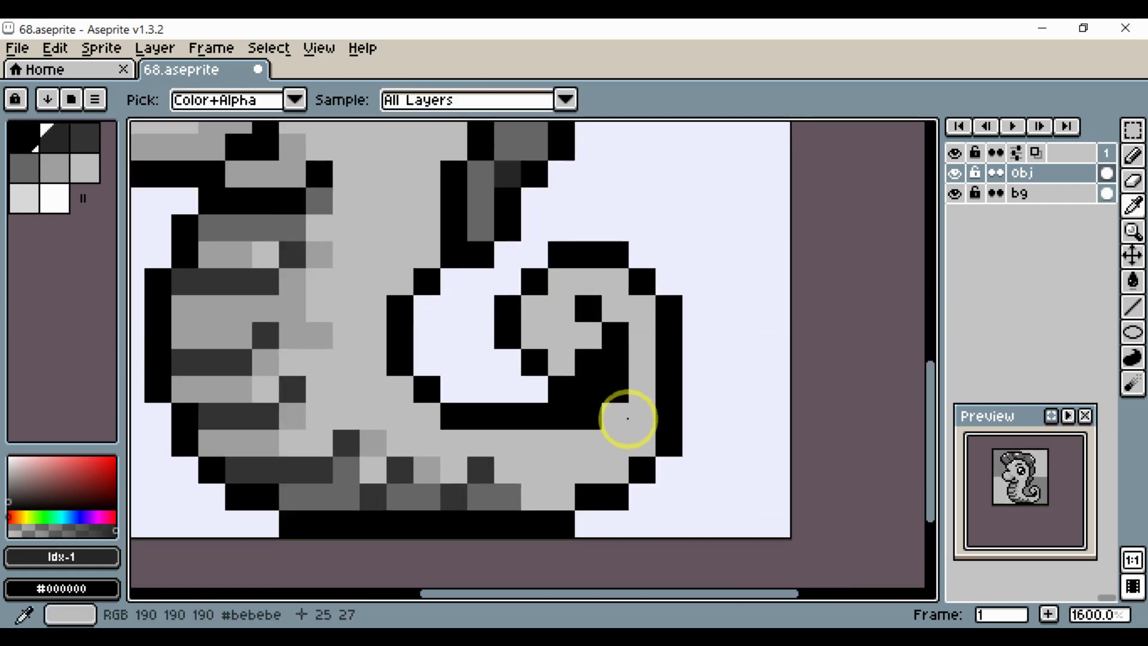
key("alt")
key("b")
left_click(589, 416)
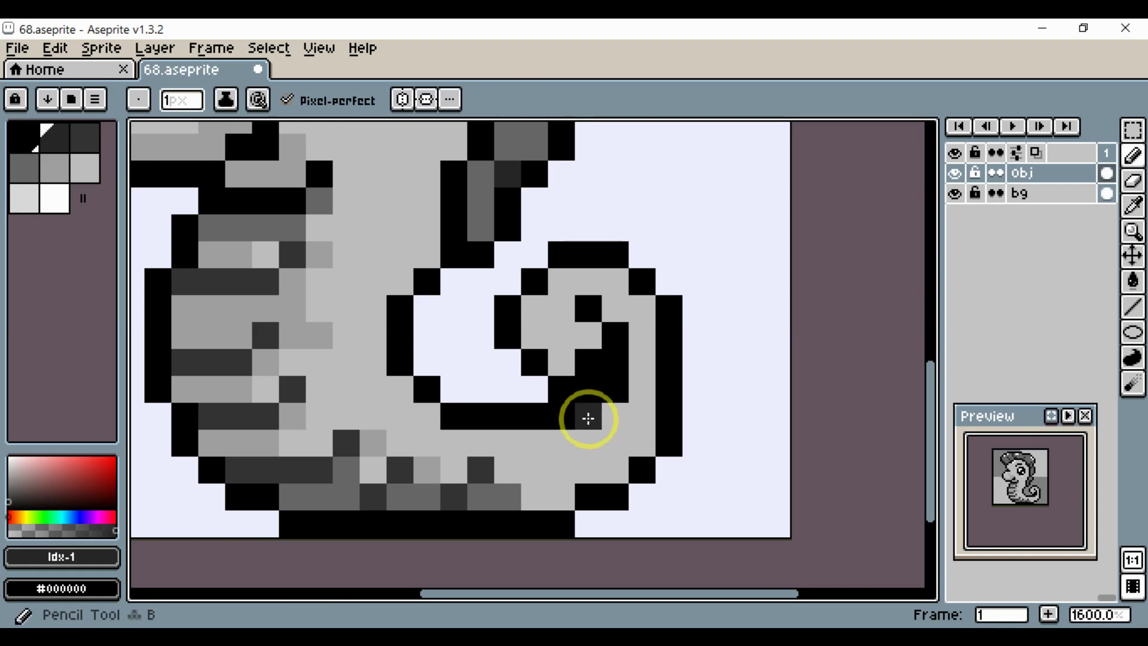
left_click(625, 379)
left_click(623, 361)
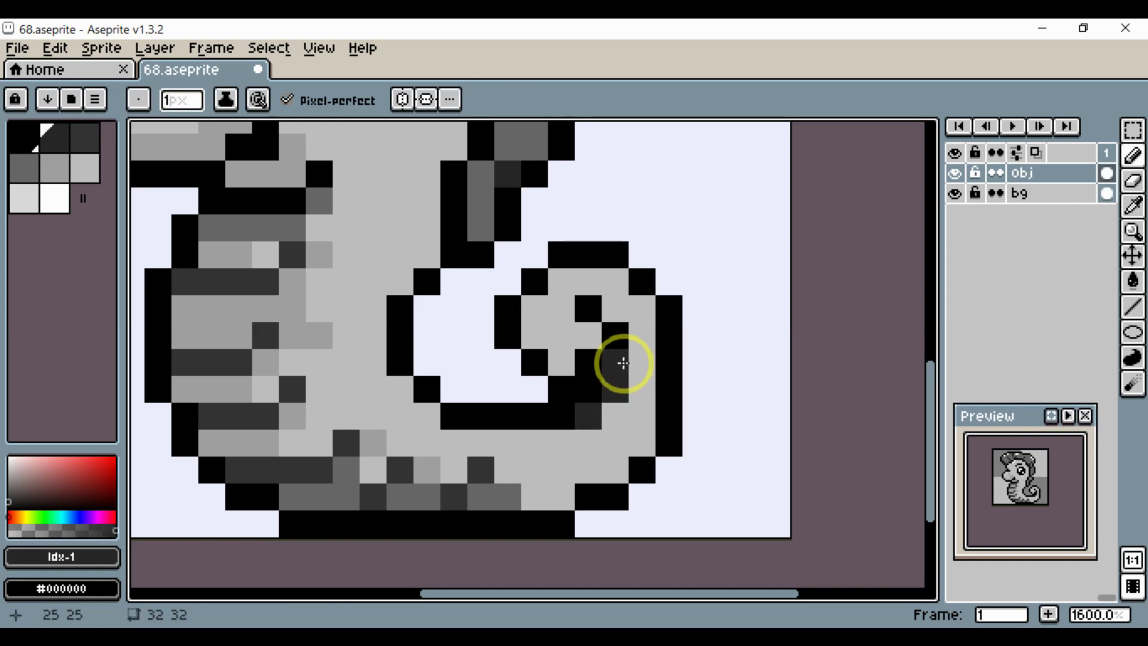
scroll(598, 400, "down", 5)
key("space")
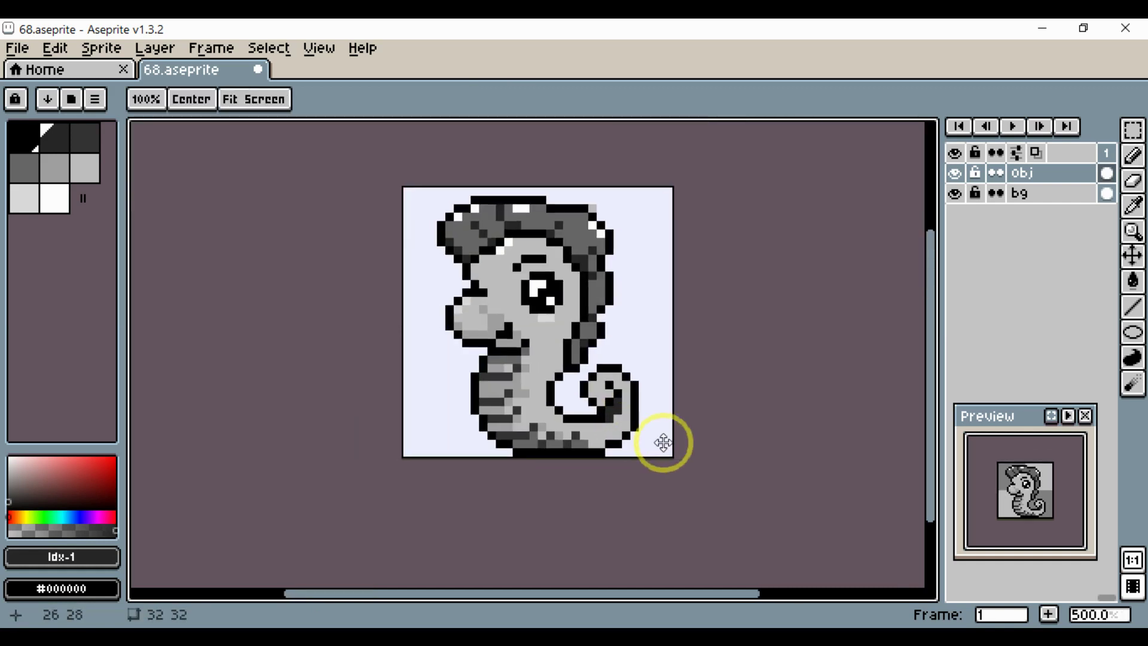
Add dark grey (#666666) shading pixels on the tail beside the near-black edge of the spiral wedge.
scroll(658, 437, "up", 4)
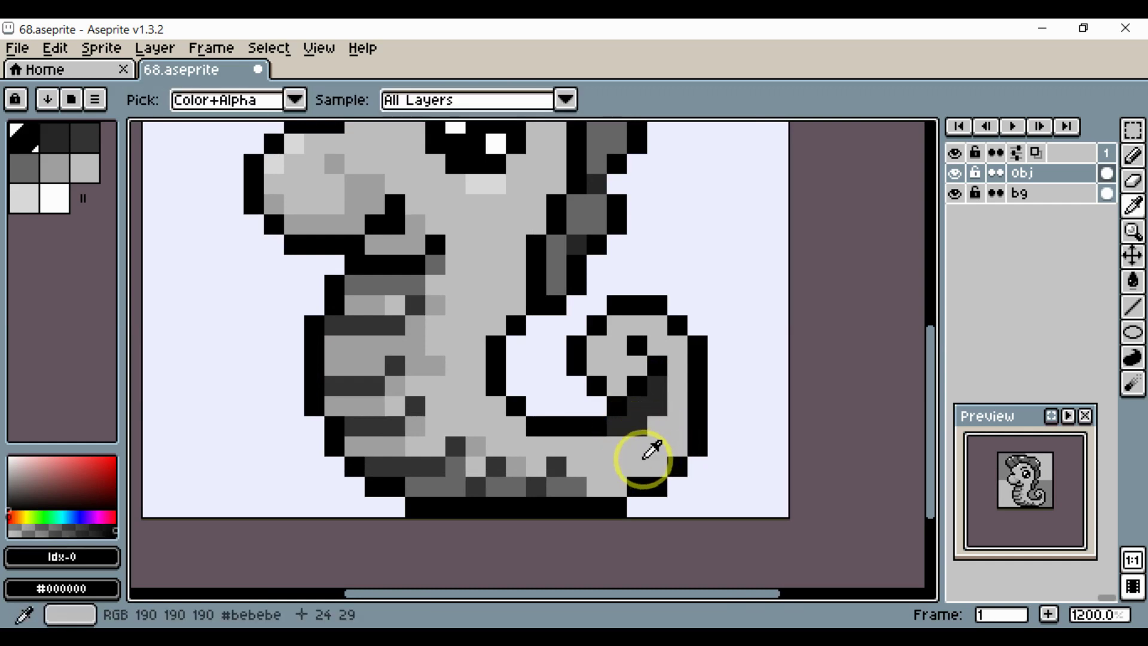
left_click(642, 458, "alt")
left_click(643, 458, "alt")
left_click(643, 457, "alt")
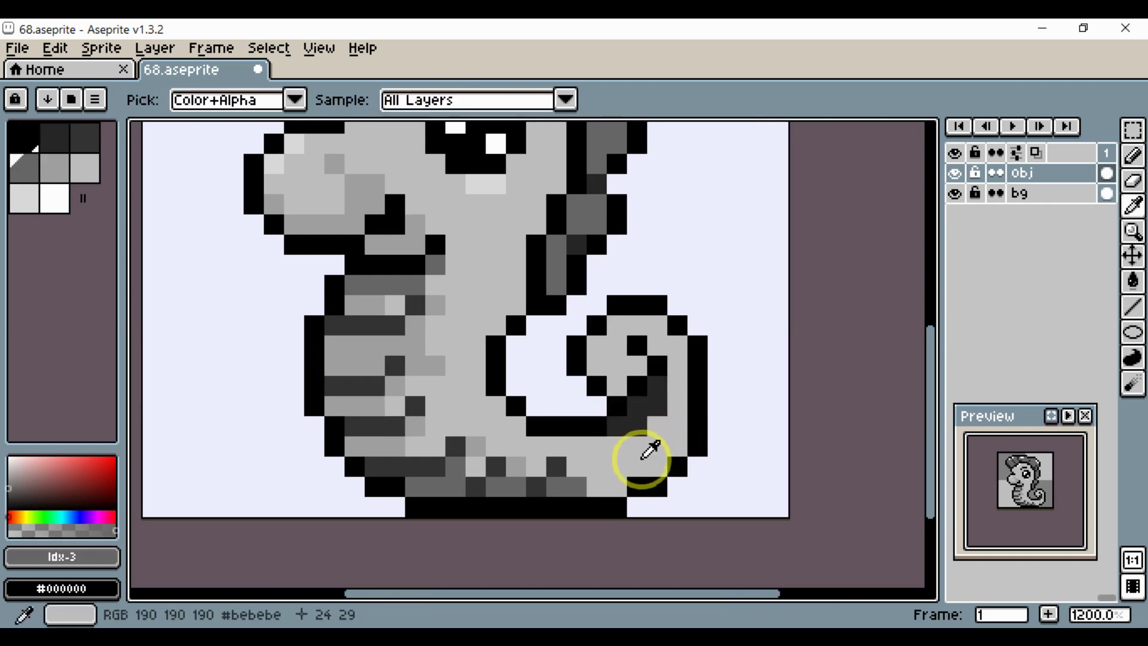
scroll(658, 408, "down", 4)
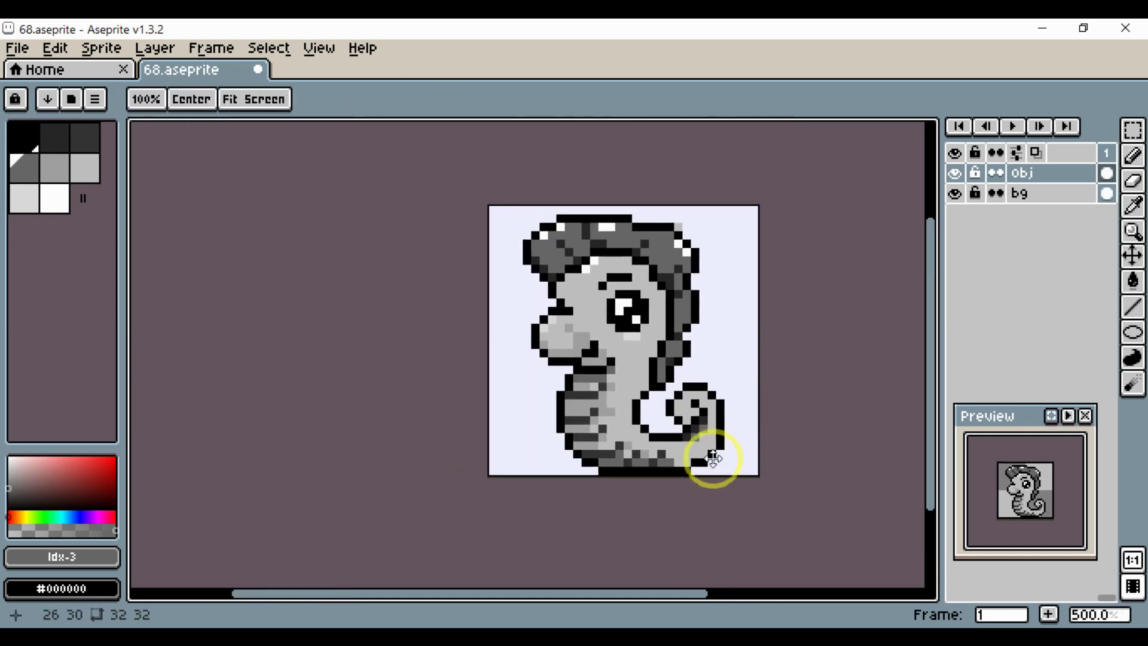
Shade the tail beneath the inner curve's outline and the body beside the belly bands with medium grey pixels.
scroll(688, 458, "up", 2)
left_click(663, 441, "alt")
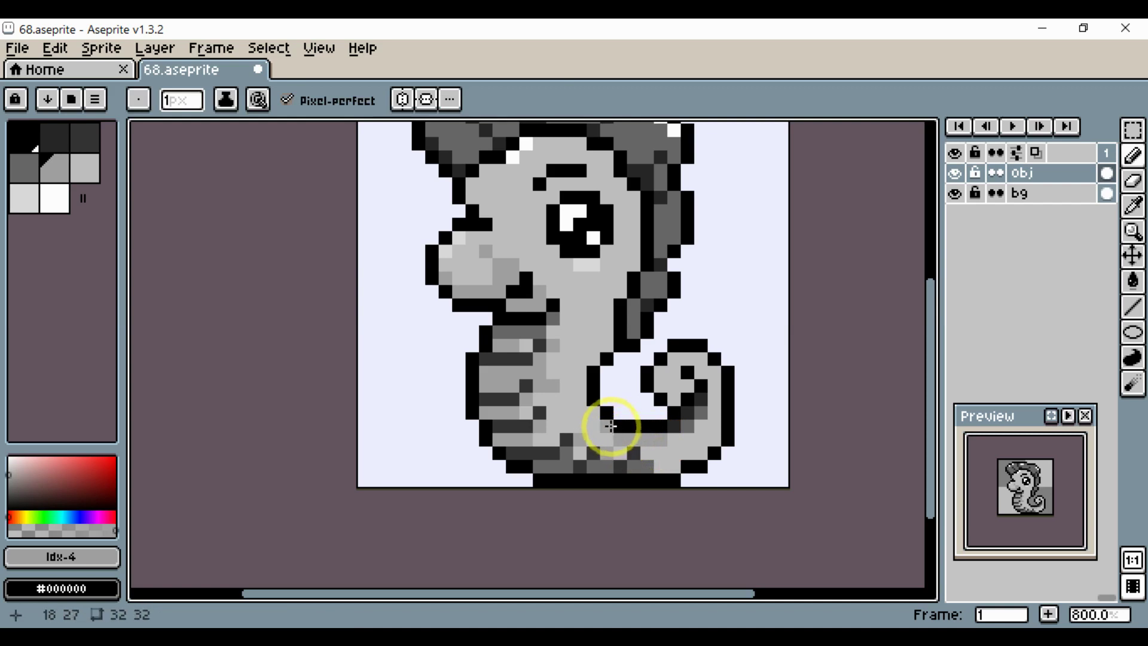
scroll(604, 441, "down", 1)
scroll(602, 449, "up", 3)
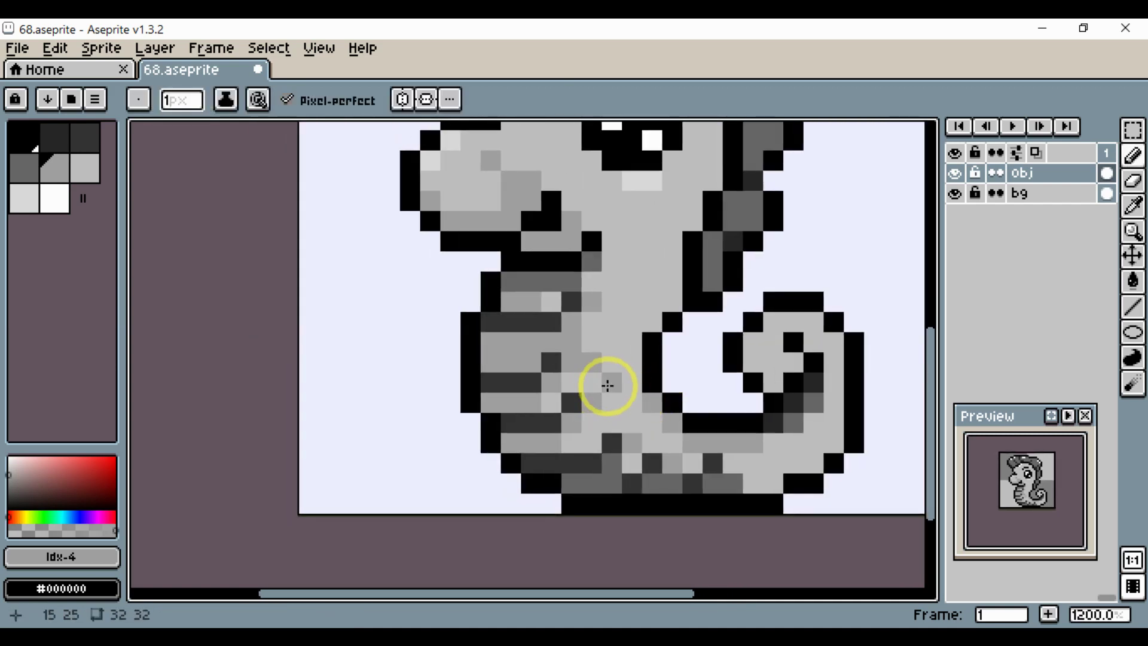
scroll(617, 417, "down", 1)
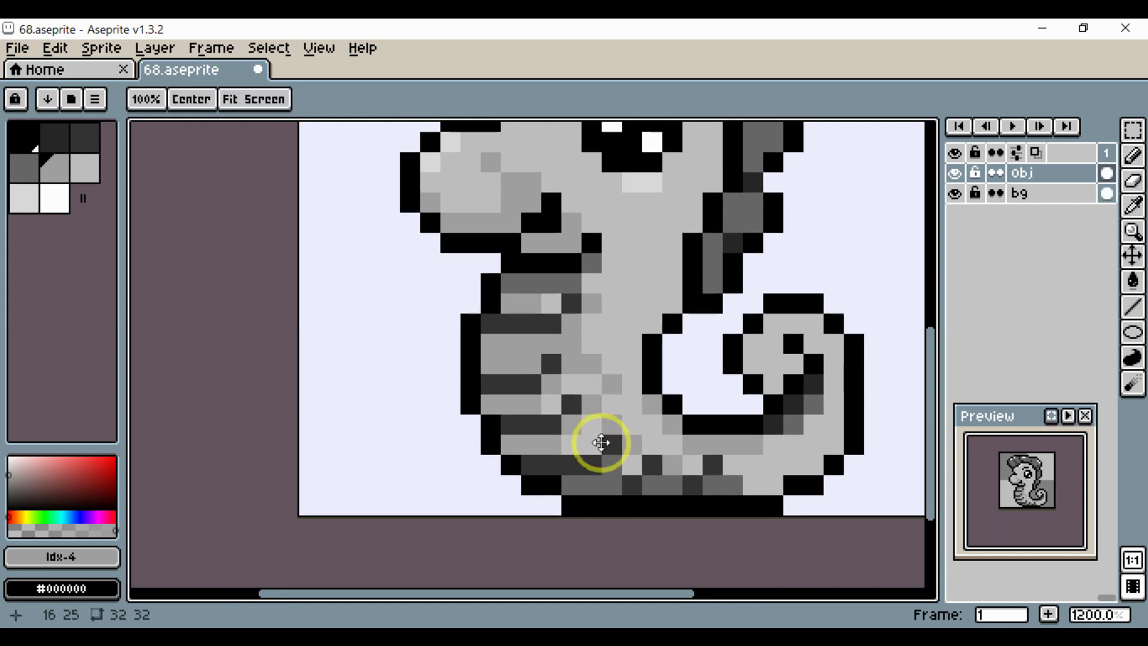
scroll(616, 414, "up", 1)
Try shifting the corner pixel of the back outline one pixel inward above the tail gap, and restore the original corner.
left_click(617, 425, "alt")
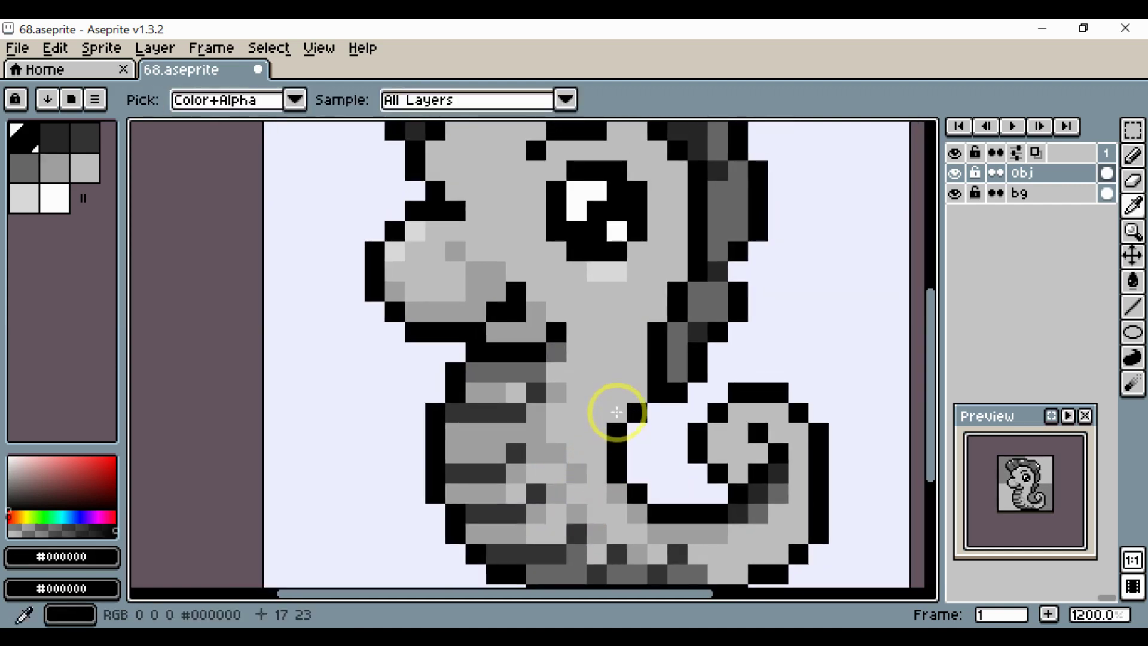
left_click_drag(617, 414, 636, 394)
key("e")
left_click(637, 420)
scroll(637, 421, "down", 1)
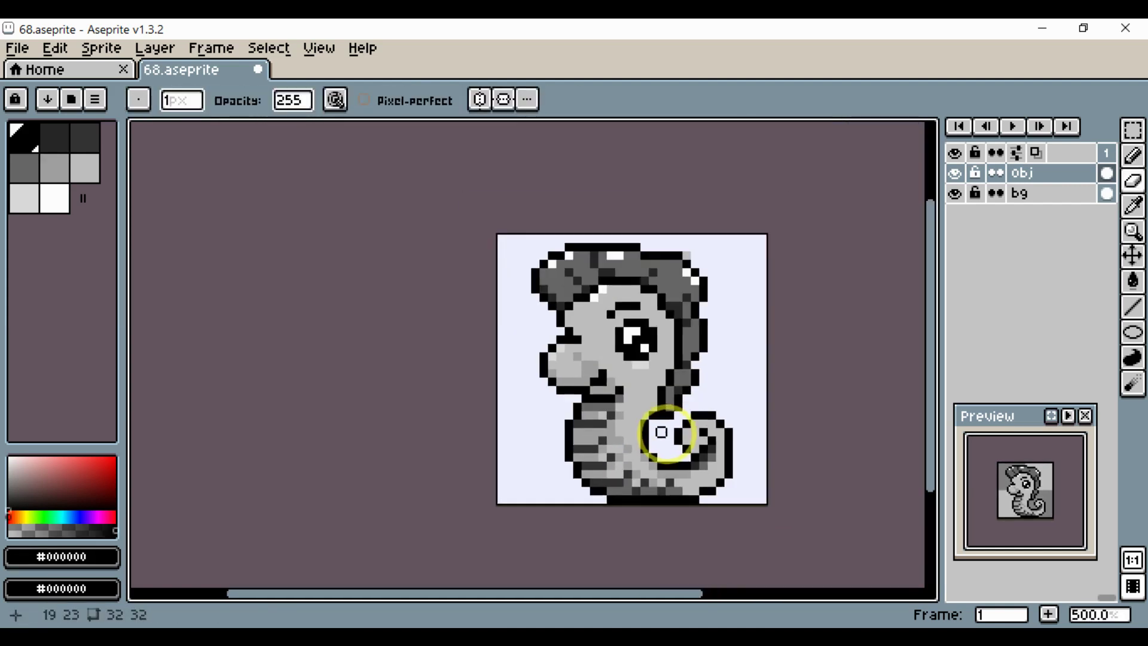
scroll(652, 412, "up", 1)
left_click(617, 410, "alt")
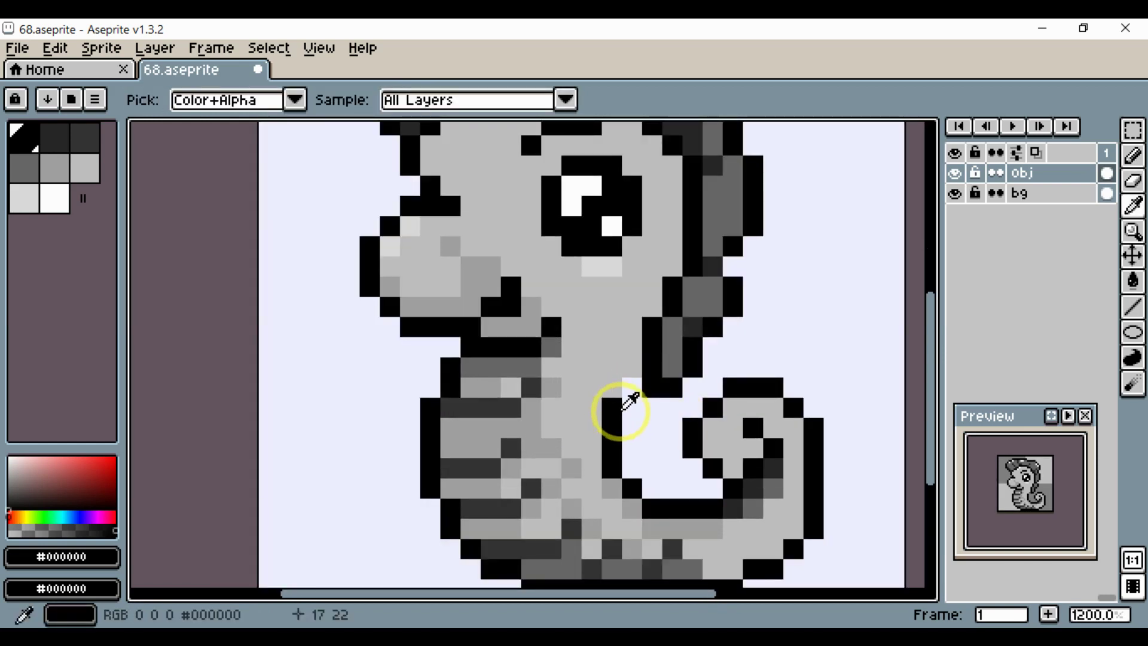
key("b")
left_click(631, 410)
left_click(608, 396, "alt")
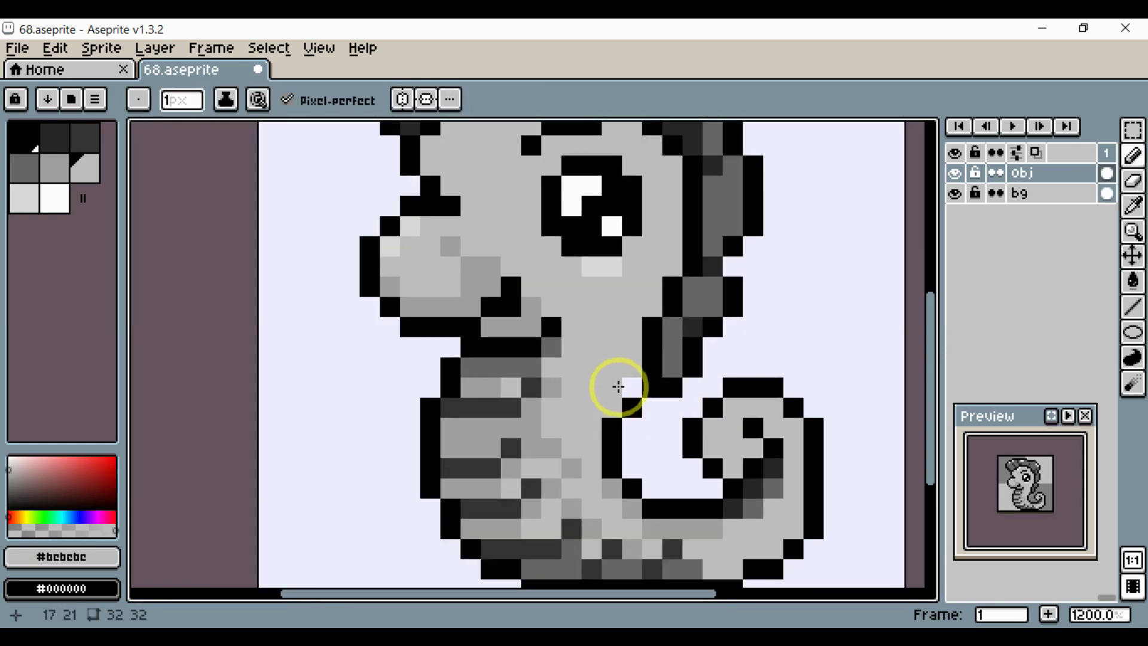
Add pale grey highlight pixels along the lower back of the neck and inside the upper outer bend of the tail curl.
left_click(623, 385, "alt")
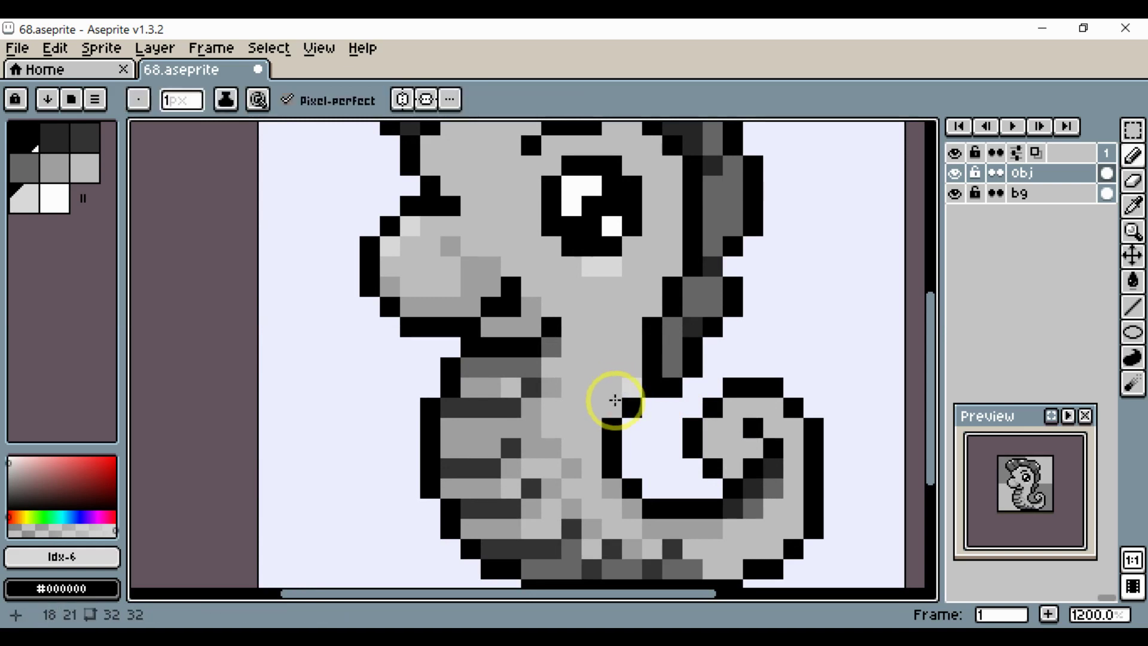
scroll(638, 380, "down", 5)
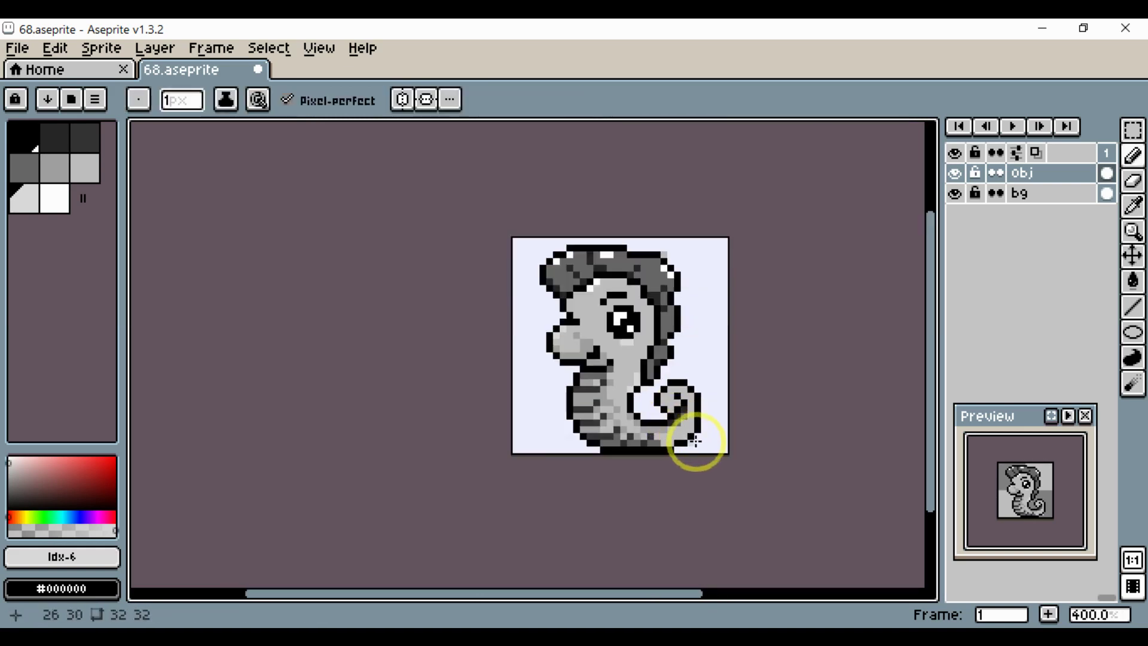
scroll(663, 363, "up", 3)
left_click_drag(667, 353, 681, 367)
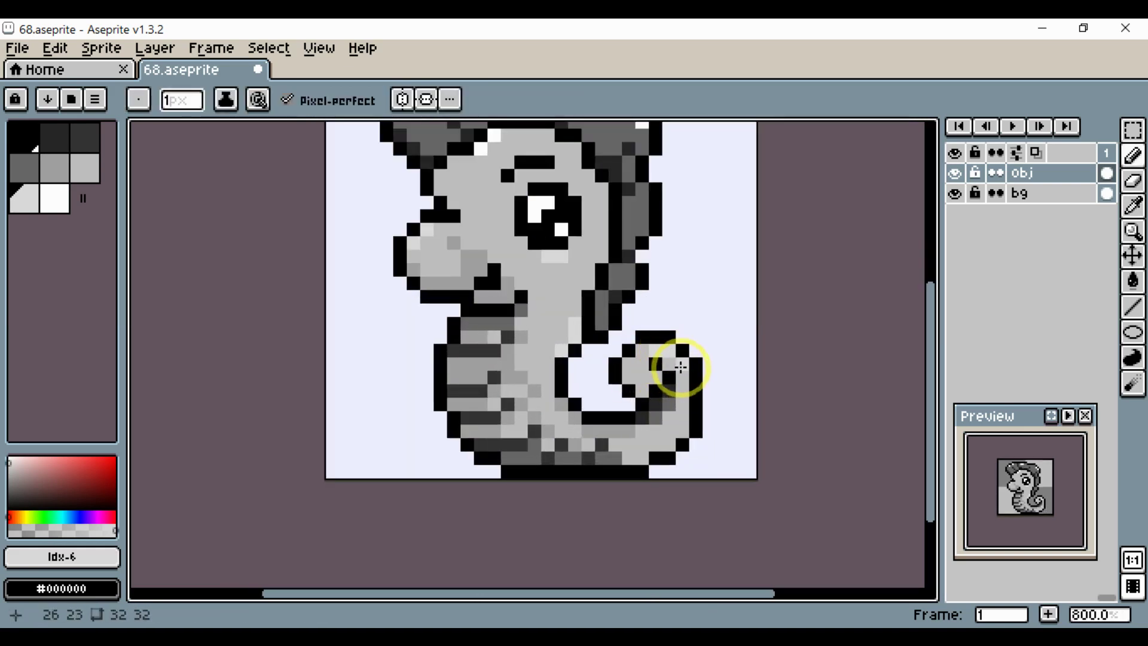
scroll(682, 404, "down", 3)
scroll(692, 449, "up", 2)
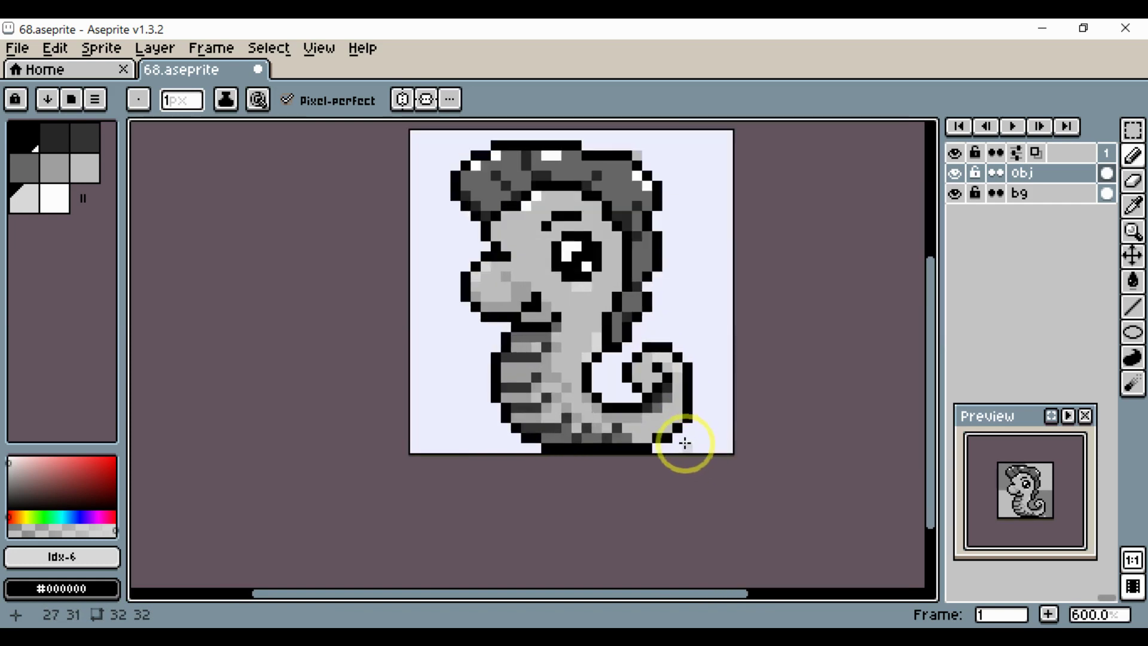
Erase the stray grey pixel outside the crest's upper back corner.
scroll(685, 443, "up", 3)
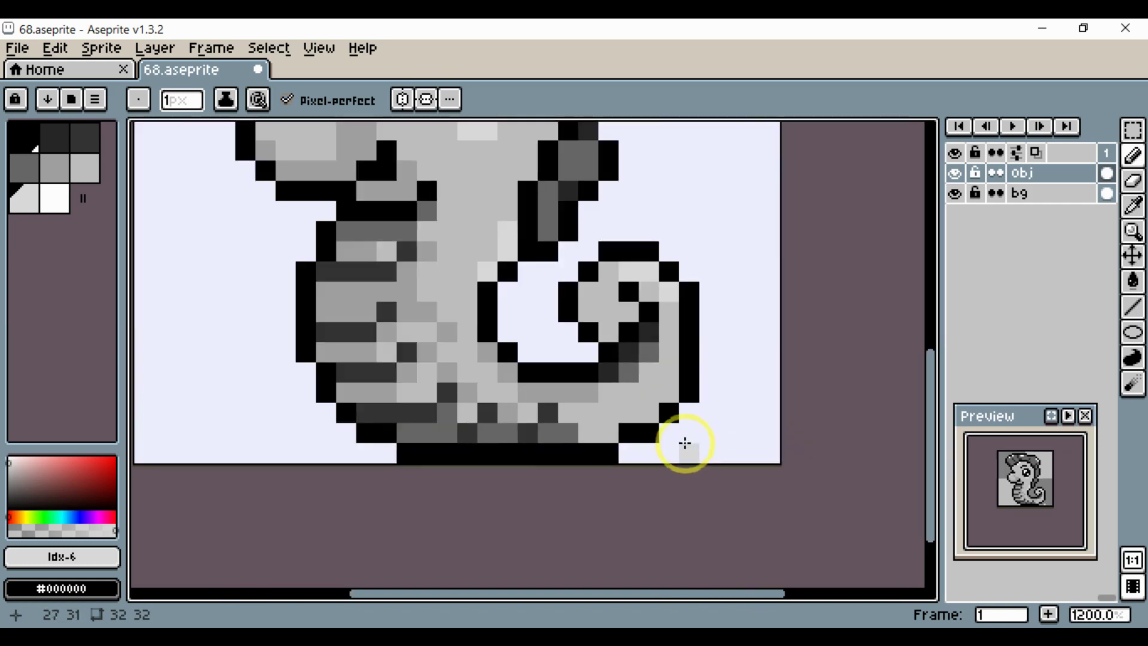
key("space")
mouse_move(700, 425)
left_mouse_down()
mouse_move(734, 462)
mouse_move(698, 459)
left_mouse_up()
key("space")
scroll(692, 438, "down", 2)
key("space")
left_click_drag(718, 404, 689, 438)
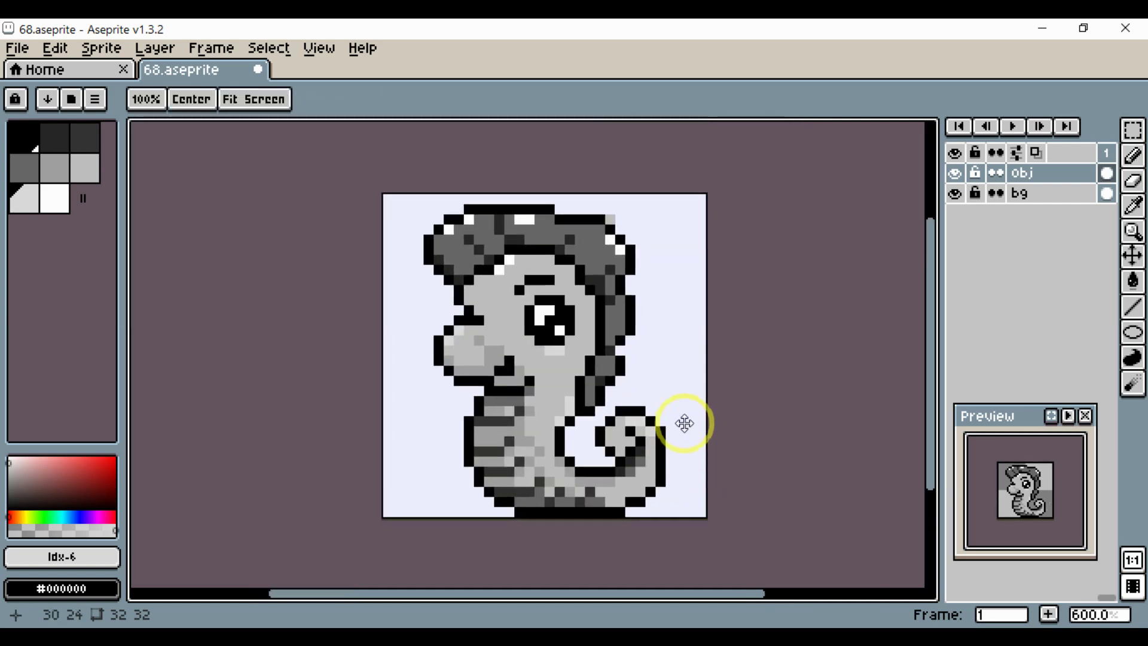
scroll(623, 278, "up", 1)
key("e")
left_click(604, 197)
Raise the crest's top outline one pixel in black and fill the old outline pixels with dark grey #666666.
key("space")
left_click_drag(603, 197, 769, 309)
scroll(657, 294, "up", 2)
key("space")
key("alt")
left_click(645, 251)
key("b")
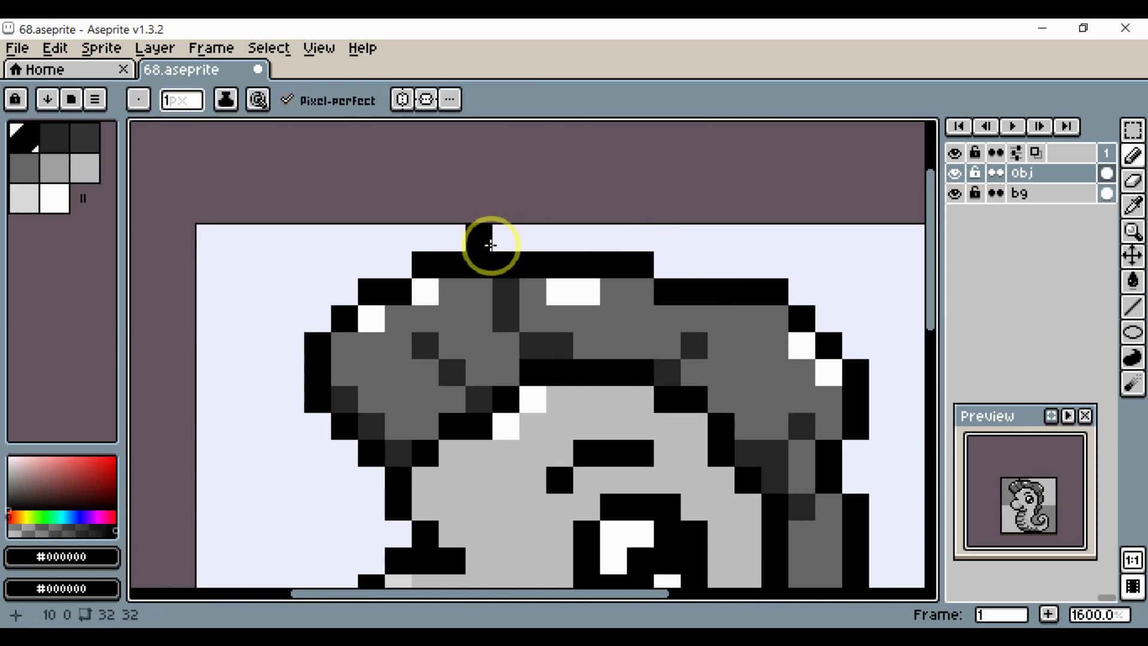
mouse_move(494, 244)
left_mouse_down()
mouse_move(634, 243)
mouse_move(695, 277)
mouse_move(667, 268)
mouse_move(653, 323)
mouse_move(687, 290)
left_mouse_up()
left_click(660, 317, "alt")
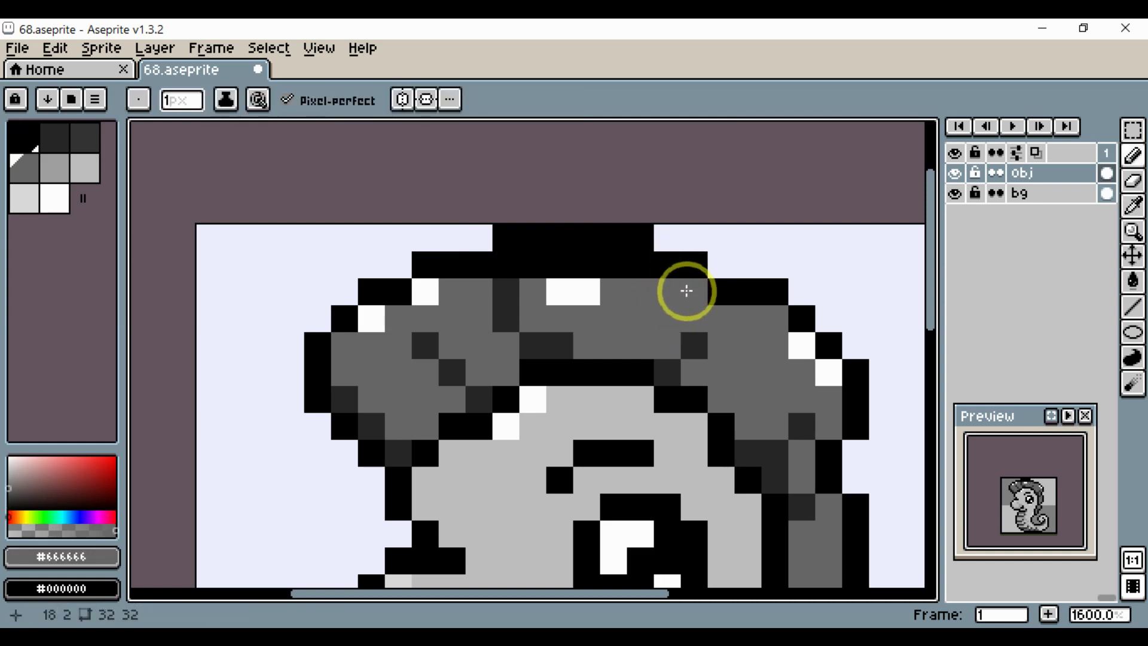
left_click_drag(634, 264, 493, 266)
scroll(539, 302, "down", 5)
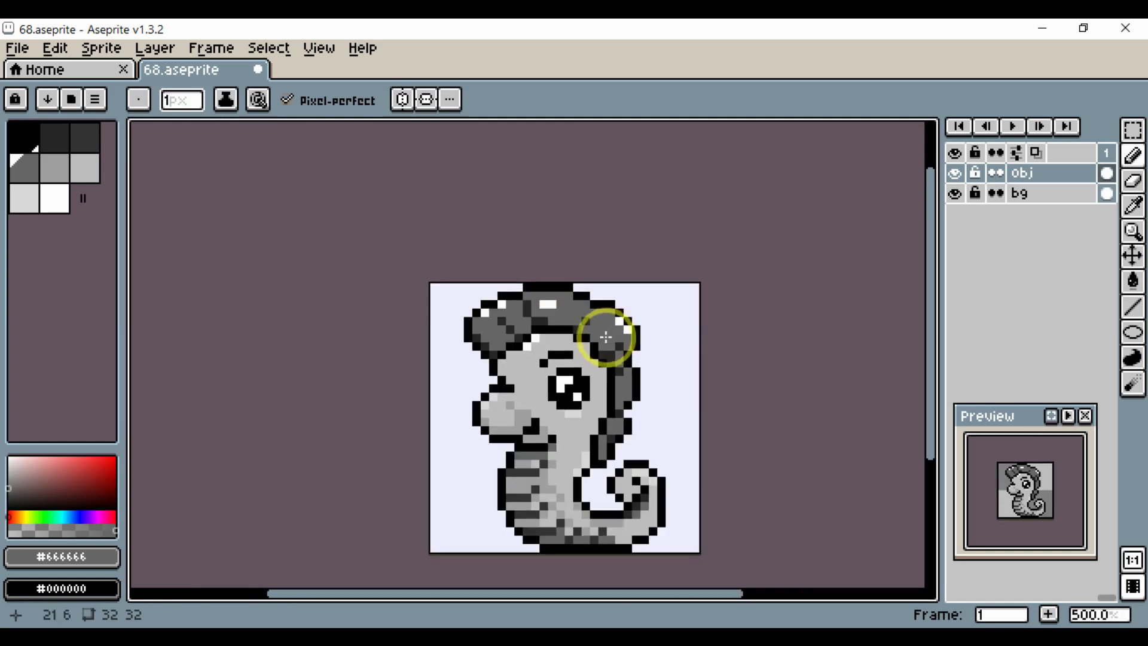
Extend the near-black (#262626) crease between the crest's middle and rear lobes one pixel upward.
scroll(592, 329, "up", 2)
scroll(583, 322, "up", 1)
left_click(605, 294, "alt")
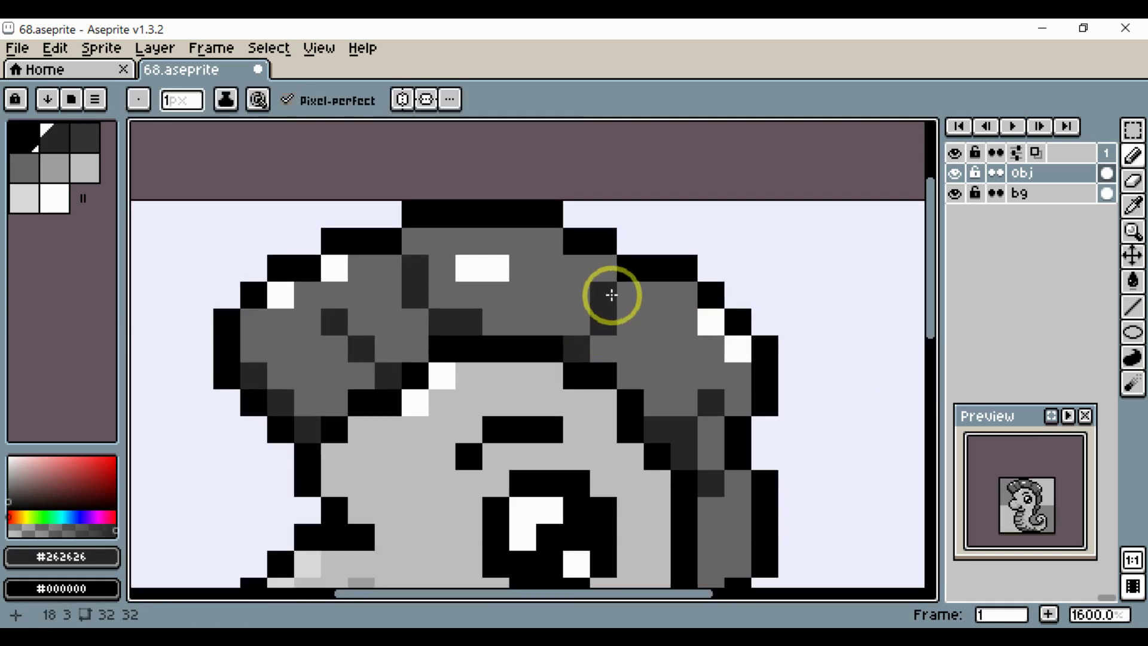
left_click_drag(607, 299, 665, 319)
scroll(680, 329, "up", 3)
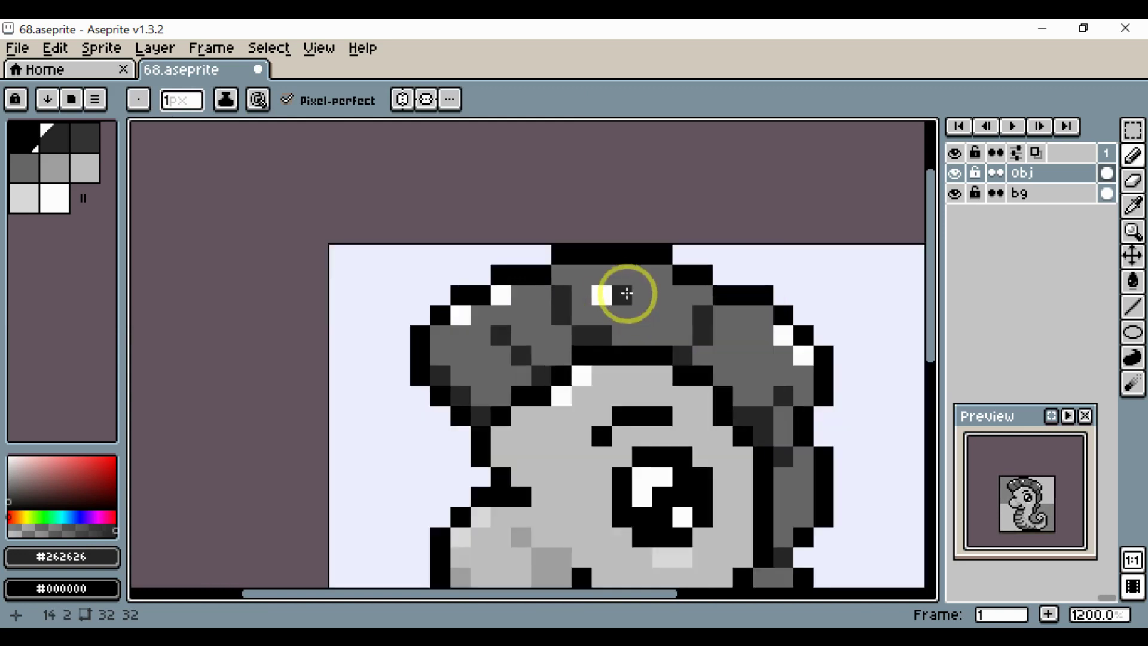
Move the middle crest lobe's white highlight up against the raised outline and widen the front lobes' highlights to two pixels each.
left_click(640, 294, "alt")
left_click_drag(640, 294, 590, 295)
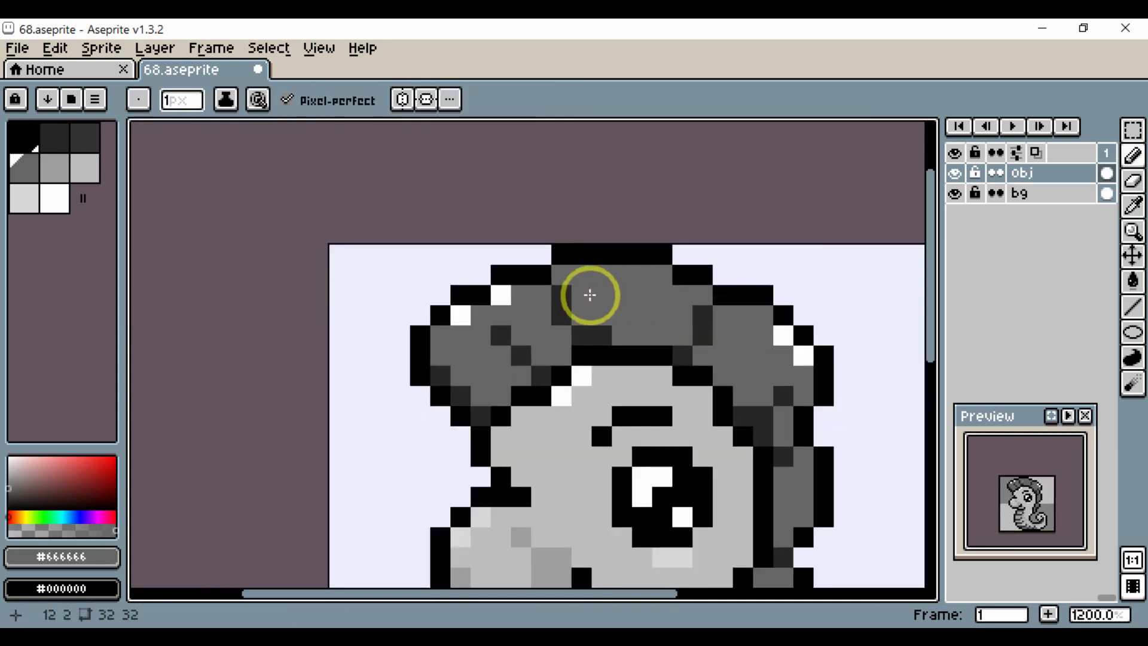
left_click(506, 295, "alt")
left_click(525, 296)
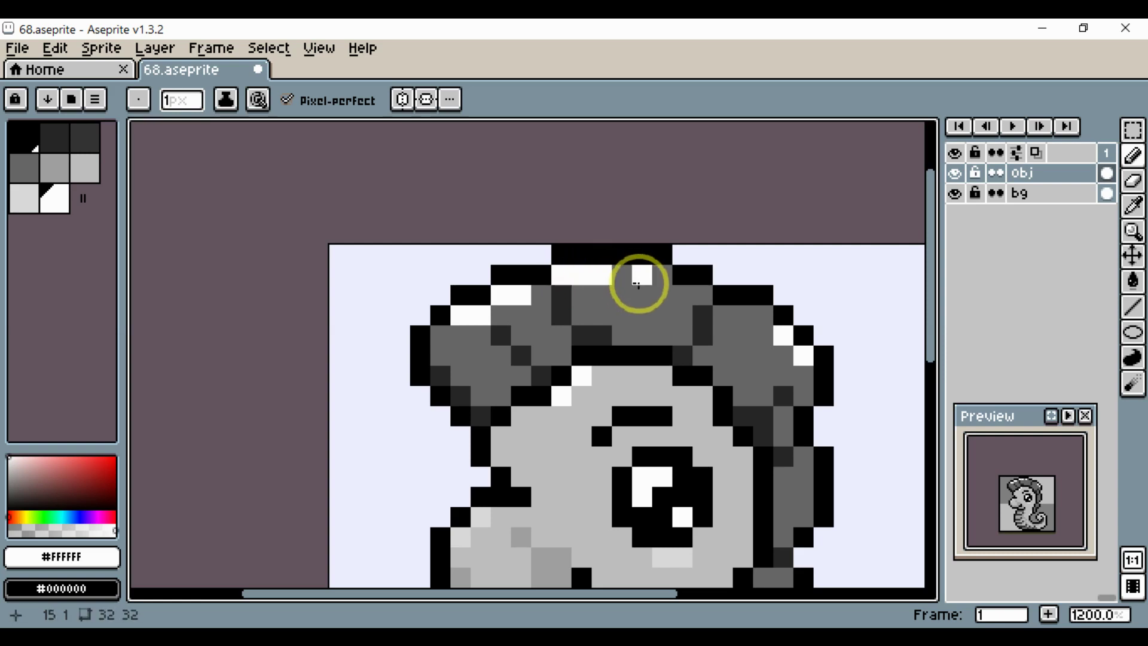
scroll(652, 285, "down", 4)
scroll(646, 296, "up", 2)
scroll(629, 302, "up", 3)
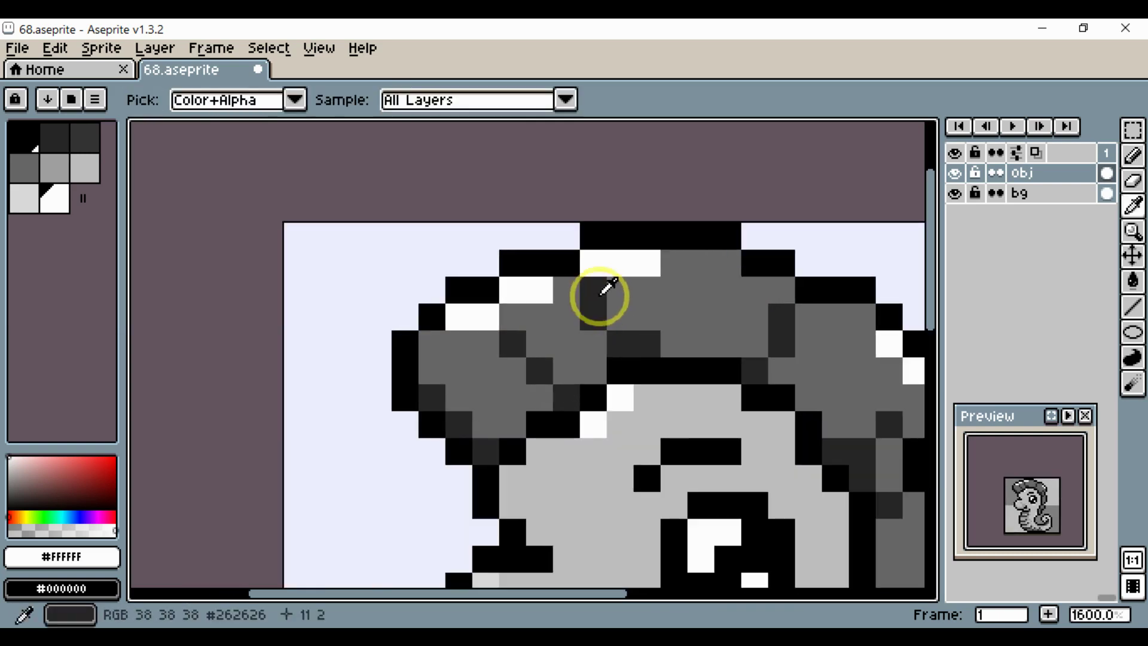
Paint two stacked medium grey pixels inside the crest's front edge and cover the surplus grey pixel with #666666.
left_click(596, 290, "alt")
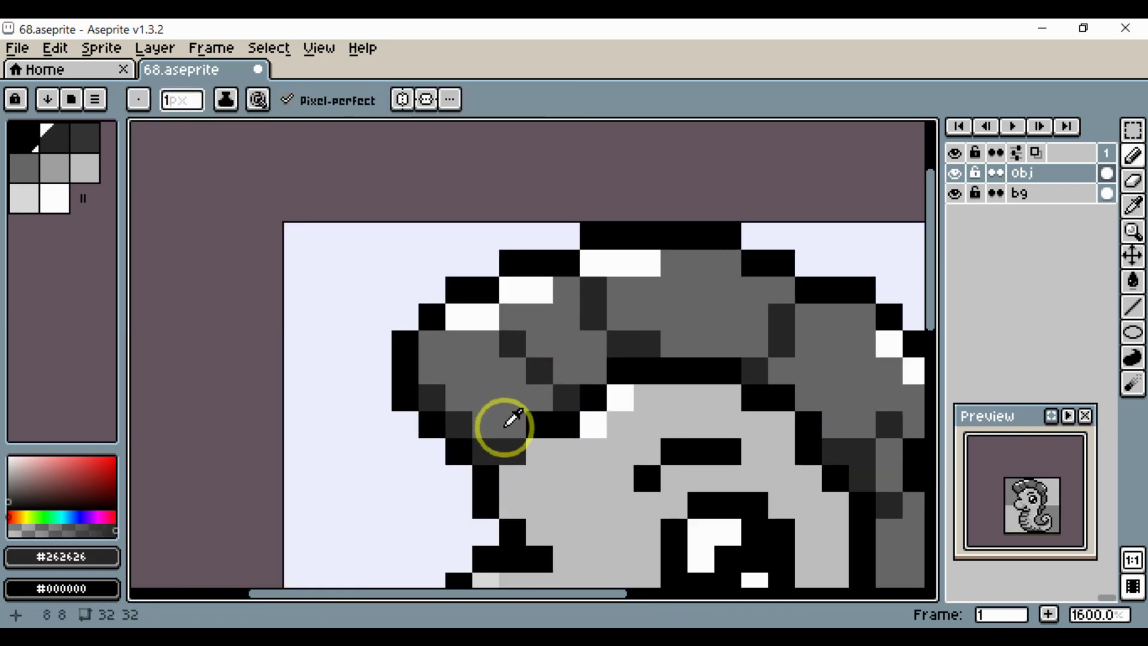
left_click(497, 400, "alt")
scroll(494, 402, "up", 1, "alt")
scroll(495, 403, "down", 2, "alt")
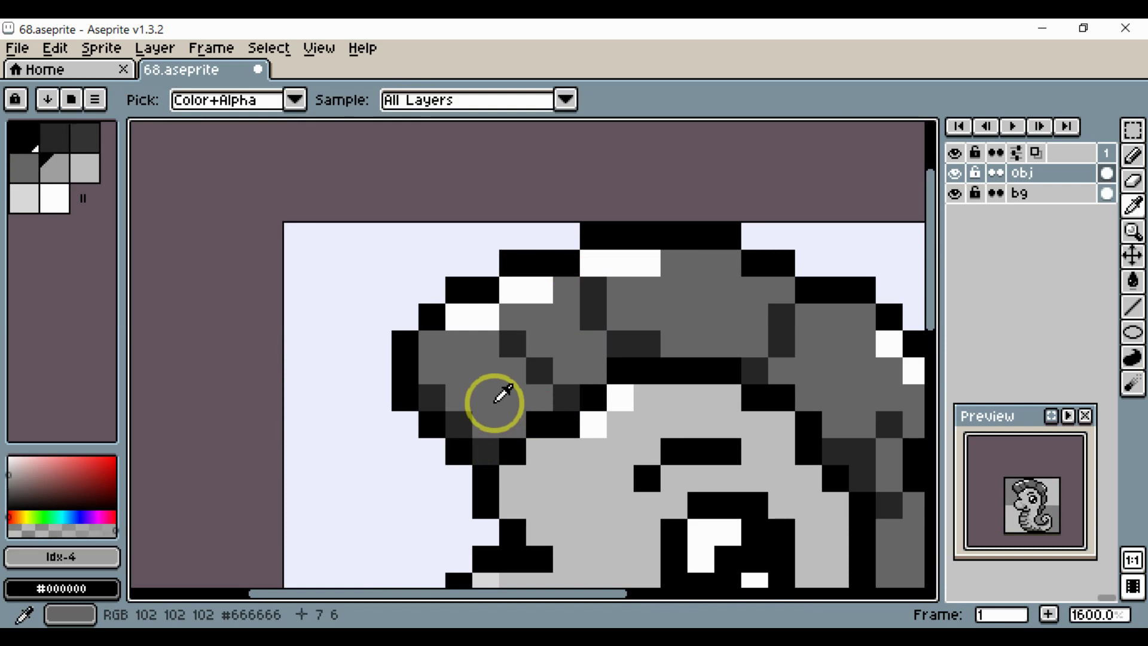
left_click_drag(490, 422, 431, 375)
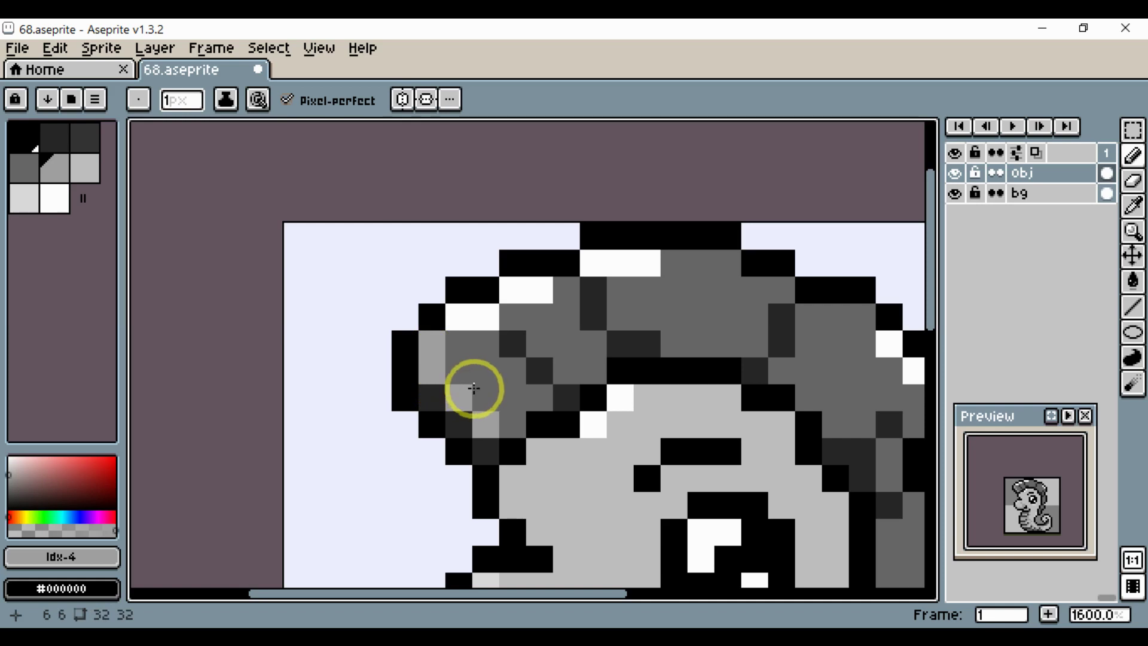
left_click(475, 388, "alt")
scroll(520, 413, "down", 4)
key("space")
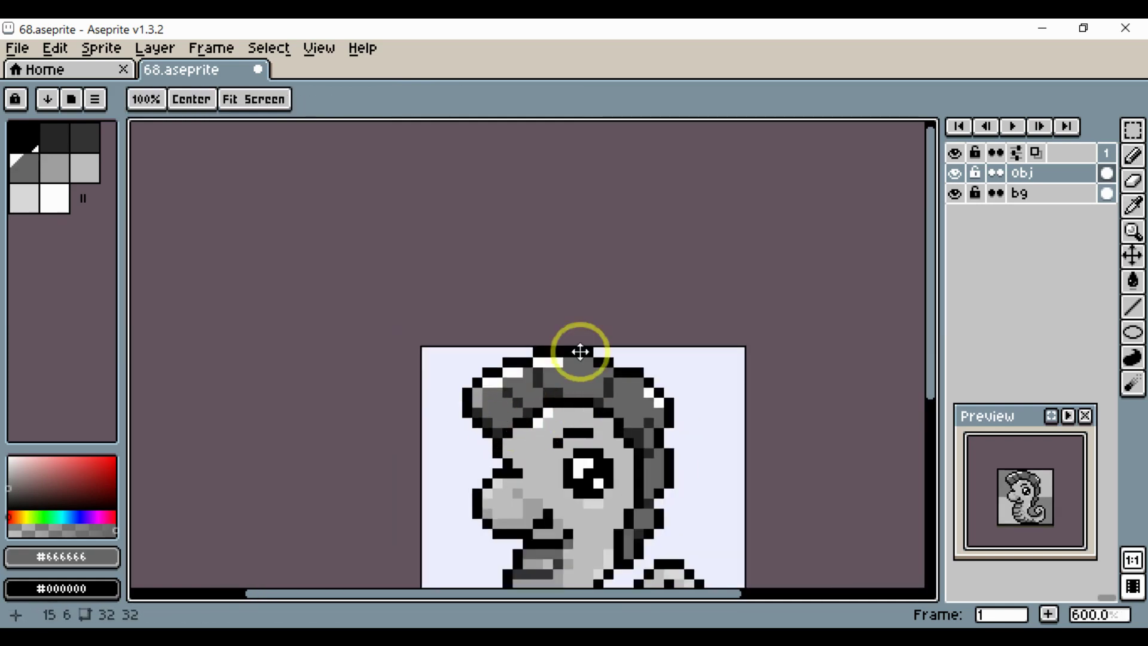
left_click_drag(580, 352, 592, 318)
Replace the frontmost crest lobe's white highlight with one #a0a0a0 pixel and fill the rest with #666666.
scroll(587, 311, "up", 1)
scroll(479, 293, "up", 3)
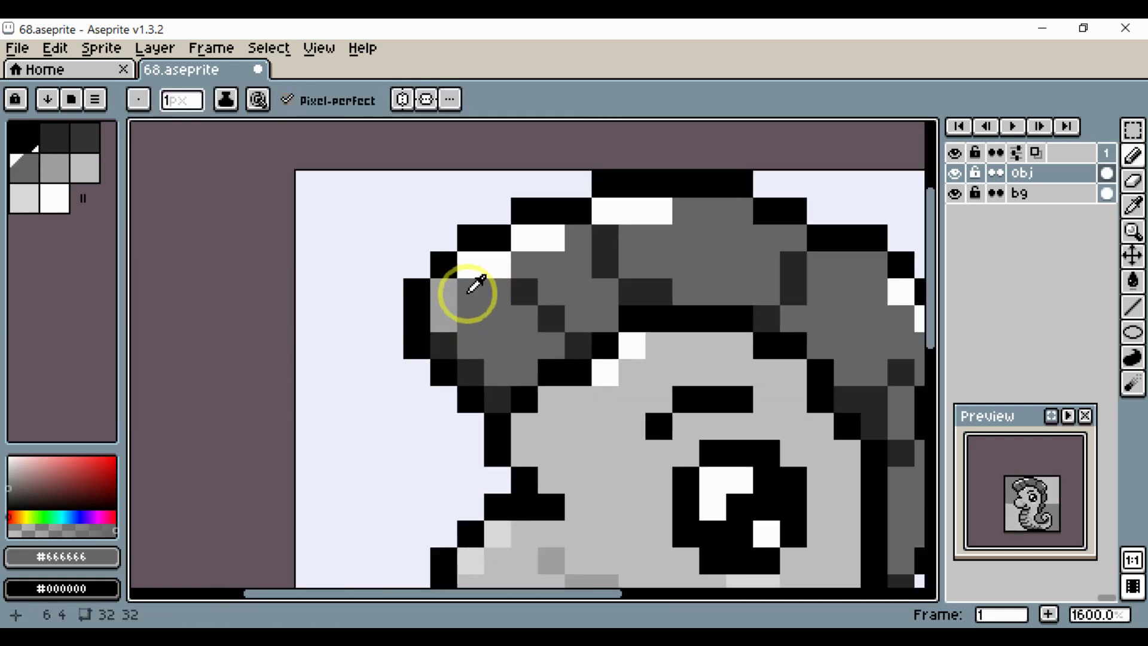
left_click(470, 264, "alt")
scroll(487, 265, "down", 3)
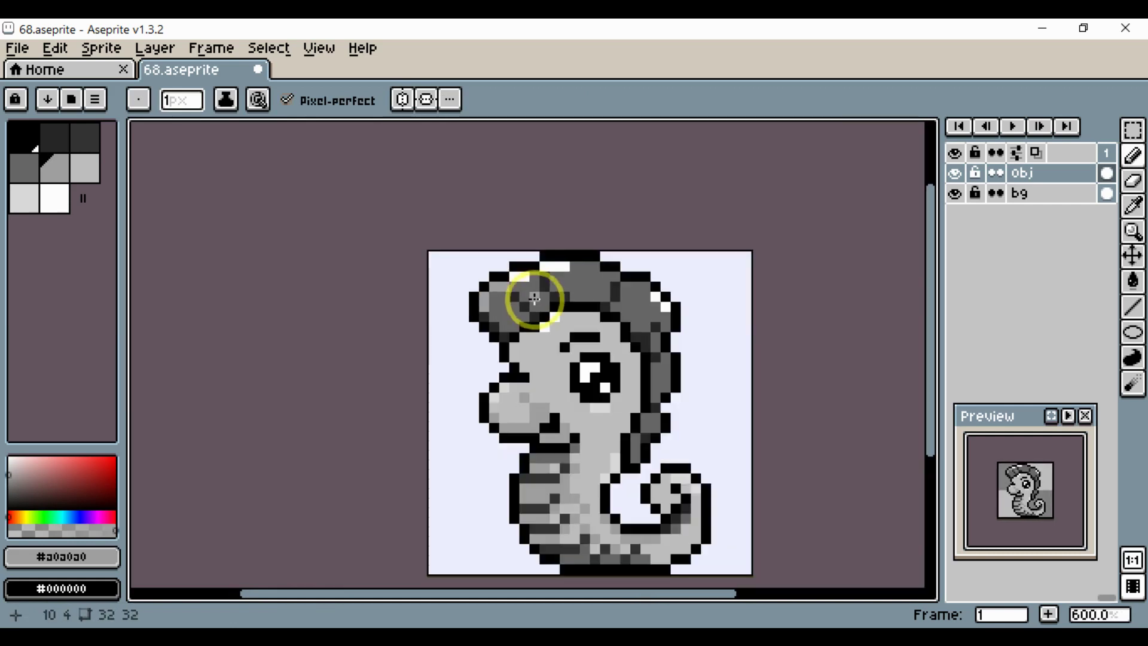
scroll(531, 299, "up", 2)
left_click(493, 281, "alt")
scroll(543, 302, "down", 2)
left_click_drag(543, 302, 504, 338)
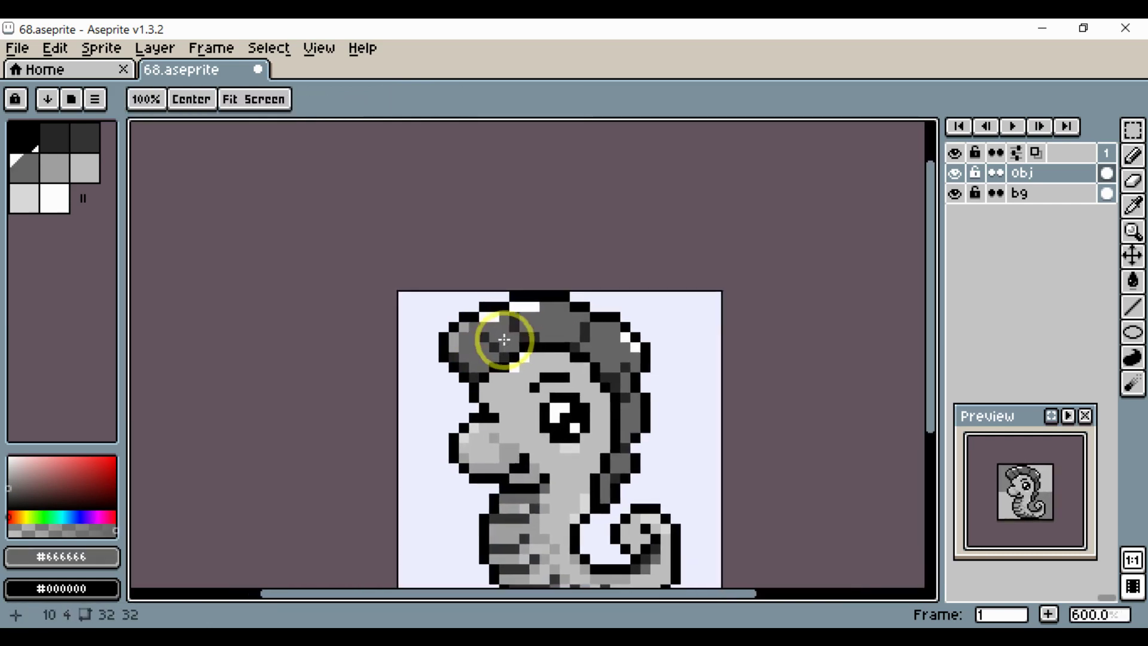
Examine the crest's shading, creases and highlights both up close and at reduced size.
scroll(494, 308, "up", 2)
scroll(558, 332, "up", 1)
scroll(565, 334, "down", 2)
scroll(591, 339, "up", 2)
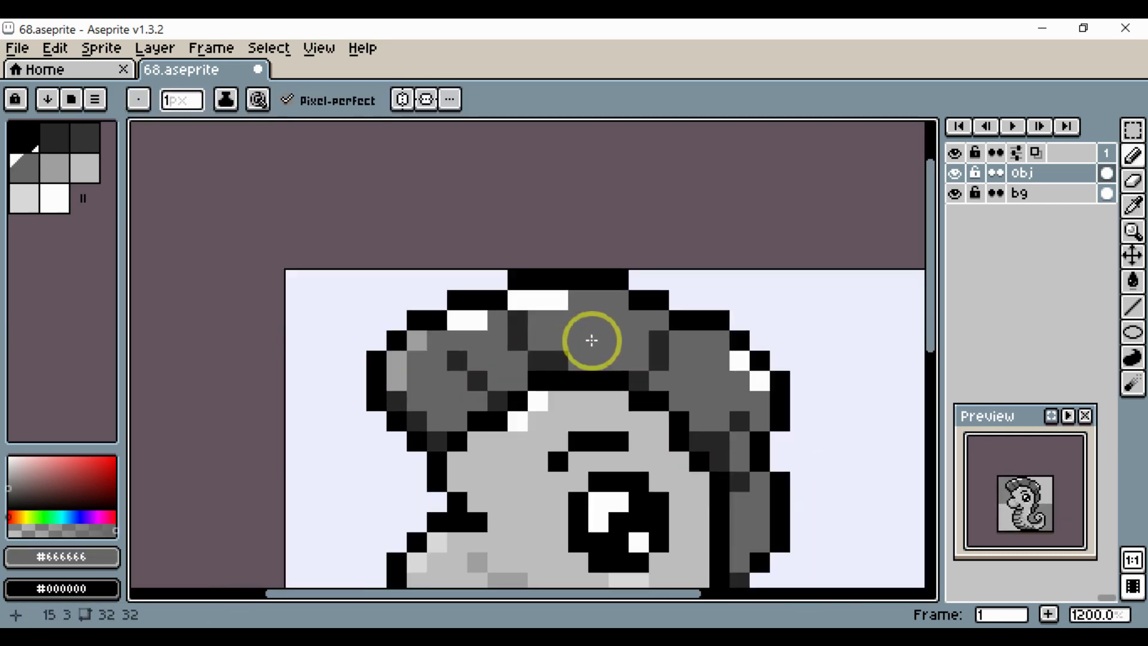
scroll(591, 338, "down", 3)
scroll(596, 342, "up", 2)
left_click_drag(621, 339, 562, 333)
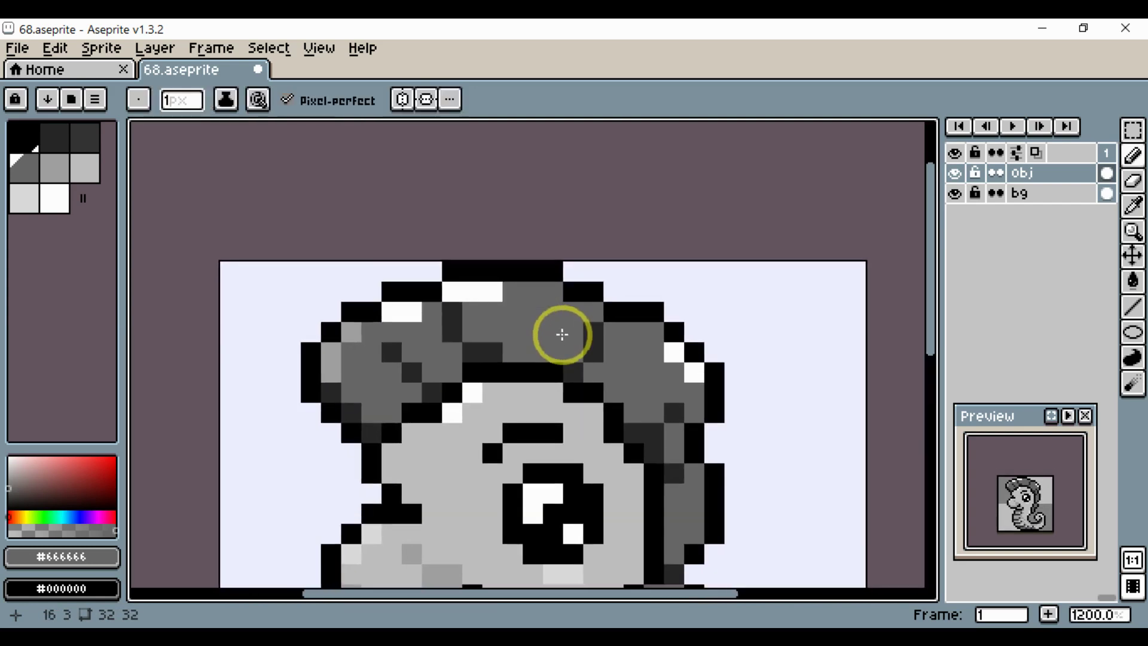
scroll(560, 332, "down", 2)
left_click_drag(567, 434, 589, 357)
scroll(556, 264, "up", 3)
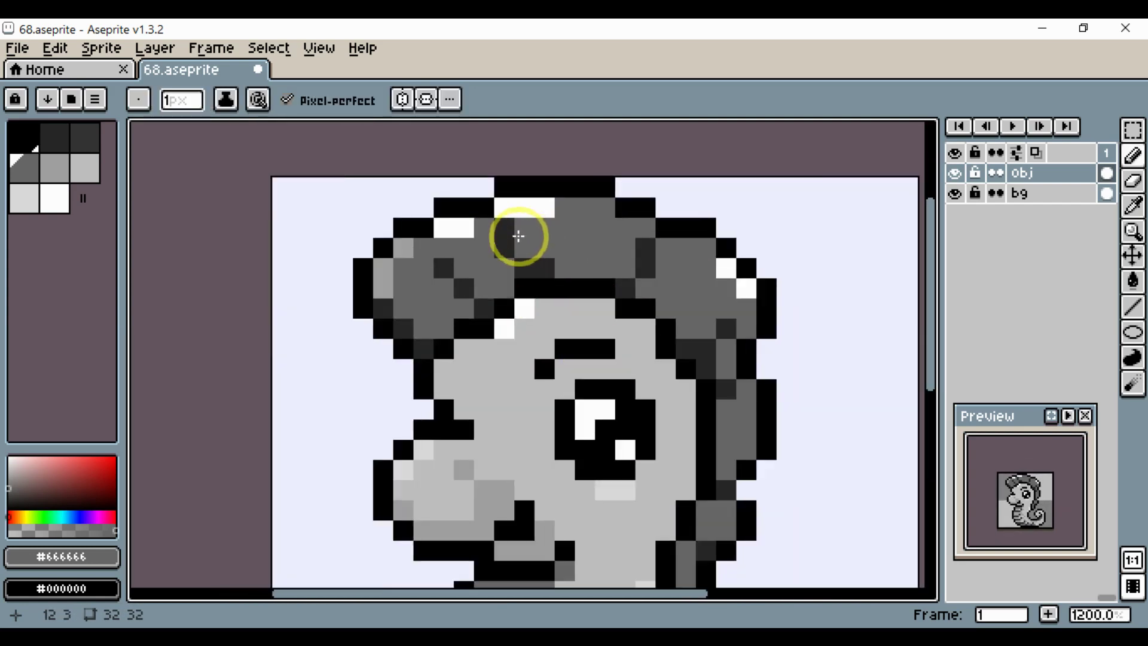
Try shifting the crest's front two-pixel white highlight one pixel toward the rear.
left_click(465, 230)
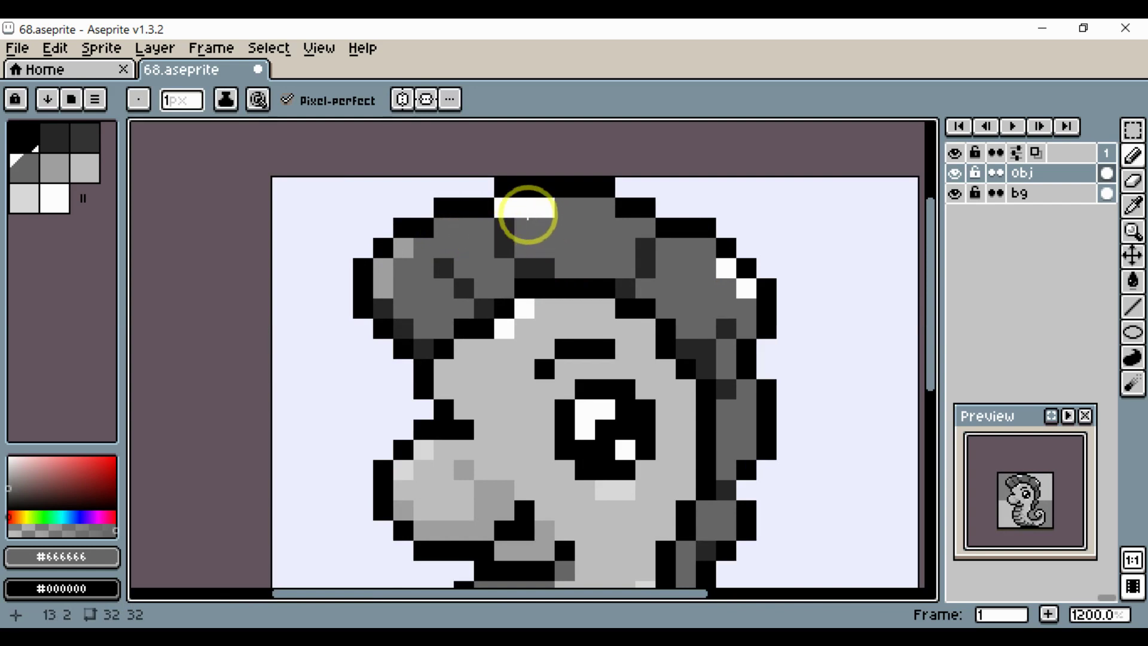
left_click(506, 212, "alt")
left_click(476, 223)
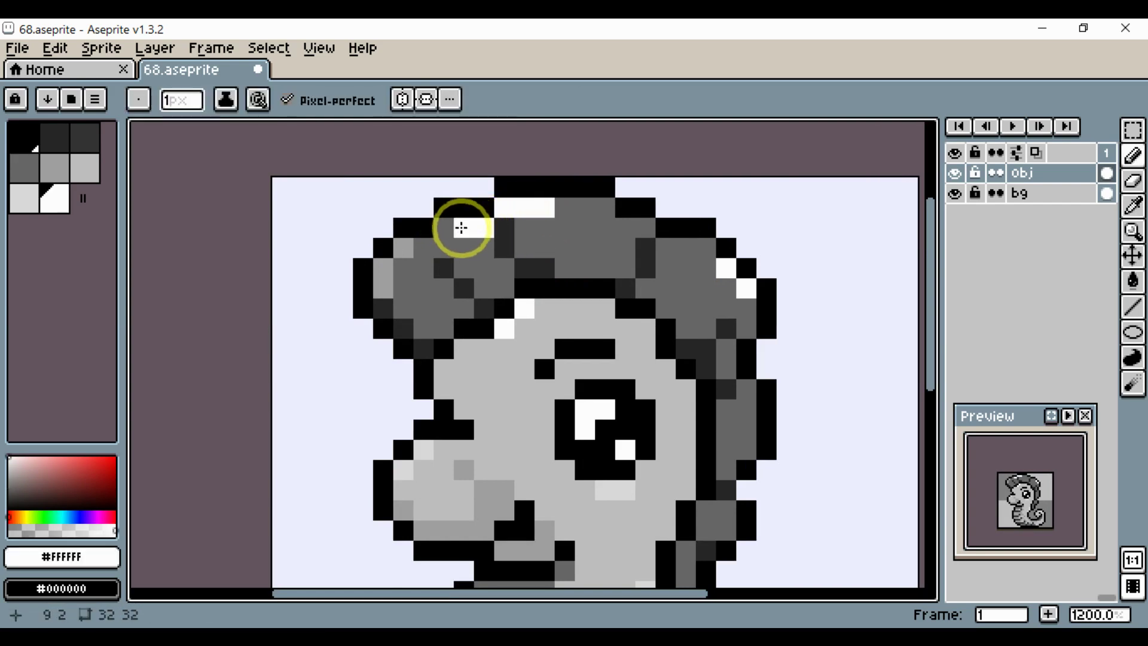
left_click(473, 246, "alt")
left_click(482, 231)
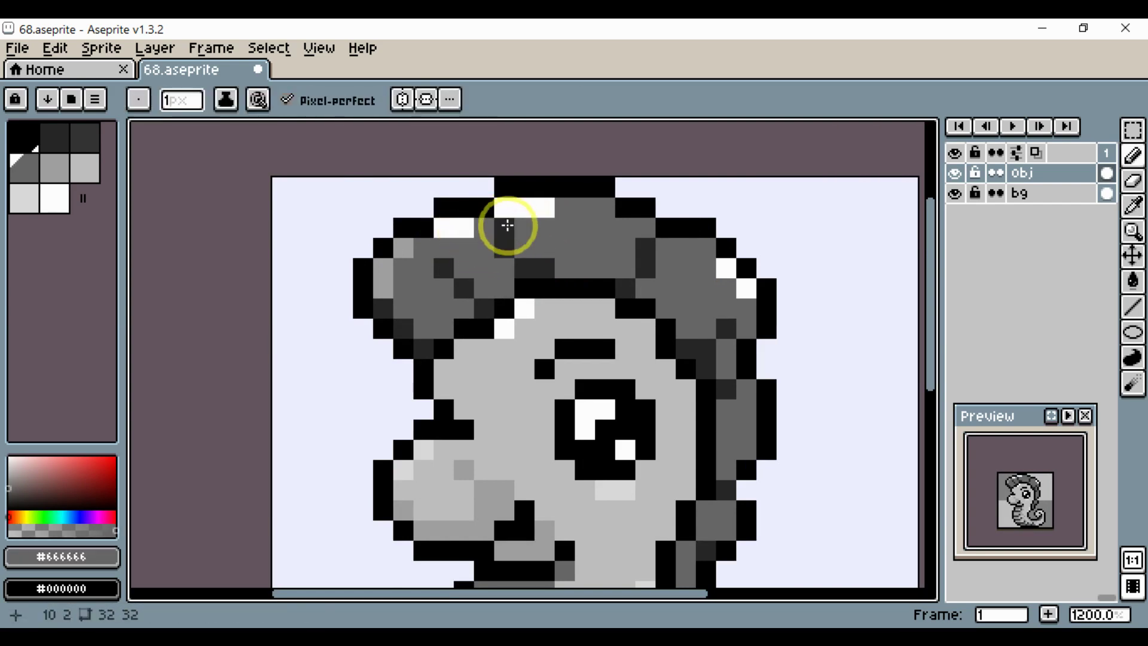
Replace the rear crest lobe's white highlight with two light grey (#d9d9d9) pixels side by side beneath its top outline.
scroll(570, 225, "down", 4)
scroll(580, 300, "up", 2)
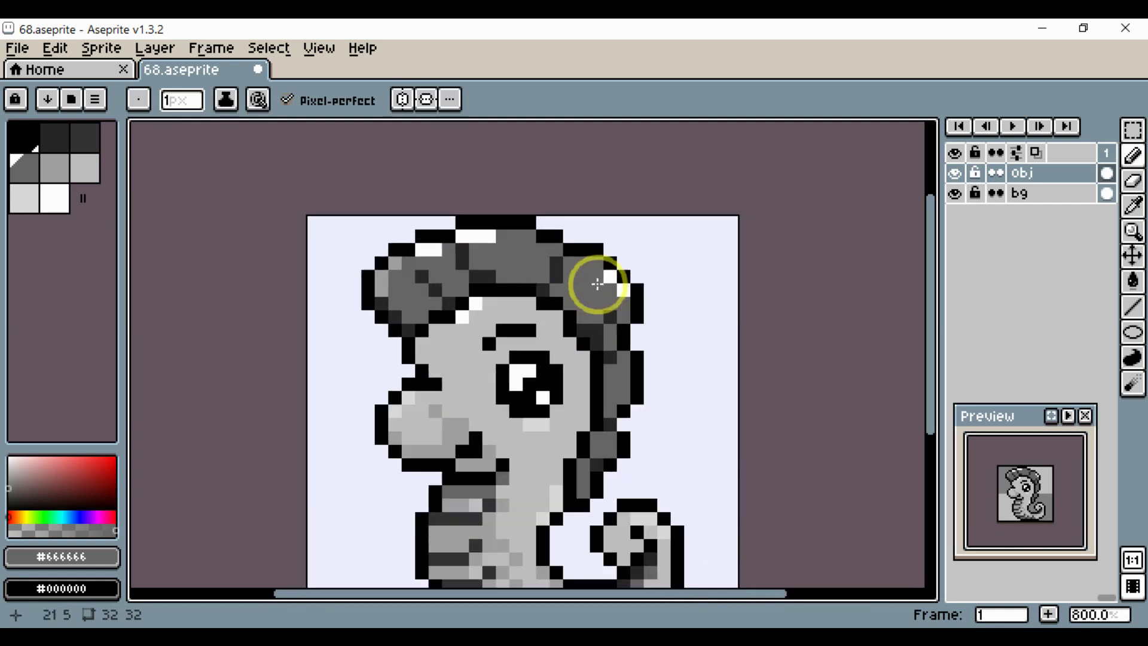
left_click(609, 277)
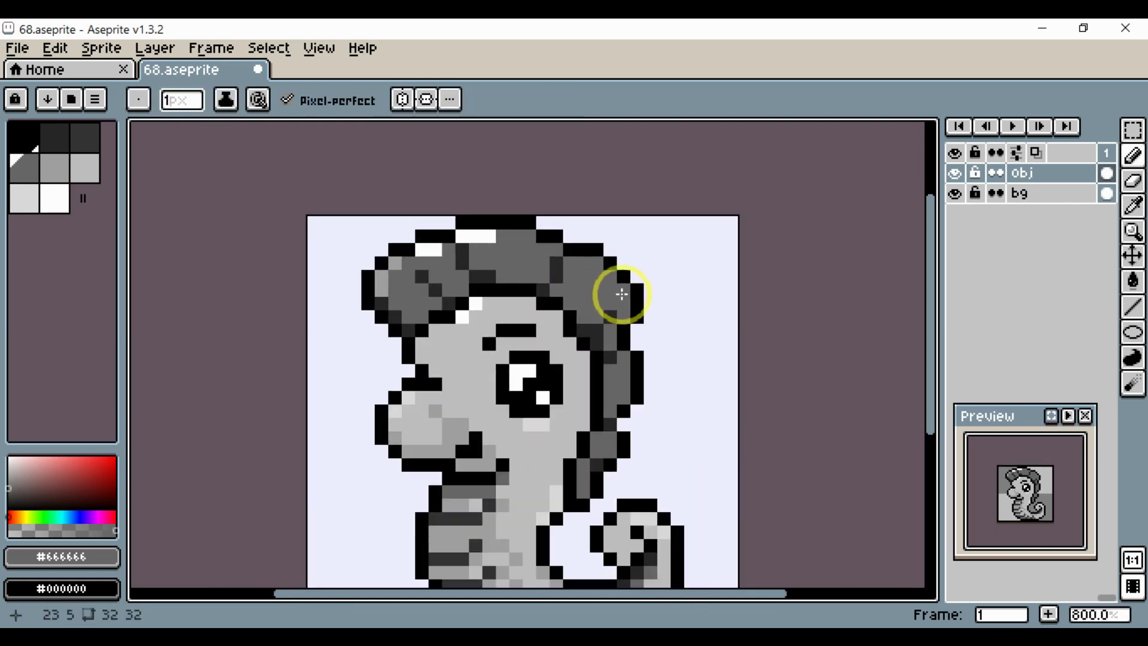
scroll(589, 251, "up", 3)
left_click(398, 225, "alt")
left_click(593, 269)
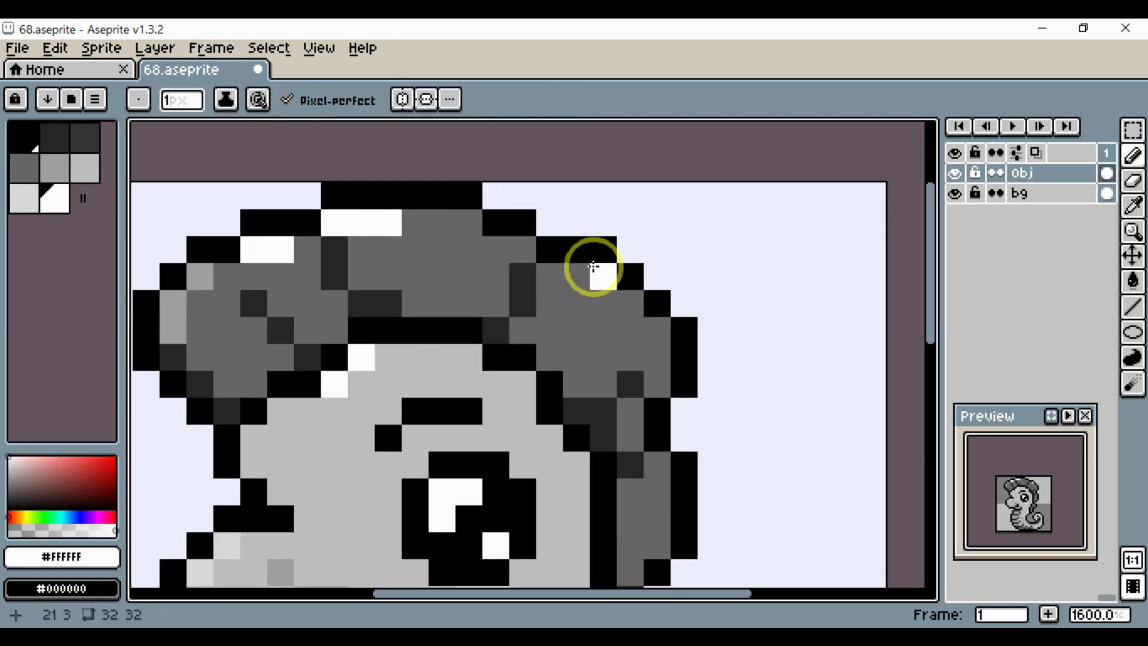
left_click(594, 264, "alt")
mouse_move(595, 272)
left_mouse_down()
mouse_move(540, 273)
mouse_move(579, 272)
left_mouse_up()
key("ctrl+z")
Paint dark grey (palette index 2) shading along the rear crest lobe's inner edge, against the black head outline.
left_click(598, 349)
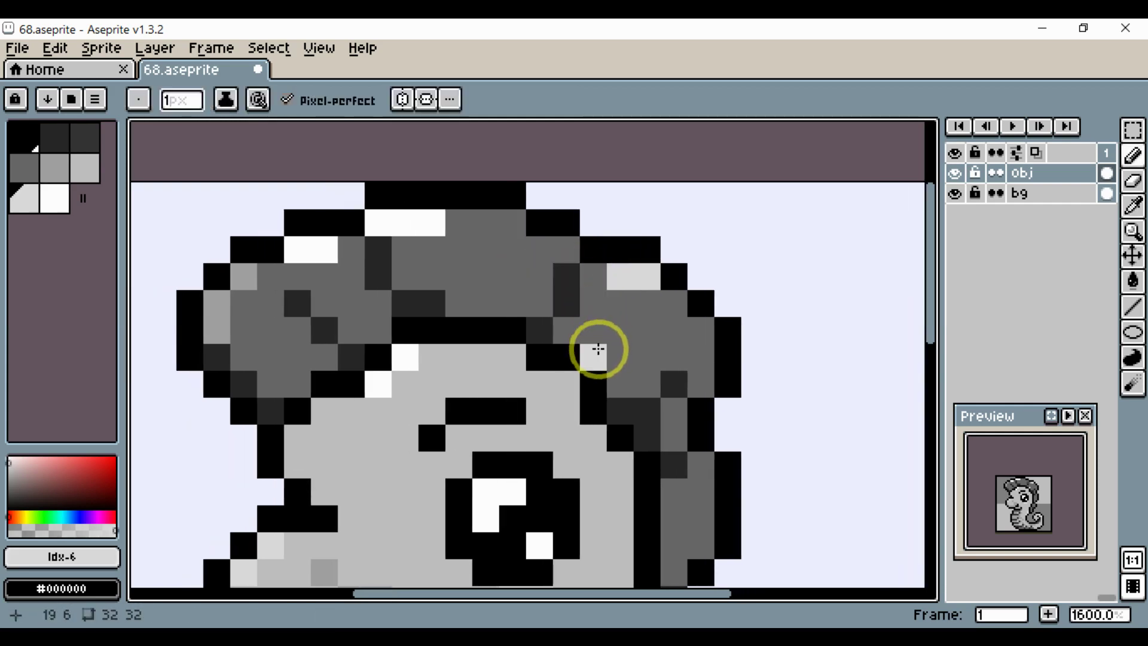
scroll(574, 336, "up", 1, "alt")
left_click(596, 332, "alt")
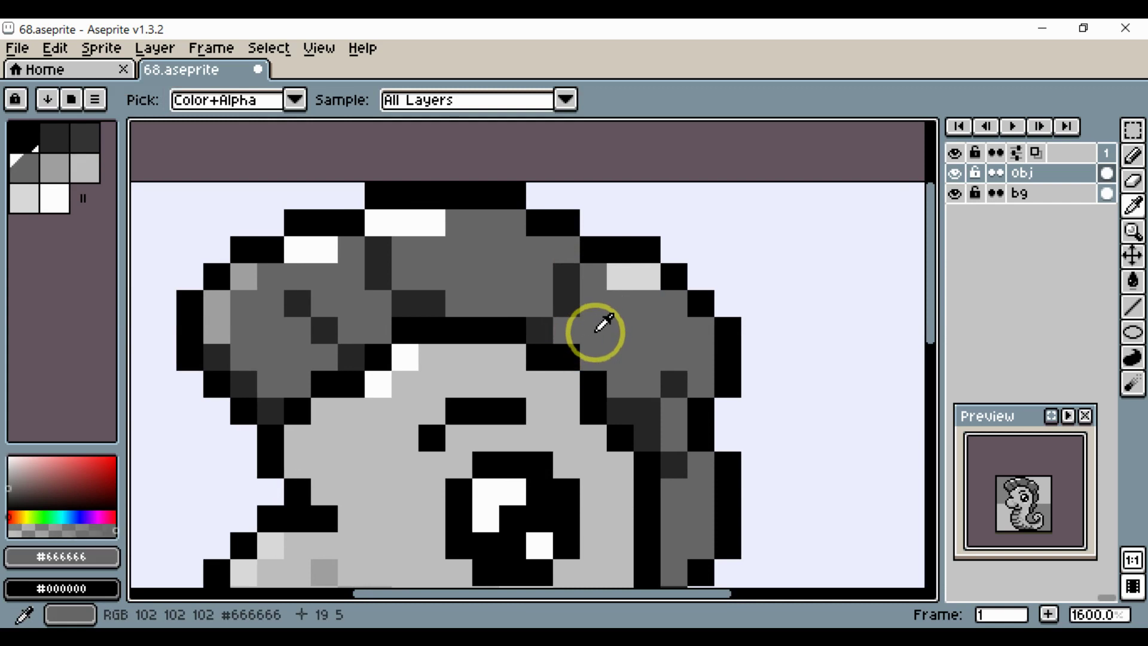
scroll(596, 332, "up", 1, "alt")
left_click(567, 329)
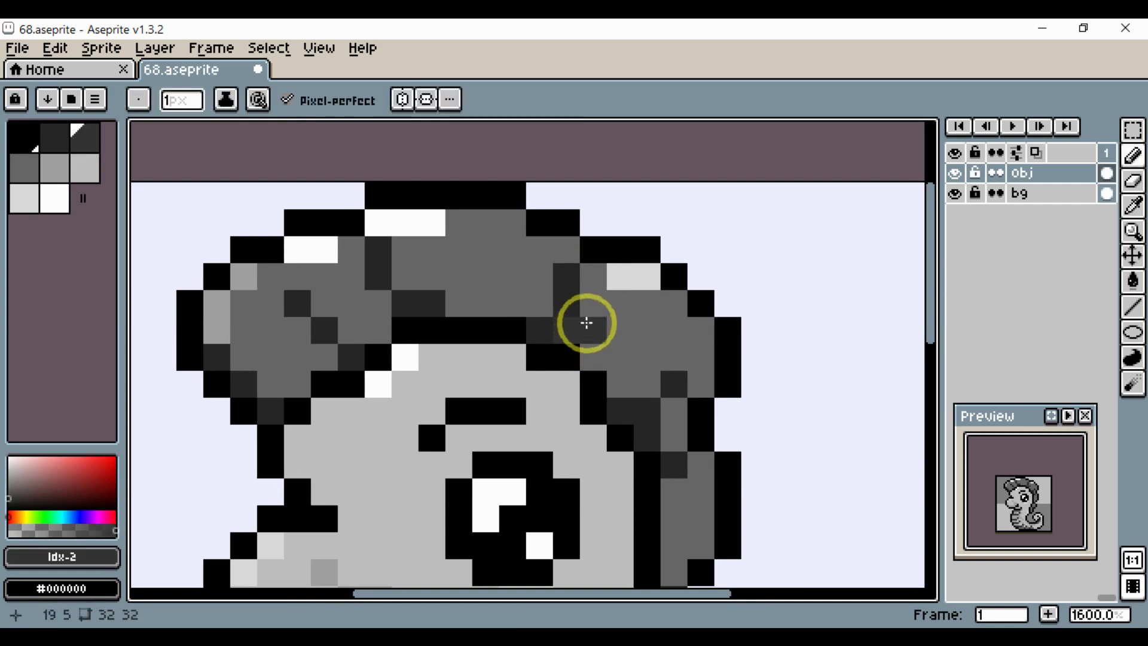
left_click(603, 357)
left_click(615, 372)
Shade the lower band of the middle crest lobe in the same dark grey, continuing into the adjoining front lobe.
left_click(534, 303)
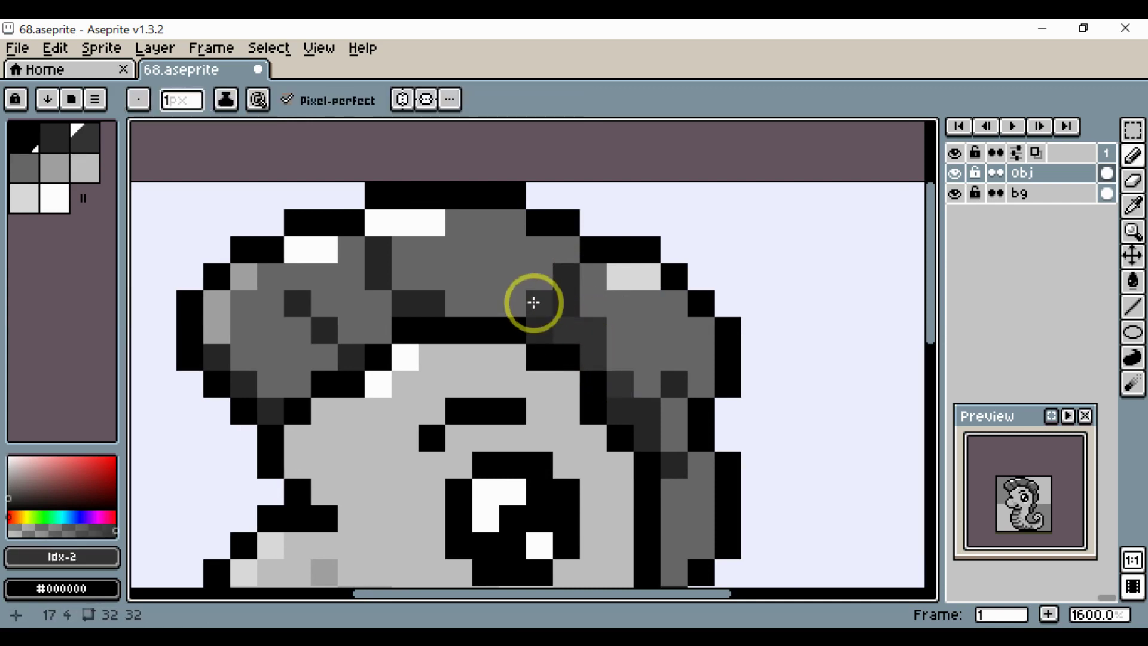
left_click(501, 298)
mouse_move(469, 303)
left_mouse_down()
mouse_move(598, 299)
mouse_move(537, 283)
mouse_move(524, 283)
mouse_move(604, 307)
mouse_move(527, 286)
mouse_move(609, 289)
left_mouse_up()
scroll(684, 358, "down", 4)
scroll(680, 370, "up", 3)
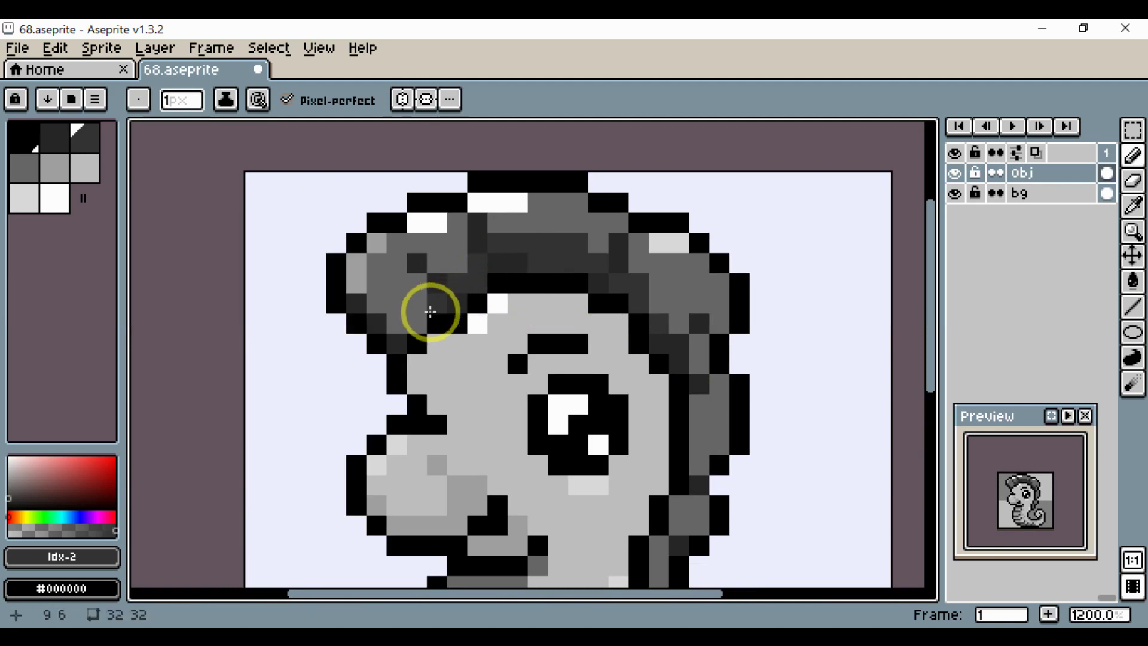
Extend the dark grey shading along the front lobe's underside and down the mane's inner edge behind the neck.
scroll(410, 325, "down", 4)
scroll(462, 340, "up", 2)
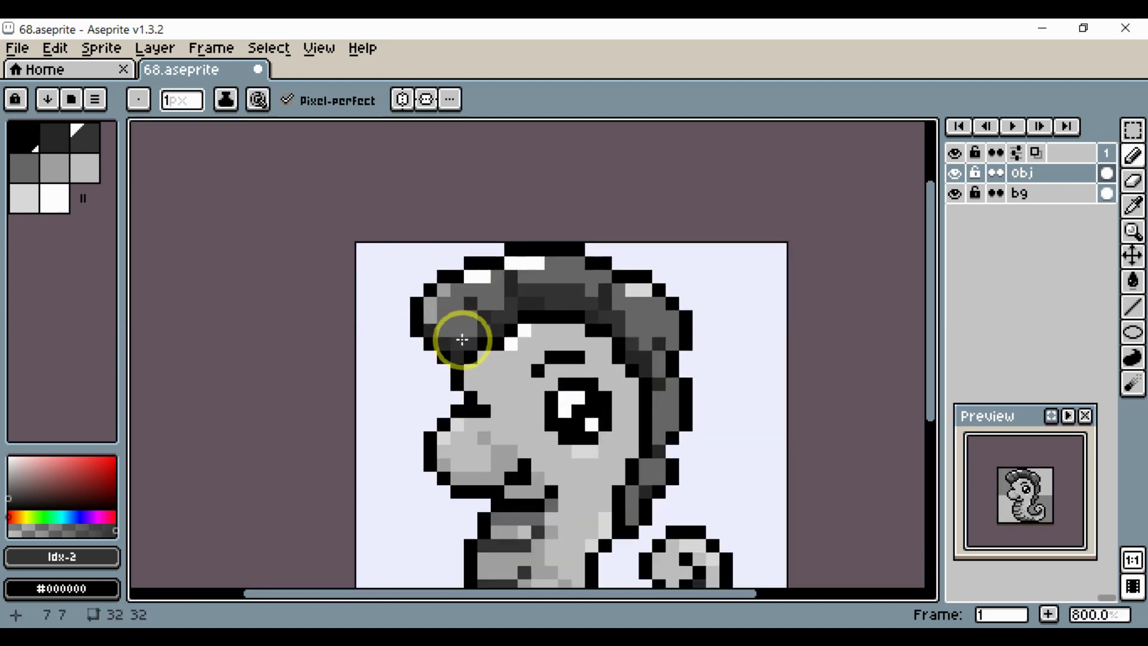
scroll(470, 332, "down", 3)
scroll(543, 359, "up", 3)
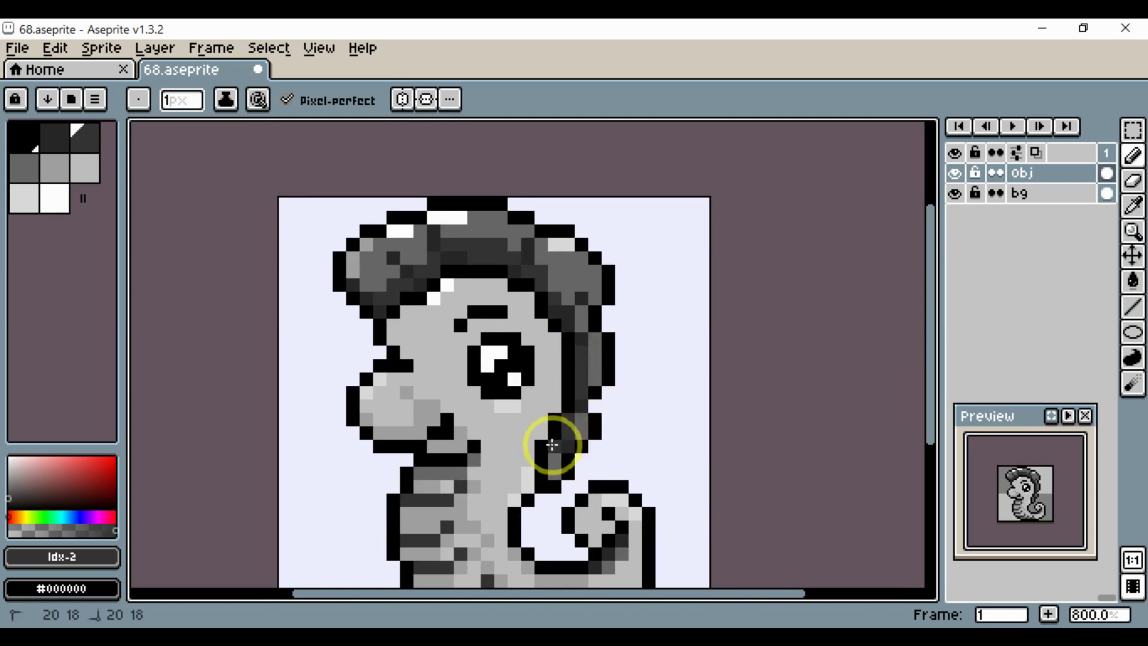
scroll(598, 367, "up", 3)
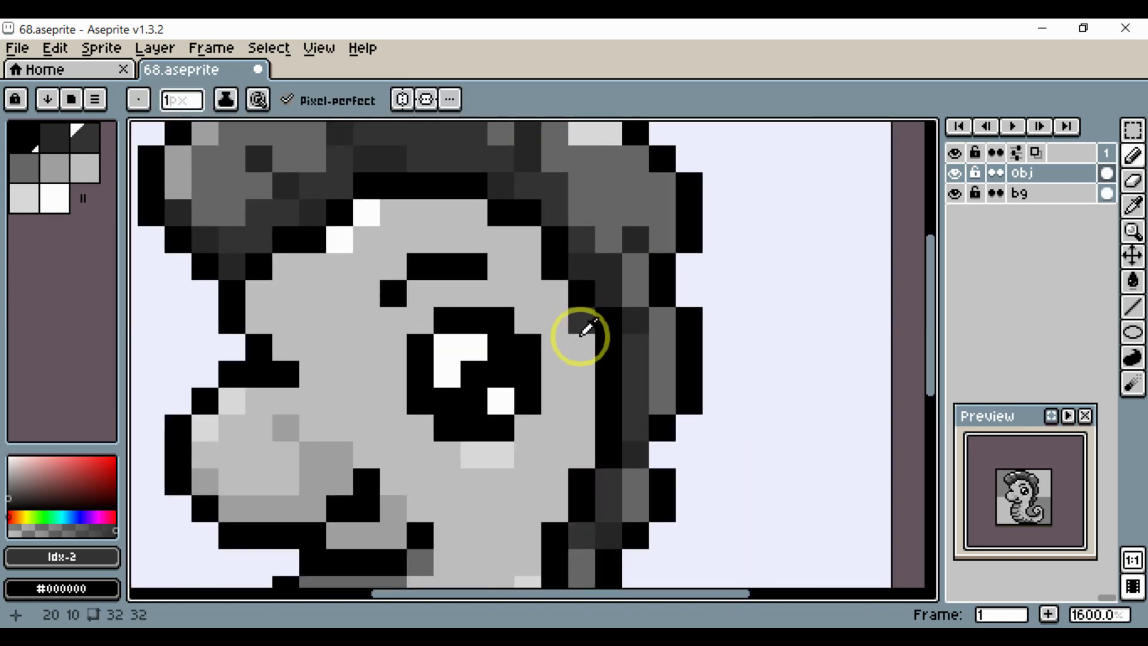
Shade the back of the head and the top of the forehead along the mane outline with medium grey (palette index 4).
left_click(580, 326, "alt")
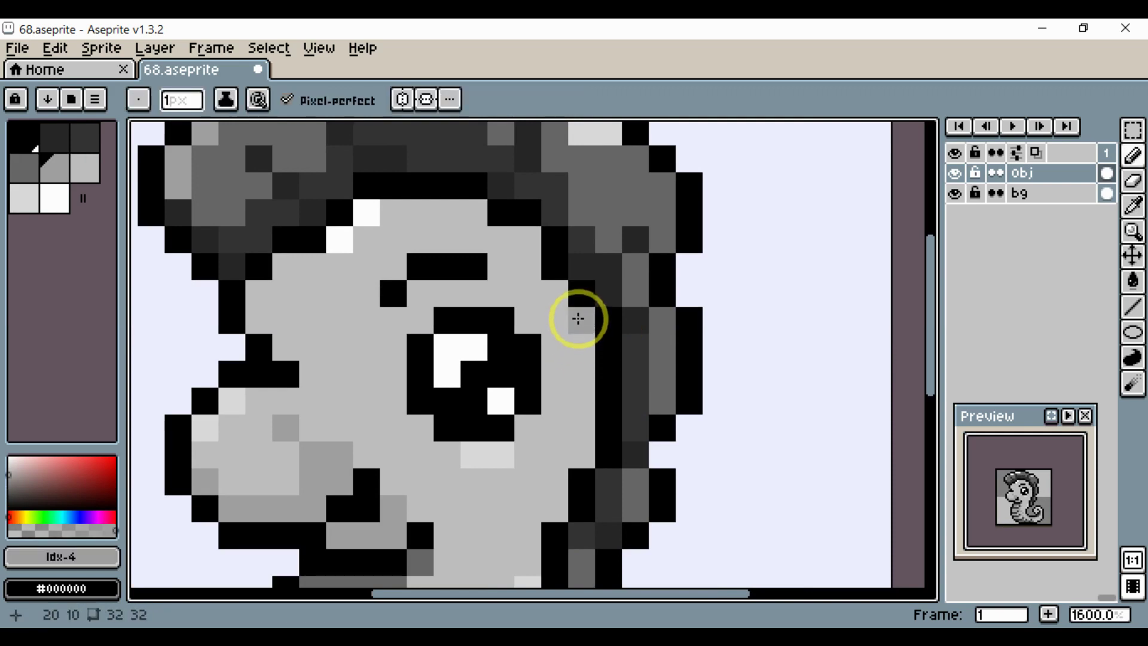
mouse_move(579, 319)
left_mouse_down()
mouse_move(576, 436)
mouse_move(566, 303)
mouse_move(544, 276)
left_mouse_up()
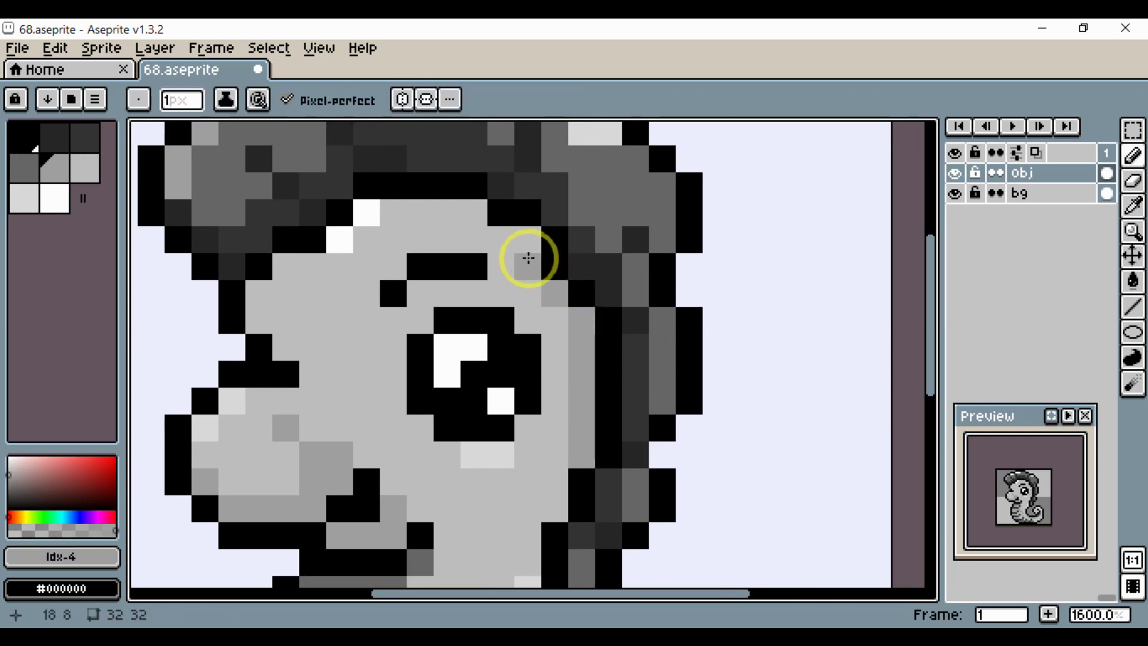
left_click_drag(495, 237, 480, 220)
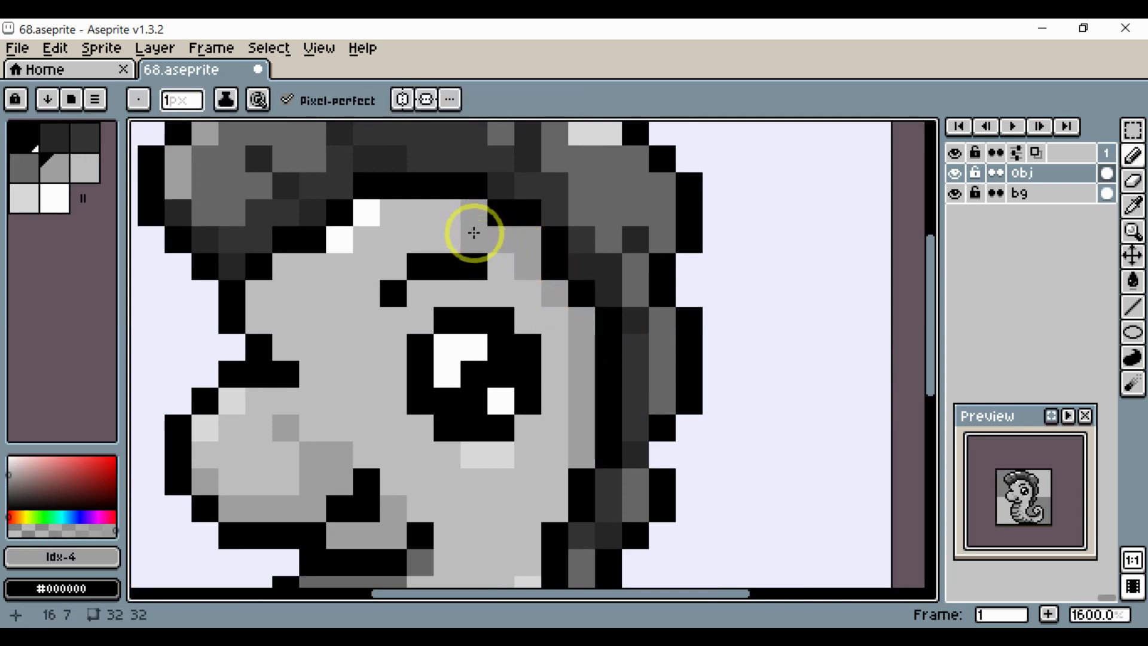
scroll(456, 223, "down", 4)
scroll(512, 277, "up", 3)
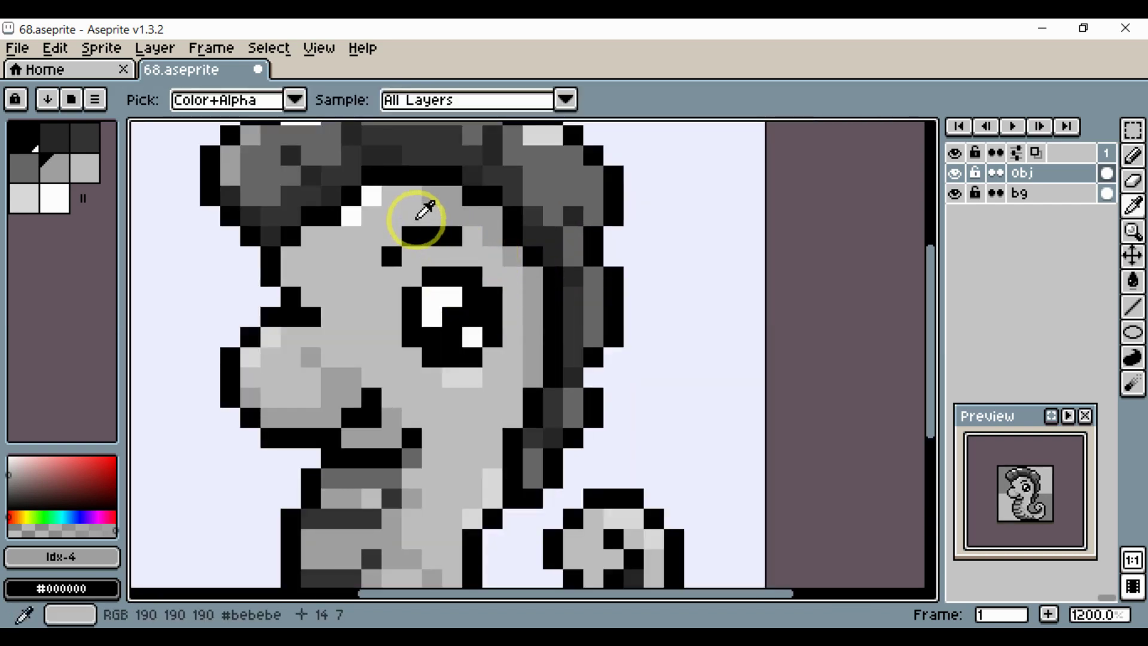
Paint a #a0a0a0 shadow directly beneath the eyebrow, including one pixel under its detached front pixel.
left_click(425, 220, "alt")
left_click(468, 218, "alt")
left_click(443, 243)
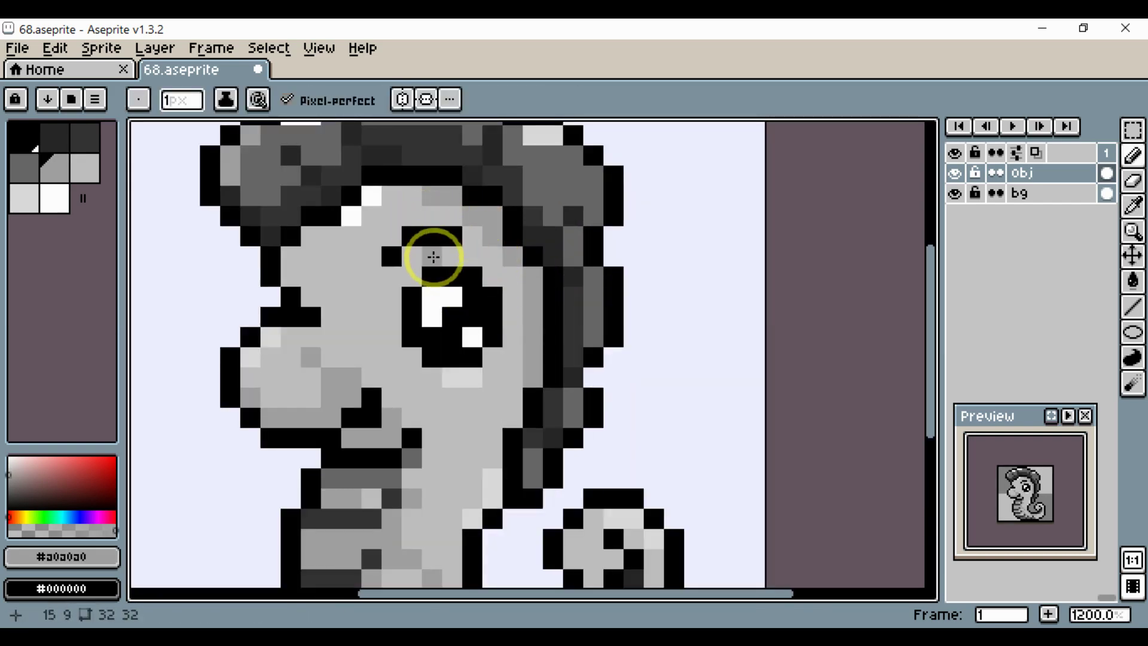
left_click(392, 276)
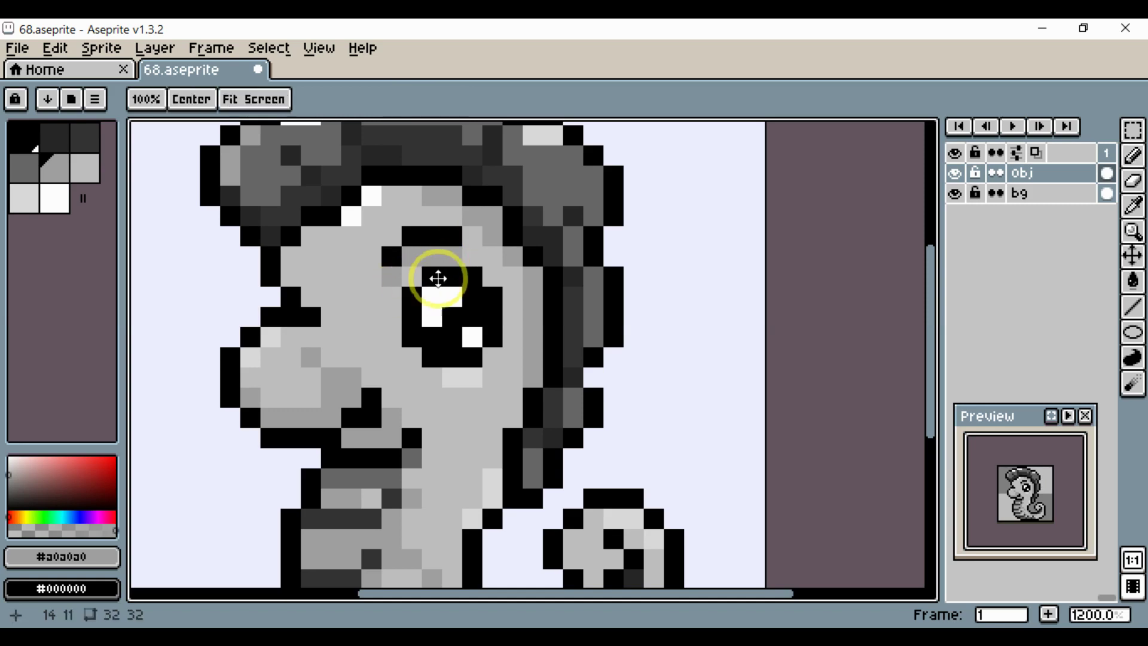
Darken the snout's bottom row to dark grey #666666 and shade the row above it in #a0a0a0.
left_click_drag(441, 275, 487, 346)
scroll(467, 353, "down", 2)
scroll(453, 359, "up", 2)
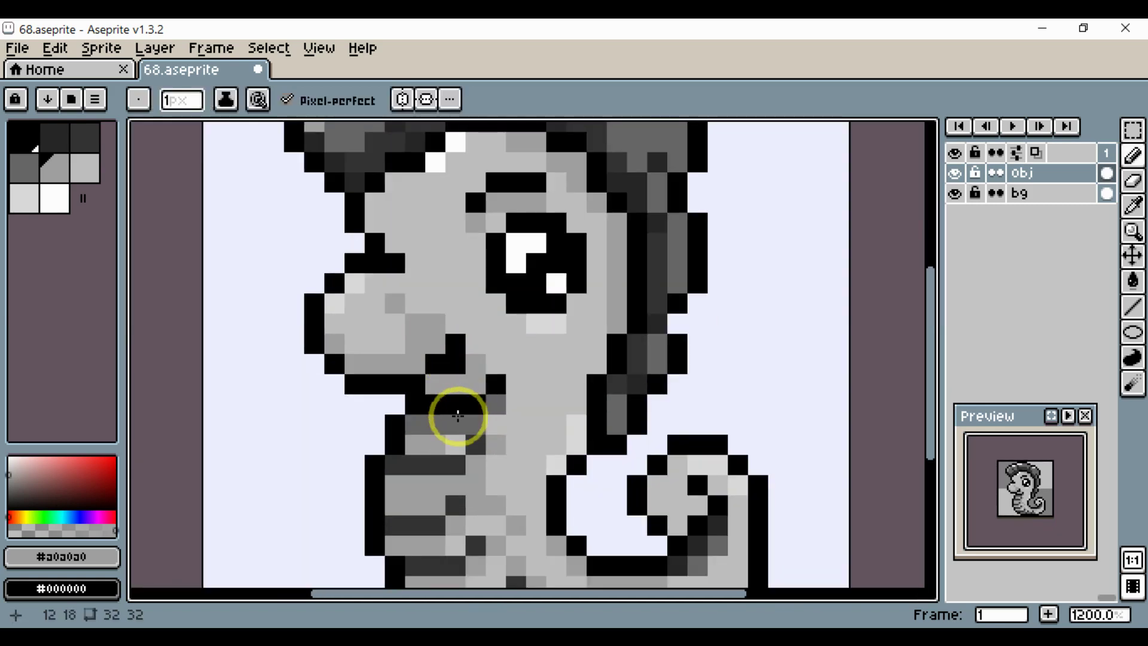
key("alt")
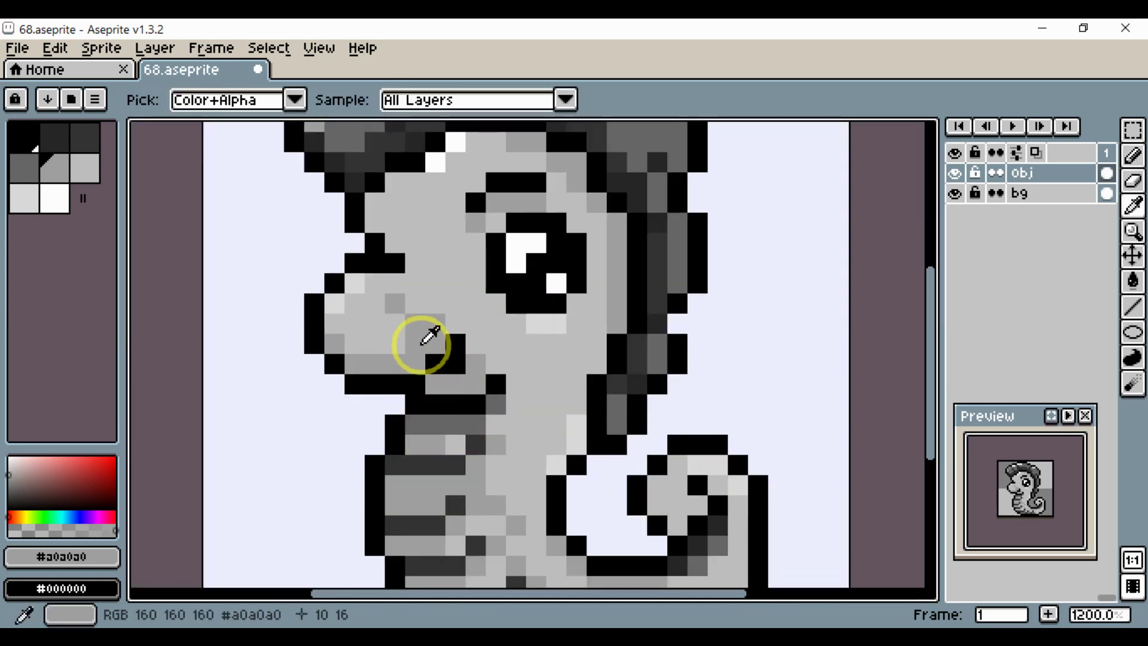
key("[")
left_click_drag(360, 368, 412, 363)
left_click(416, 346, "alt")
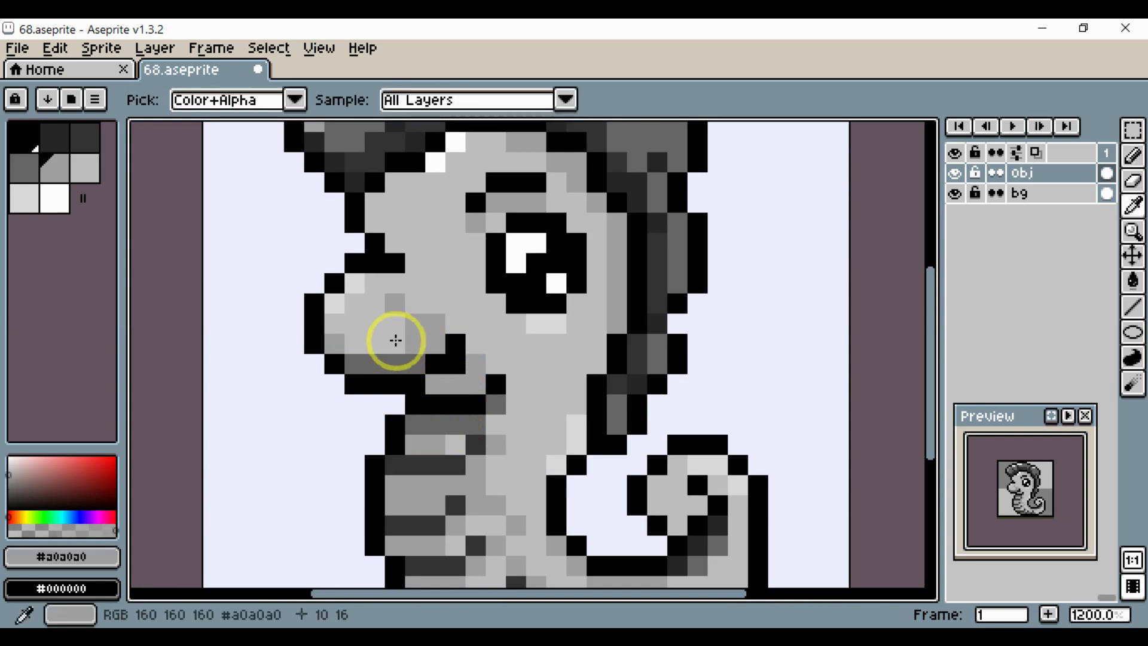
left_click_drag(351, 342, 401, 343)
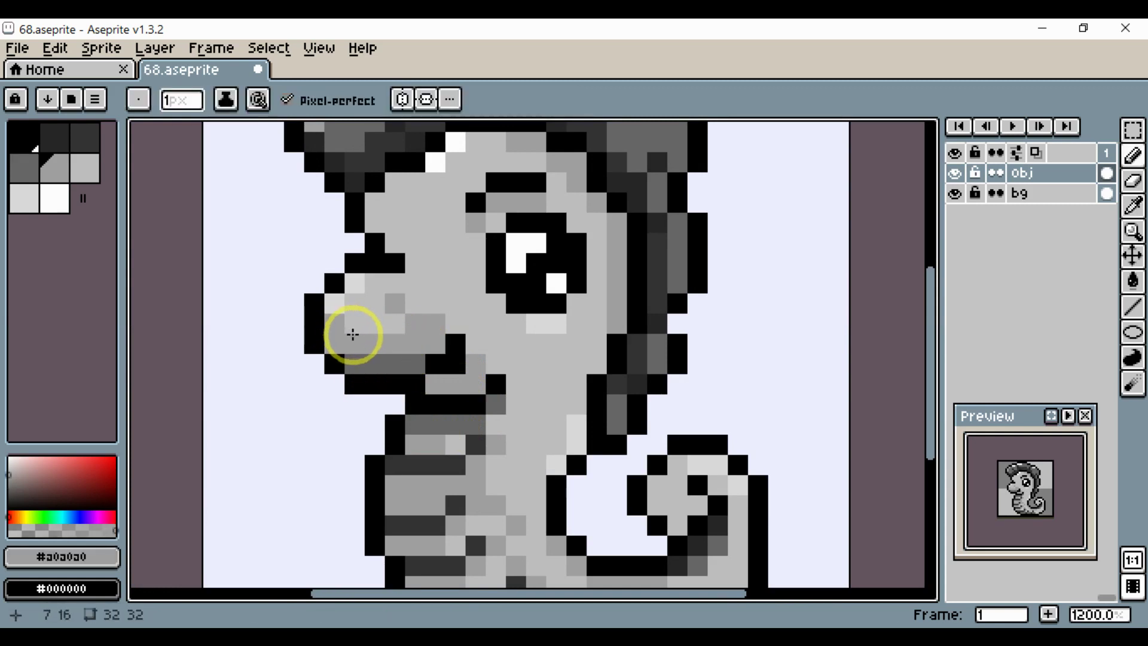
Shift the cheek crease on the snout one pixel toward the eye using #a0a0a0, covering the old pixels with #bebebe.
scroll(420, 345, "down", 4)
scroll(422, 328, "up", 2)
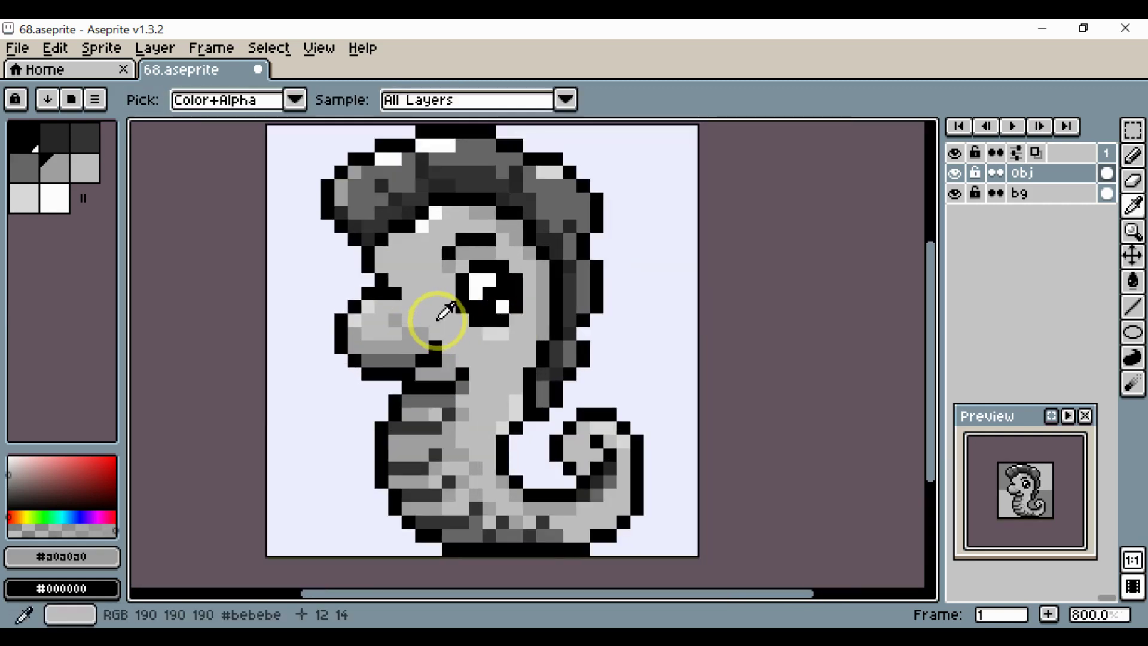
left_click(427, 332, "alt")
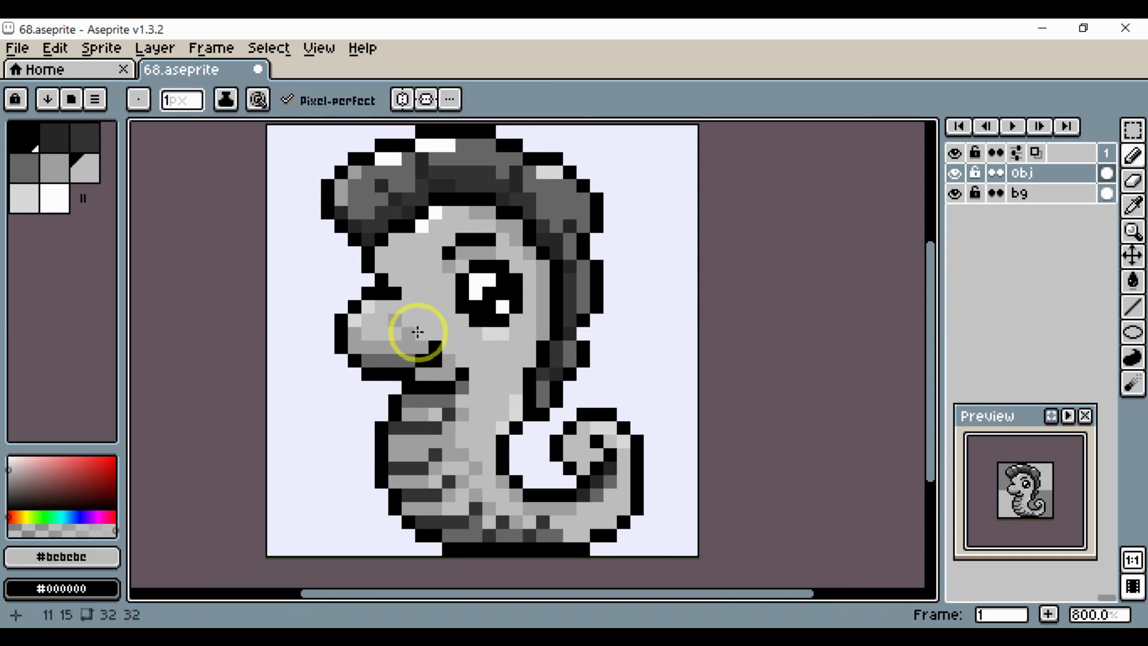
scroll(417, 332, "up", 5)
left_click(421, 332, "alt")
left_click(390, 288)
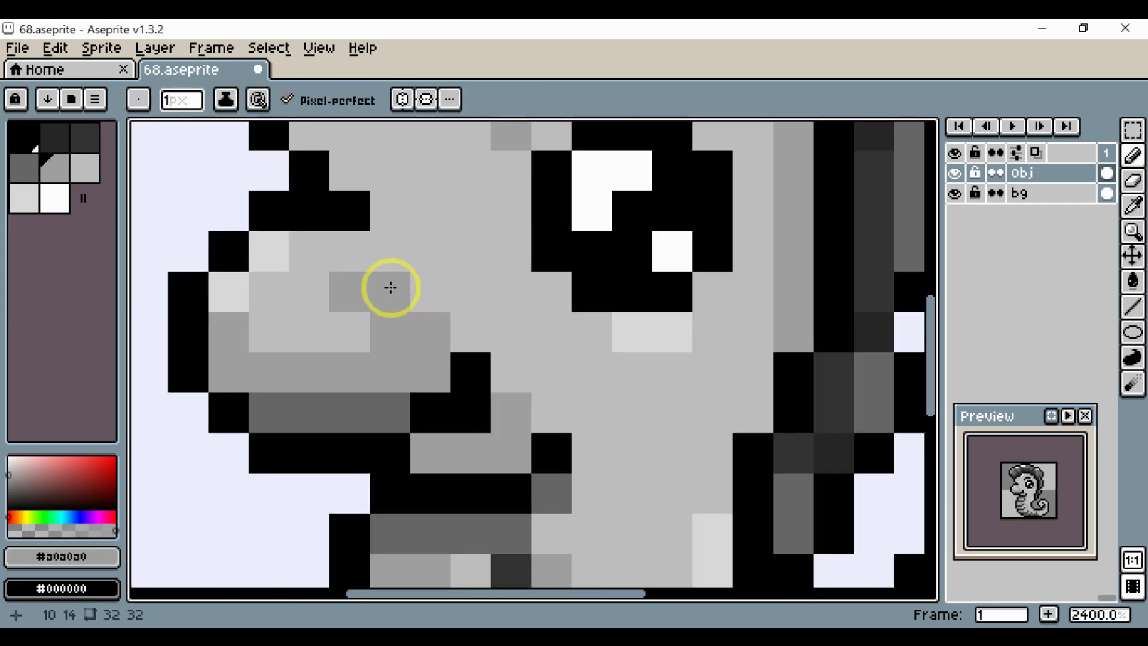
left_click(357, 333, "alt")
left_click(398, 333)
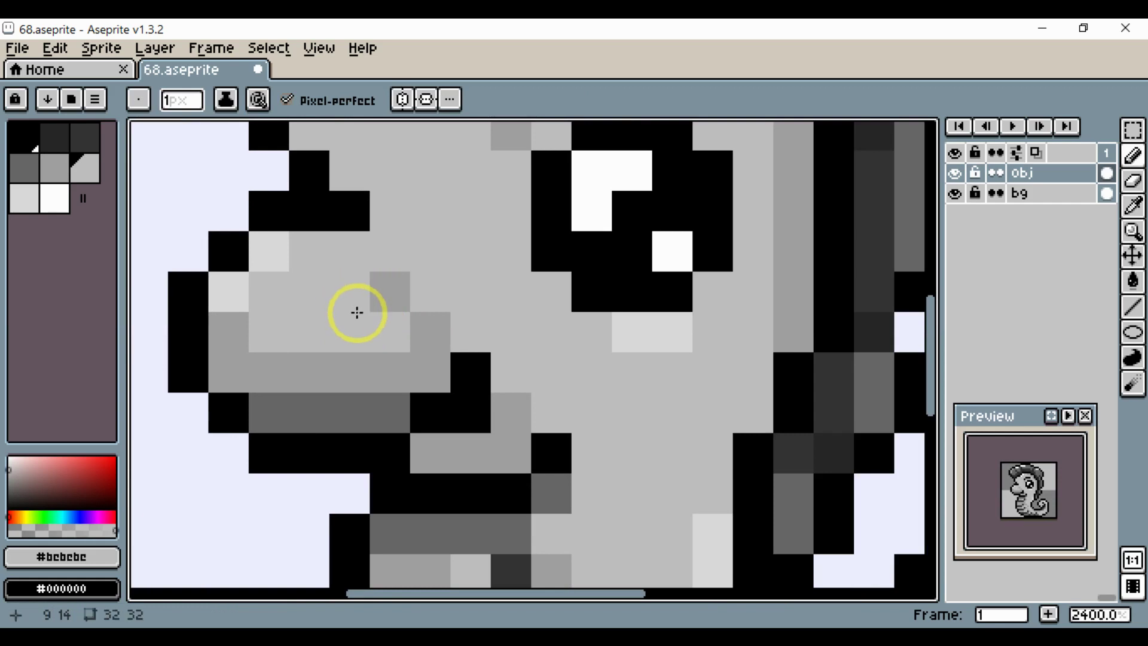
Lighten the middle of the snout's lower medium grey row with #bebebe.
scroll(357, 312, "down", 3)
scroll(479, 354, "up", 3)
left_click(459, 351)
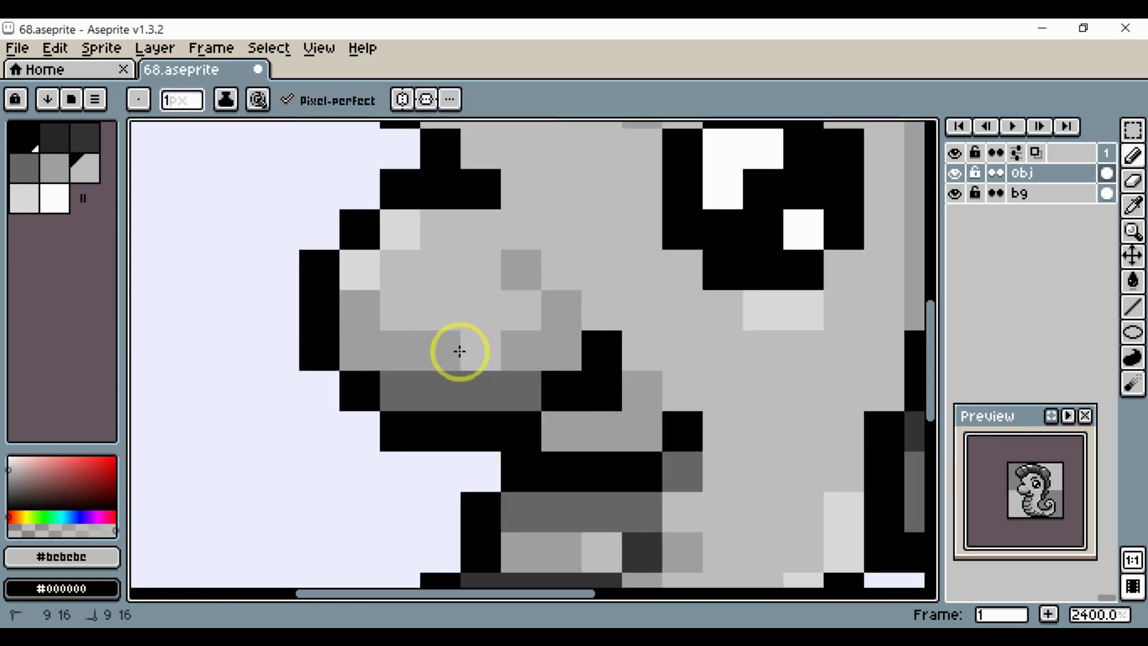
scroll(478, 359, "down", 6)
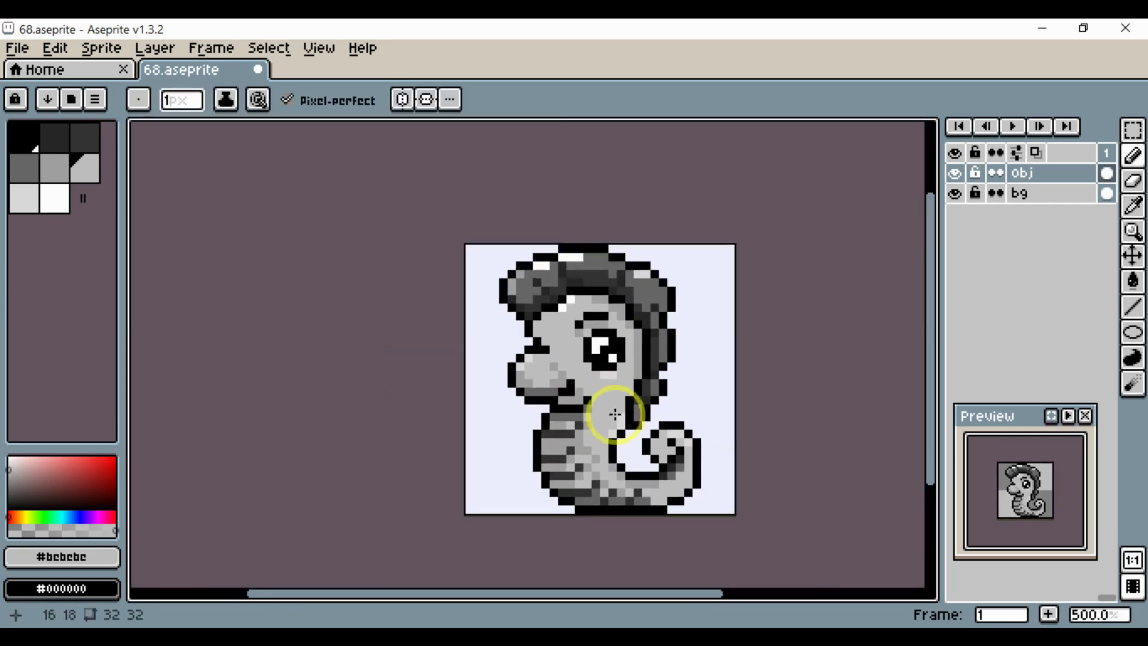
Shade the inside of the tail curl's tip with #a0a0a0 and extend the curl's top highlight with #d9d9d9.
scroll(634, 449, "down", 2)
scroll(667, 462, "up", 6)
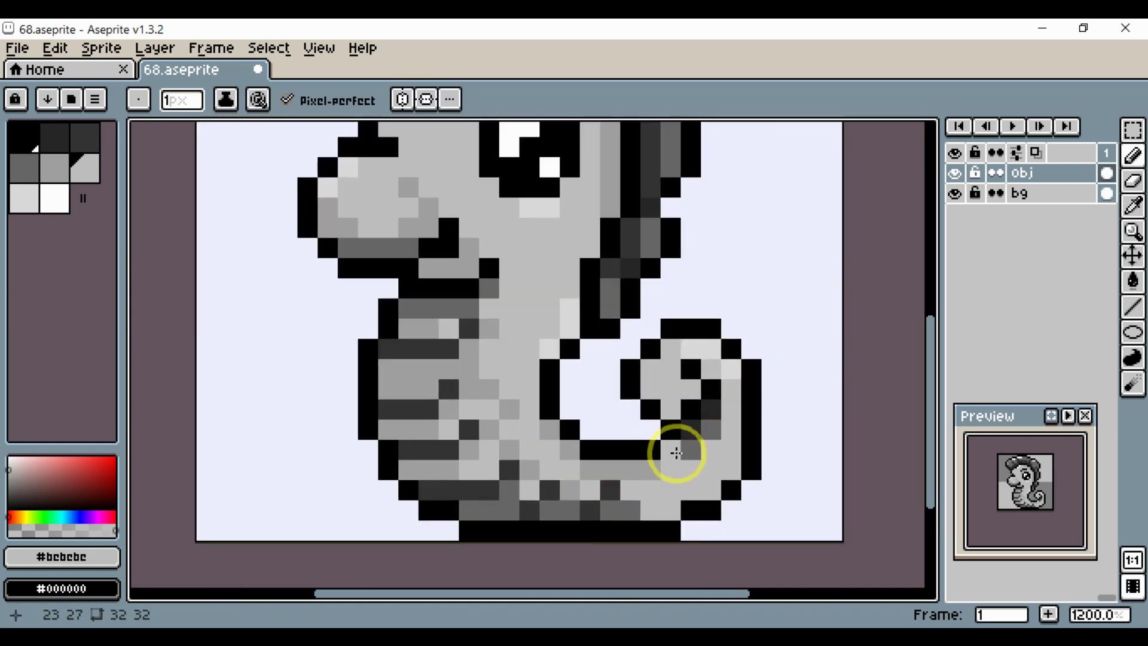
key("space")
mouse_move(690, 437)
left_mouse_down()
mouse_move(694, 333)
mouse_move(667, 332)
left_mouse_up()
left_click(653, 412, "alt")
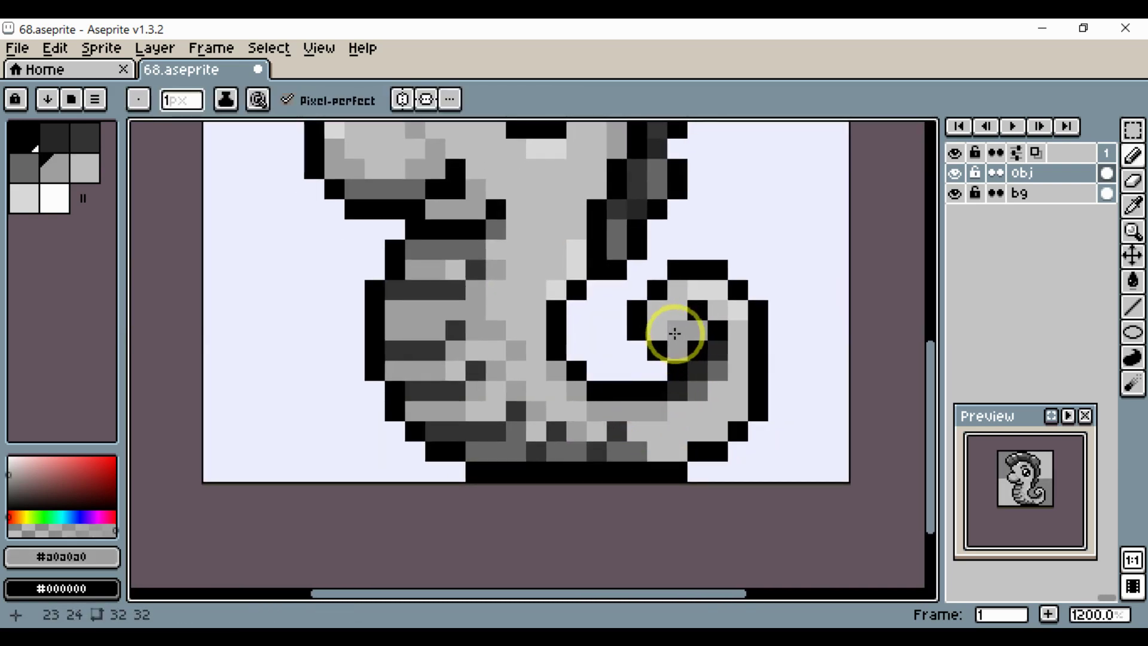
left_click(700, 290, "alt")
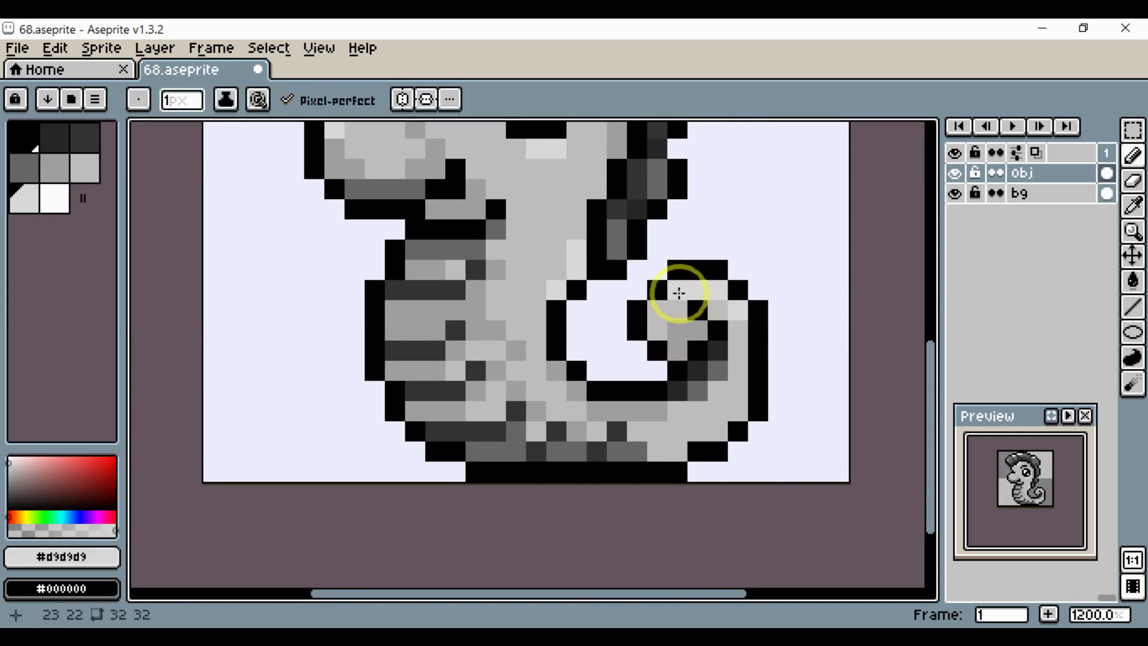
Save the sprite file and view the whole seahorse.
scroll(712, 317, "down", 3)
key("space")
mouse_move(709, 309)
left_mouse_down()
mouse_move(662, 353)
mouse_move(672, 385)
mouse_move(696, 384)
left_mouse_up()
key("ctrl+s")
key("space")
scroll(673, 383, "up", 1)
key("space")
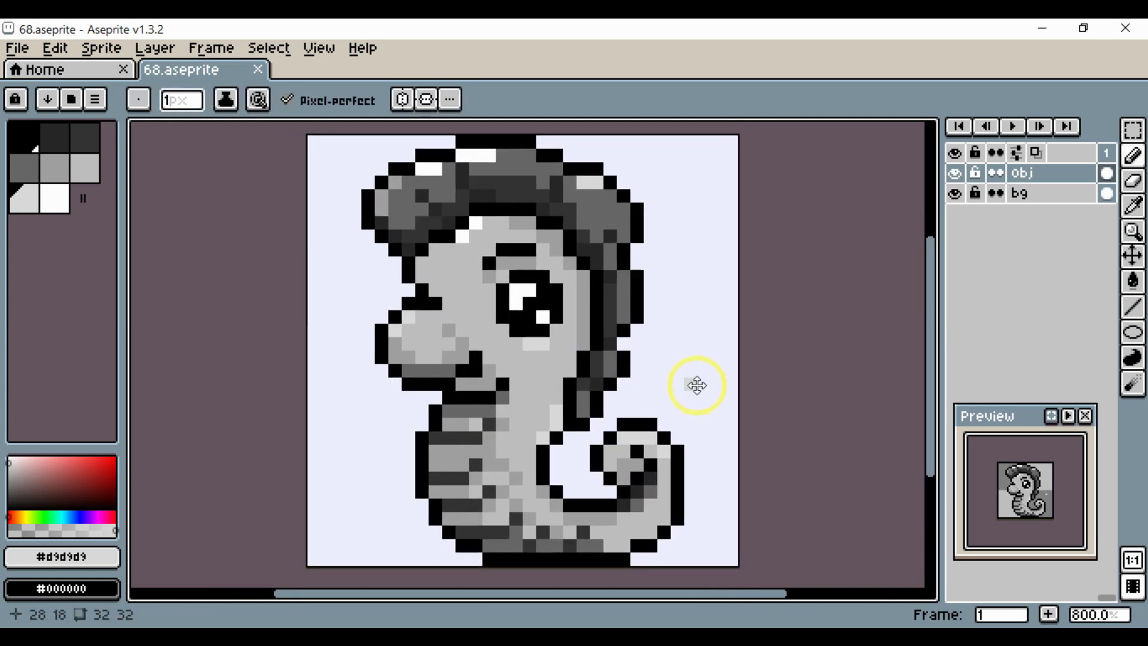